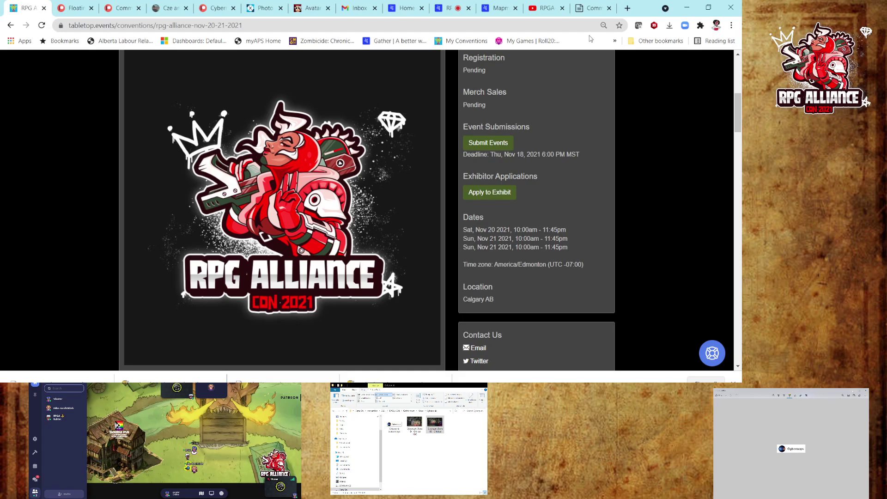
# - Switch to the Gather spaces page and open the RPGA-CON 2021 space
pyautogui.click(407, 9)
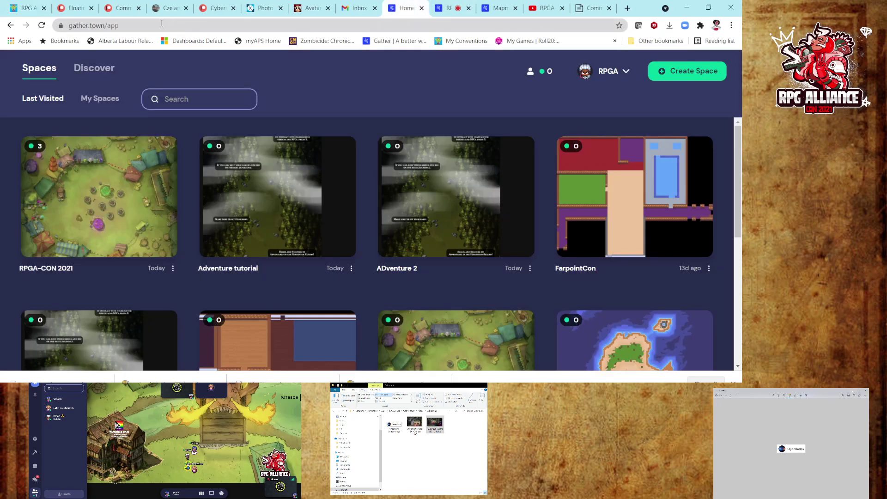
pyautogui.moveTo(145, 27); pyautogui.dragTo(64, 27)
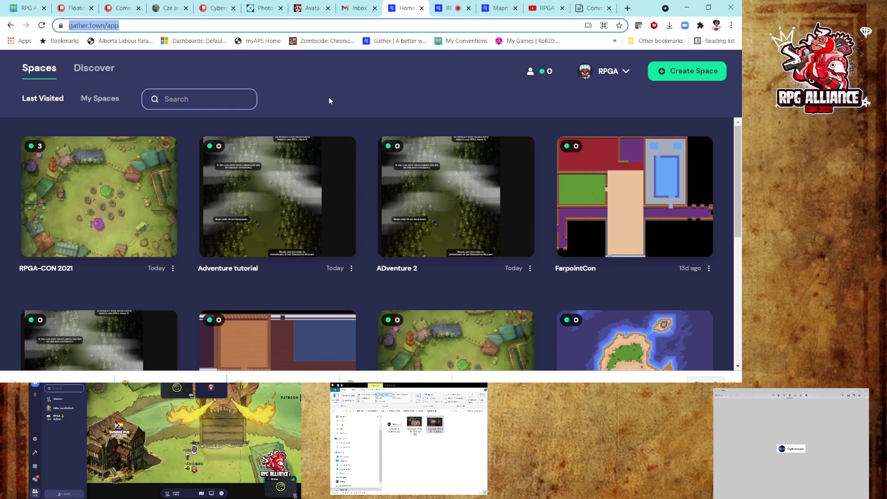
pyautogui.moveTo(92, 215)
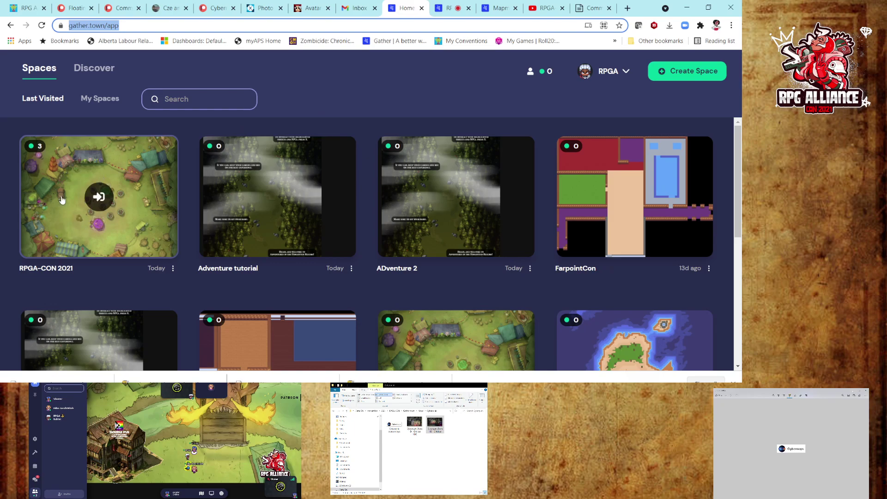
pyautogui.click(104, 239)
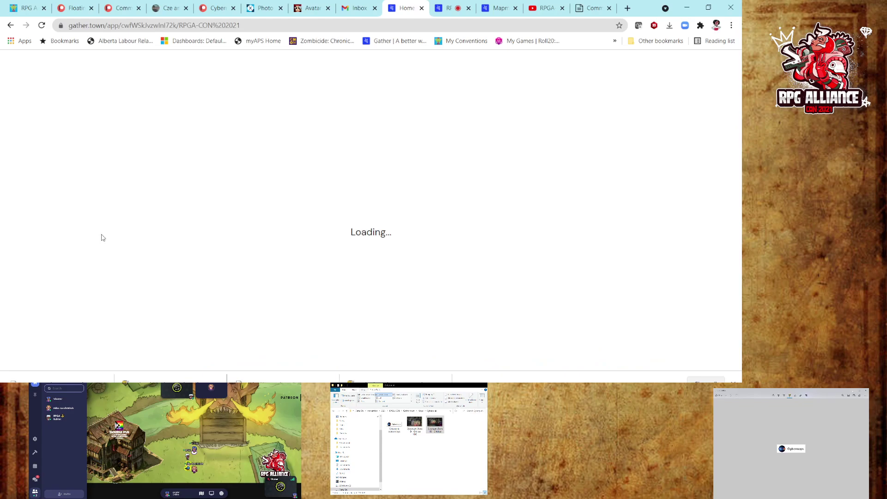
# - Close the duplicate RPGA-CON 2021 session, the Mapmaker page and the YouTube tutorial page
pyautogui.click(447, 6)
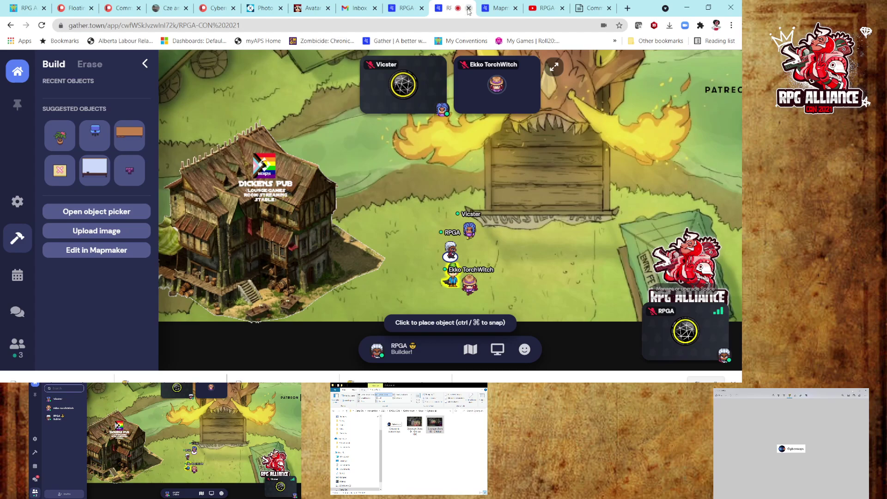
pyautogui.click(468, 9)
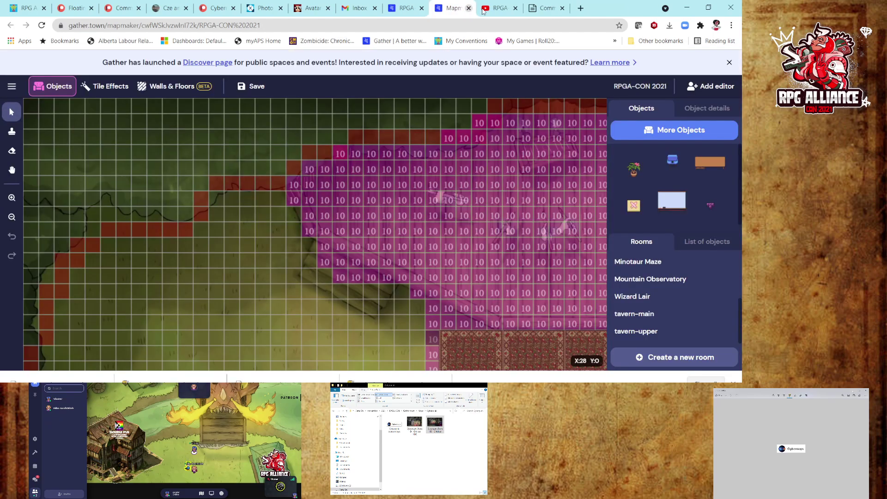
pyautogui.click(469, 8)
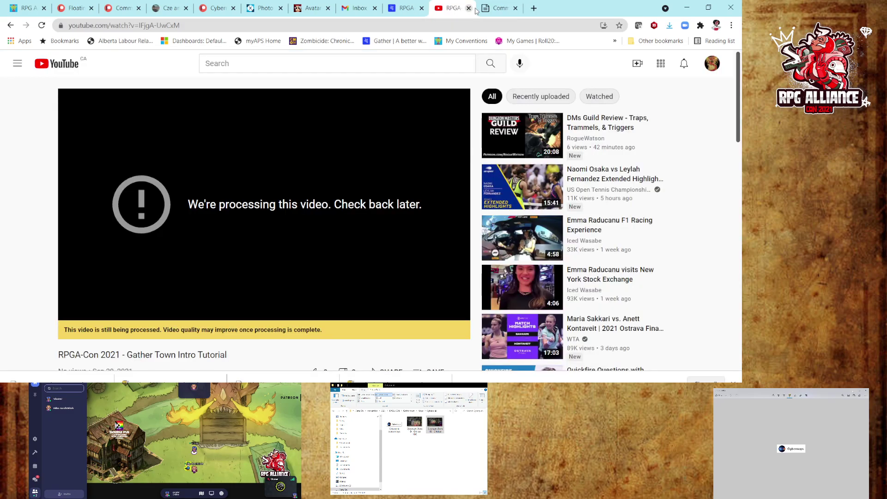
pyautogui.click(469, 8)
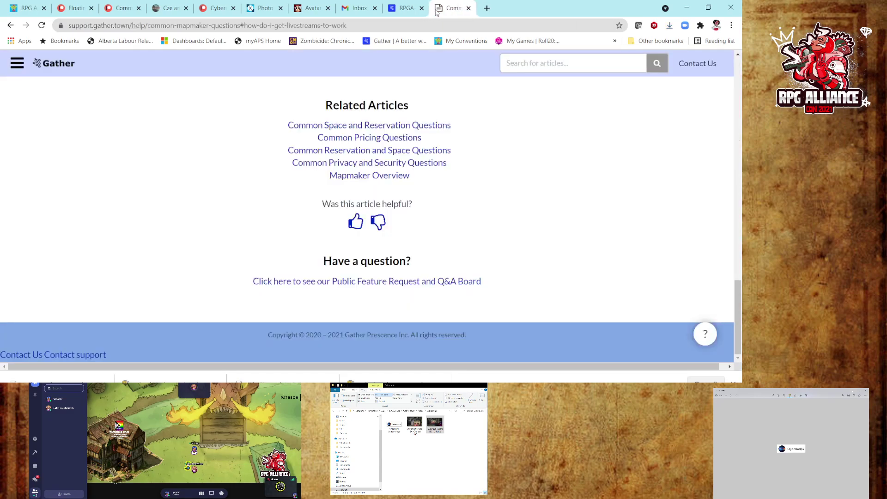
# - Join the RPGA-CON 2021 gathering with the existing audio and video settings and check the space's minimap
pyautogui.click(411, 9)
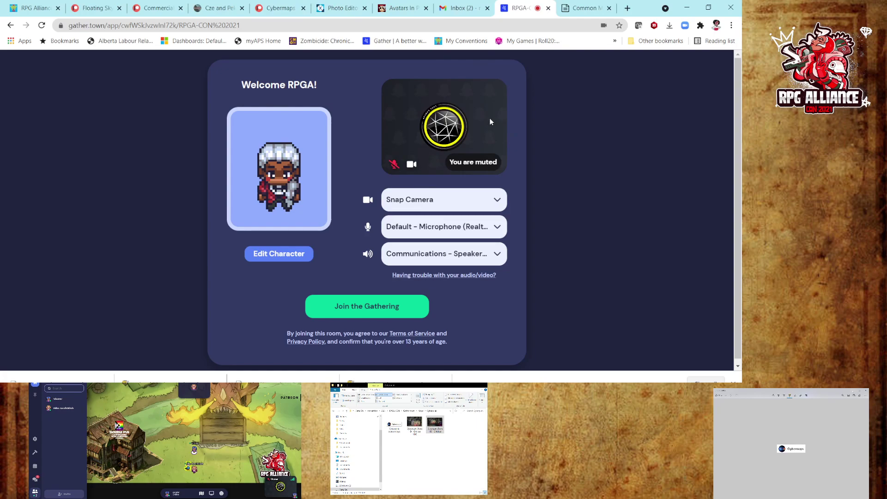
pyautogui.click(344, 312)
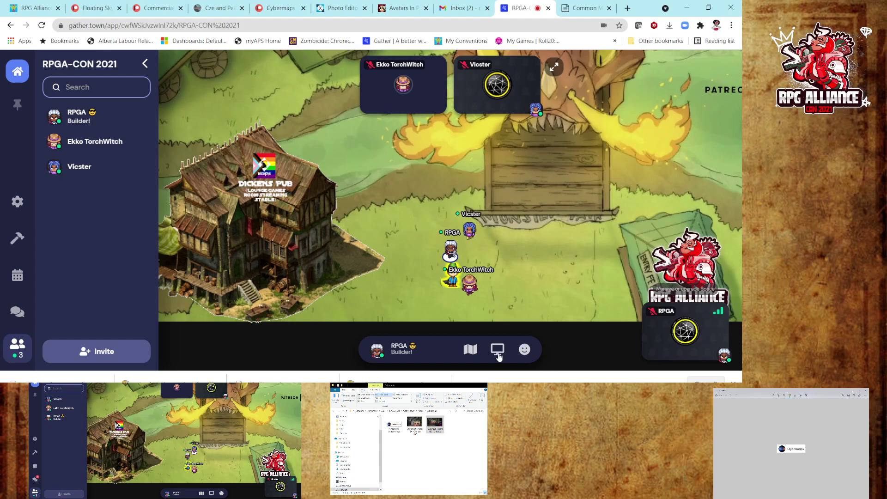
pyautogui.click(471, 350)
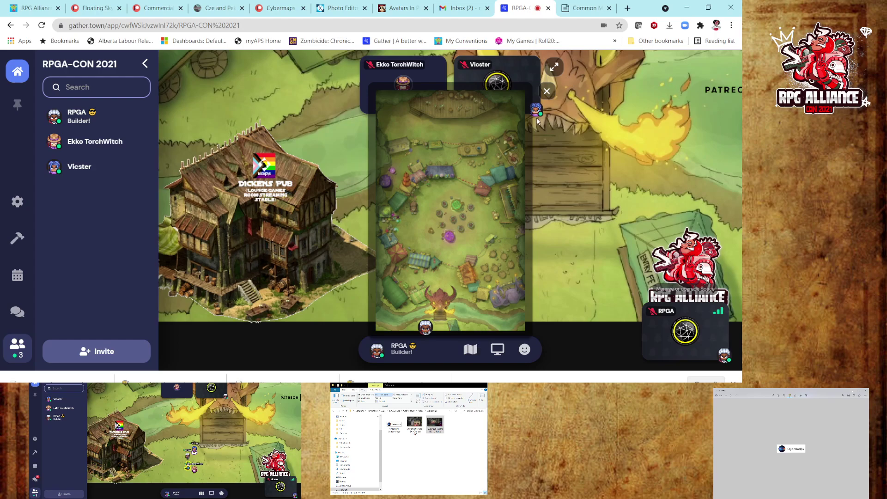
pyautogui.click(546, 93)
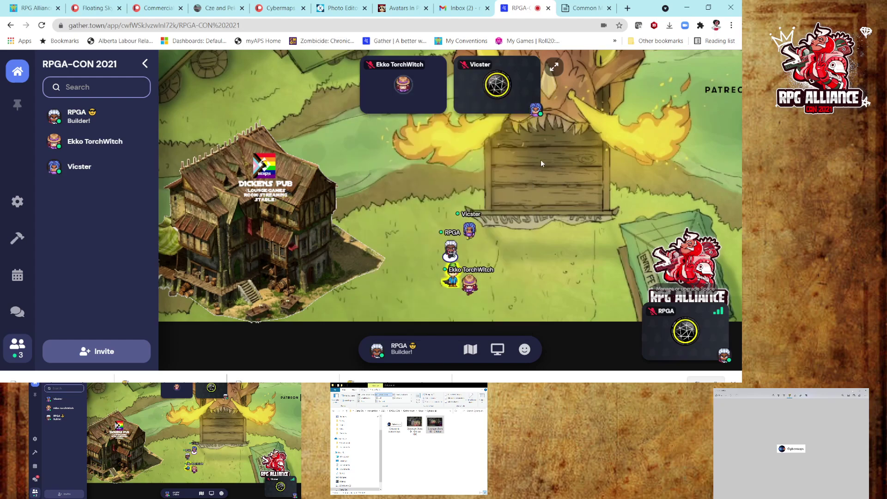
# - Walk the avatar through the dragon-head gate to the flame on its east side, near the Patreon Czepeku watermark
pyautogui.press('Right')
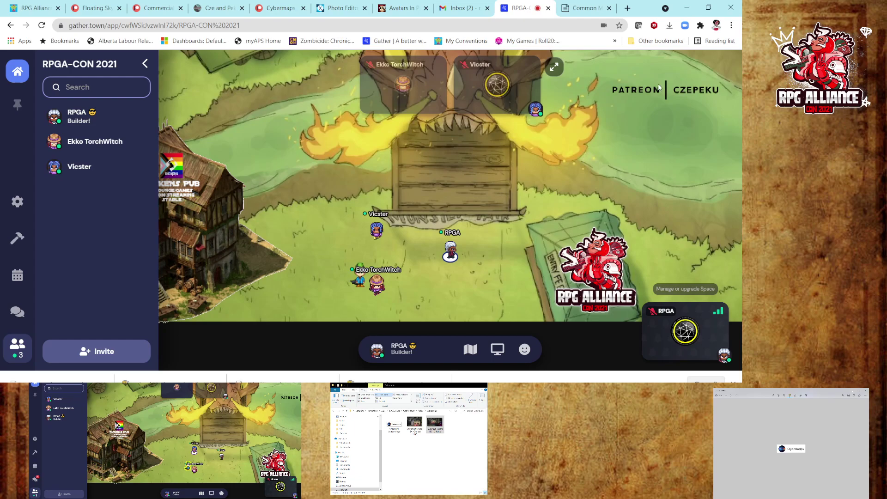
pyautogui.press('Right')
pyautogui.press('Right')
pyautogui.press('Up')
pyautogui.press('Up')
pyautogui.press('Up')
pyautogui.press('Up')
pyautogui.press('Up')
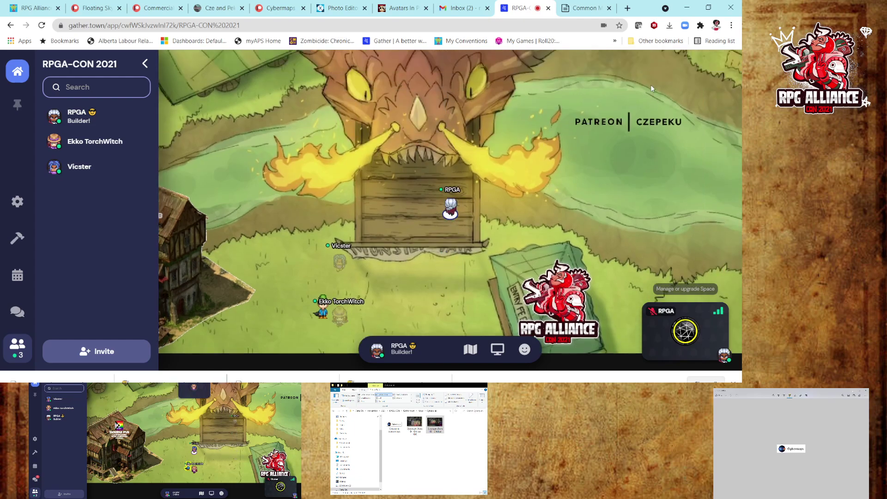
pyautogui.press('Up')
pyautogui.press('Right')
pyautogui.press('Right')
pyautogui.press('Right')
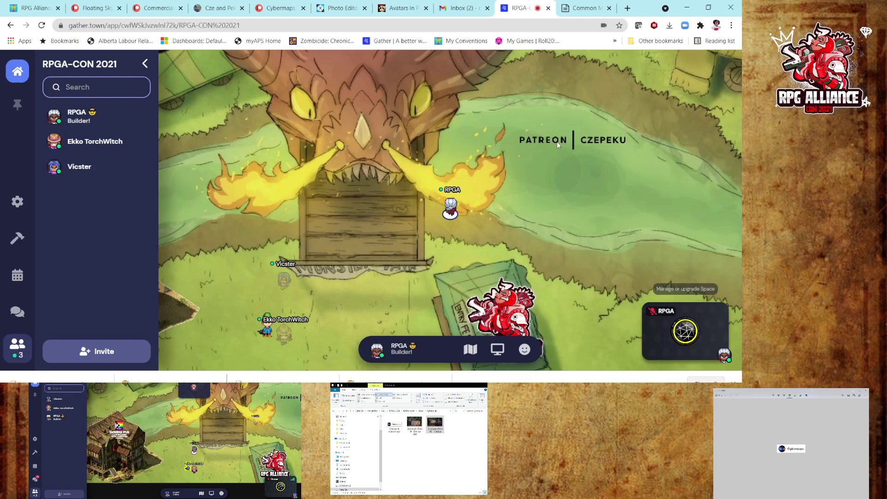
# - Walk the avatar down and east to the grass beside the RPG Alliance logo tent, within its interaction range
pyautogui.press('Down')
pyautogui.press('Down')
pyautogui.press('Right')
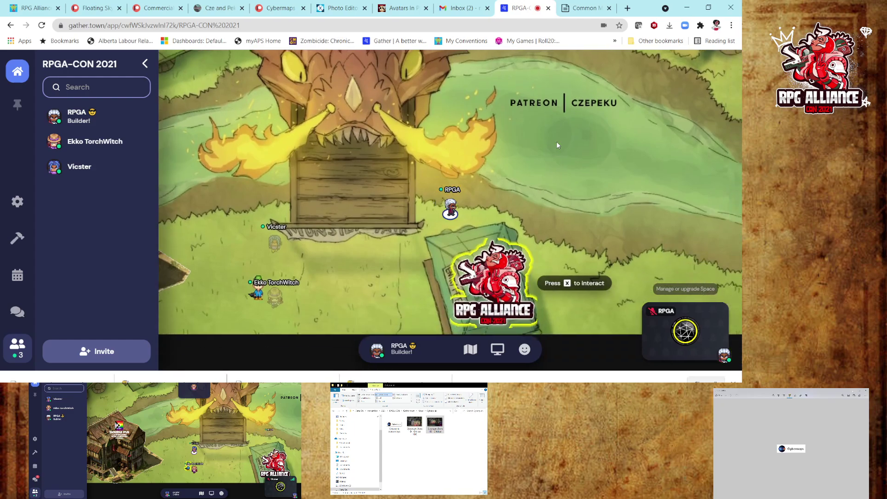
pyautogui.press('Right')
pyautogui.press('Up')
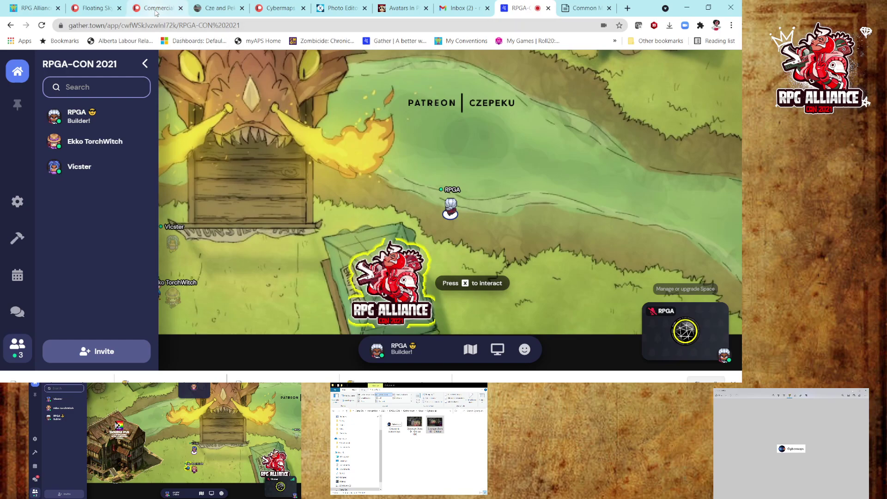
# - Switch to the Floating Sky Patreon post and view the castle map at its beginning
pyautogui.click(89, 10)
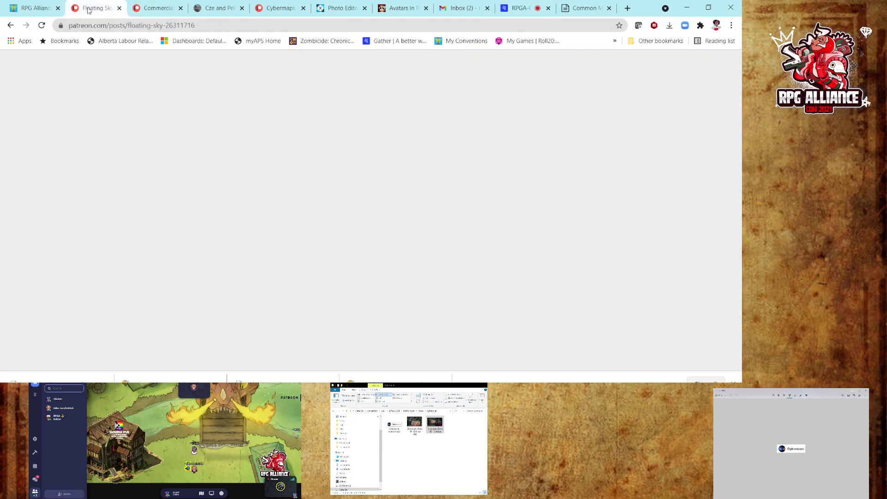
pyautogui.scroll(3, 247, 134)
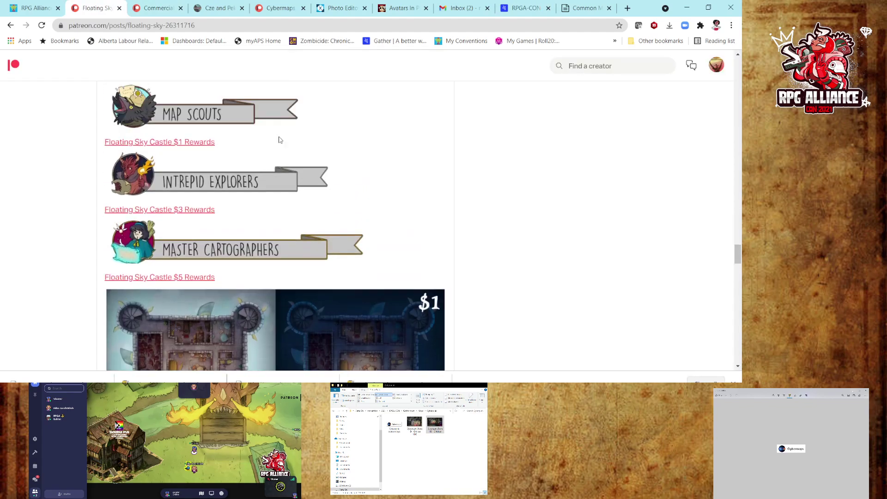
pyautogui.moveTo(739, 257); pyautogui.dragTo(731, 54)
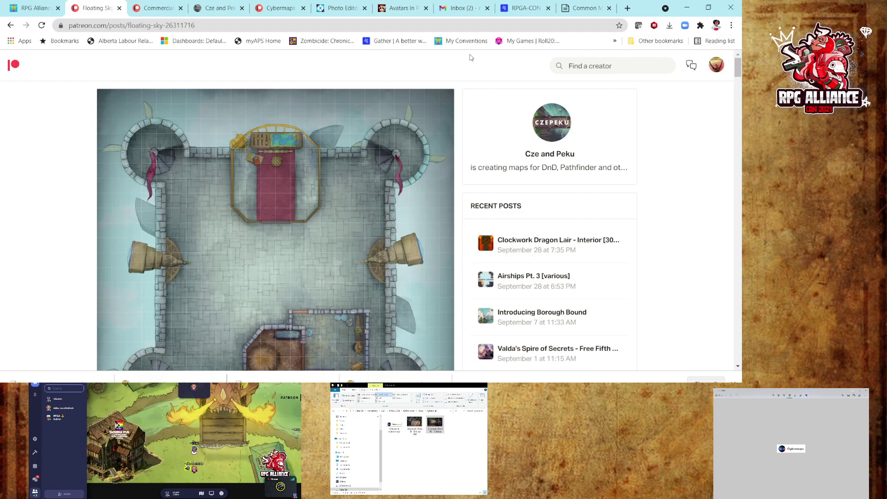
# - Read Cze and Peku's Commercial Use Licence post from its start to the Contact section, examining the watermark, attribution and applicable artwork rules
pyautogui.click(154, 8)
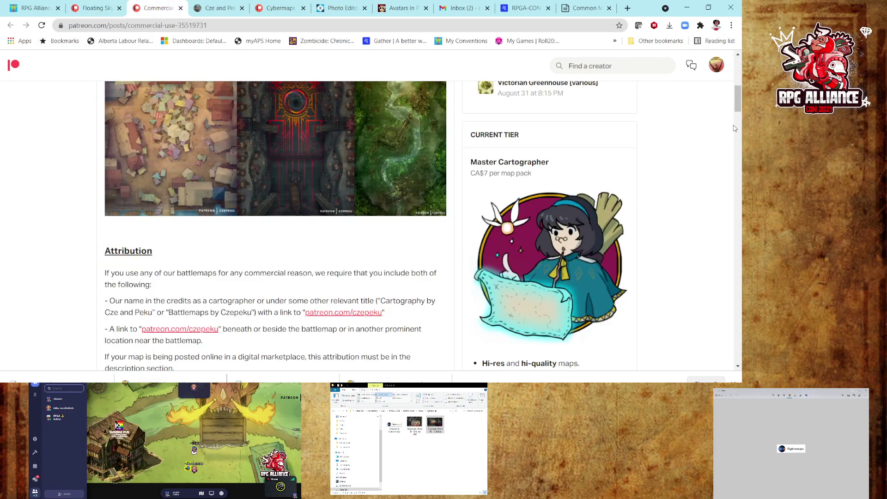
pyautogui.moveTo(738, 99); pyautogui.dragTo(738, 71)
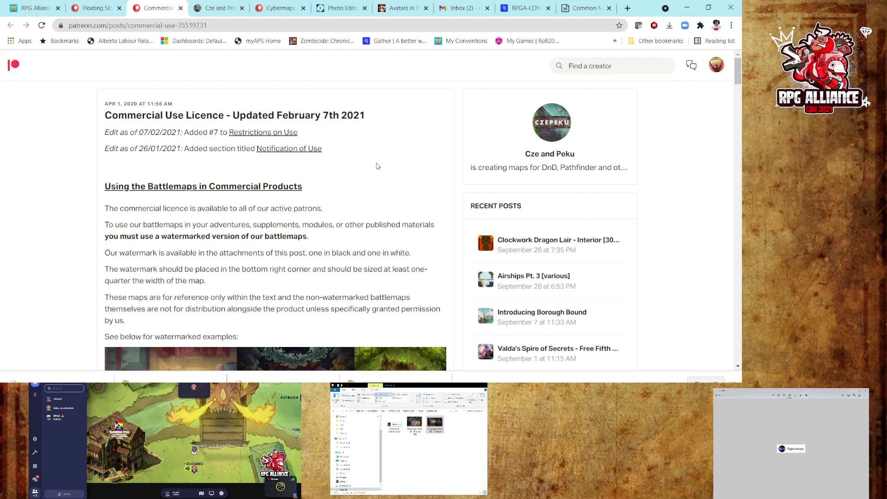
pyautogui.scroll(-1, 378, 167)
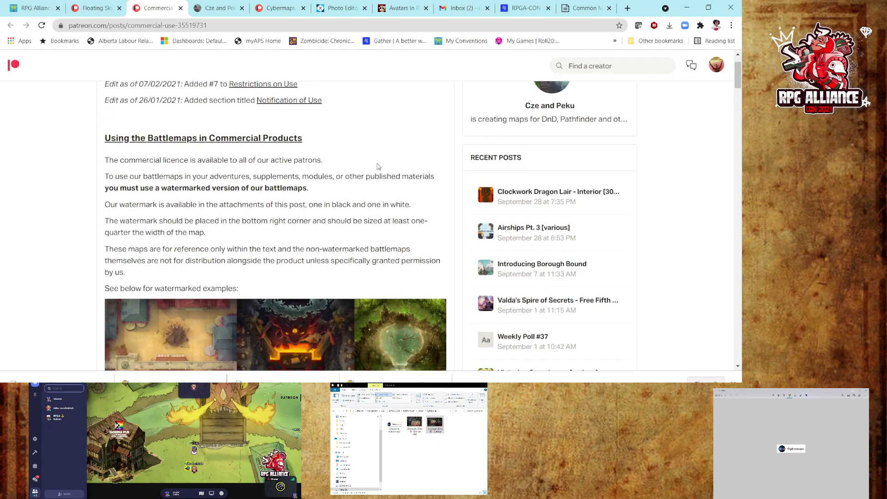
pyautogui.scroll(-1, 378, 167)
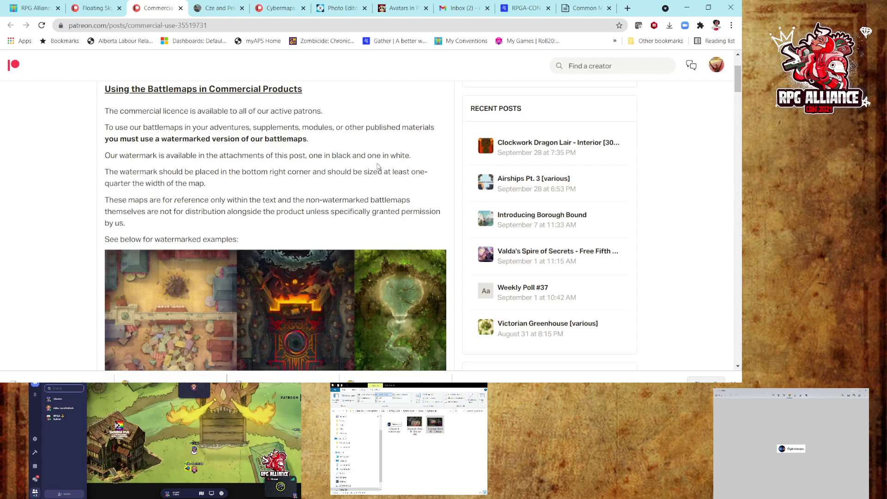
pyautogui.scroll(-1, 378, 167)
pyautogui.scroll(-6, 378, 164)
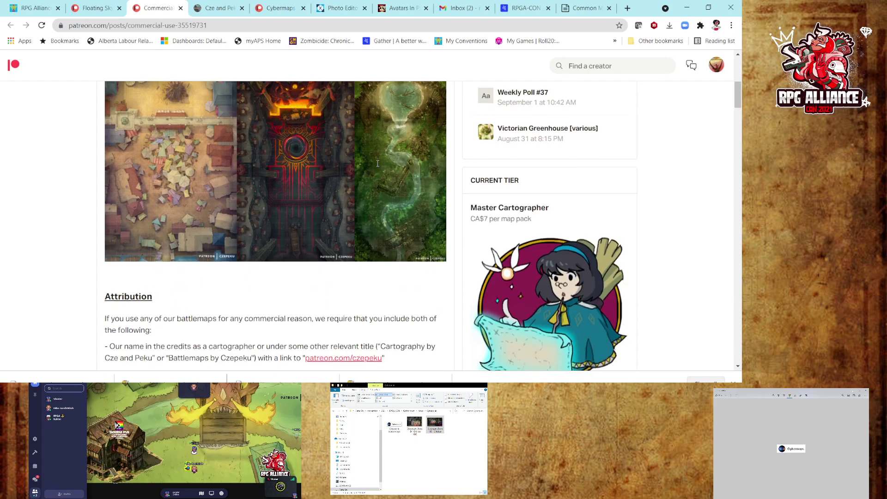
pyautogui.scroll(-2, 378, 166)
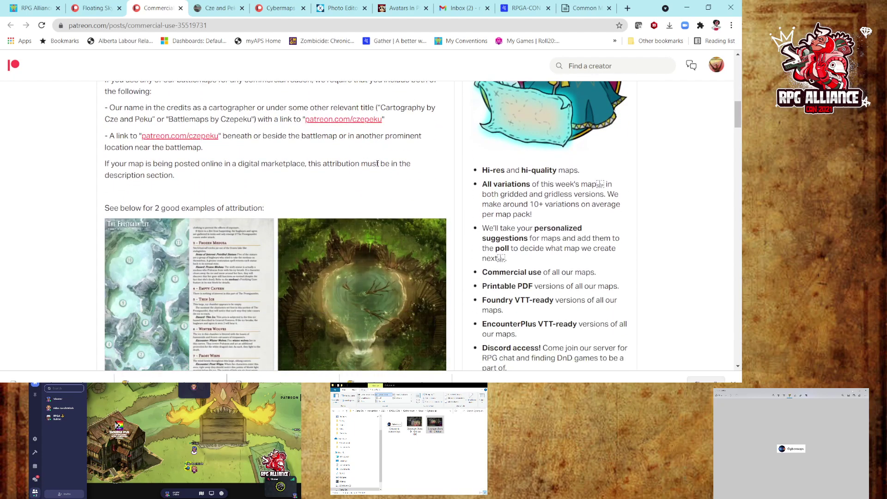
pyautogui.scroll(-5, 377, 164)
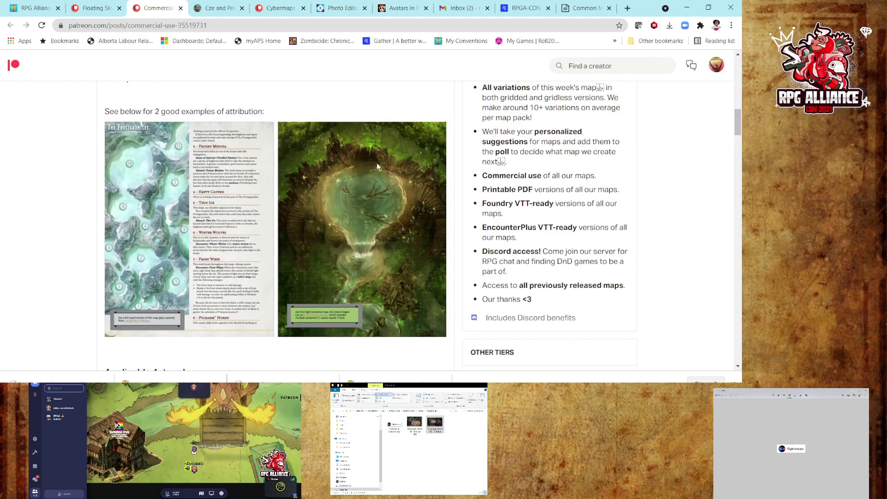
pyautogui.scroll(-2, 378, 167)
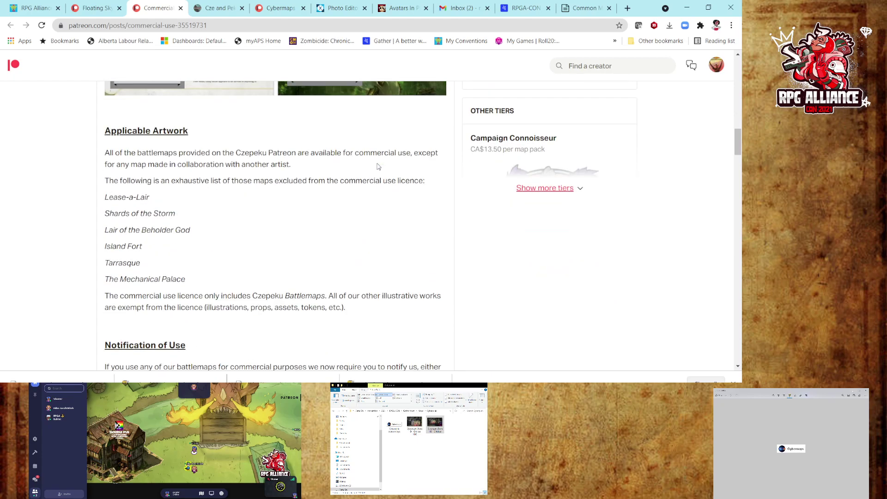
pyautogui.scroll(-4, 378, 167)
pyautogui.scroll(-8, 377, 166)
pyautogui.scroll(-5, 378, 166)
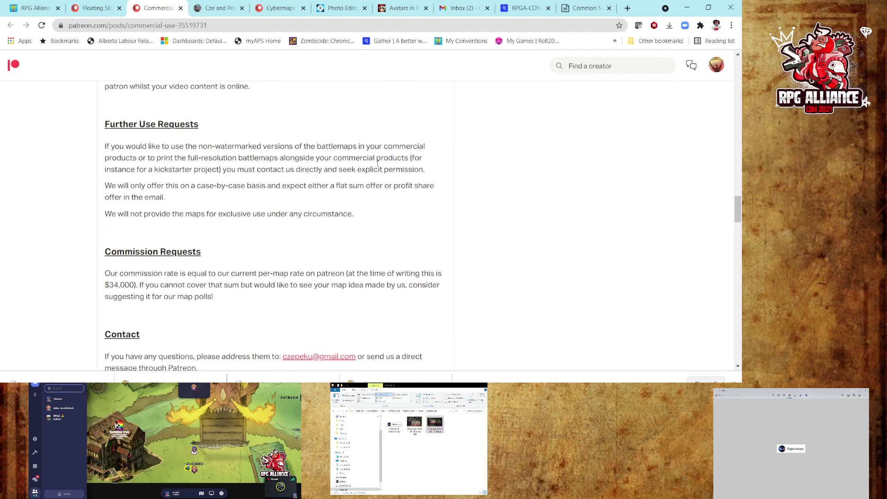
pyautogui.scroll(-2, 378, 163)
pyautogui.scroll(-2, 378, 167)
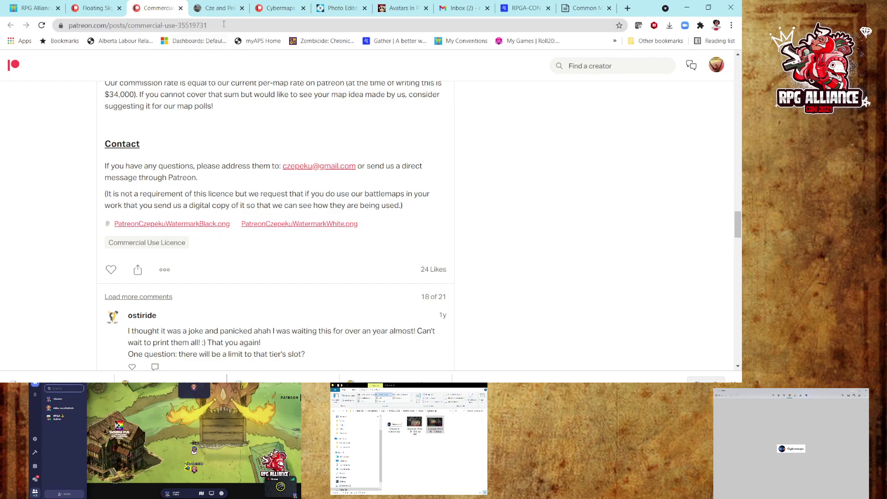
# - Browse the battlemap gallery on czepeku.com from its beginning
pyautogui.click(215, 6)
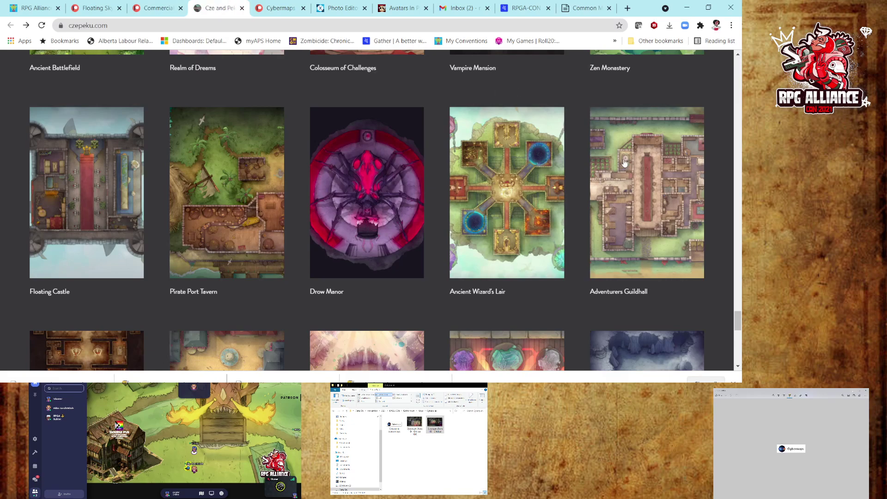
pyautogui.moveTo(741, 314); pyautogui.dragTo(740, 65)
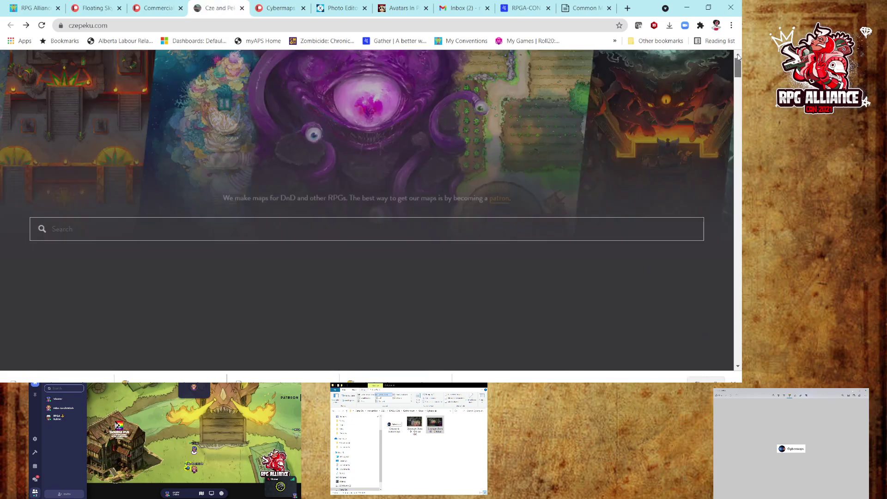
pyautogui.scroll(-1, 418, 188)
pyautogui.scroll(-1, 418, 188)
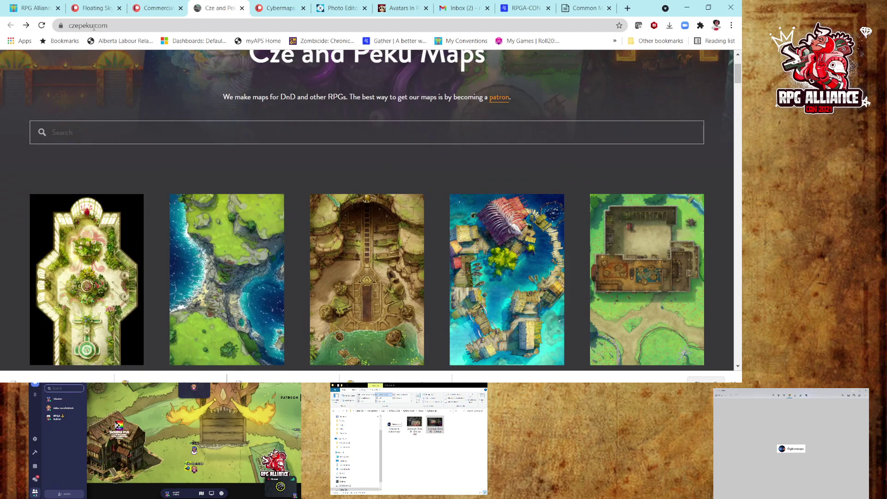
pyautogui.scroll(-2, 373, 222)
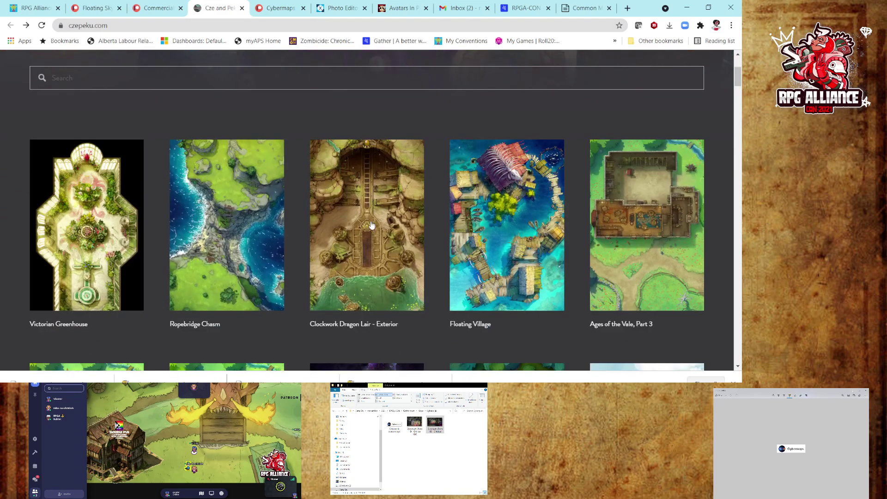
pyautogui.scroll(-4, 373, 223)
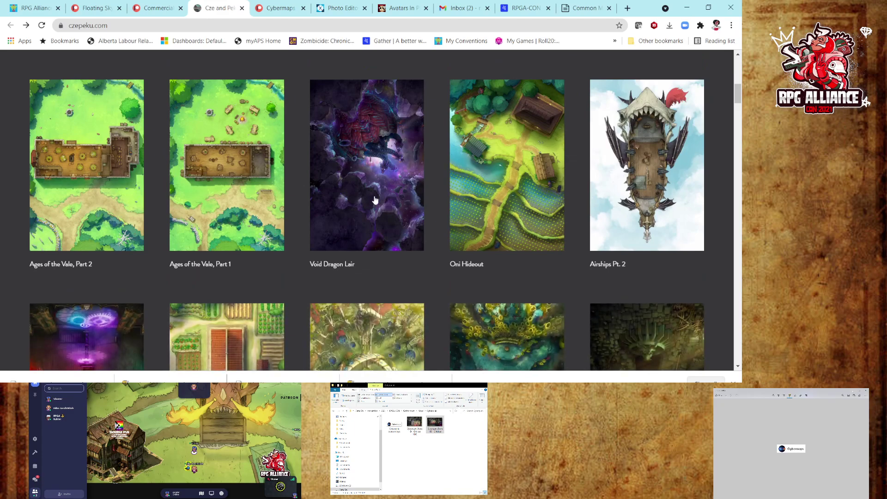
# - Open the Celestial Gate map from the gallery and look through all its variants, from Original Day to the last one after Hell
pyautogui.scroll(-3, 375, 199)
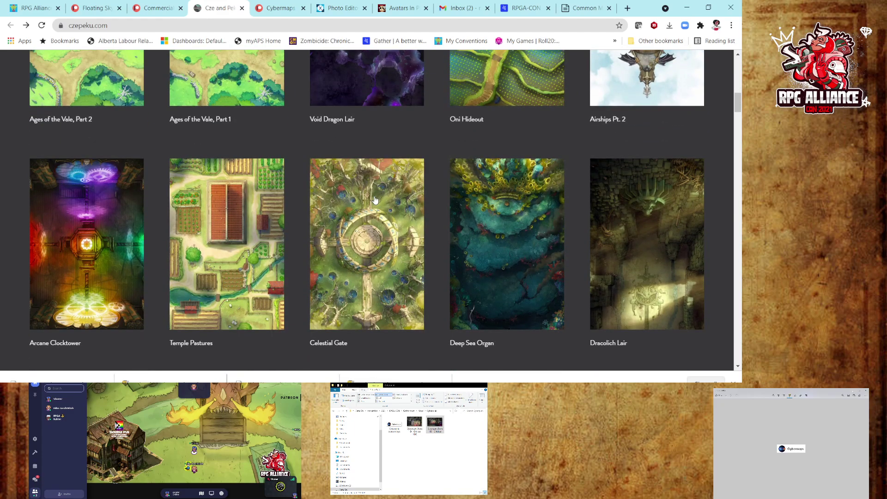
pyautogui.click(375, 200)
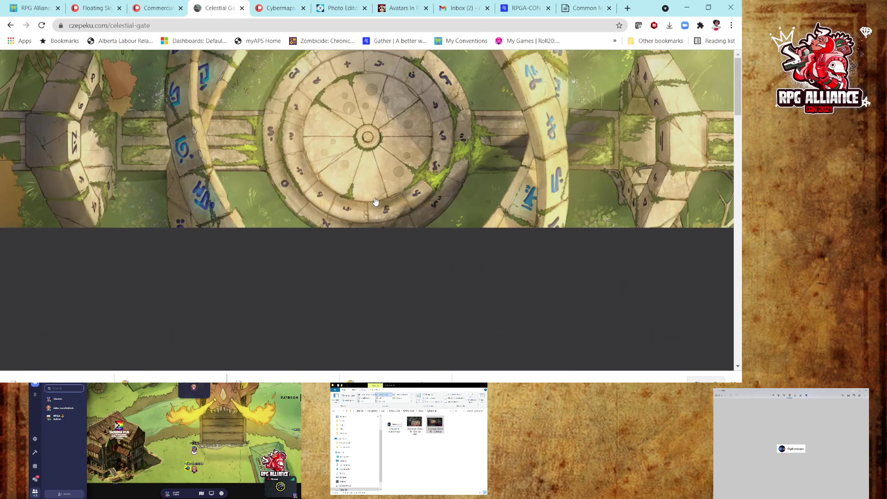
pyautogui.scroll(-3, 375, 201)
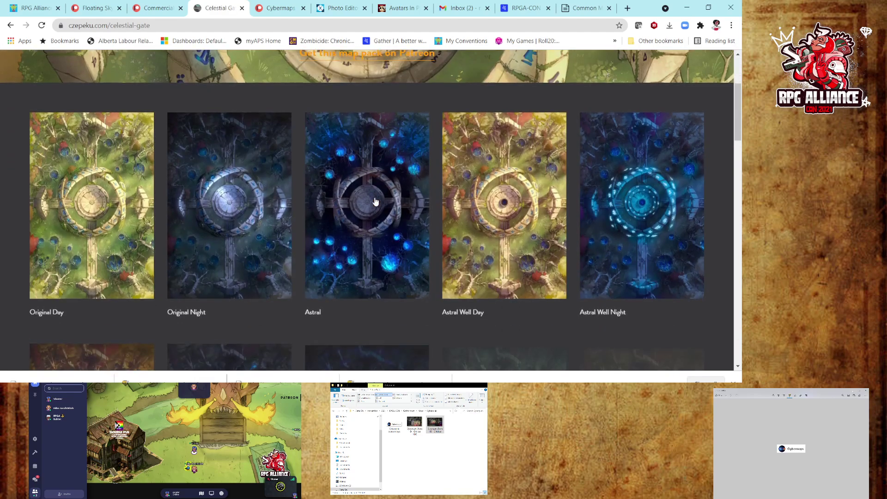
pyautogui.scroll(-1, 375, 201)
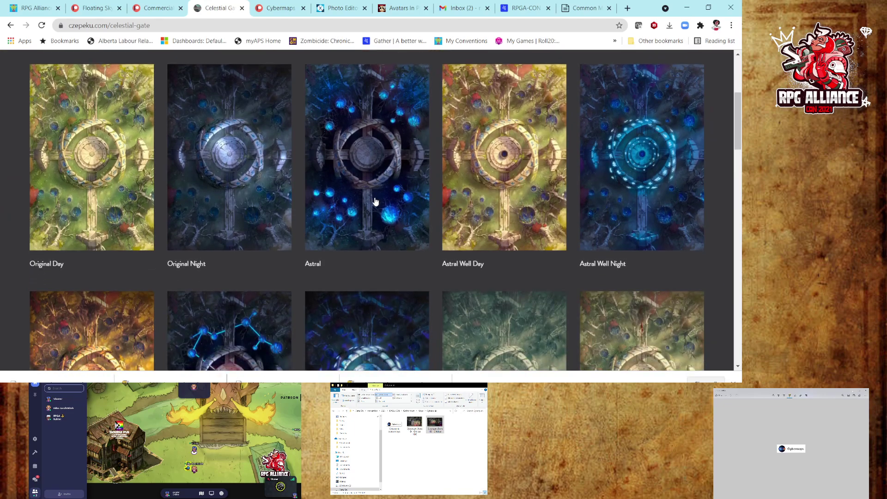
pyautogui.scroll(-1, 375, 201)
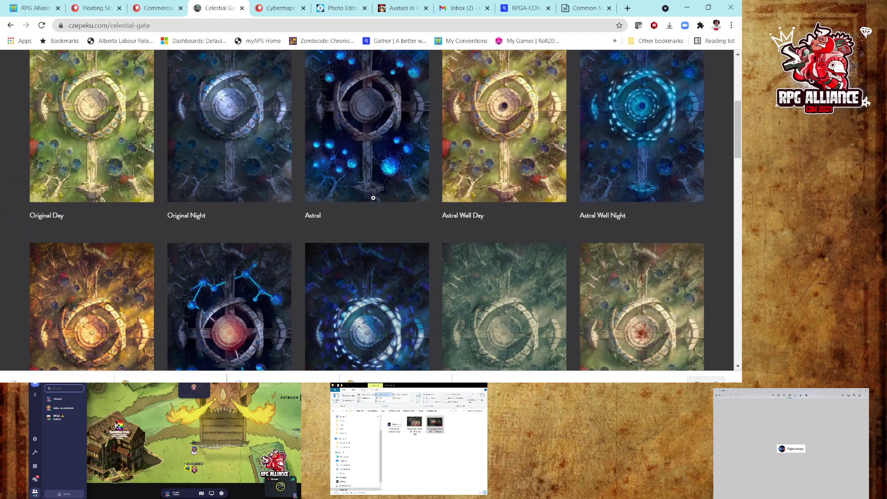
pyautogui.scroll(-3, 374, 198)
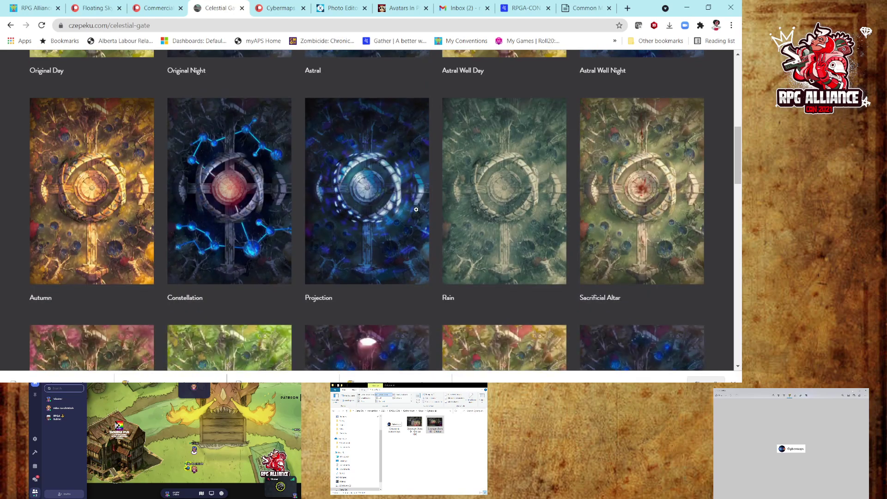
pyautogui.scroll(-2, 417, 213)
pyautogui.scroll(-3, 417, 213)
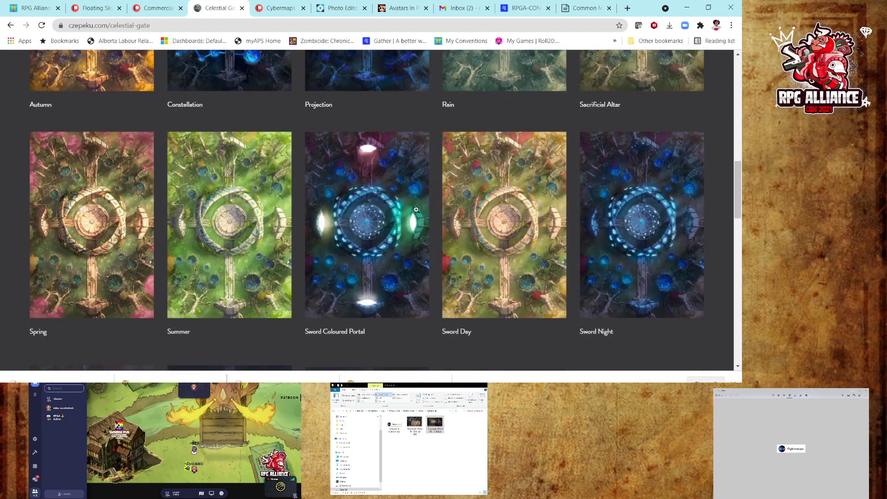
pyautogui.scroll(-4, 416, 209)
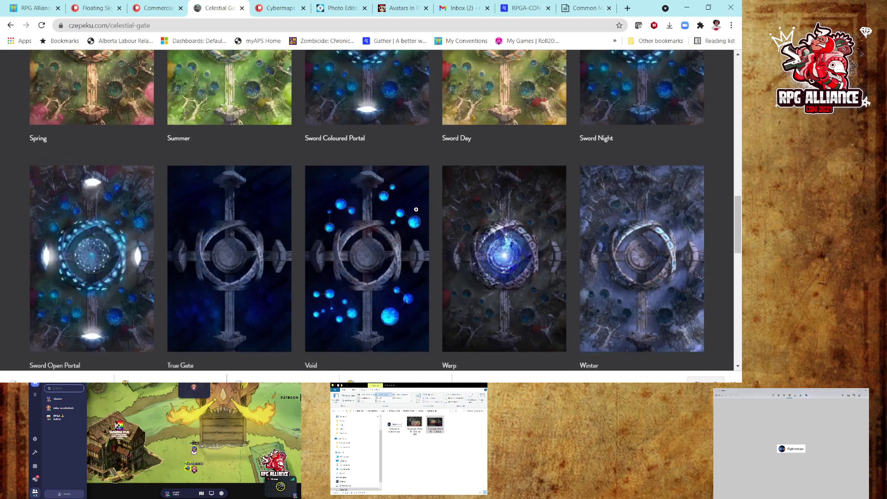
pyautogui.scroll(-1, 416, 209)
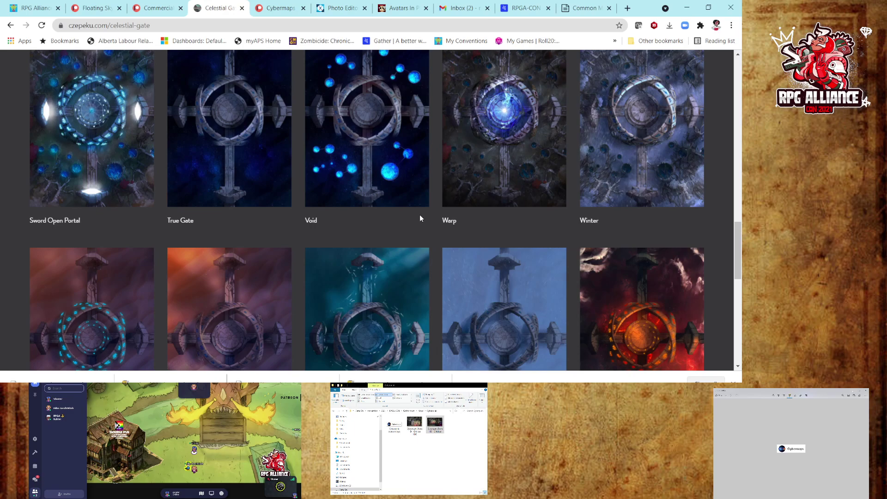
pyautogui.scroll(-2, 417, 214)
pyautogui.scroll(-2, 418, 213)
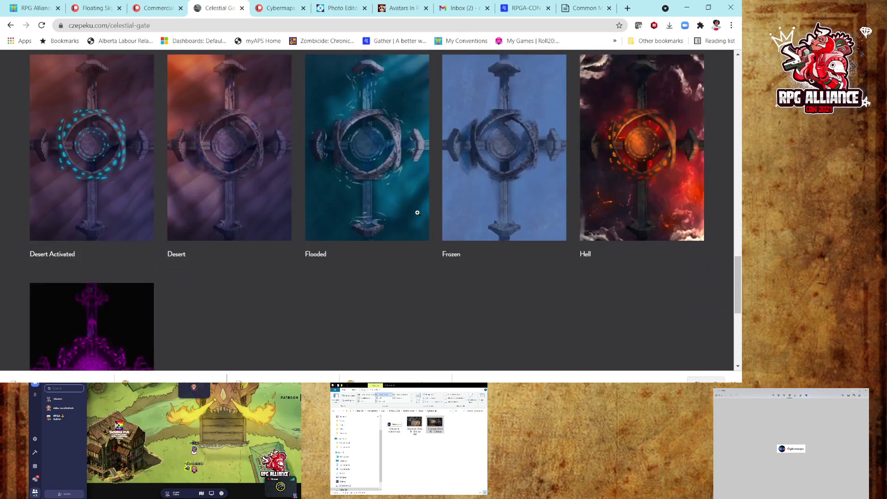
pyautogui.scroll(-2, 288, 155)
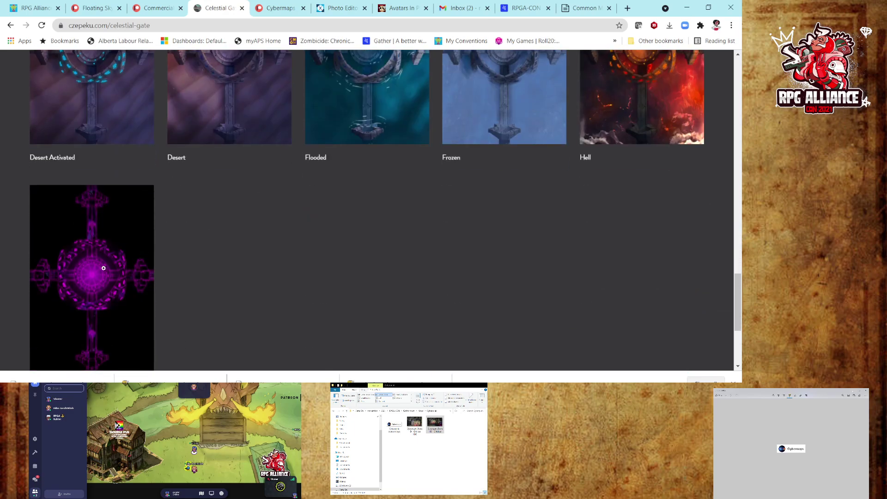
# - Return to the battlemap gallery and browse onward from the Arcane Clocktower row to the Medieval Monster Festival map
pyautogui.click(11, 26)
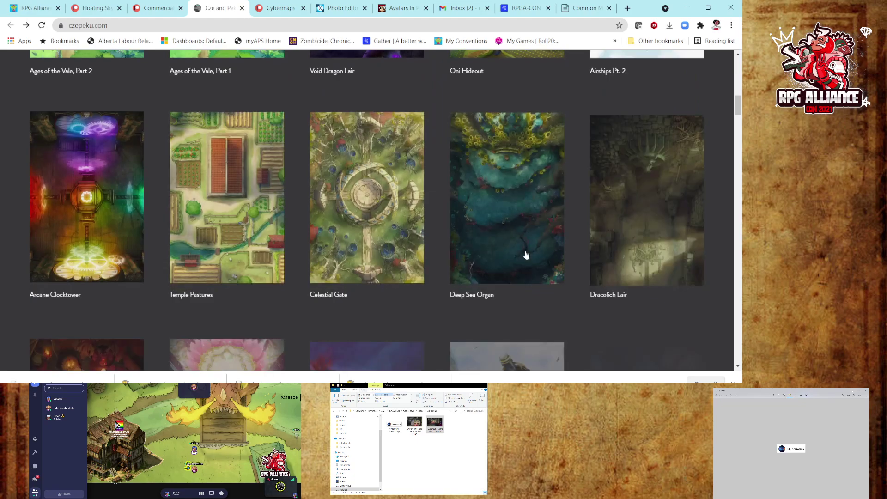
pyautogui.scroll(-4, 528, 254)
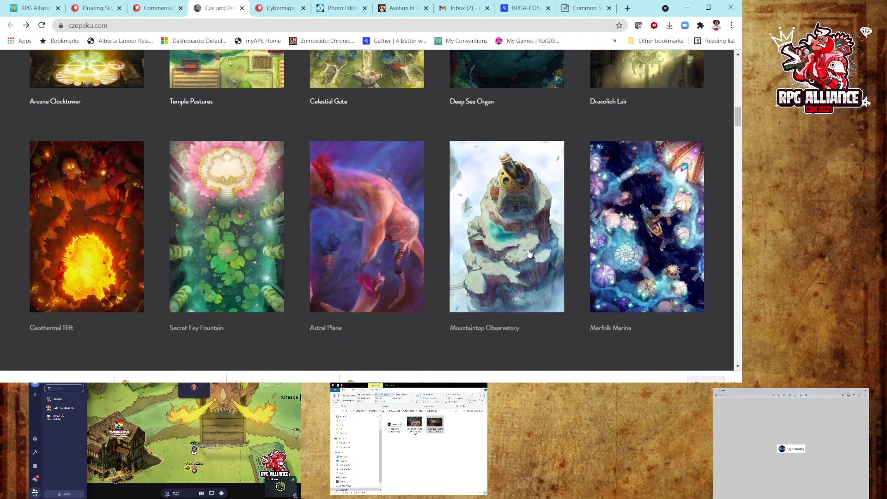
pyautogui.scroll(-3, 530, 254)
pyautogui.scroll(-2, 530, 253)
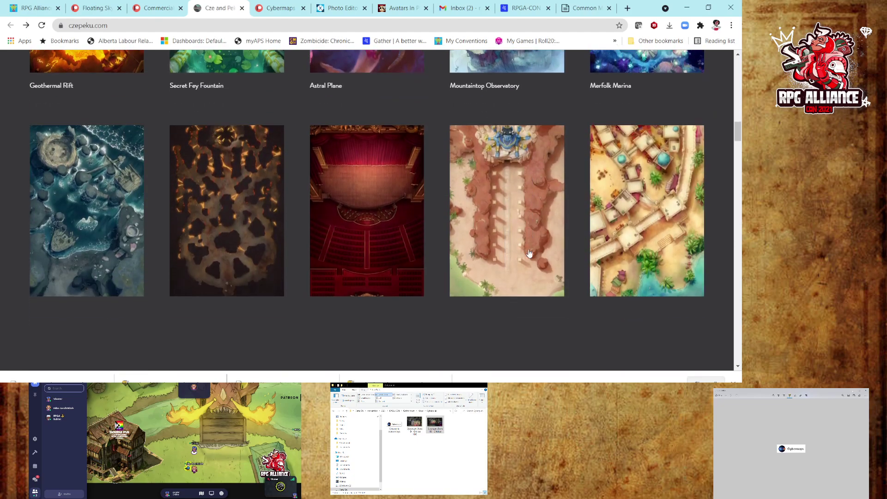
pyautogui.scroll(-4, 530, 253)
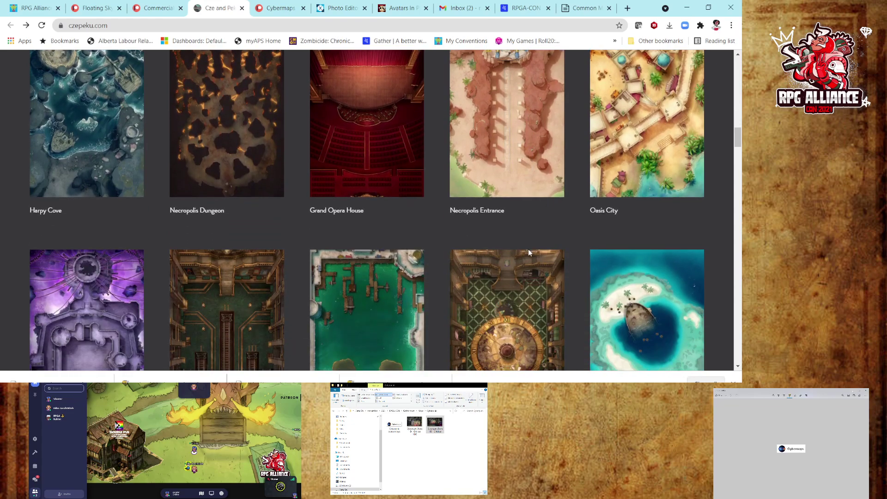
pyautogui.scroll(-4, 530, 253)
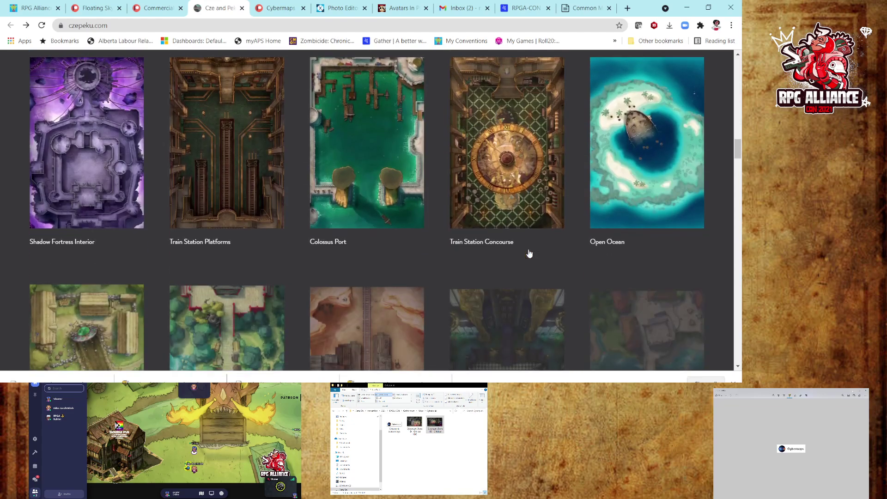
pyautogui.scroll(-3, 529, 254)
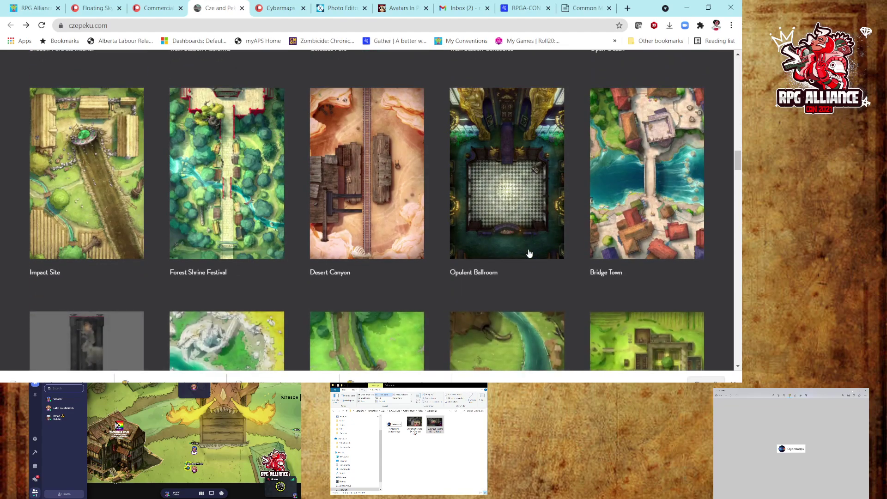
pyautogui.scroll(-1, 529, 253)
pyautogui.scroll(-1, 530, 253)
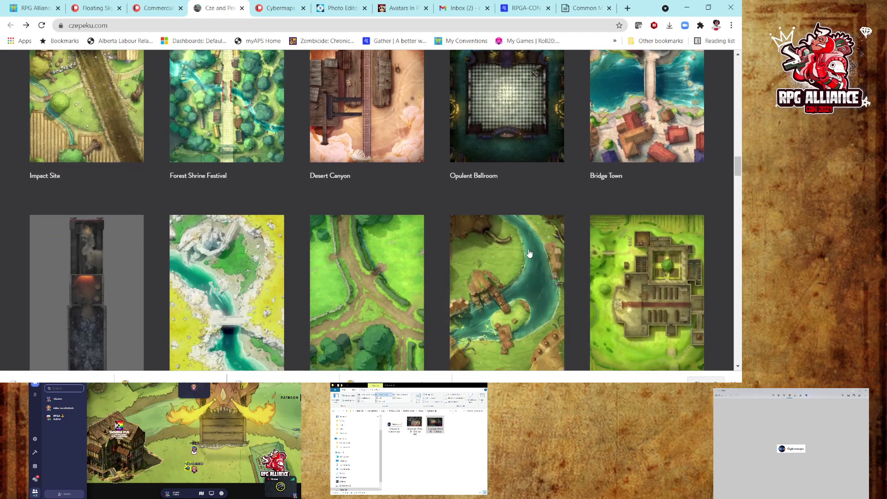
pyautogui.scroll(-3, 529, 253)
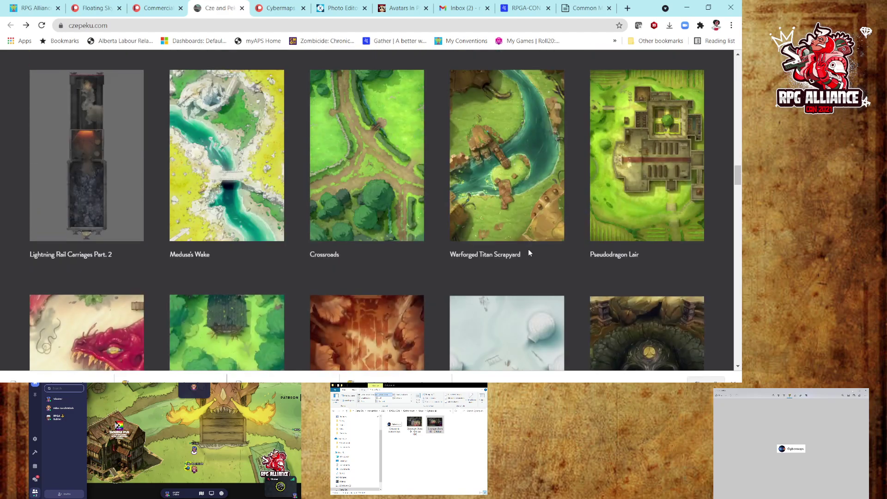
pyautogui.scroll(-4, 530, 253)
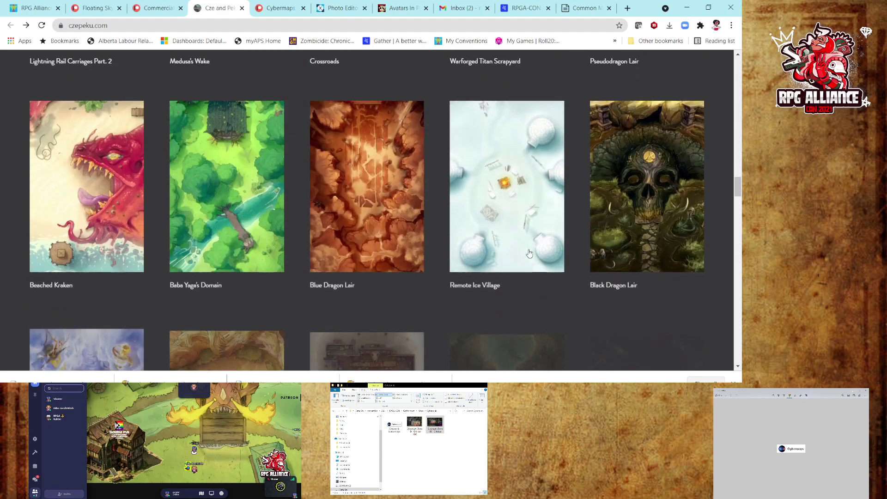
pyautogui.scroll(-4, 529, 253)
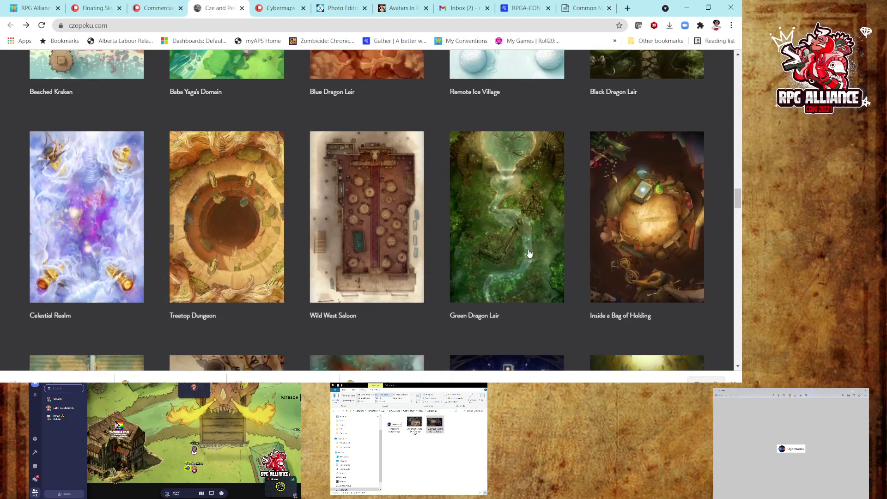
pyautogui.scroll(-2, 530, 253)
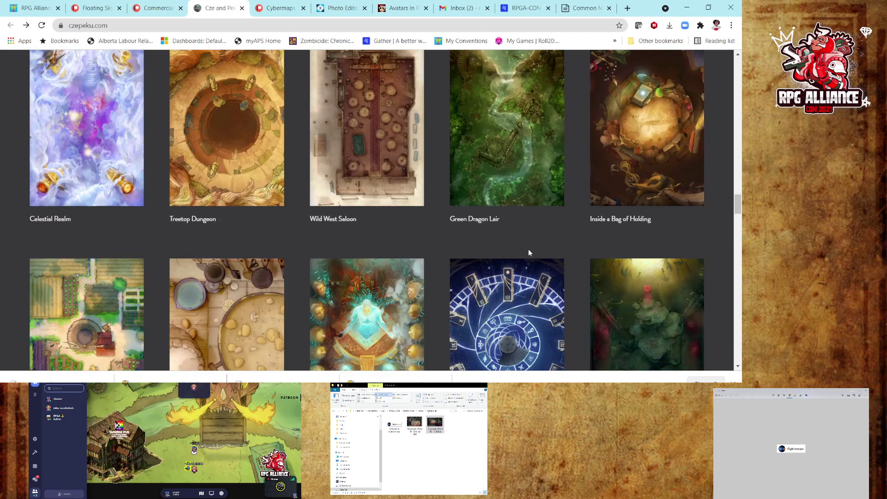
pyautogui.scroll(-1, 530, 253)
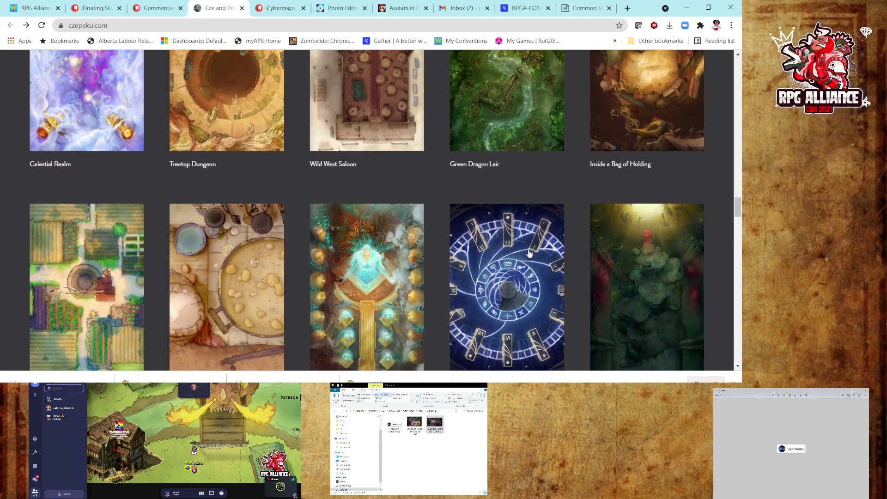
pyautogui.scroll(-3, 529, 254)
pyautogui.scroll(-3, 530, 252)
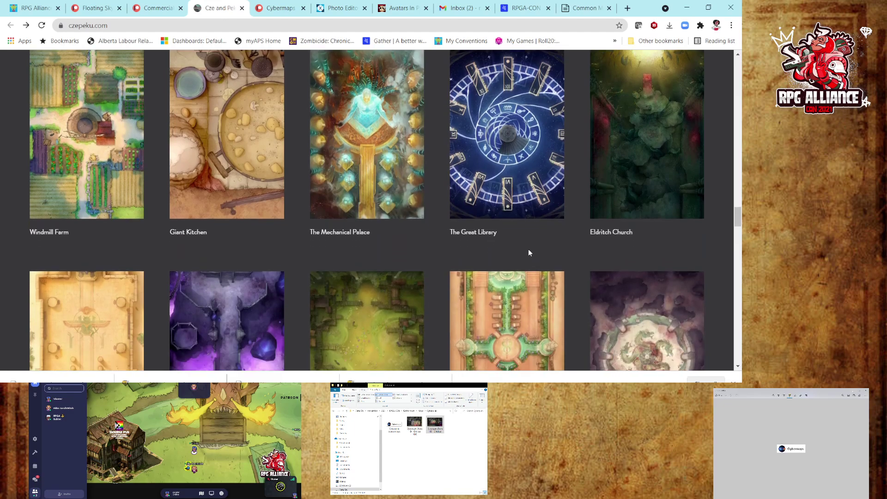
pyautogui.scroll(-5, 530, 253)
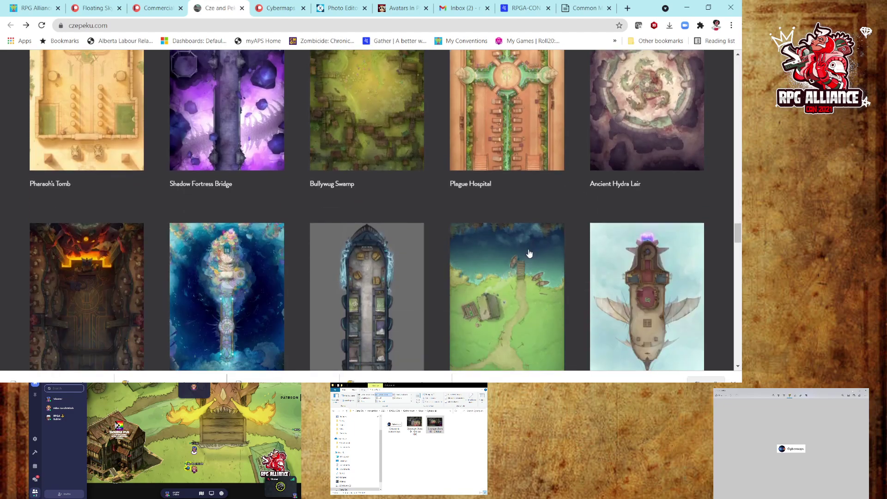
pyautogui.scroll(-3, 530, 253)
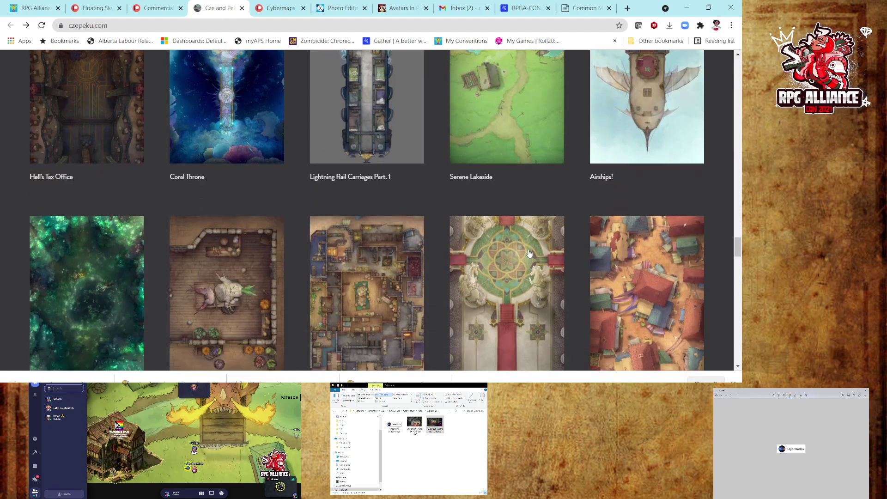
pyautogui.scroll(-2, 530, 254)
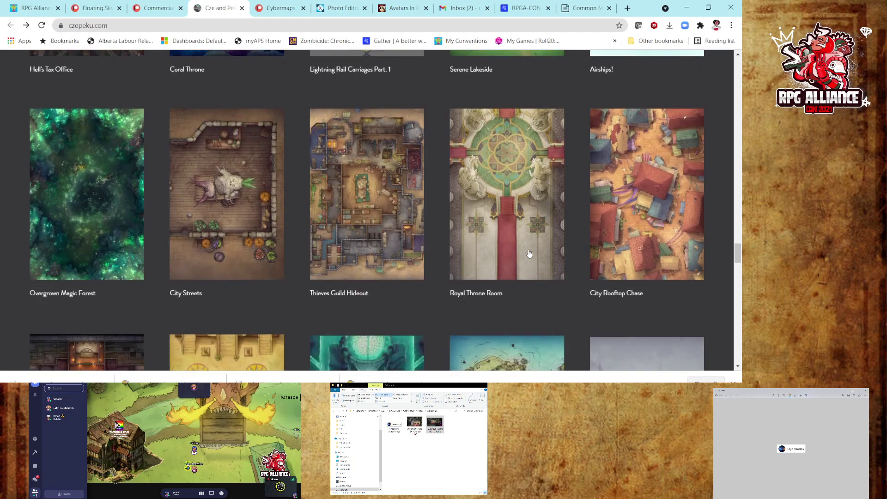
pyautogui.scroll(-3, 530, 253)
pyautogui.scroll(-2, 529, 253)
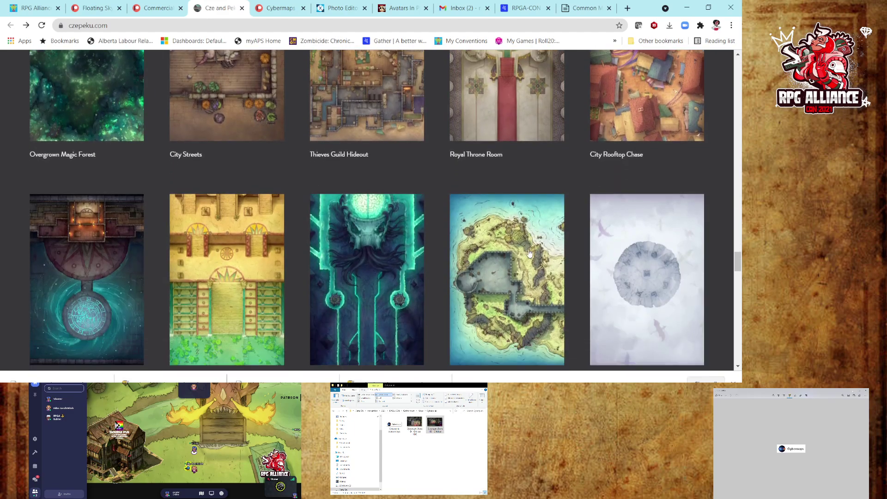
pyautogui.scroll(-2, 530, 253)
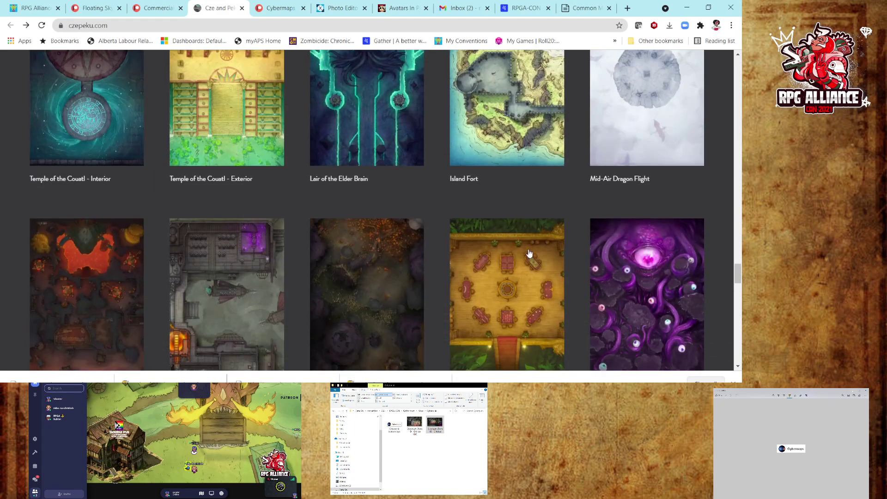
pyautogui.scroll(-2, 530, 254)
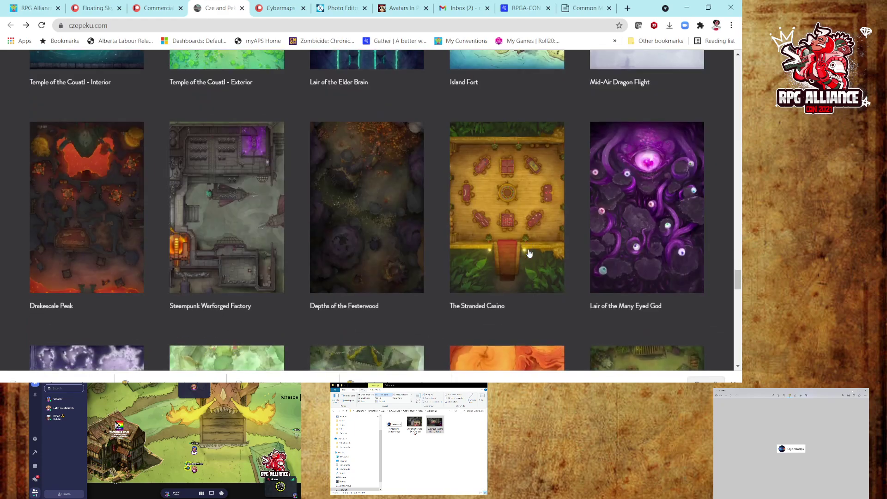
pyautogui.scroll(-1, 530, 253)
pyautogui.scroll(-2, 530, 253)
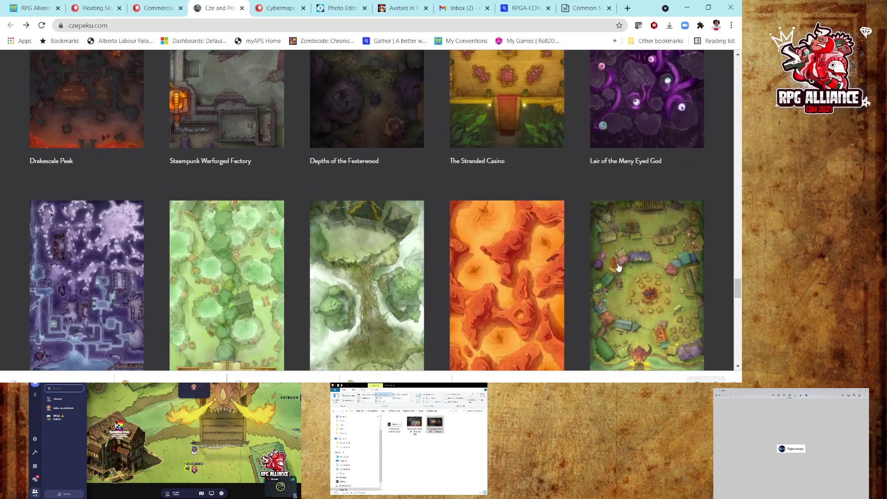
pyautogui.scroll(-2, 646, 275)
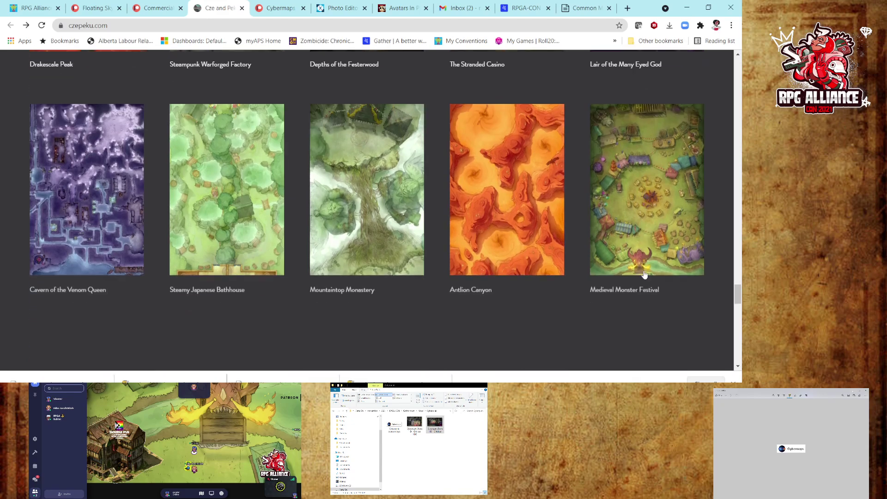
# - Open the Medieval Monster Festival map page and enlarge its Music Day variant
pyautogui.click(647, 209)
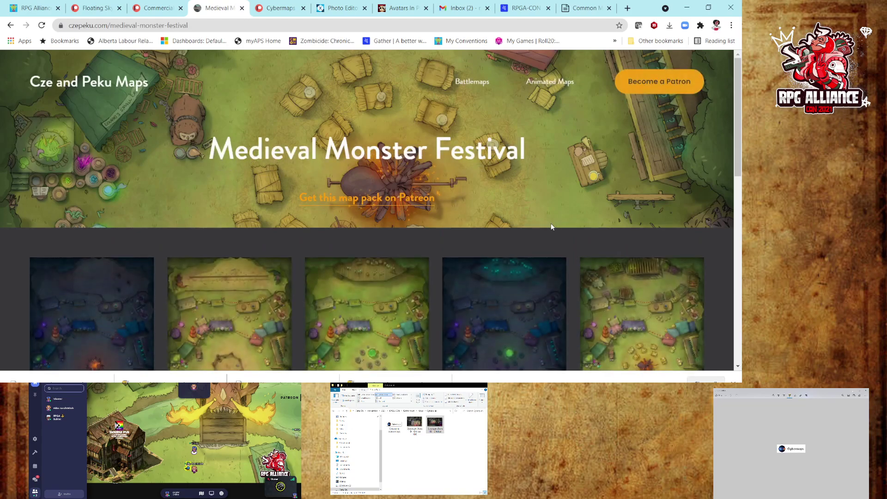
pyautogui.scroll(-4, 551, 223)
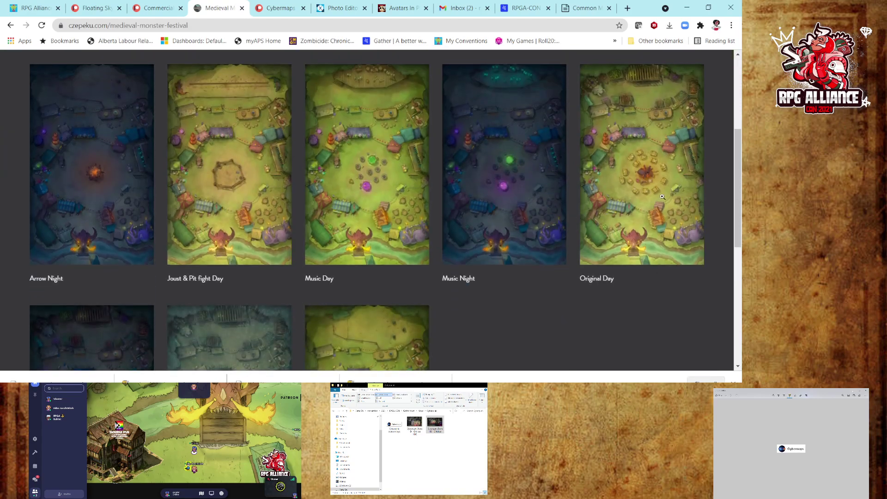
pyautogui.click(382, 202)
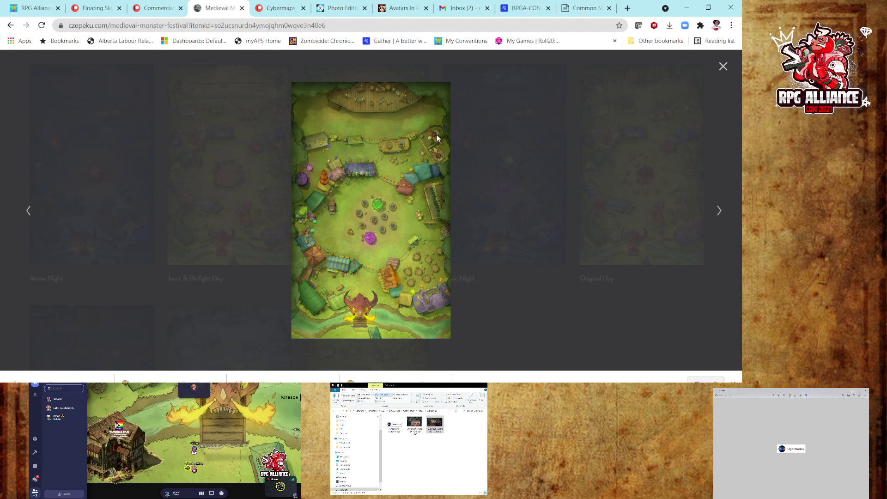
# - View the enlarged variant after Music Day, close it, and look through the remaining Medieval Monster Festival variants to Shooting Contest & Effigy Bonfire Day
pyautogui.click(386, 231)
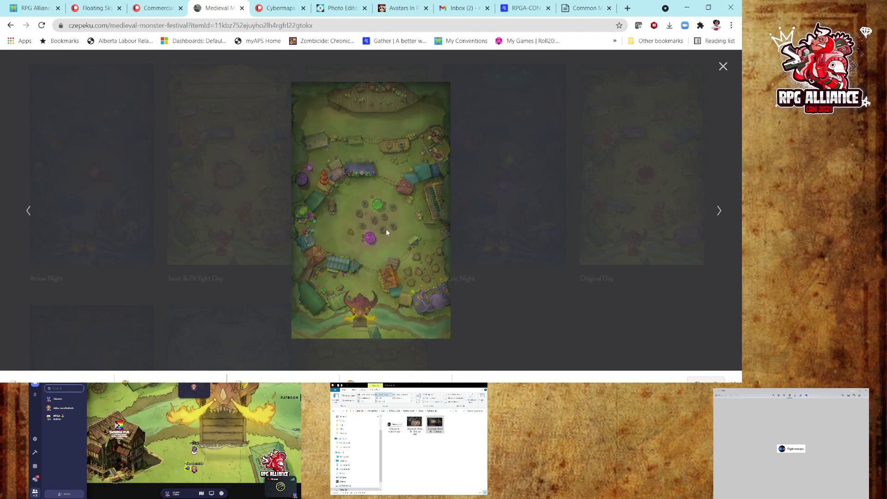
pyautogui.click(723, 67)
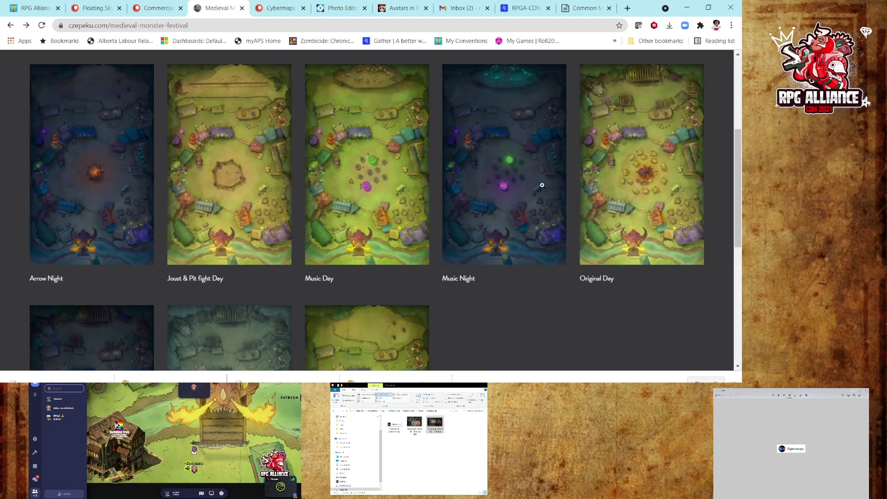
pyautogui.scroll(-3, 542, 185)
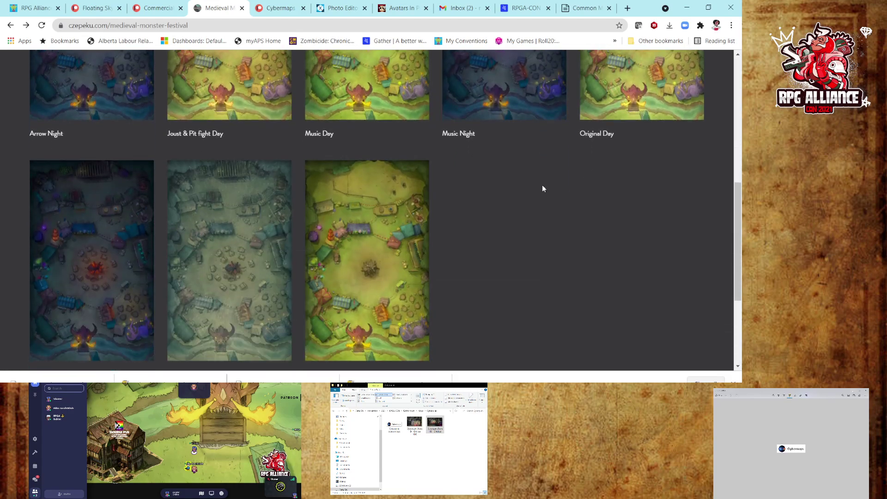
pyautogui.scroll(-2, 543, 188)
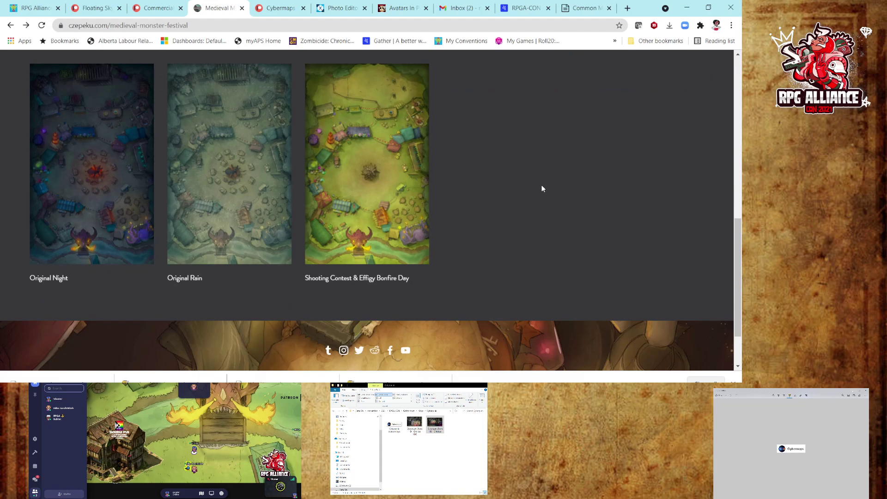
pyautogui.scroll(10, 542, 185)
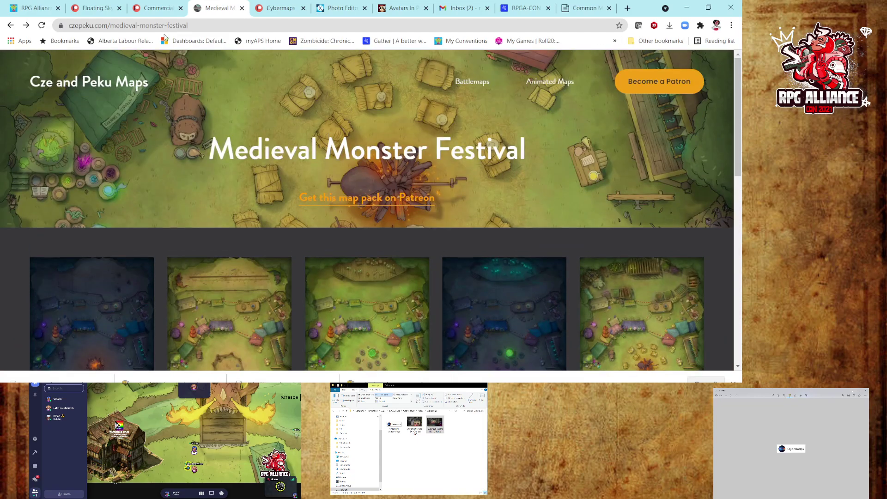
# - Revisit the commercial-use licence post, return to the RPGA-CON 2021 space in Gather, and walk the avatar beside the other two attendees
pyautogui.click(158, 10)
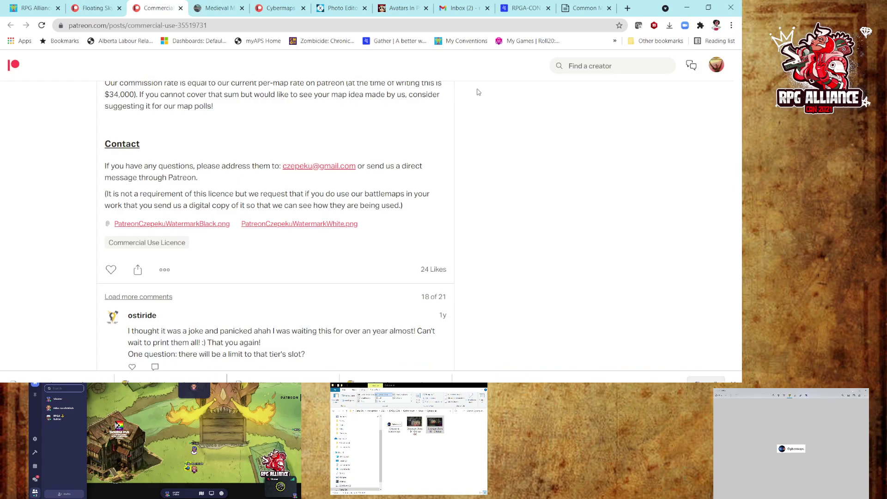
pyautogui.click(523, 8)
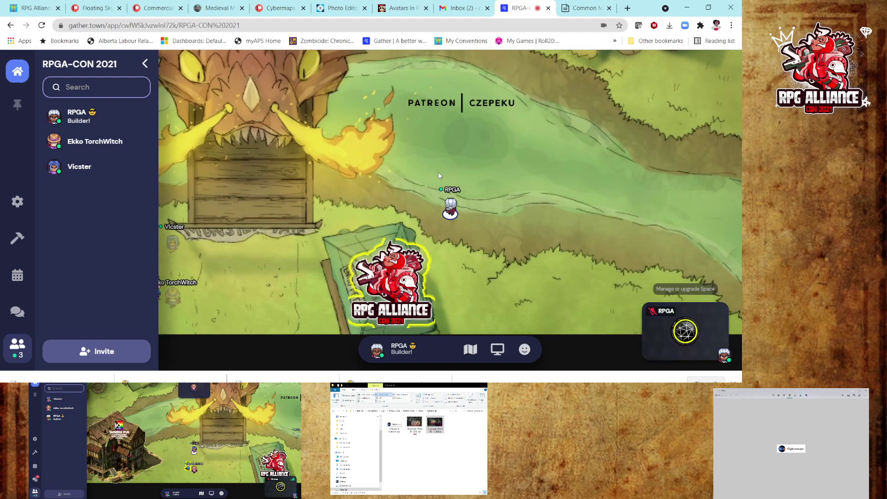
pyautogui.press('Left')
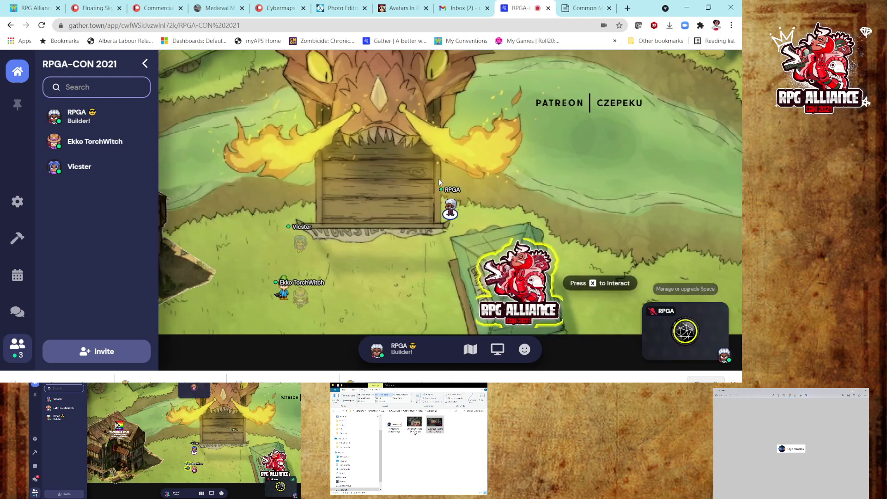
pyautogui.press('Left')
pyautogui.press('Down')
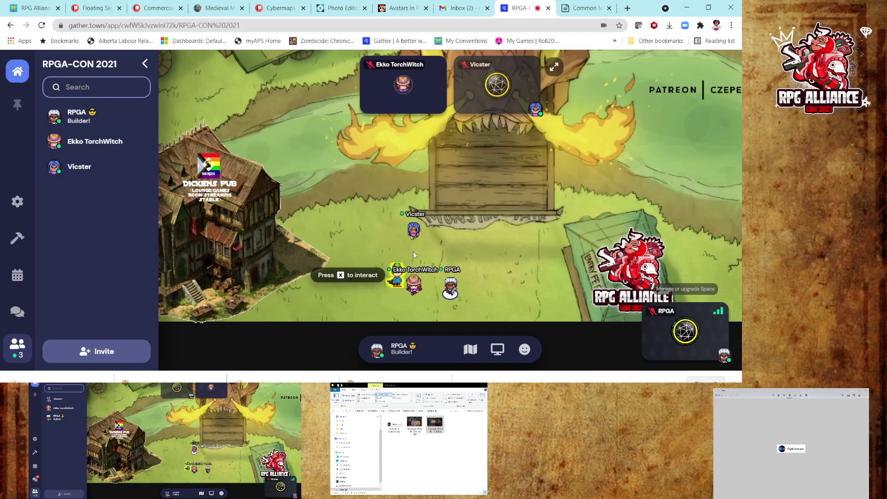
# - Open the RPGA-CON 2021 space in Mapmaker and bring up the tavern-main room to view its layout
pyautogui.click(21, 241)
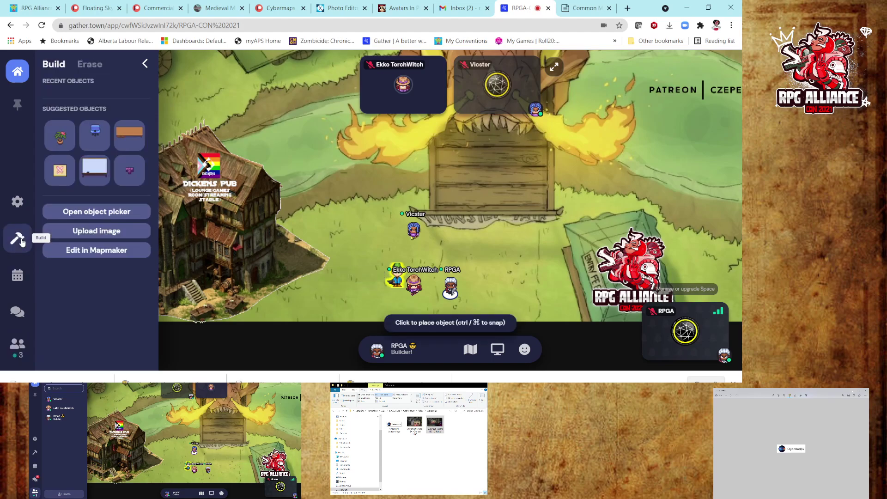
pyautogui.click(115, 253)
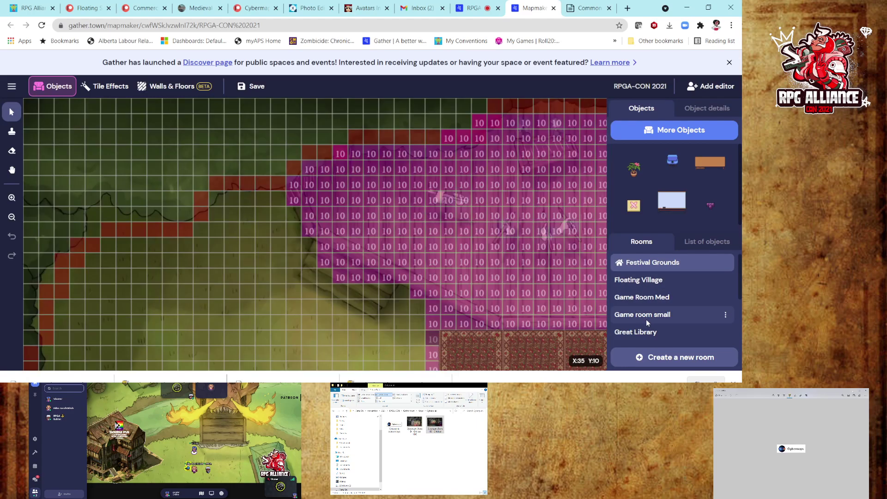
pyautogui.scroll(-5, 646, 318)
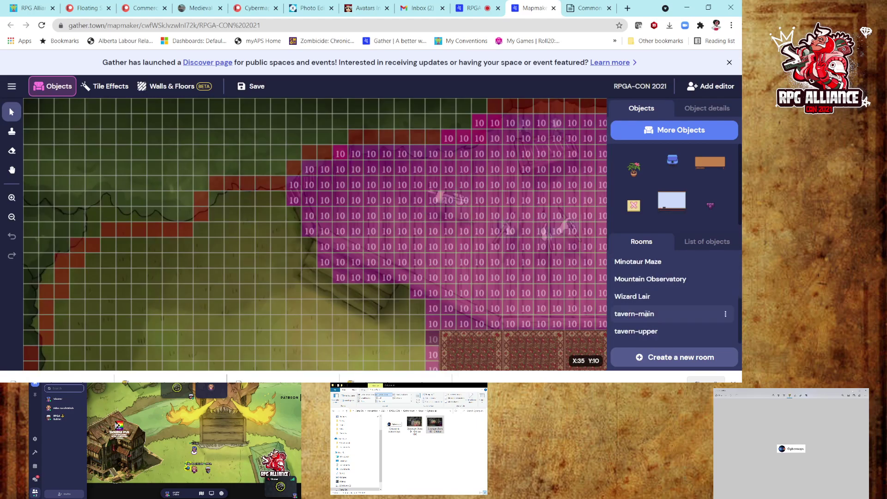
pyautogui.click(646, 315)
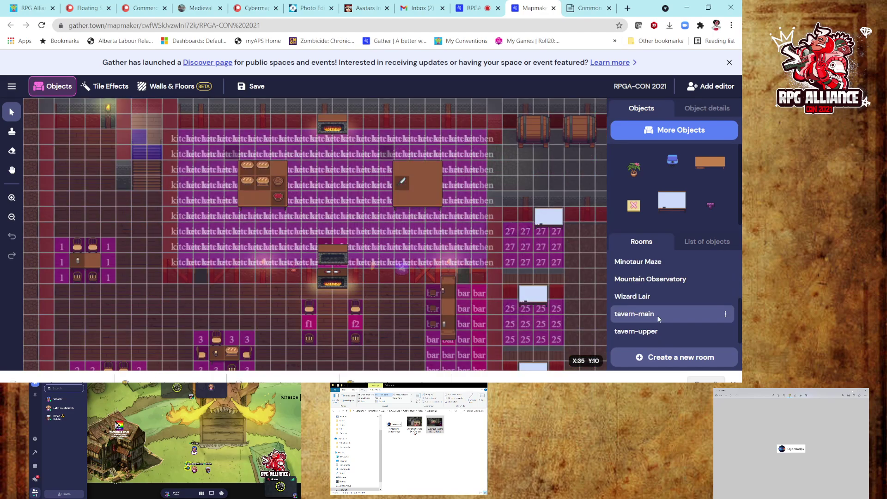
pyautogui.scroll(-5, 323, 239)
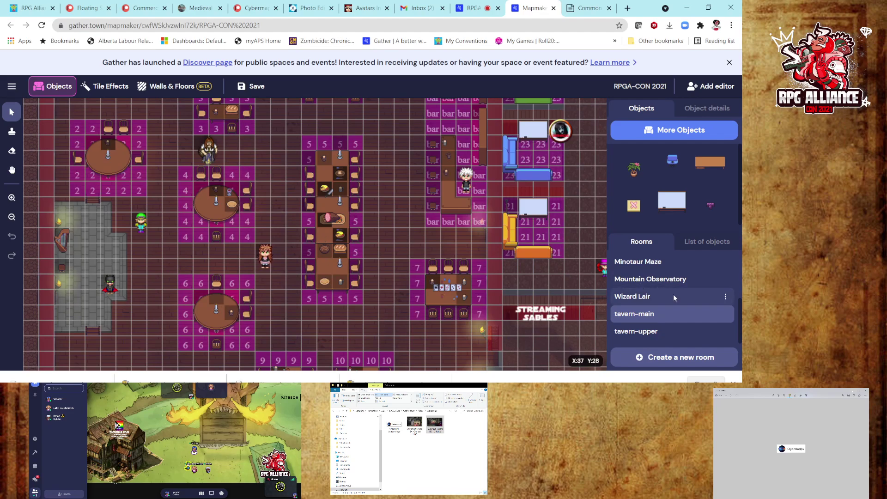
pyautogui.scroll(5, 674, 297)
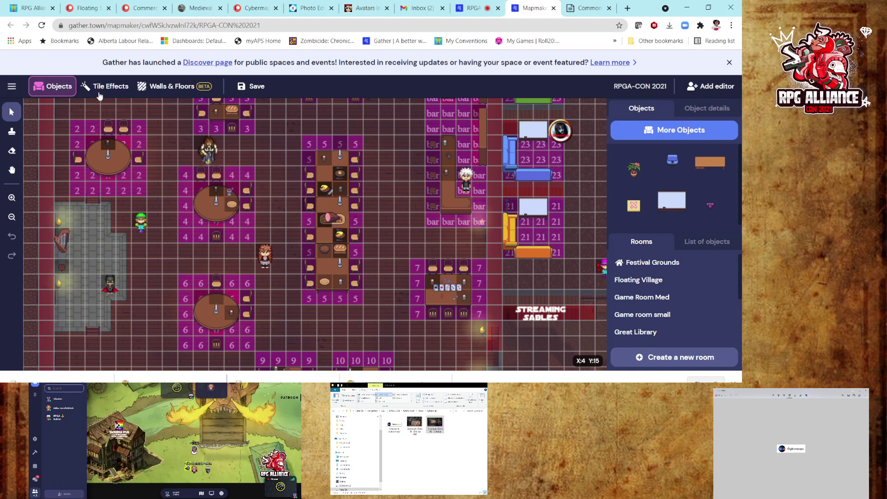
# - Add a Spawn tile effect beside the existing spawn tile near the Back to Festival Grounds exit in tavern-main
pyautogui.click(109, 89)
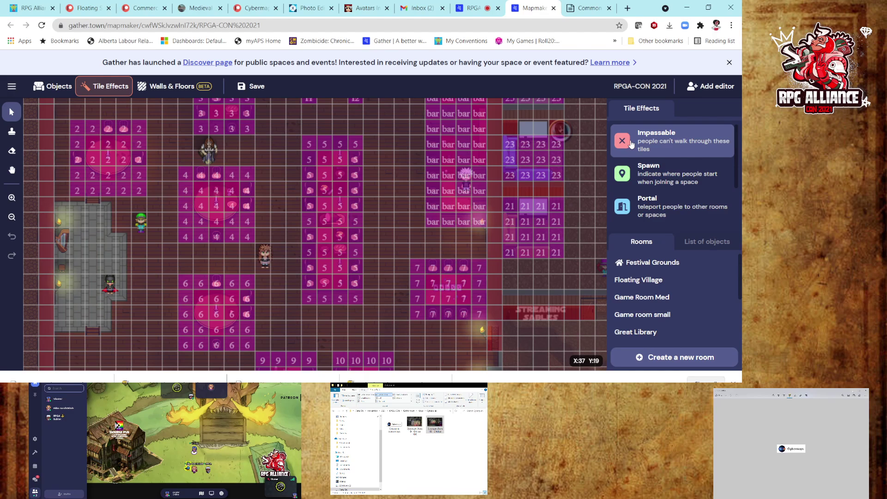
pyautogui.click(641, 177)
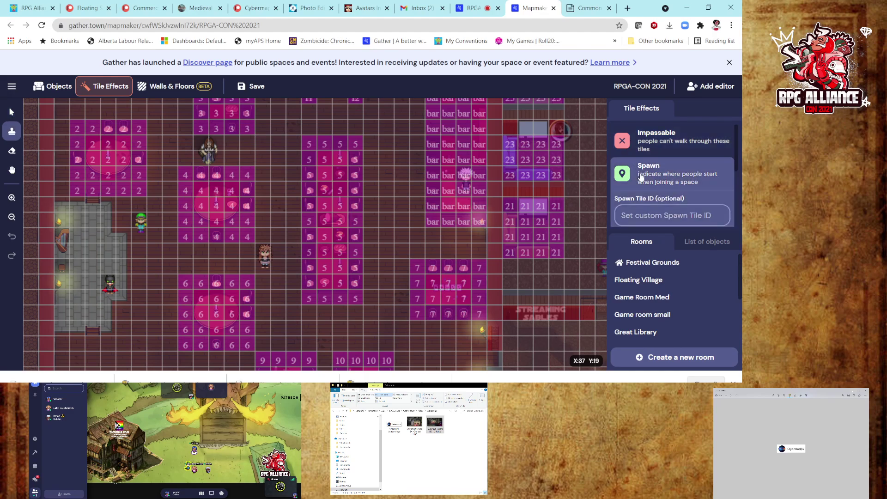
pyautogui.scroll(-5, 382, 235)
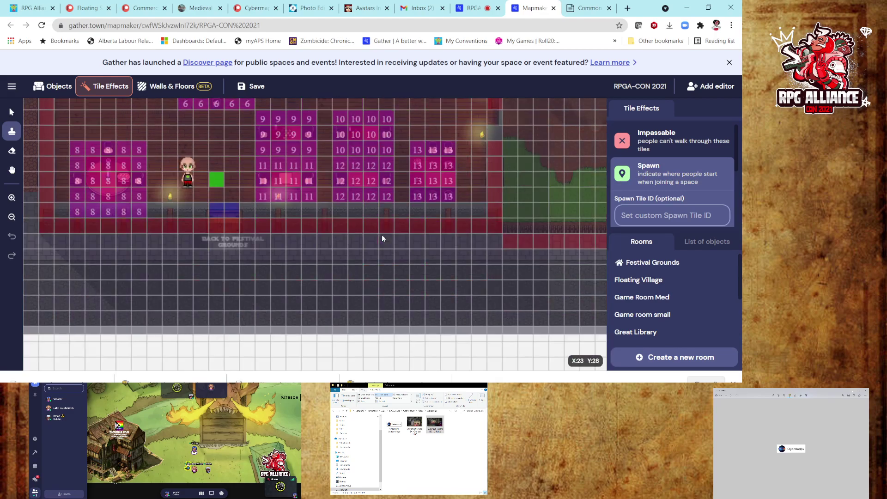
pyautogui.click(237, 169)
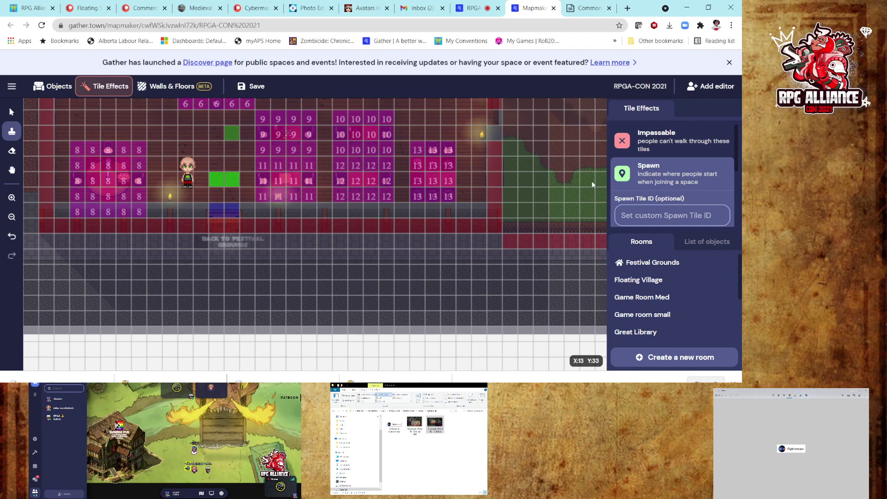
# - Extend the spawn area above the Back to Festival Grounds exit to a block three tiles wide and two tiles high
pyautogui.click(8, 113)
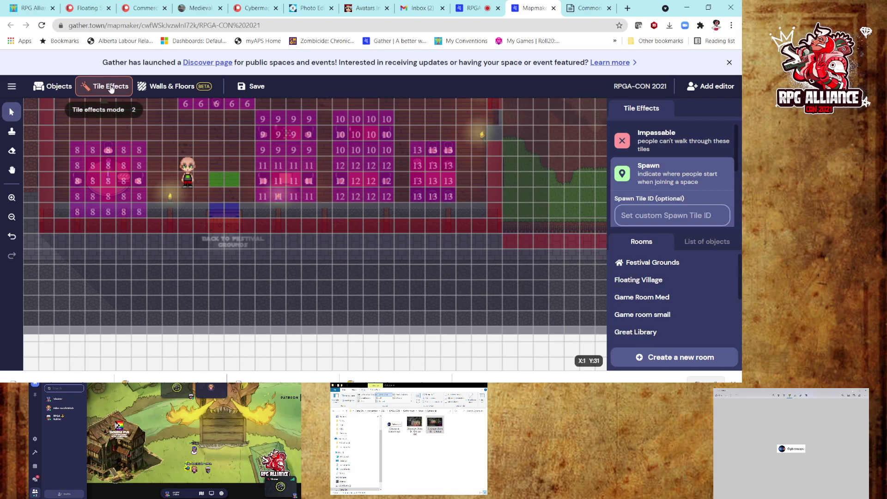
pyautogui.click(667, 182)
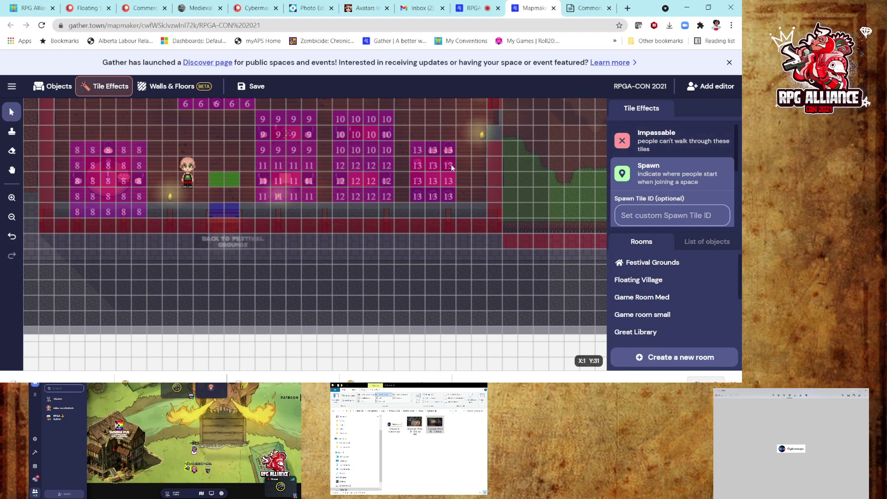
pyautogui.click(250, 177)
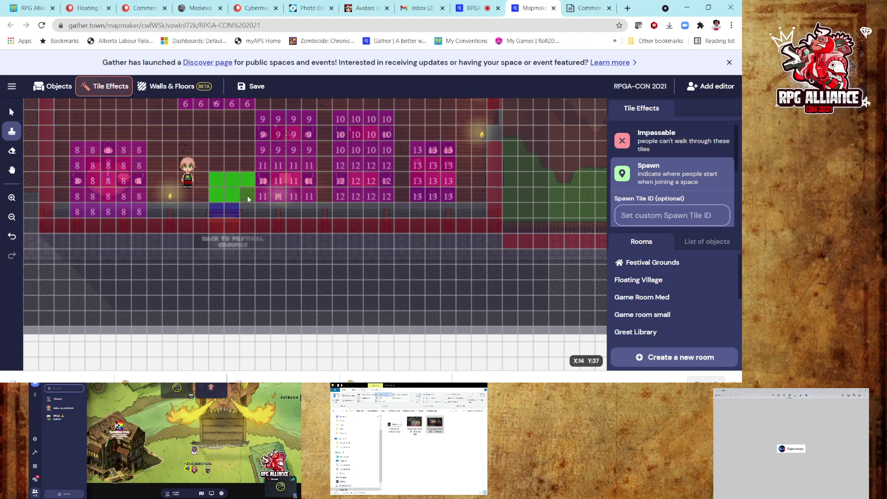
# - Inspect the spawn block's corner tile nearest table 11 and look over the tavern-main tables and stage
pyautogui.click(12, 113)
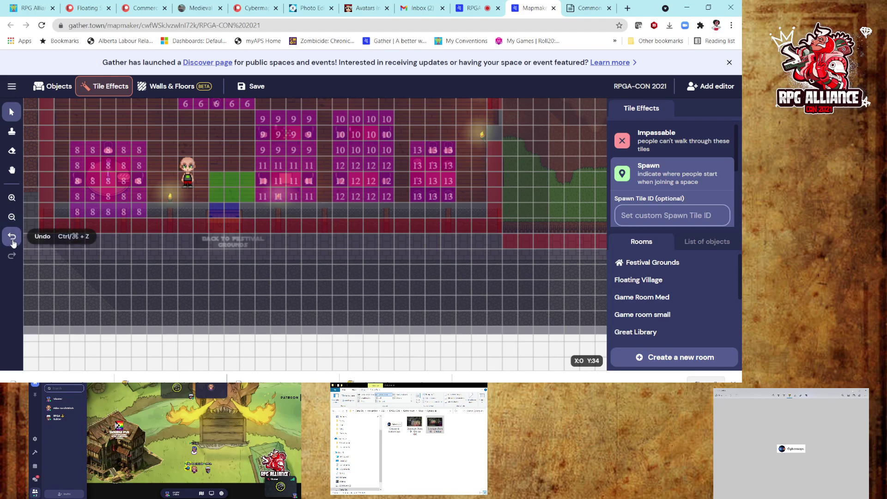
pyautogui.click(245, 196)
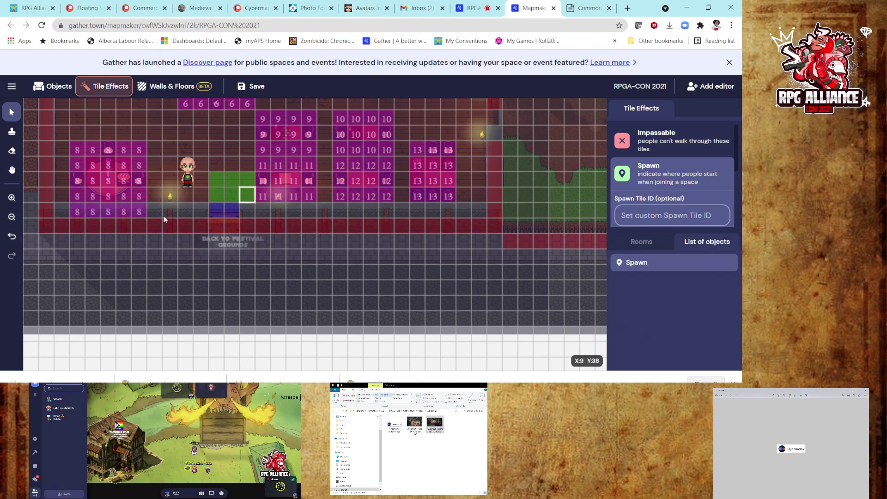
pyautogui.click(12, 170)
pyautogui.moveTo(257, 212); pyautogui.dragTo(323, 263)
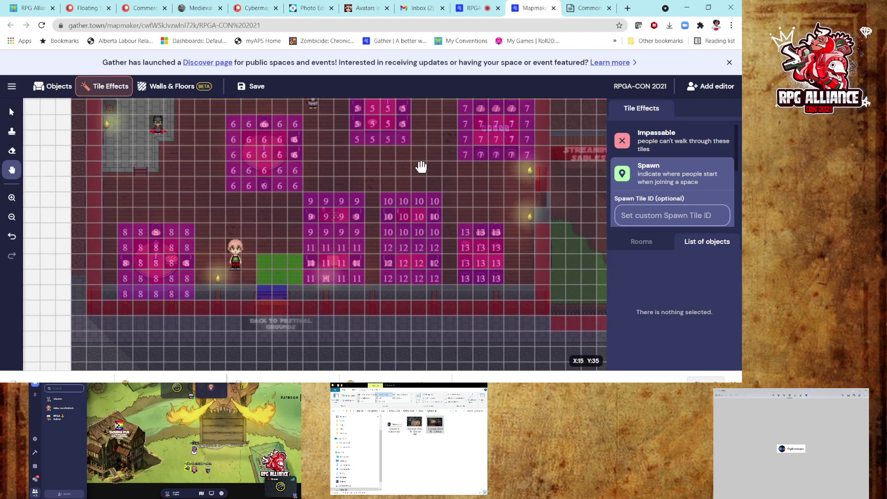
pyautogui.scroll(3, 481, 178)
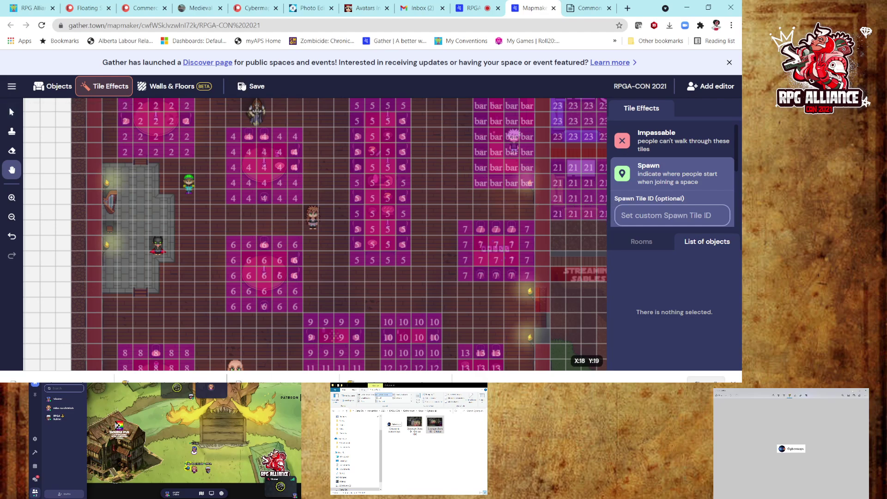
# - Open the Festival Grounds room and look over its map, then go through the list of rooms to its end
pyautogui.click(637, 249)
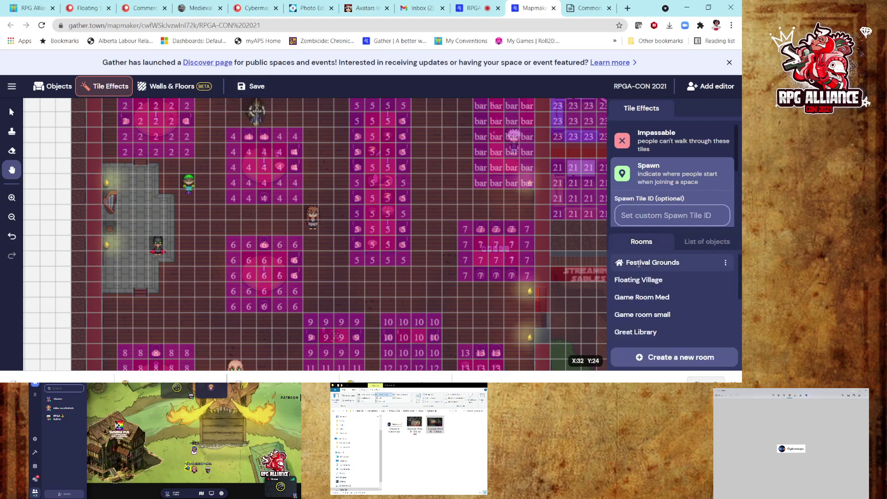
pyautogui.click(640, 263)
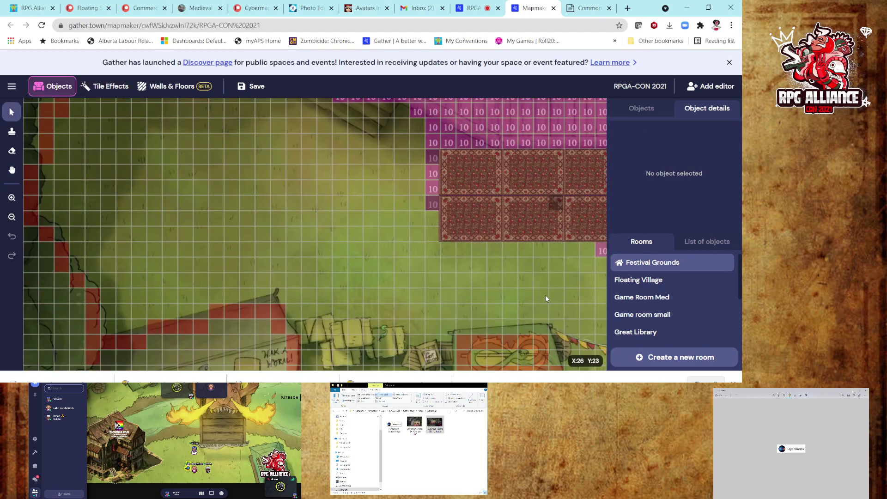
pyautogui.scroll(-5, 545, 295)
pyautogui.scroll(-3, 700, 301)
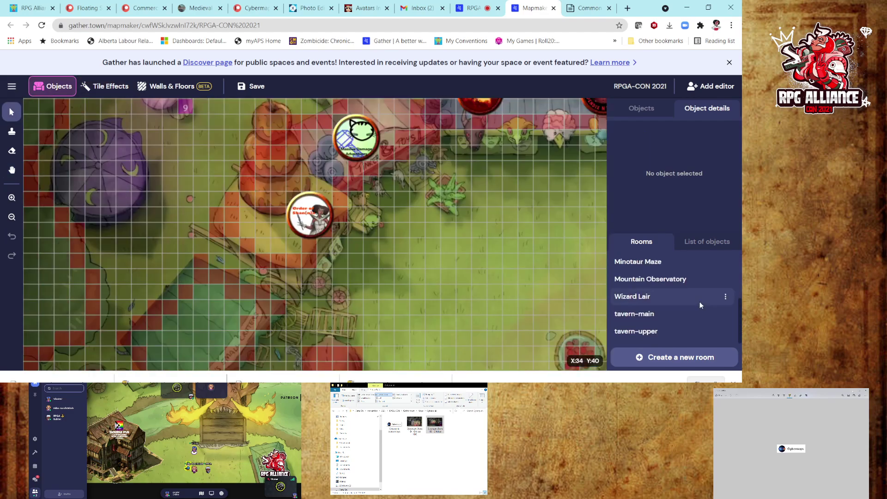
# - Add a new room named Kings Room to the space
pyautogui.click(691, 360)
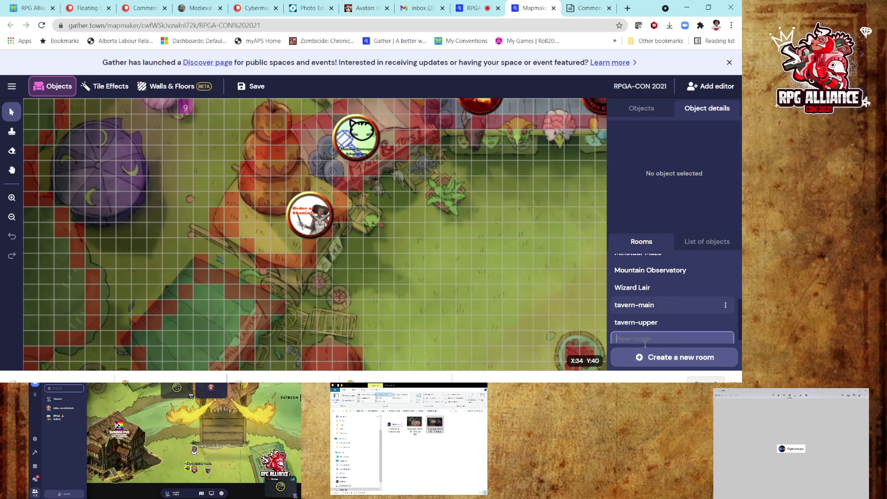
pyautogui.click(621, 347)
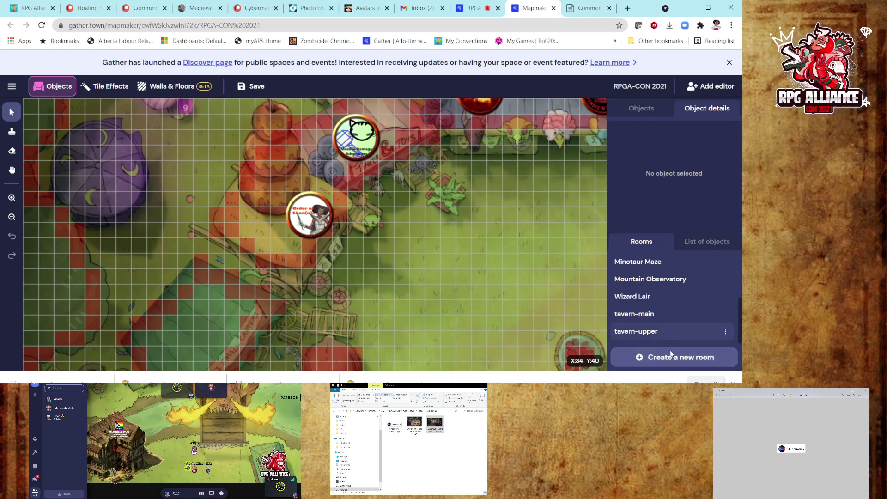
pyautogui.click(667, 364)
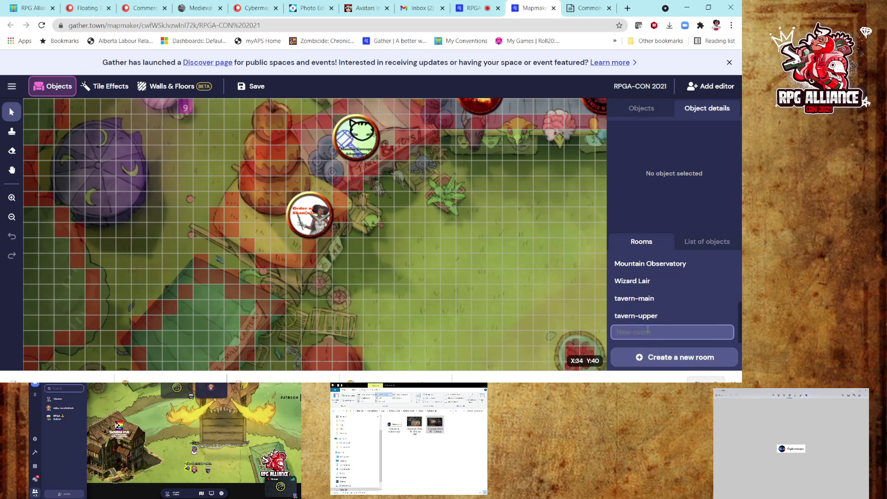
pyautogui.write('Kings Room')
pyautogui.press('Return')
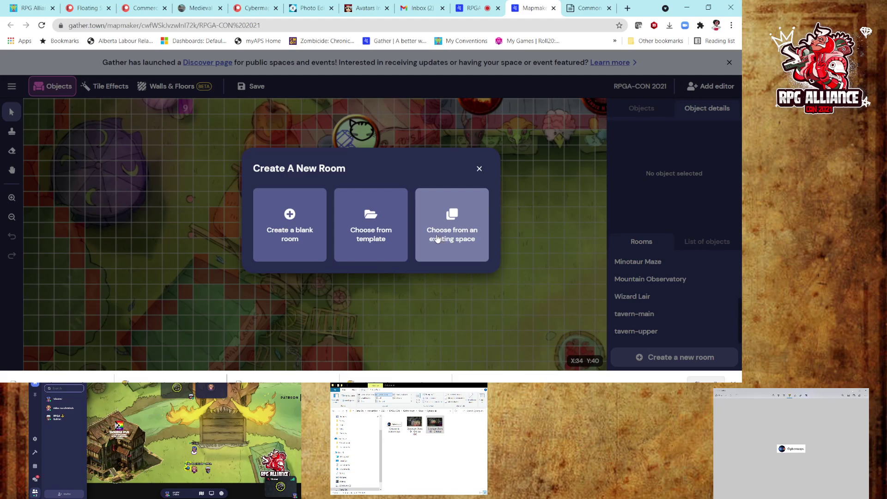
# - Make Kings Room a blank room and upload a background image for it
pyautogui.click(283, 234)
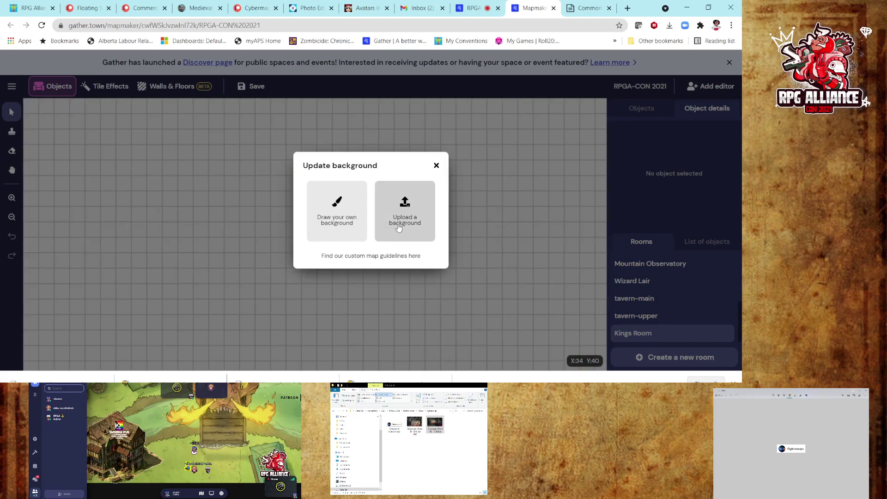
pyautogui.click(399, 228)
pyautogui.click(287, 214)
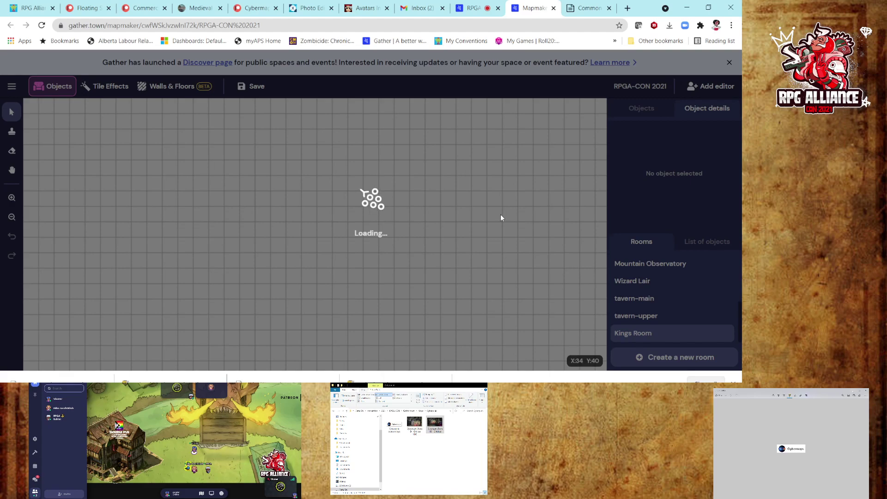
# - Switch to the Cze and Peku Maps site, return to its battlemap gallery and open the Floating Castle map pack
pyautogui.click(190, 10)
pyautogui.scroll(-4, 331, 201)
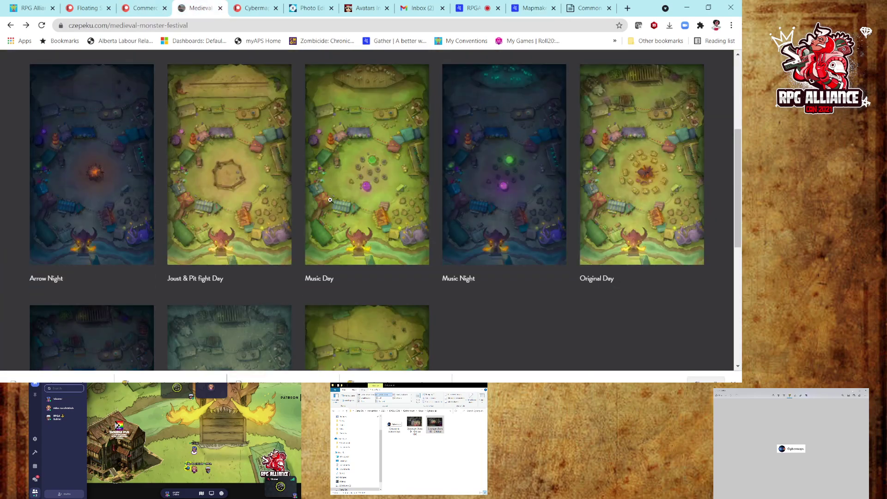
pyautogui.click(10, 26)
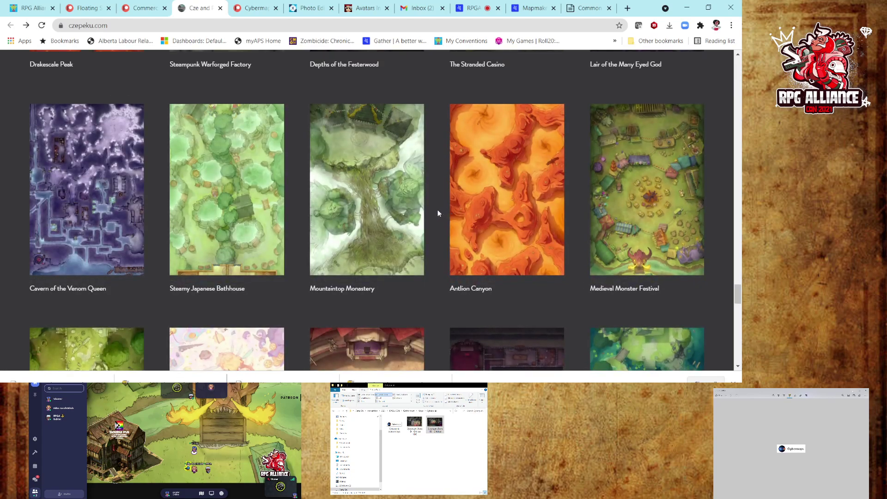
pyautogui.scroll(-3, 438, 213)
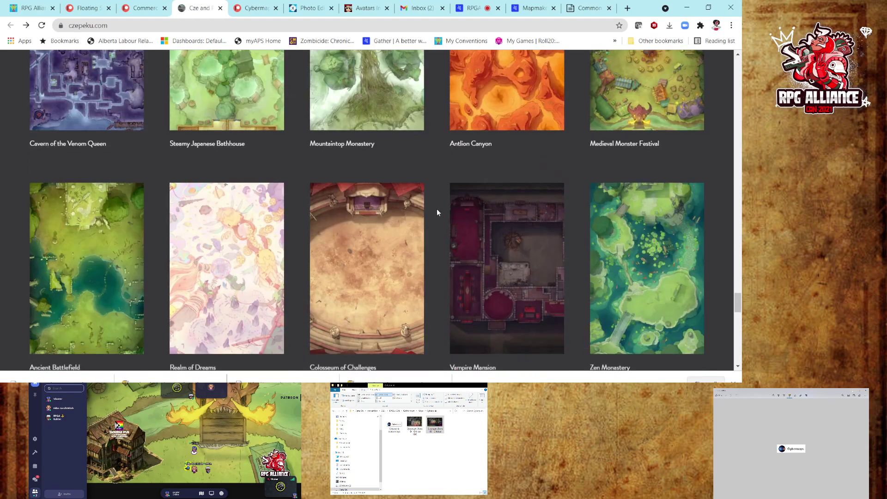
pyautogui.scroll(-2, 437, 213)
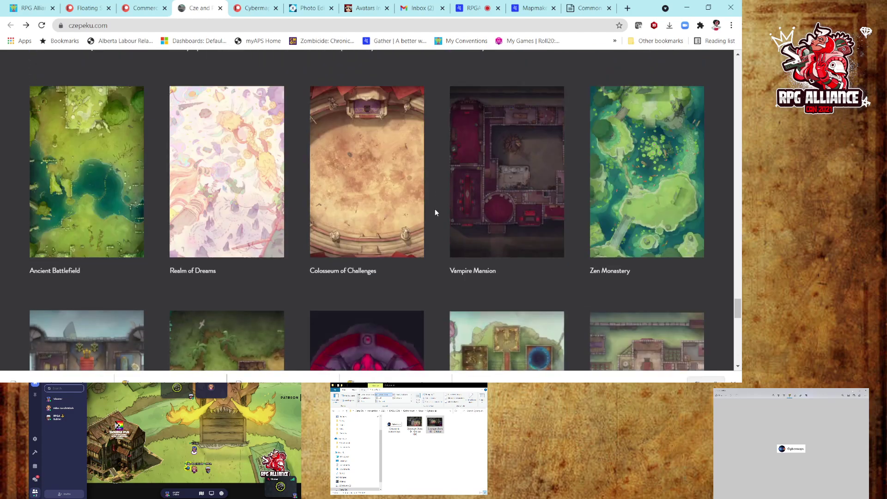
pyautogui.scroll(-4, 435, 212)
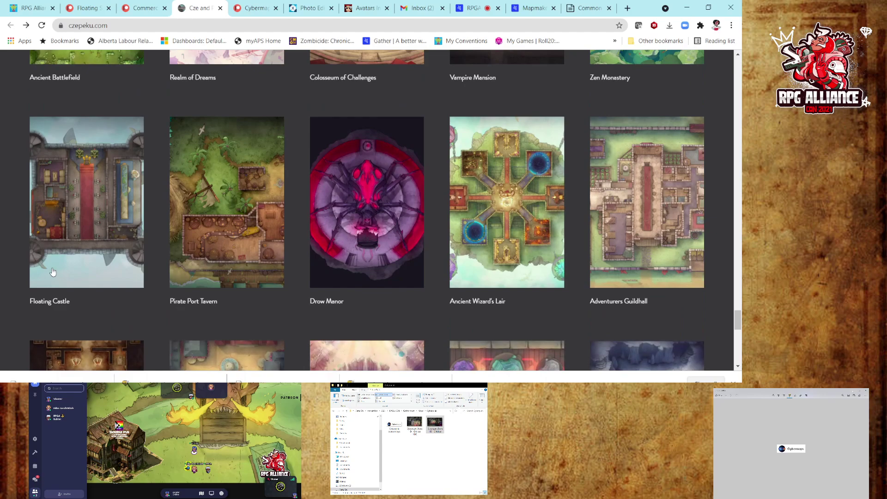
pyautogui.click(52, 269)
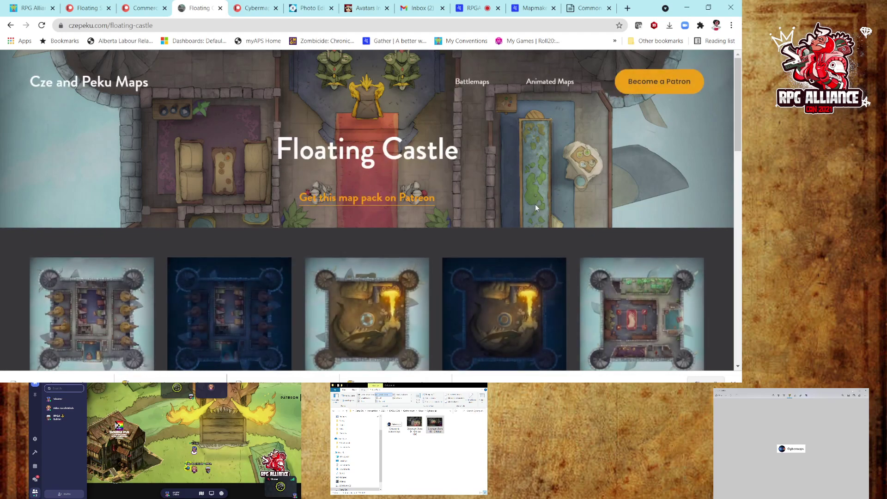
# - Look through the Floating Castle map variants, enlarging Throne Room Day and paging to the Kings Room Night map
pyautogui.scroll(-1, 527, 207)
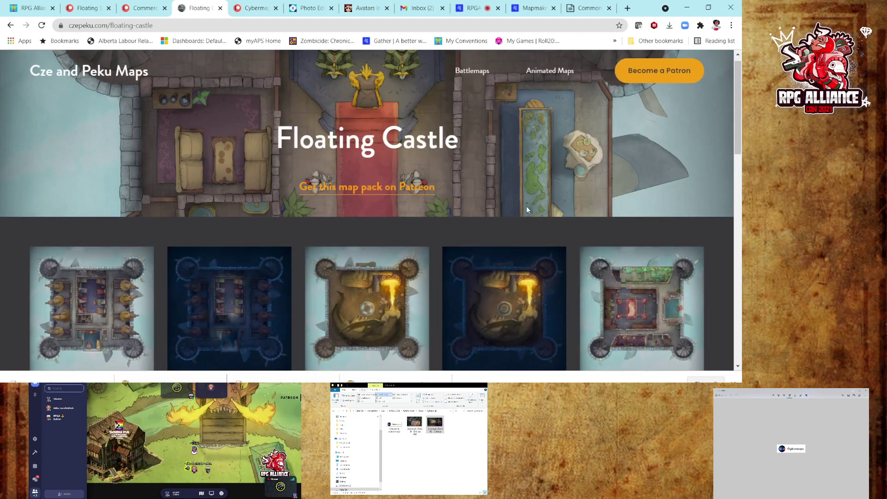
pyautogui.scroll(-1, 526, 210)
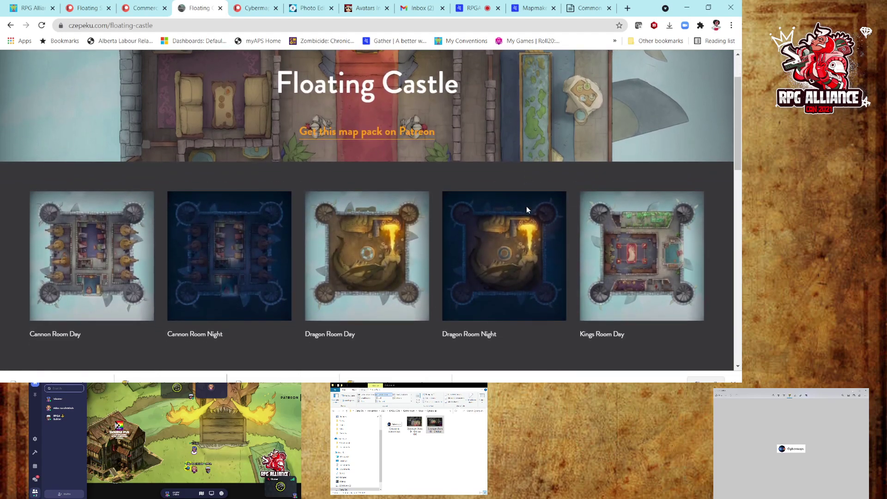
pyautogui.scroll(-2, 526, 206)
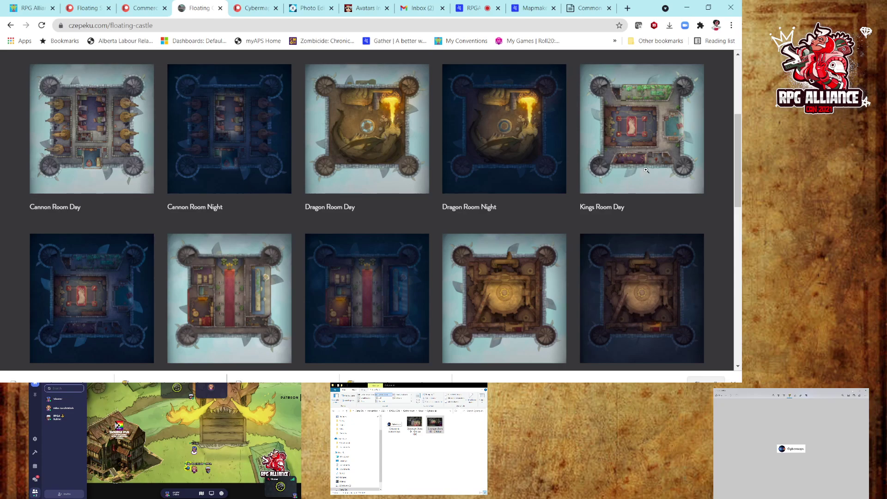
pyautogui.scroll(-2, 297, 230)
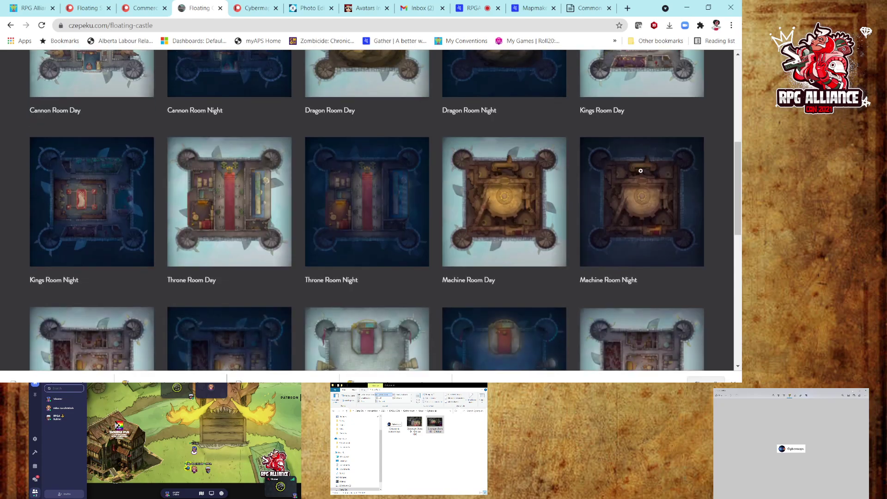
pyautogui.click(241, 236)
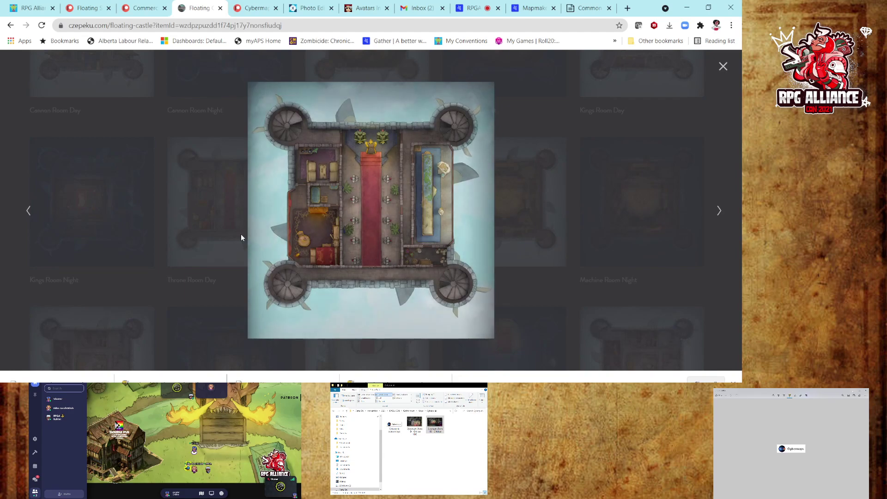
pyautogui.press('Right')
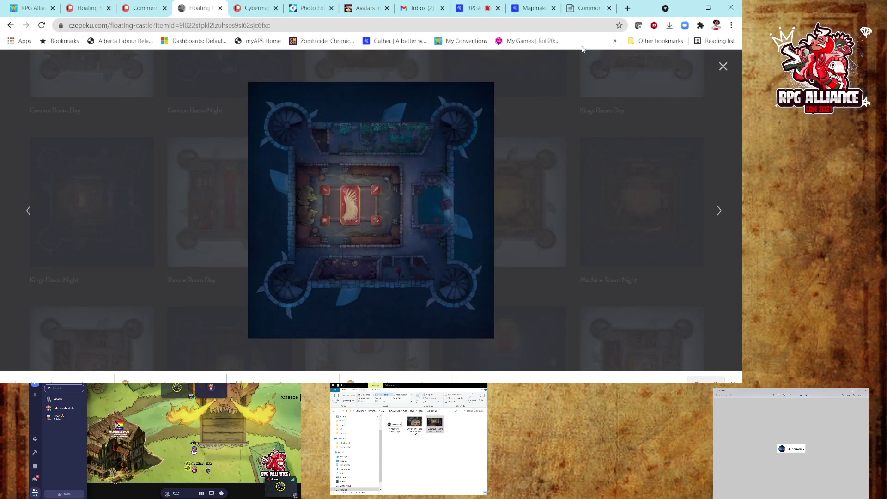
# - Return to the Gather Mapmaker and look over the whole uploaded castle background of the Kings Room
pyautogui.click(472, 10)
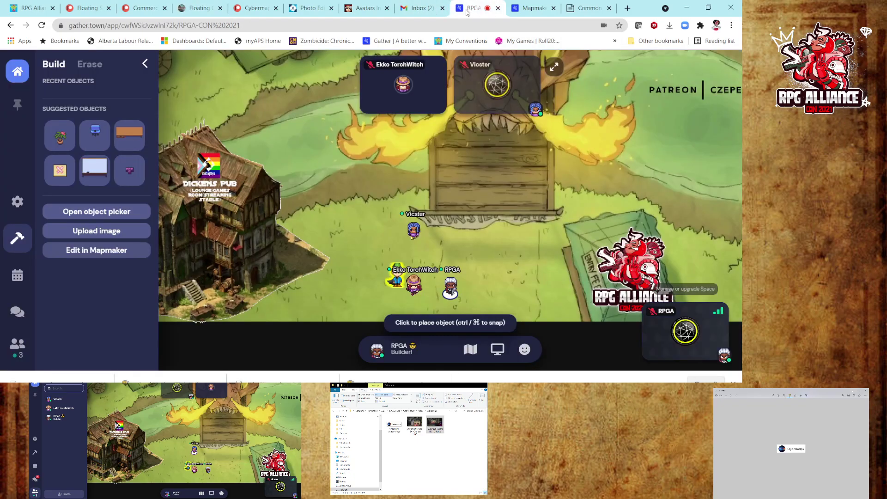
pyautogui.click(530, 10)
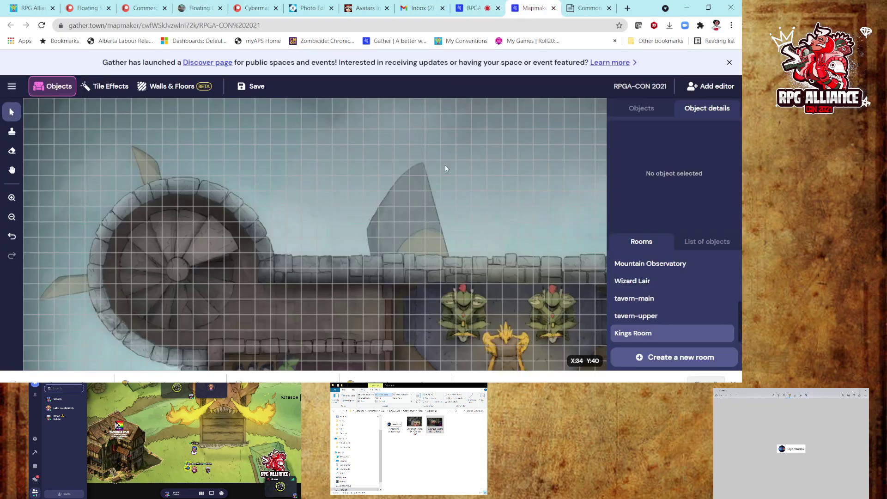
pyautogui.scroll(-4, 469, 279)
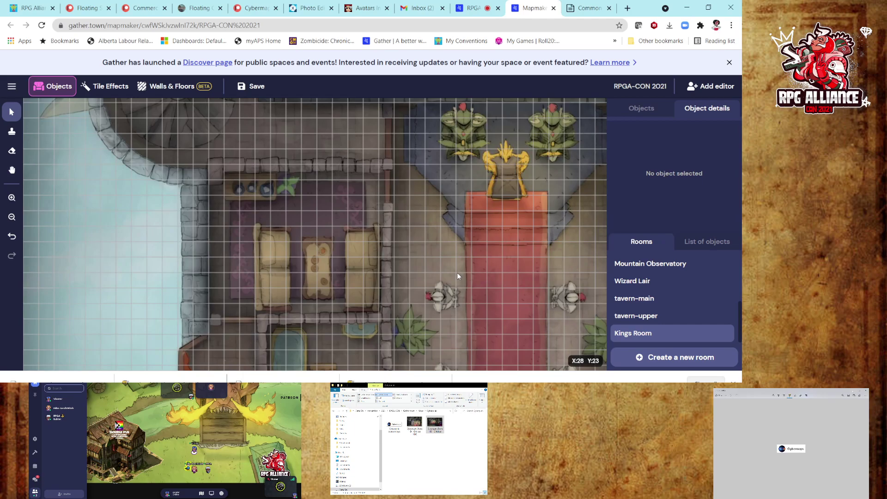
pyautogui.scroll(-3, 457, 276)
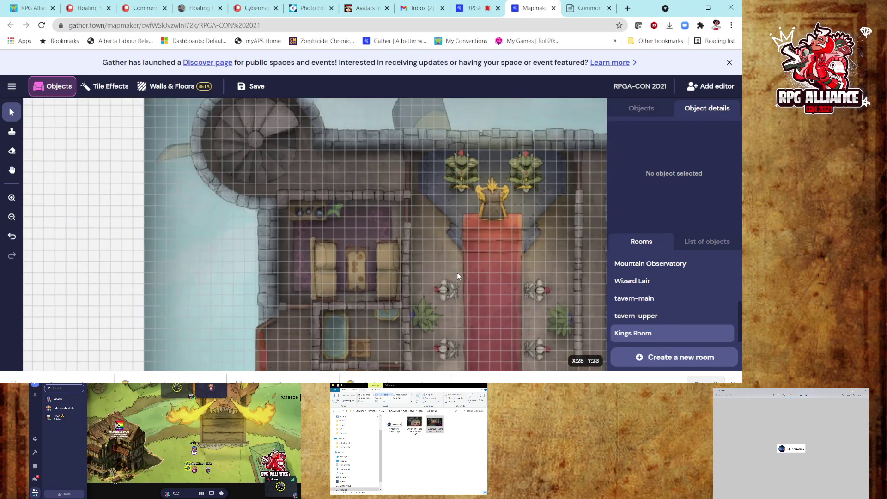
pyautogui.scroll(-2, 457, 272)
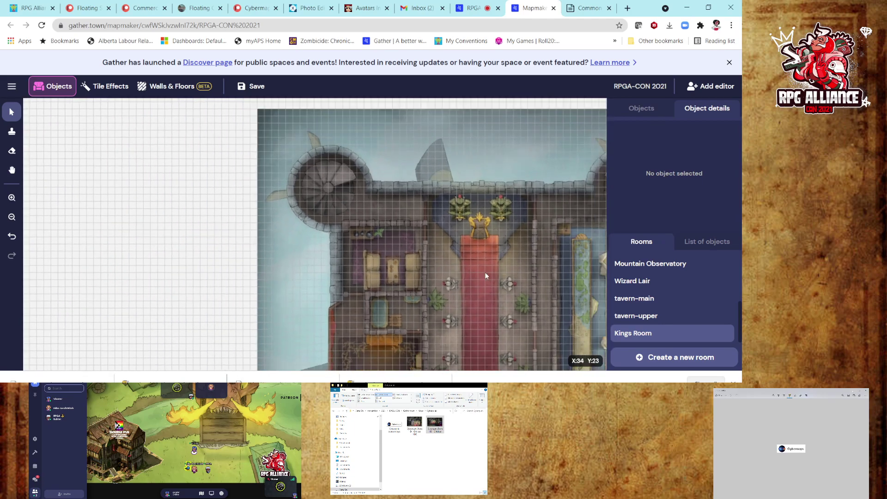
pyautogui.click(12, 170)
pyautogui.moveTo(473, 263); pyautogui.dragTo(318, 268)
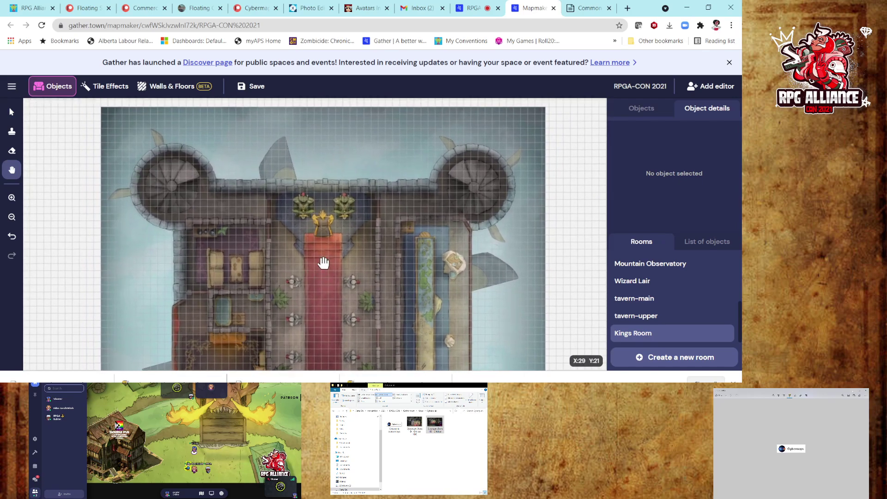
pyautogui.scroll(-3, 323, 262)
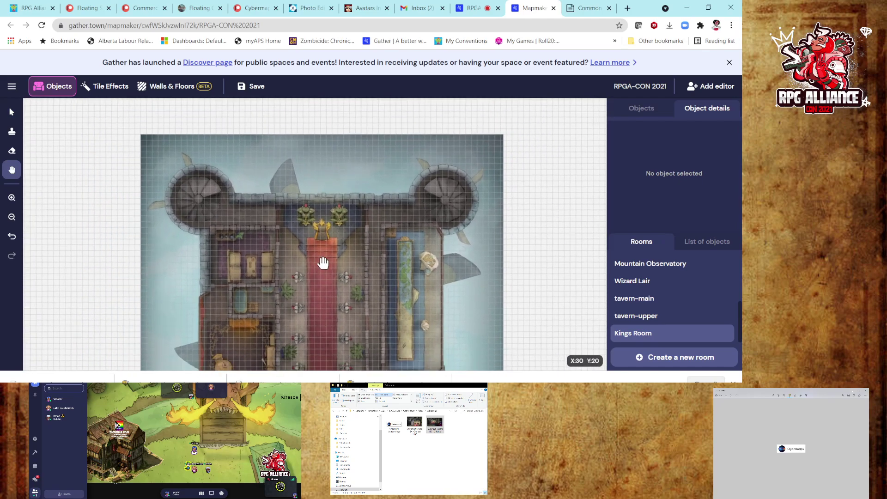
pyautogui.scroll(-1, 327, 269)
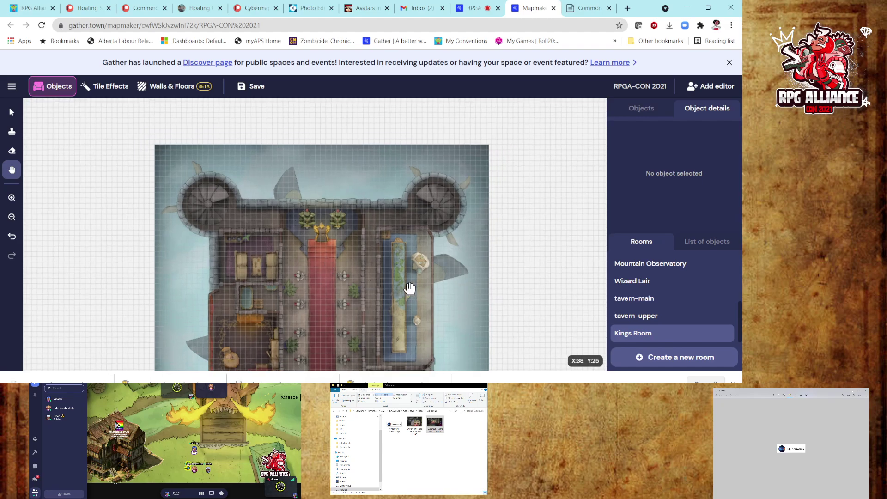
pyautogui.scroll(-2, 410, 288)
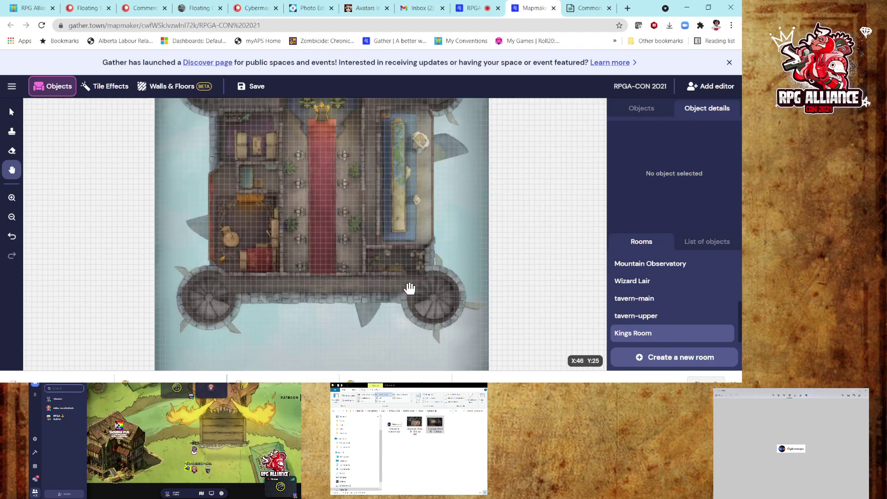
pyautogui.scroll(2, 410, 289)
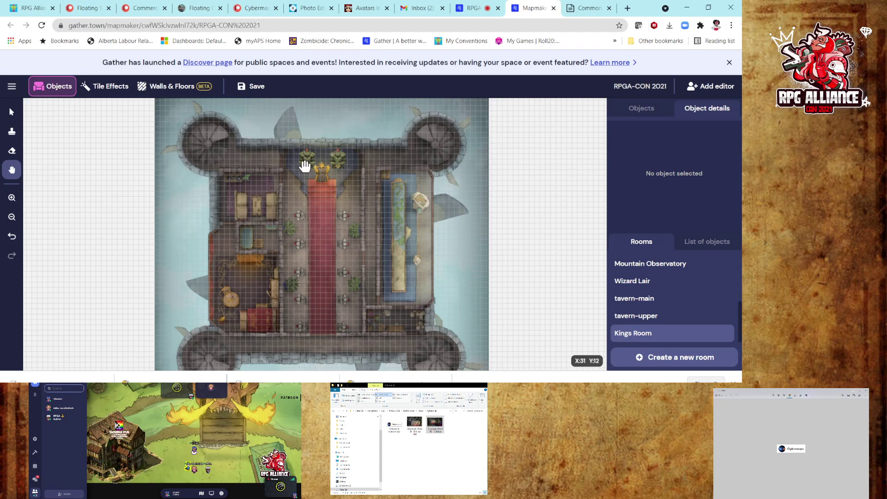
pyautogui.click(12, 112)
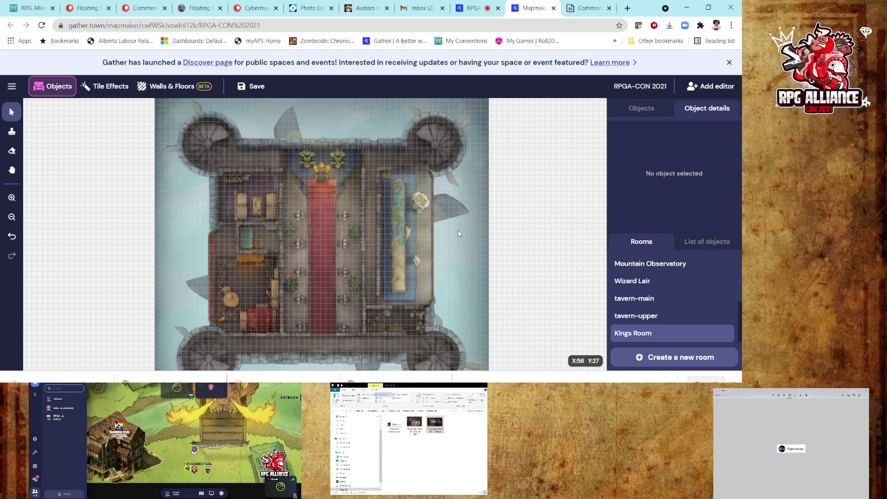
pyautogui.click(467, 9)
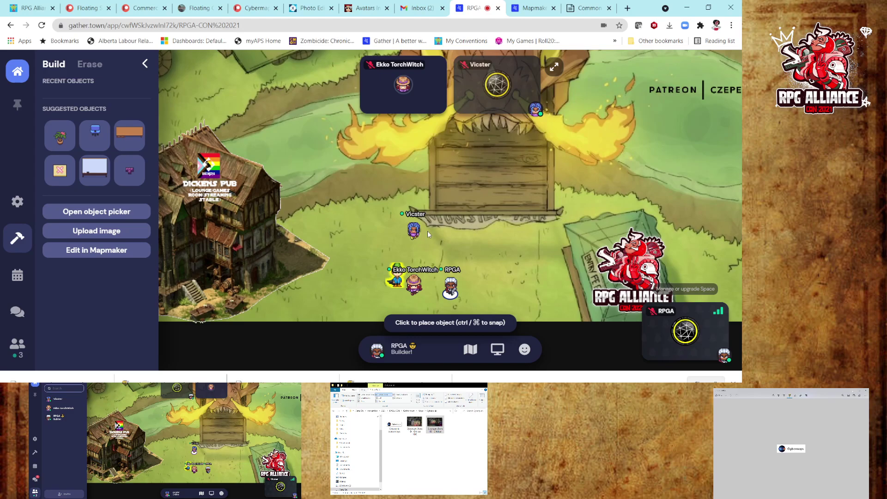
pyautogui.click(534, 9)
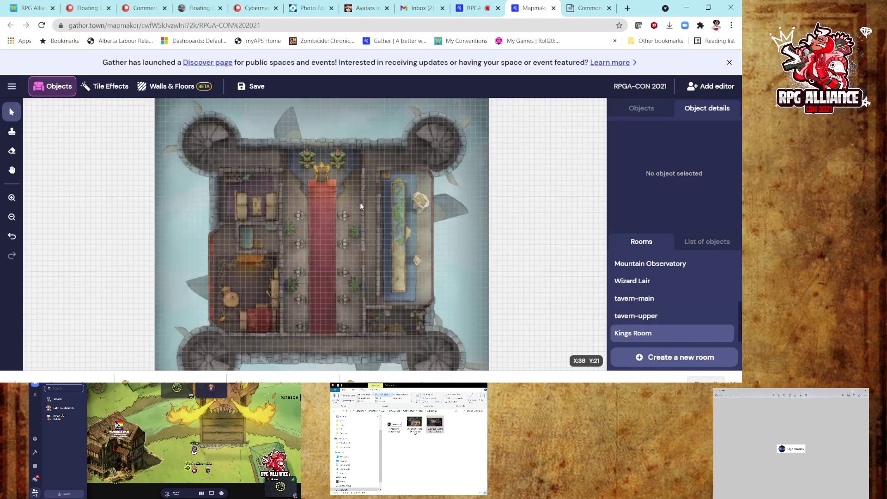
pyautogui.click(474, 8)
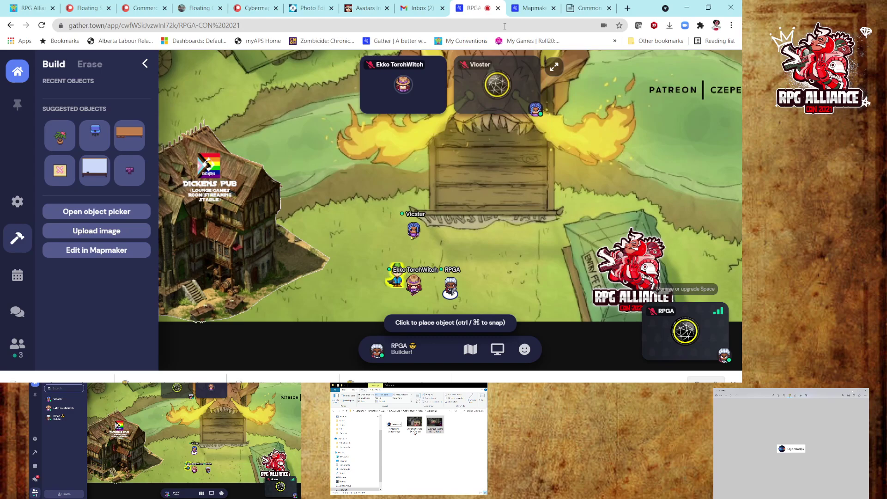
# - Look through Gather's common Mapmaker questions article, from the related articles up to the answer on livestreams
pyautogui.click(593, 14)
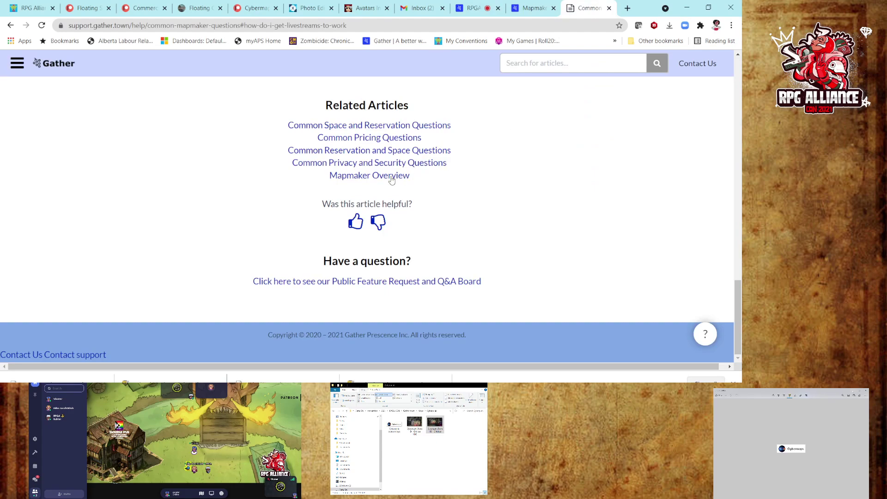
pyautogui.scroll(4, 391, 180)
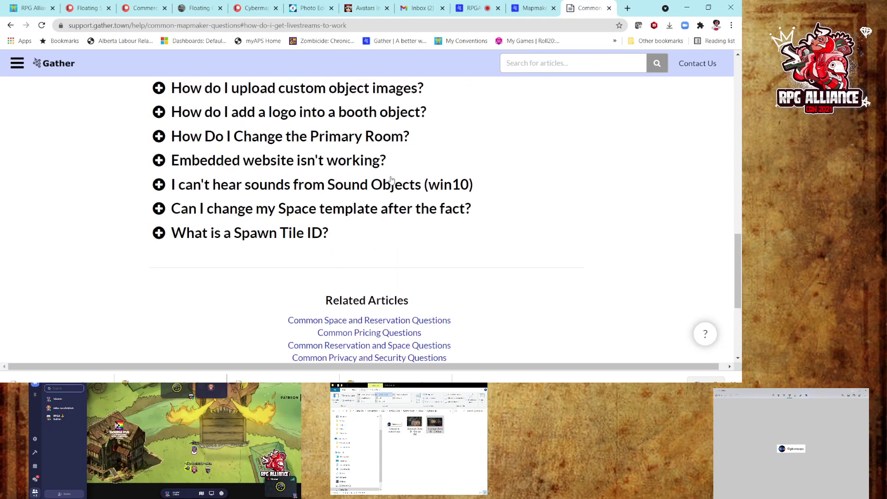
pyautogui.scroll(2, 391, 180)
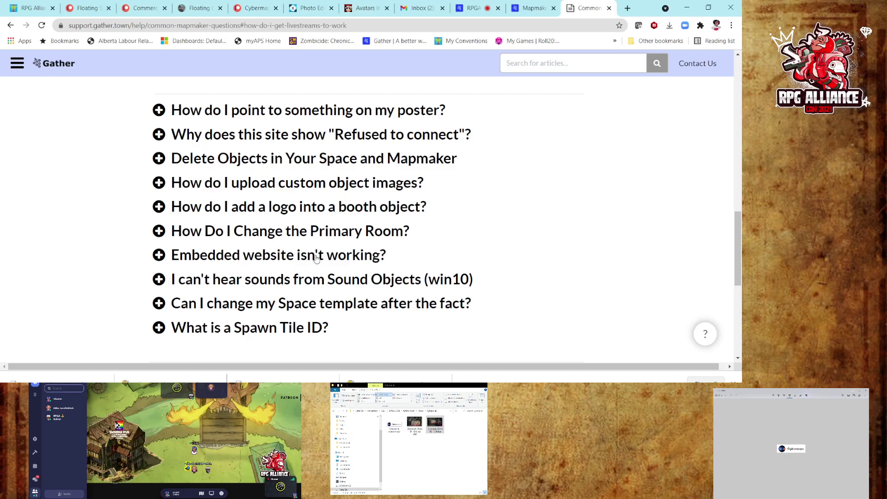
pyautogui.scroll(3, 319, 255)
pyautogui.scroll(2, 316, 258)
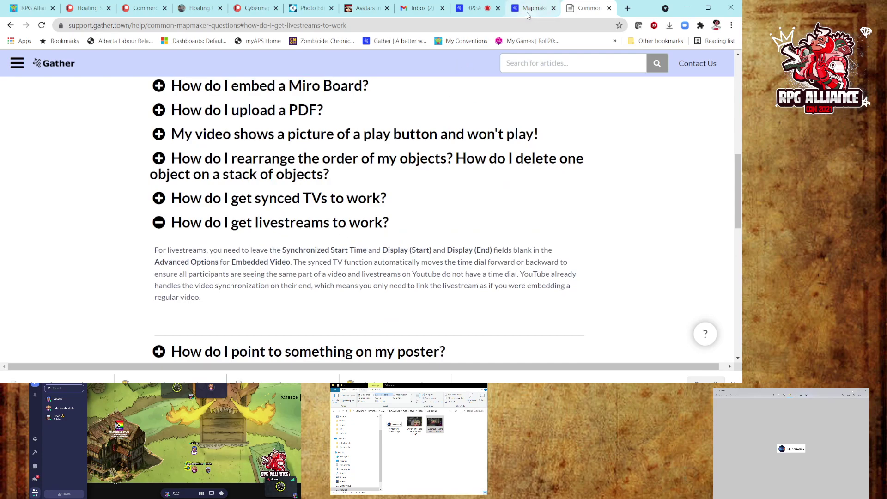
# - Switch back to the Mapmaker and paint impassable tiles along the castle's north wall, around the northeast tower and down the east wall
pyautogui.click(532, 8)
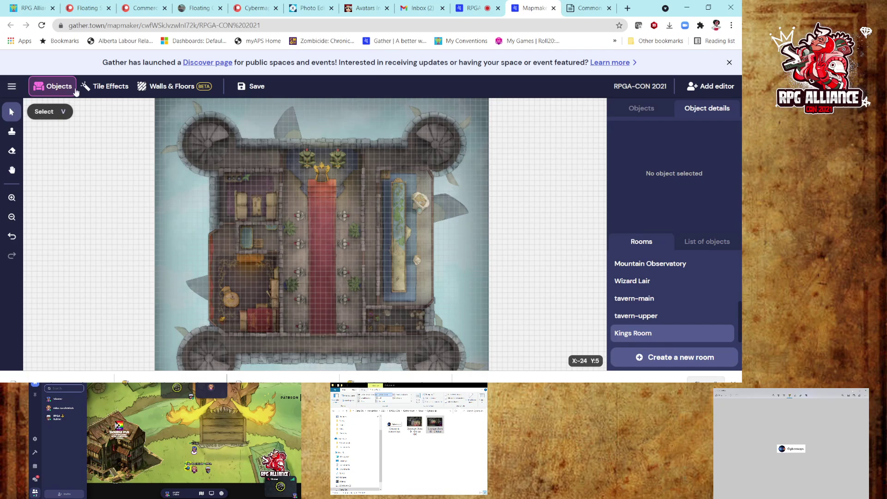
pyautogui.click(100, 87)
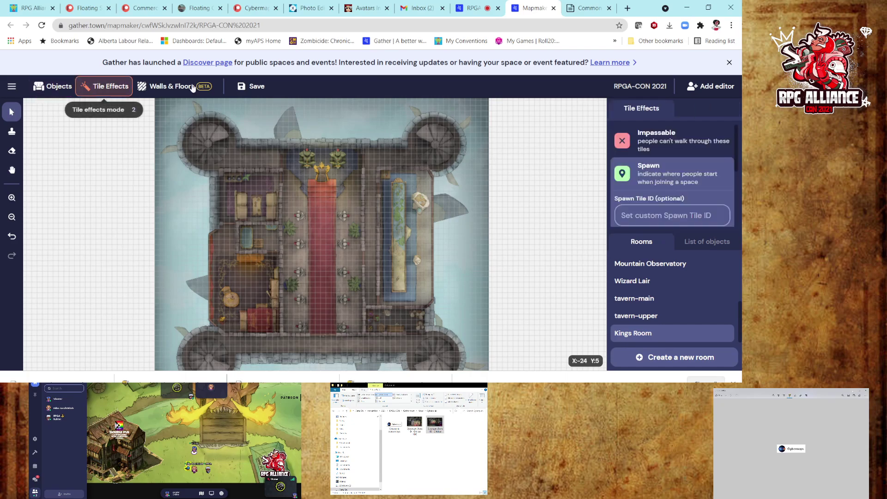
pyautogui.click(622, 144)
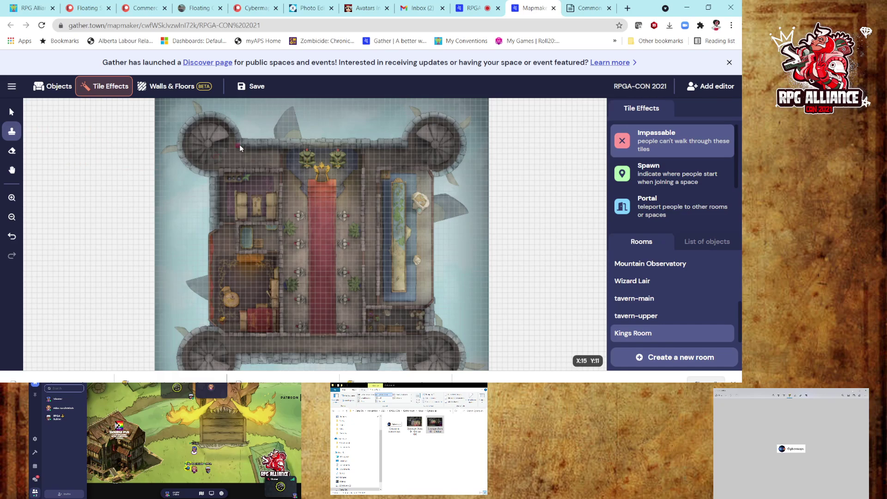
pyautogui.moveTo(239, 146); pyautogui.dragTo(388, 148)
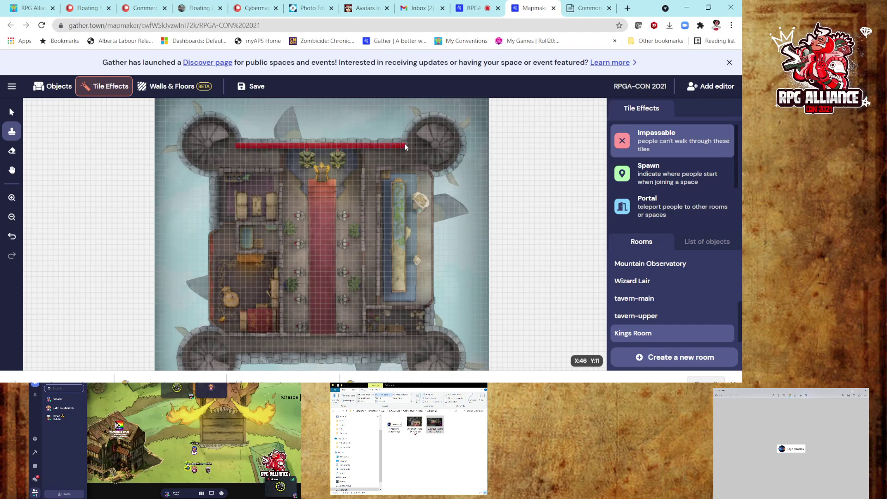
pyautogui.moveTo(410, 129)
pyautogui.mouseDown()
pyautogui.moveTo(446, 112)
pyautogui.moveTo(464, 136)
pyautogui.moveTo(459, 163)
pyautogui.moveTo(431, 173)
pyautogui.moveTo(431, 305)
pyautogui.moveTo(407, 309)
pyautogui.mouseUp()
pyautogui.click(384, 307)
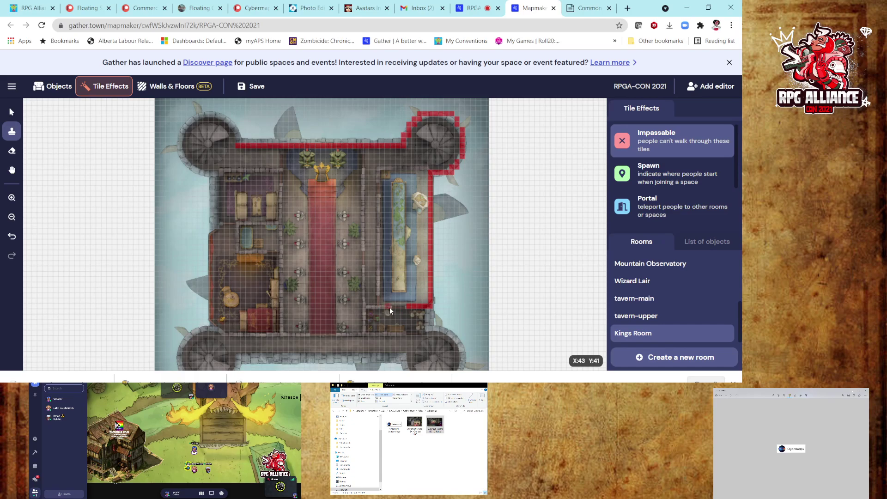
# - Paint impassable tiles around the small southeast room and along the upper outline of the southeast tower
pyautogui.moveTo(386, 307); pyautogui.dragTo(365, 307)
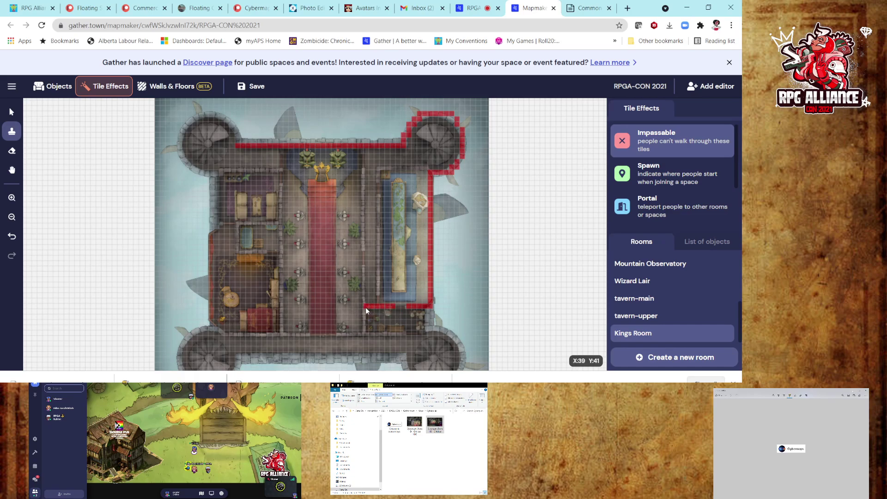
pyautogui.click(363, 265)
pyautogui.moveTo(363, 282); pyautogui.dragTo(362, 331)
pyautogui.moveTo(371, 332); pyautogui.dragTo(386, 332)
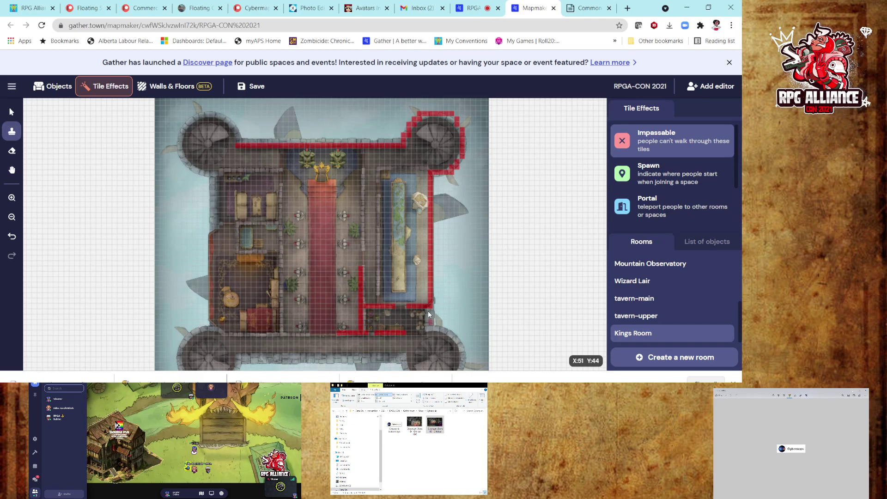
pyautogui.moveTo(428, 320)
pyautogui.mouseDown()
pyautogui.moveTo(453, 339)
pyautogui.moveTo(461, 371)
pyautogui.mouseUp()
pyautogui.moveTo(402, 365); pyautogui.dragTo(404, 375)
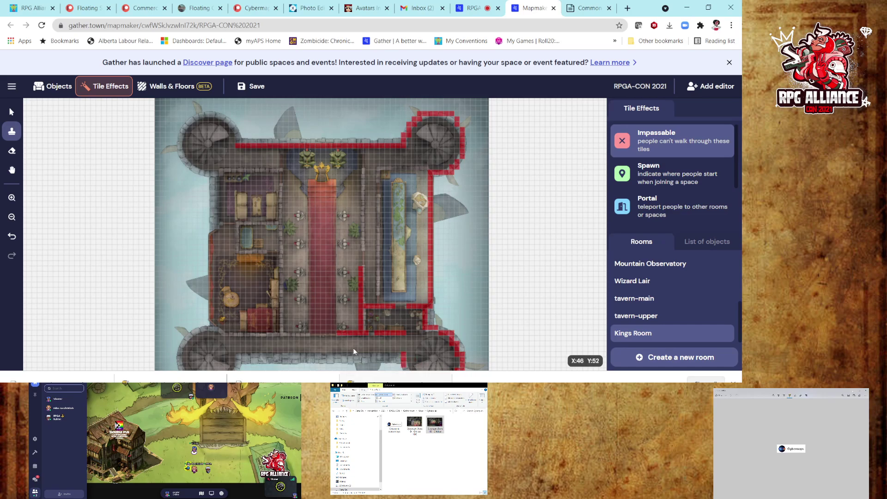
pyautogui.moveTo(307, 347); pyautogui.dragTo(345, 347)
pyautogui.click(12, 151)
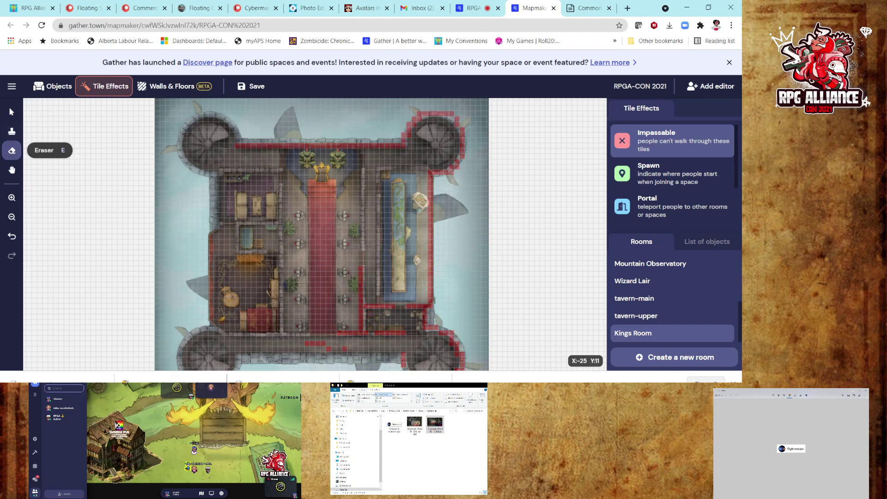
pyautogui.moveTo(314, 354)
pyautogui.mouseDown()
pyautogui.moveTo(307, 347)
pyautogui.moveTo(347, 354)
pyautogui.mouseUp()
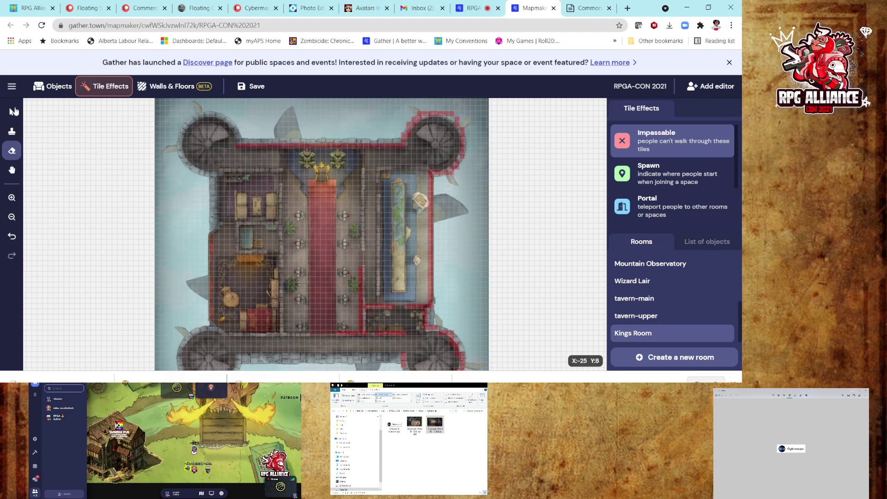
pyautogui.click(11, 112)
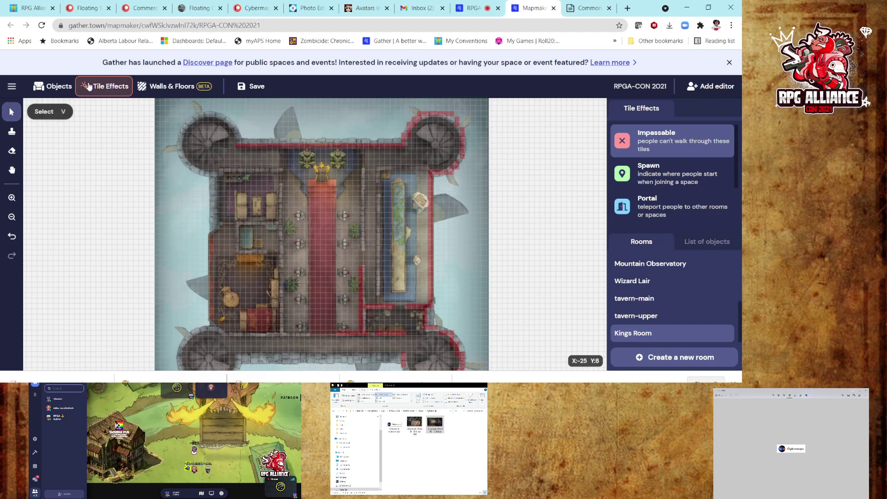
# - Paint impassable tiles across the throne hall's south edge, along its west wall, and around the western rooms to the southwest tower
pyautogui.click(684, 141)
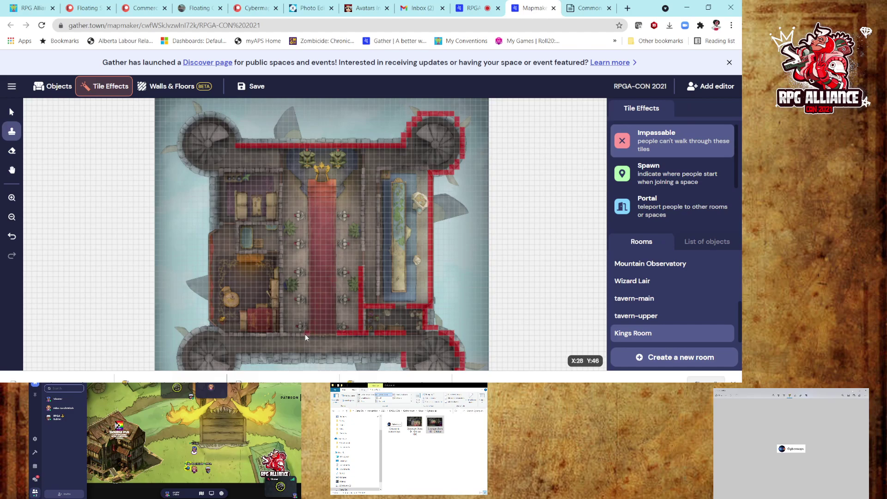
pyautogui.click(280, 329)
pyautogui.moveTo(282, 187); pyautogui.dragTo(281, 258)
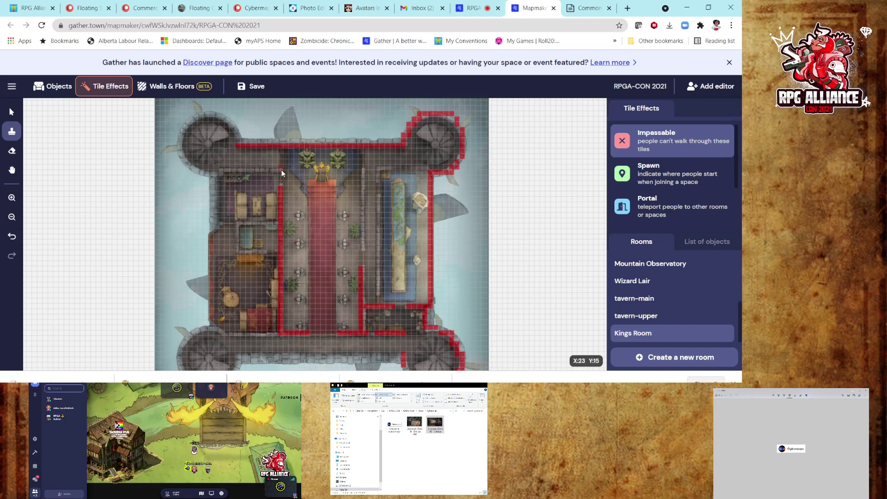
pyautogui.moveTo(276, 171)
pyautogui.mouseDown()
pyautogui.moveTo(219, 173)
pyautogui.moveTo(210, 327)
pyautogui.moveTo(192, 332)
pyautogui.moveTo(179, 363)
pyautogui.mouseUp()
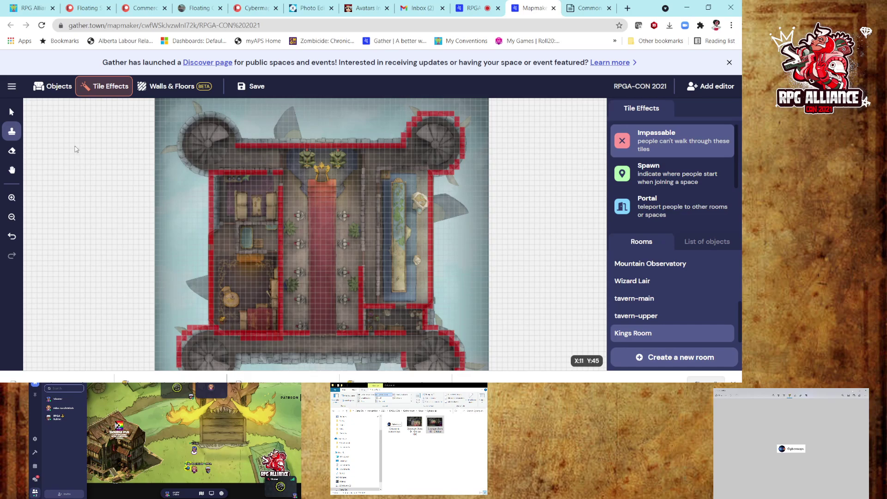
# - Place a short row of spawn tiles in the southern corridor, in line with the throne hall's red carpet
pyautogui.click(13, 152)
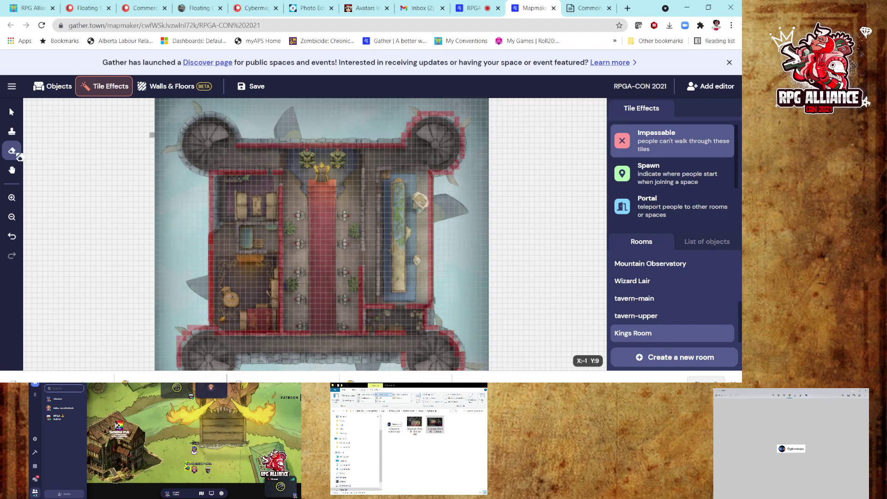
pyautogui.click(12, 171)
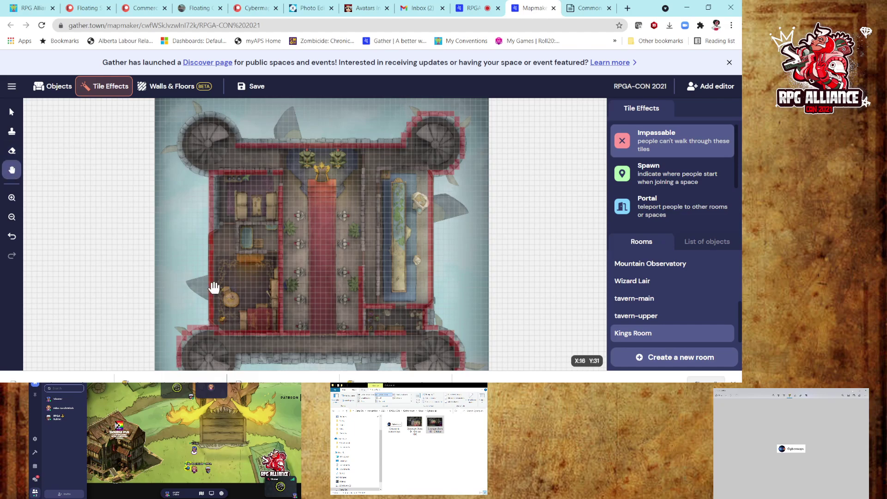
pyautogui.moveTo(193, 240); pyautogui.dragTo(191, 236)
pyautogui.scroll(-2, 191, 235)
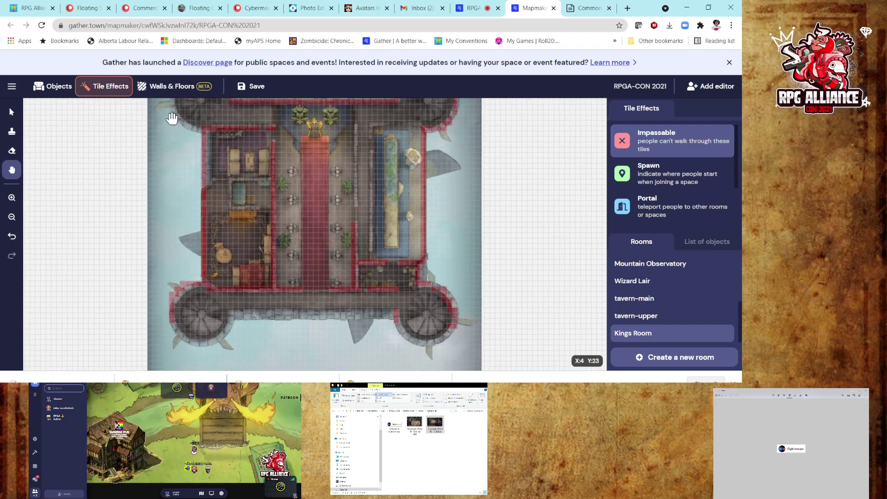
pyautogui.click(11, 113)
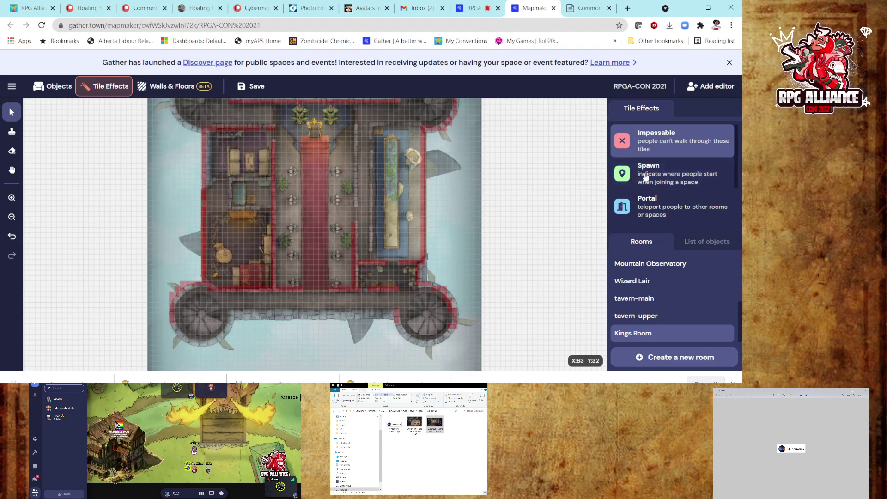
pyautogui.click(625, 176)
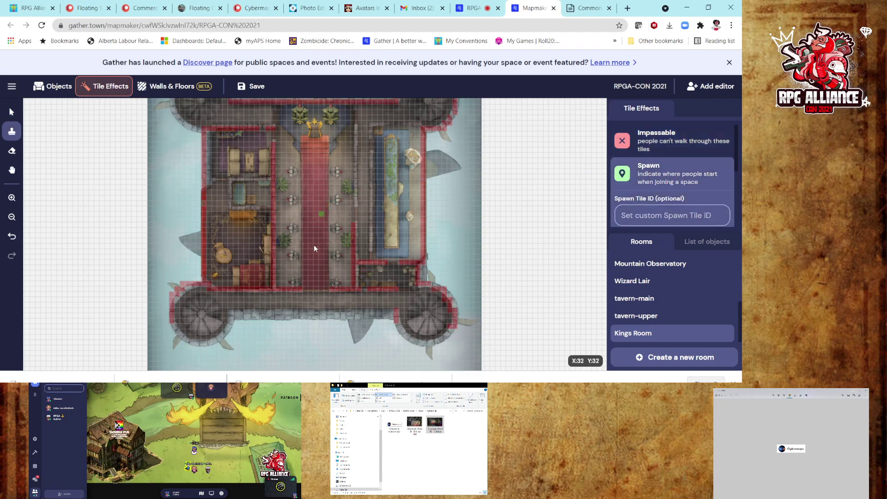
pyautogui.click(309, 301)
pyautogui.click(12, 112)
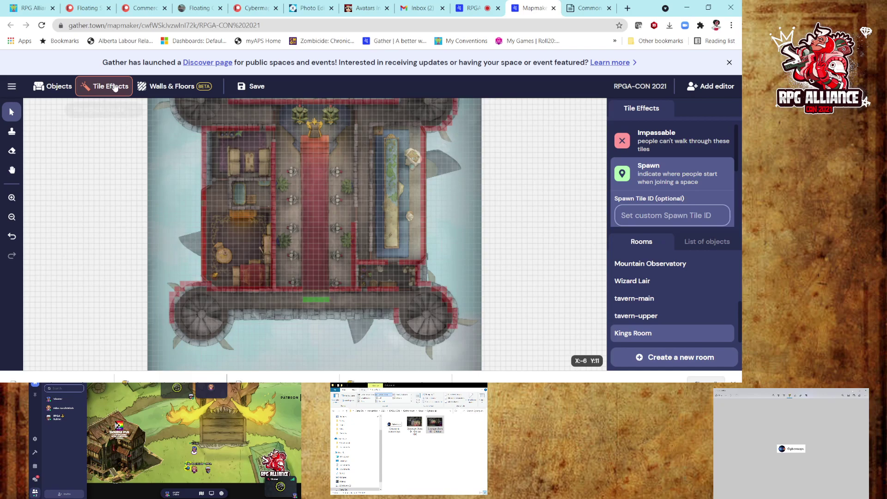
# - Paint impassable tiles along the southern corridor's outer wall and close the outlines of the southwest and southeast towers
pyautogui.click(658, 141)
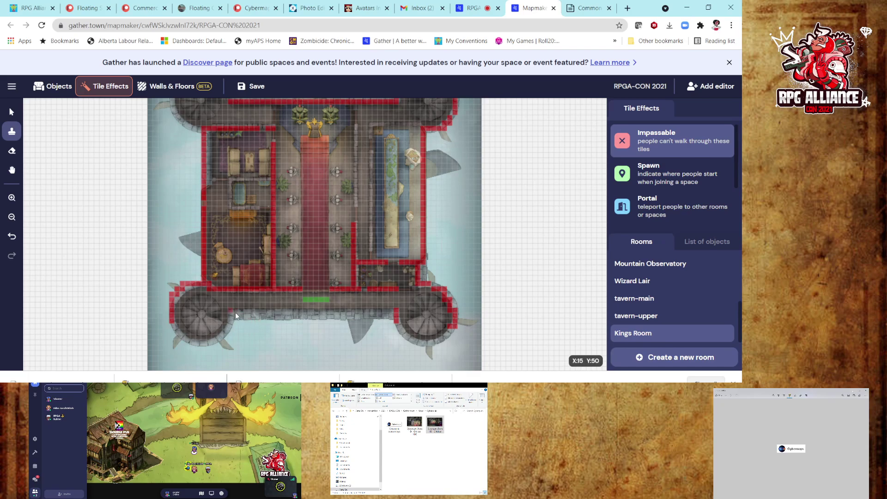
pyautogui.moveTo(319, 314)
pyautogui.mouseDown()
pyautogui.moveTo(393, 311)
pyautogui.moveTo(349, 314)
pyautogui.mouseUp()
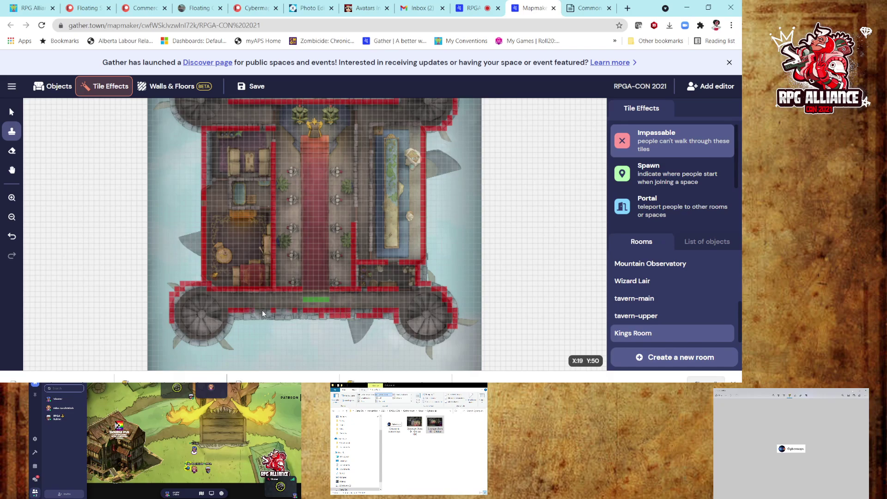
pyautogui.moveTo(292, 314)
pyautogui.mouseDown()
pyautogui.moveTo(282, 314)
pyautogui.moveTo(335, 315)
pyautogui.mouseUp()
pyautogui.moveTo(217, 339); pyautogui.dragTo(206, 341)
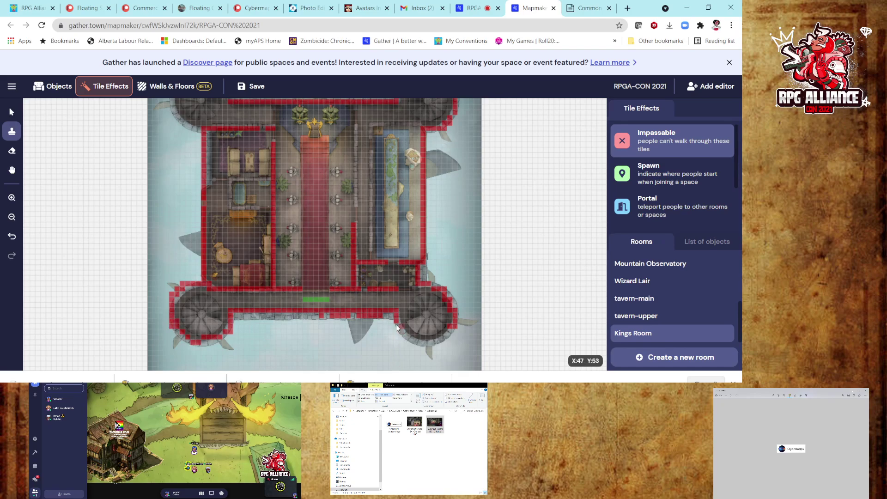
pyautogui.moveTo(423, 342); pyautogui.dragTo(451, 339)
# - Outline the northwest tower and the wall between the throne hall and the eastern hall with impassable tiles
pyautogui.click(477, 245)
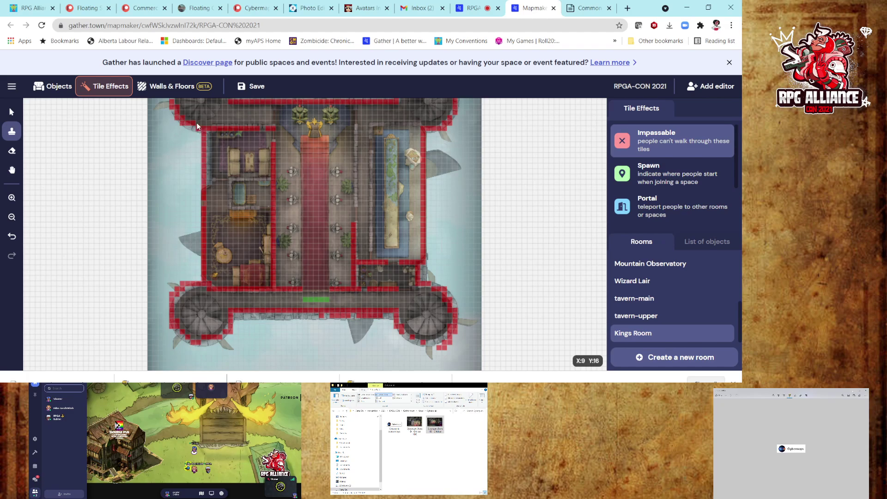
pyautogui.click(359, 138)
pyautogui.click(18, 154)
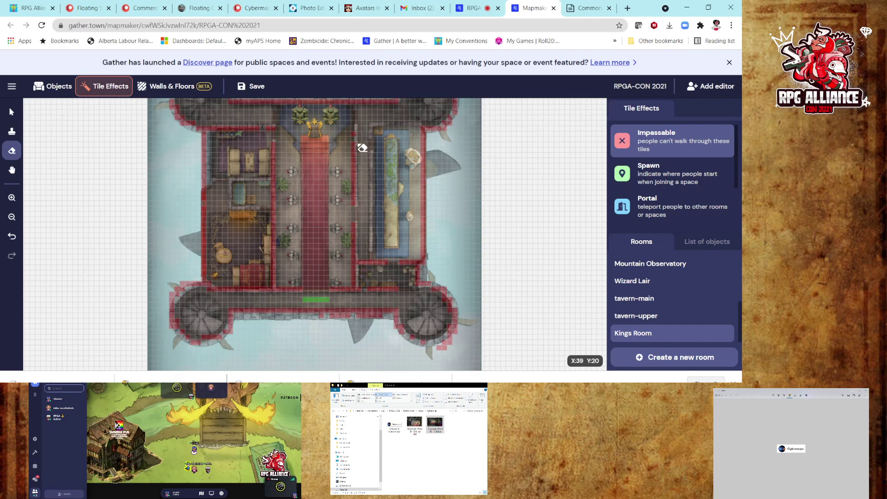
pyautogui.click(12, 112)
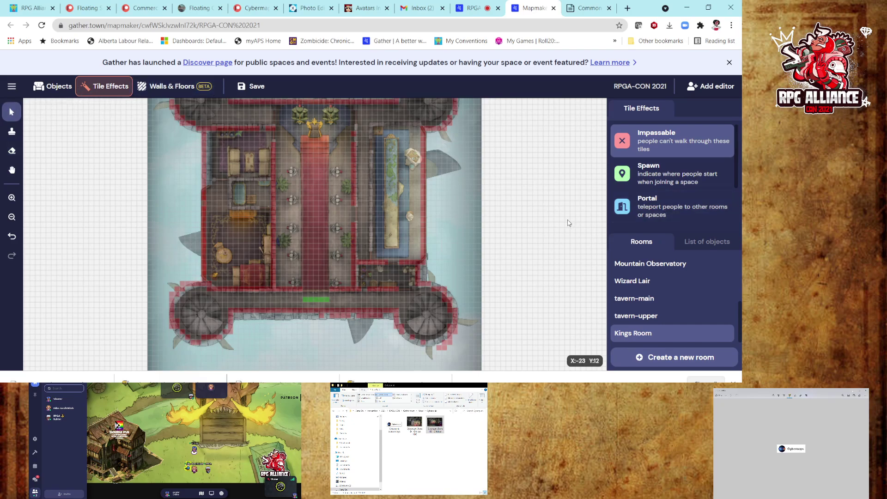
# - Place a portal tile just below the spawn tiles in the southern corridor, leading to the Festival Grounds room
pyautogui.click(664, 215)
pyautogui.click(349, 299)
pyautogui.click(306, 305)
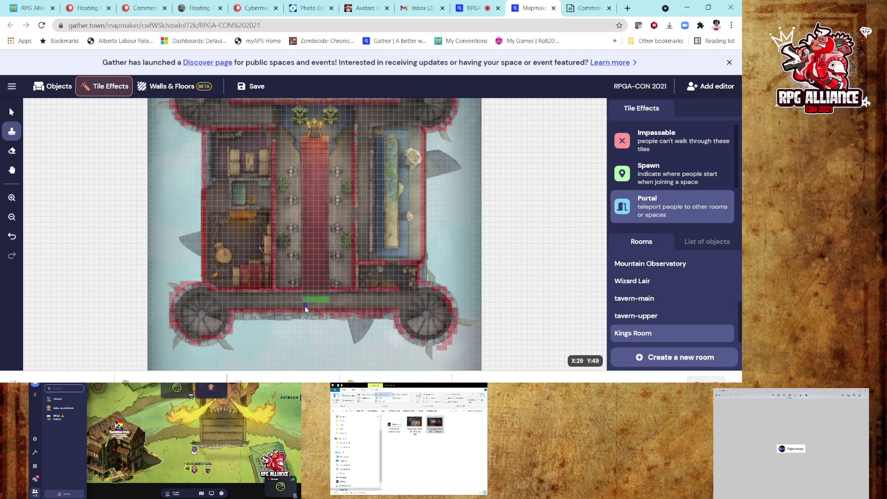
pyautogui.click(305, 306)
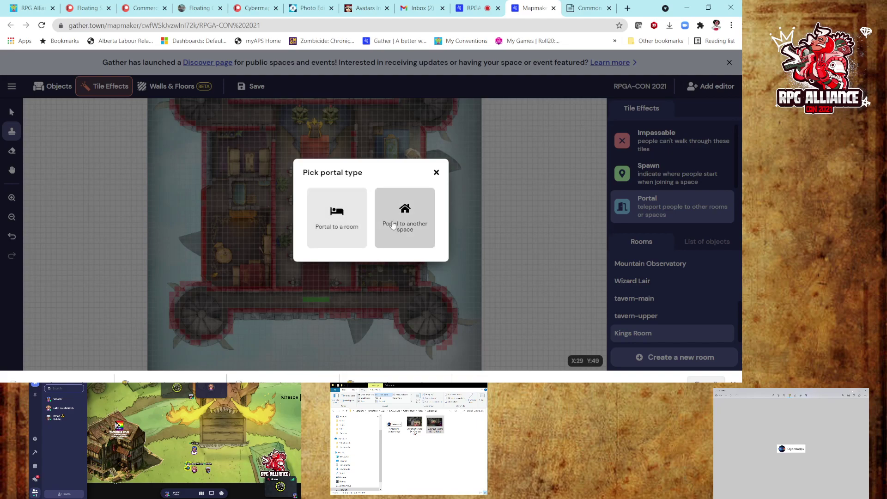
pyautogui.click(344, 238)
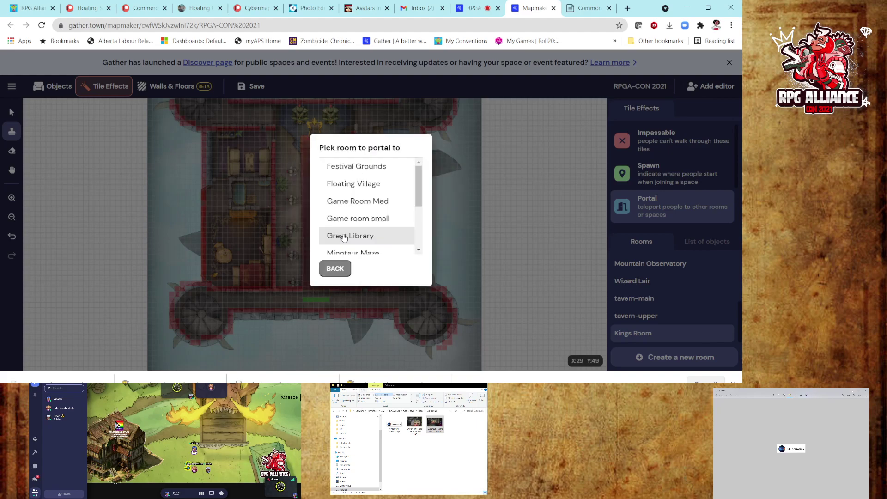
pyautogui.click(362, 168)
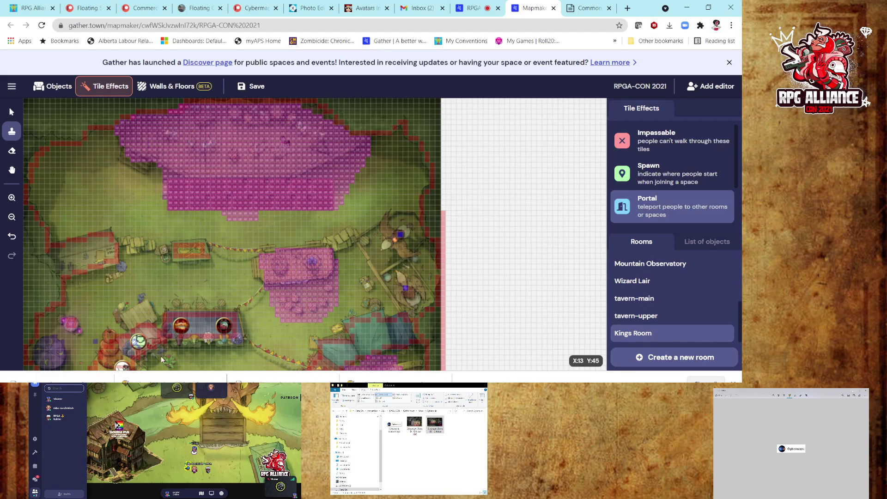
# - Set the portal's arrival tile in the southern part of the Festival Grounds map
pyautogui.click(12, 171)
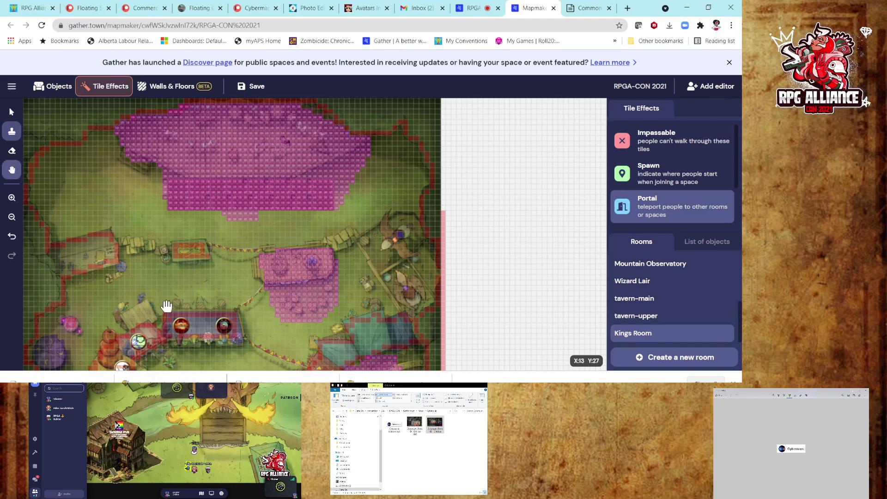
pyautogui.moveTo(177, 273); pyautogui.dragTo(190, 150)
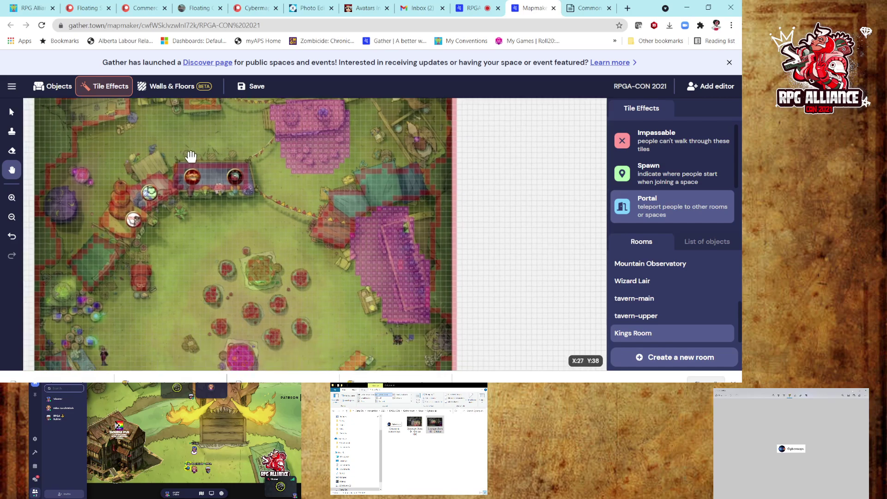
pyautogui.moveTo(170, 273); pyautogui.dragTo(172, 130)
pyautogui.moveTo(166, 273); pyautogui.dragTo(180, 218)
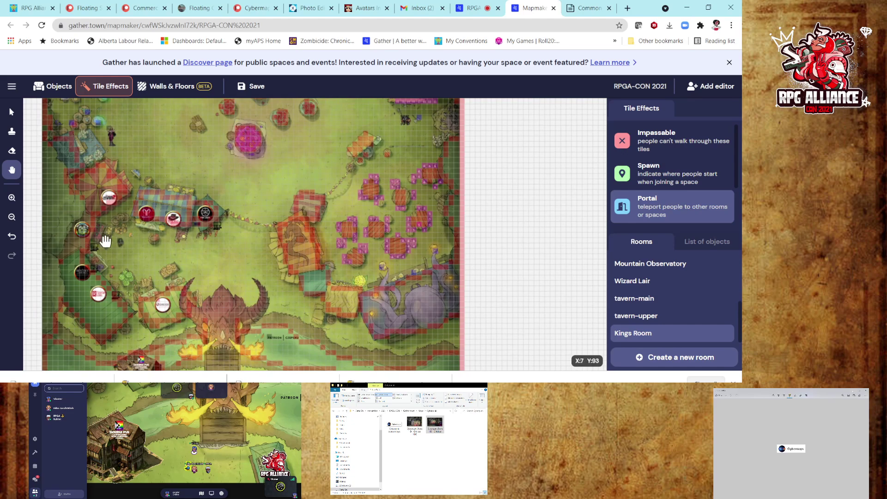
pyautogui.click(11, 131)
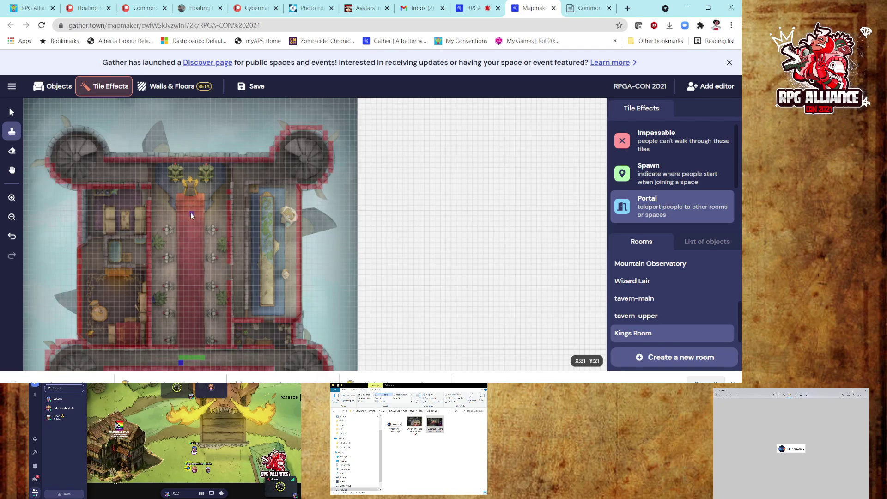
pyautogui.scroll(-3, 192, 215)
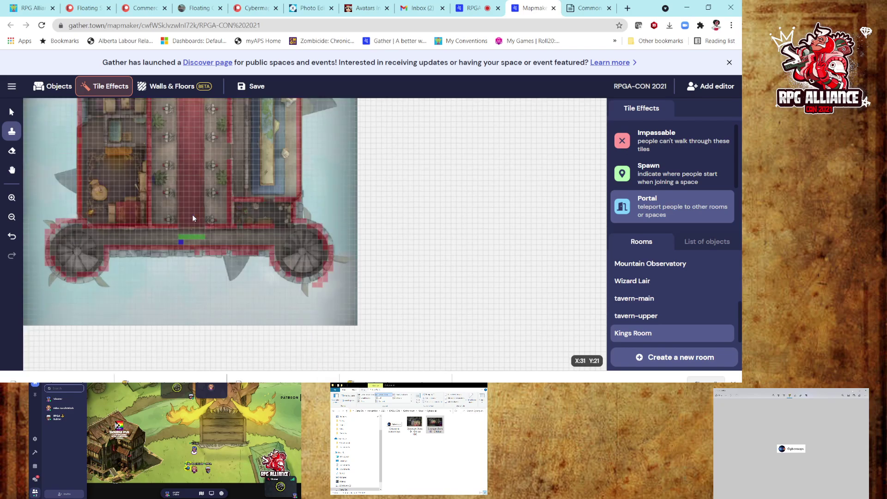
# - Add a second portal tile directly beside the first in the southern corridor, leading to Festival Grounds, and set its arrival tile there
pyautogui.click(186, 243)
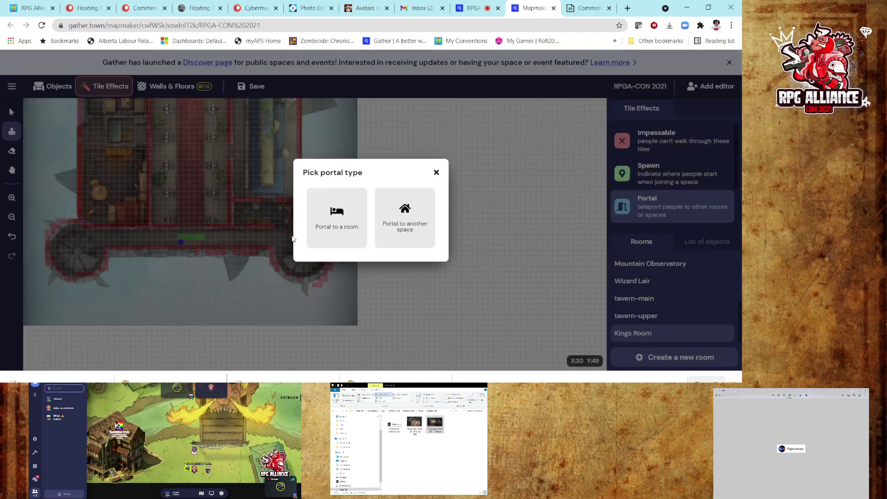
pyautogui.click(324, 233)
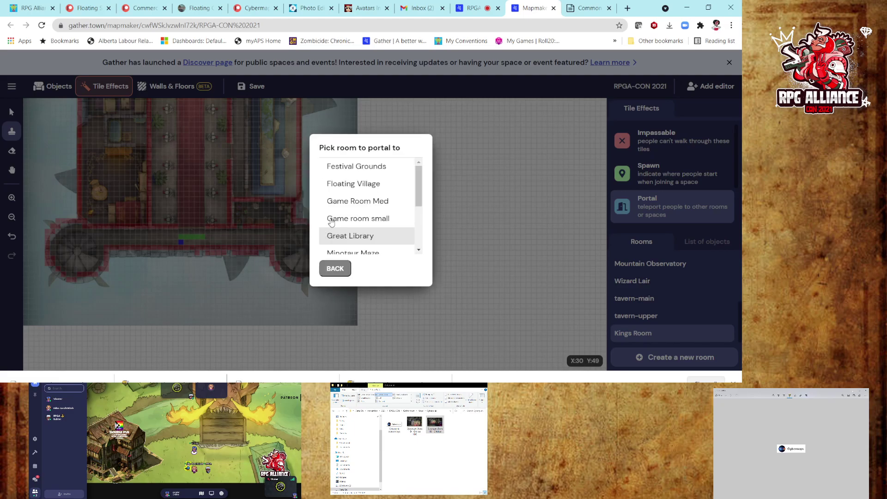
pyautogui.click(342, 168)
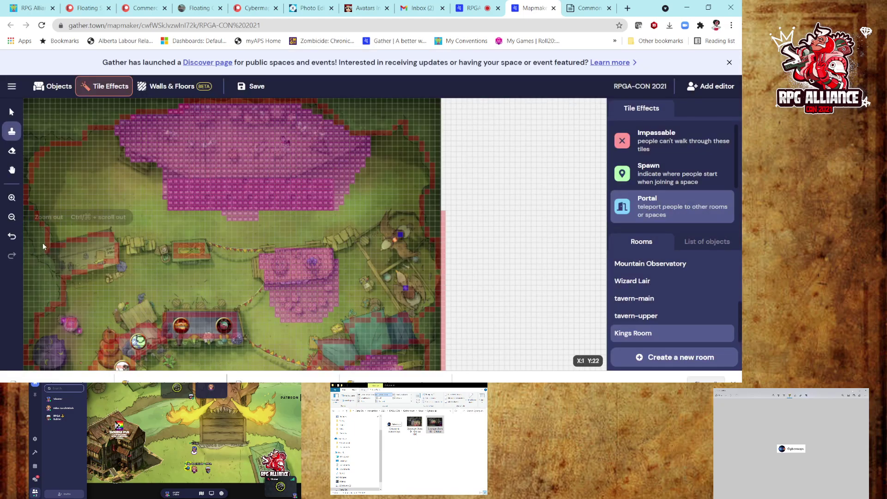
pyautogui.scroll(-2, 83, 268)
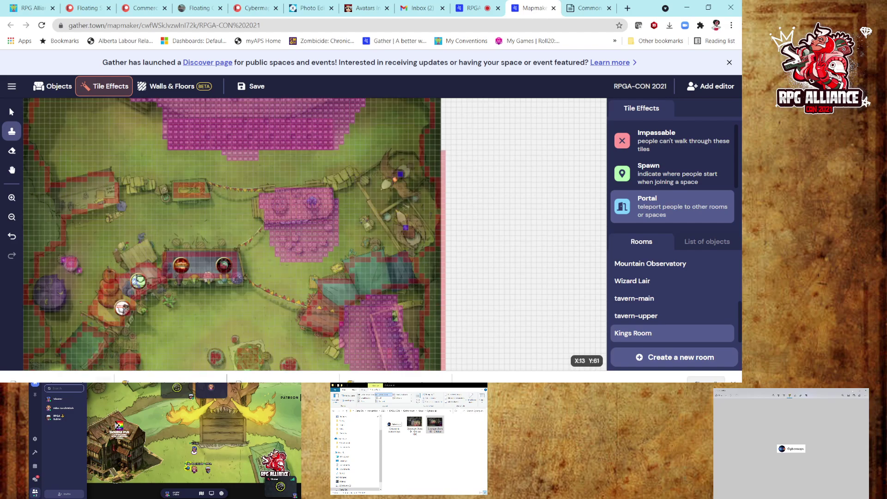
pyautogui.scroll(-8, 95, 338)
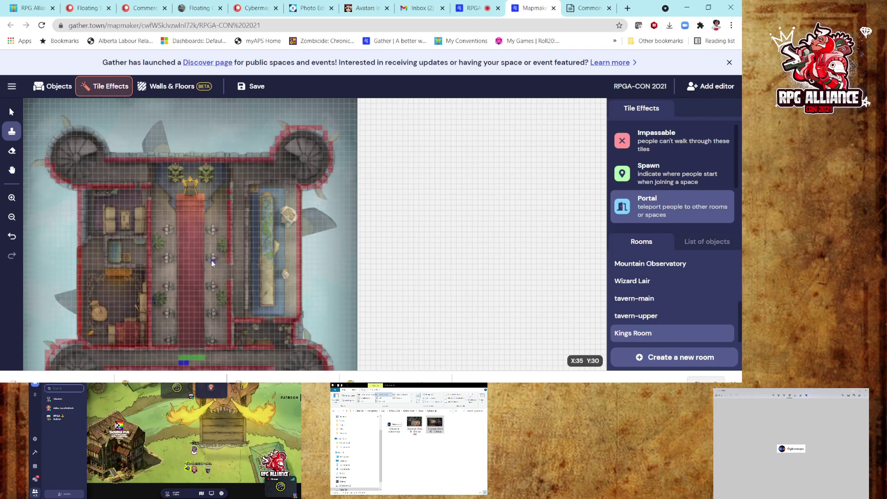
# - Add a third portal tile to the end of the portal row below the spawn tiles, leading to an arrival tile in Festival Grounds
pyautogui.scroll(-3, 211, 260)
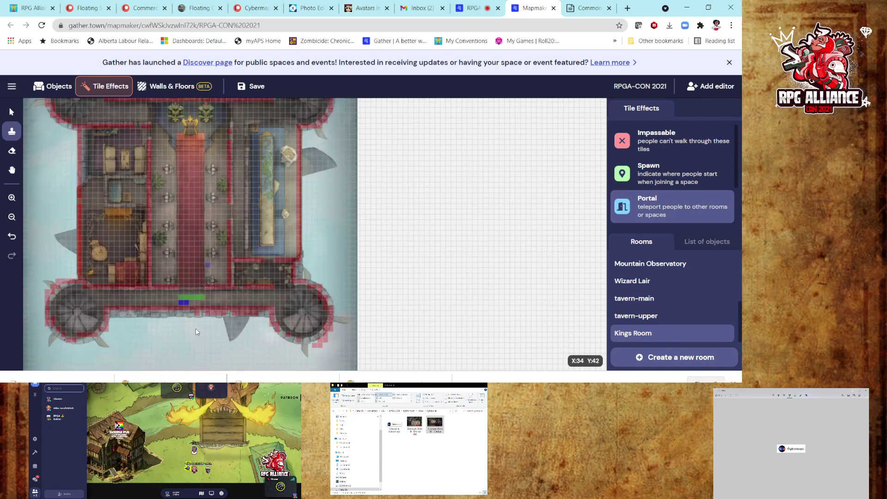
pyautogui.click(192, 301)
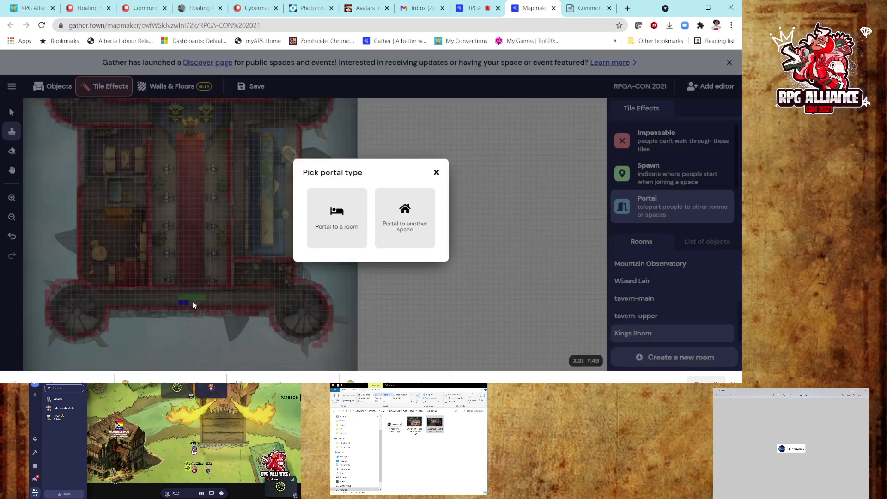
pyautogui.click(318, 230)
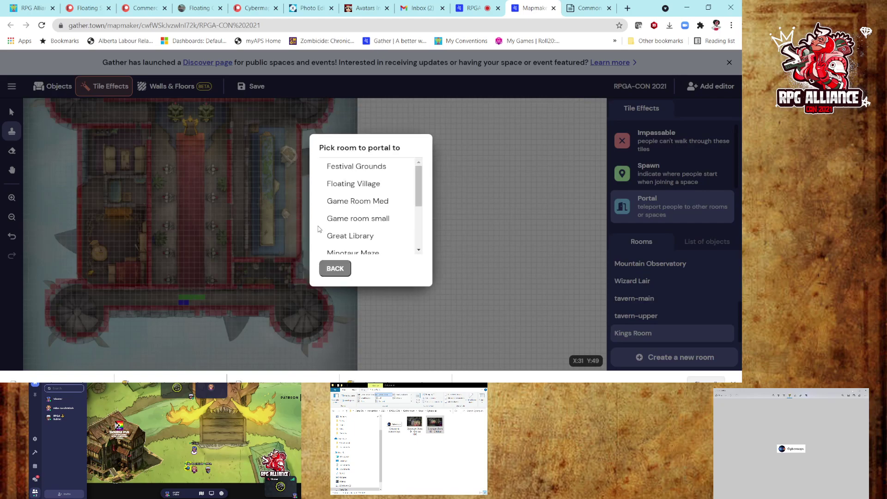
pyautogui.click(379, 170)
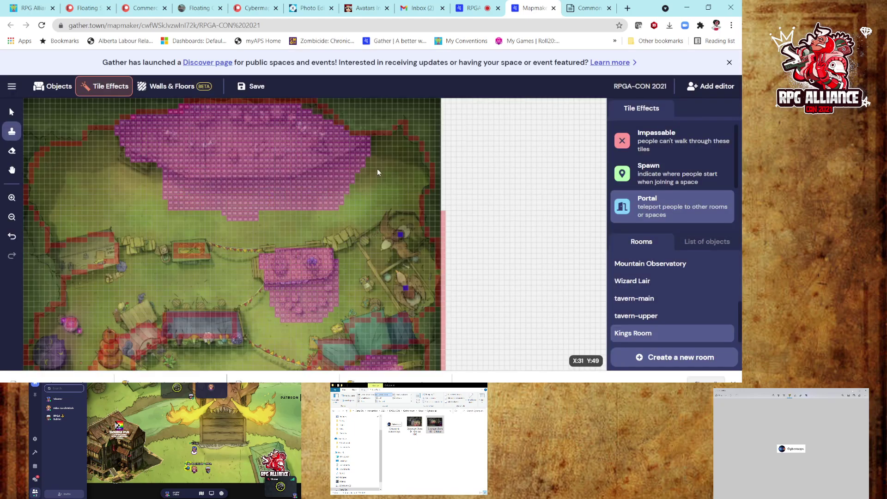
pyautogui.scroll(-4, 140, 312)
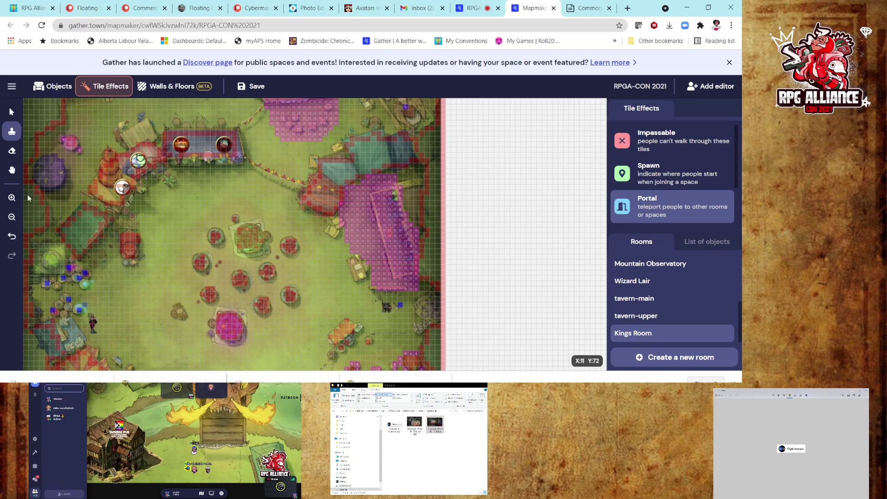
pyautogui.click(11, 170)
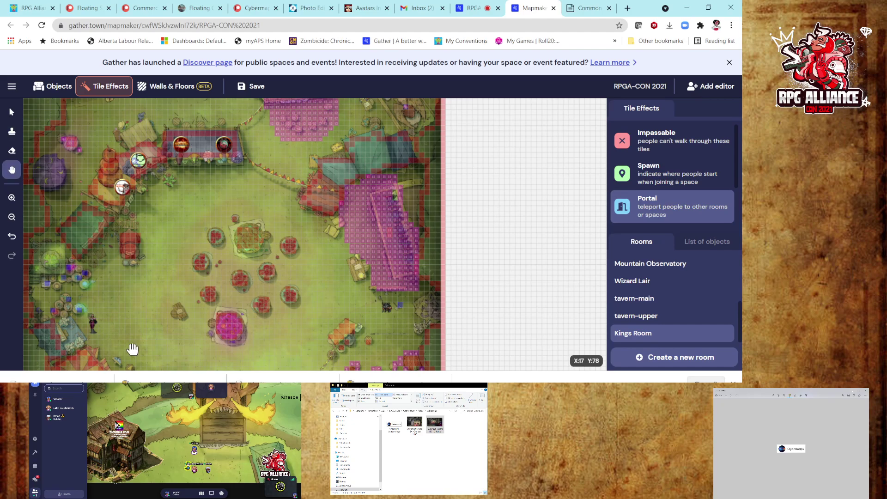
pyautogui.moveTo(129, 339); pyautogui.dragTo(145, 180)
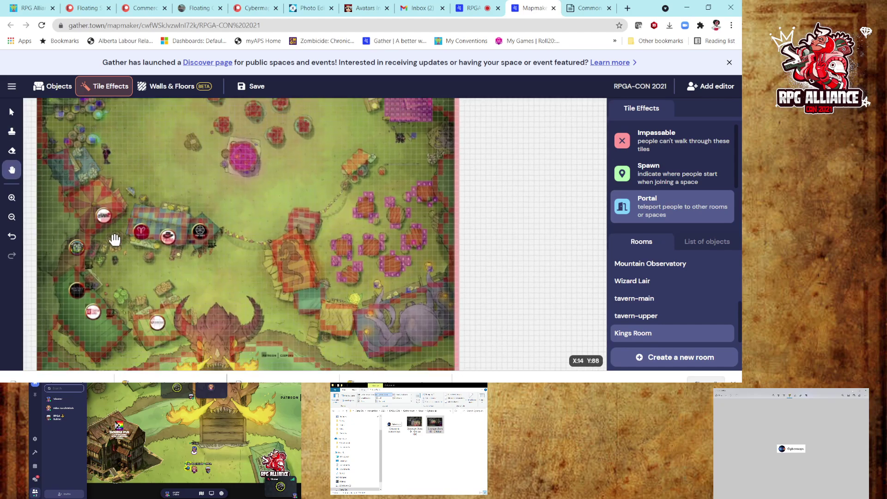
pyautogui.click(12, 131)
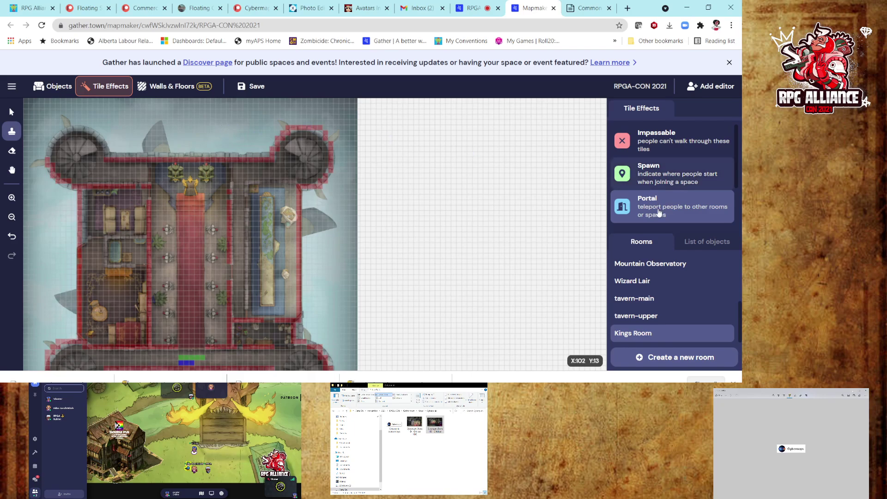
# - Examine the Private Area and Spotlight tile effects, and switch to the Select tool
pyautogui.scroll(-1, 659, 213)
pyautogui.scroll(-2, 660, 212)
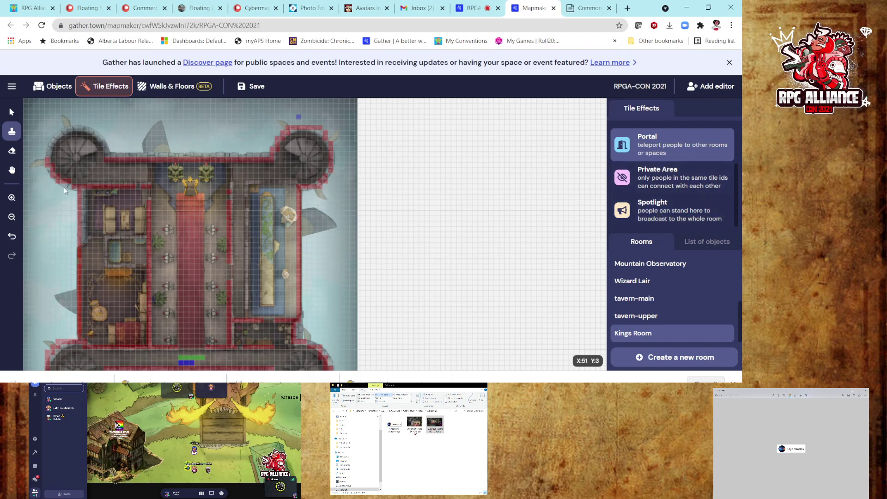
pyautogui.click(9, 113)
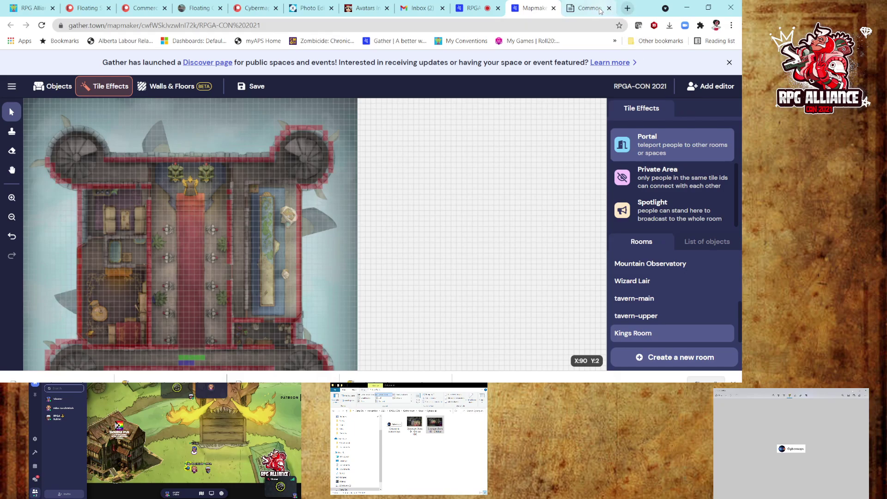
# - Search Google for "design mechanism" in a new browser tab and open The Design Mechanism website
pyautogui.click(628, 8)
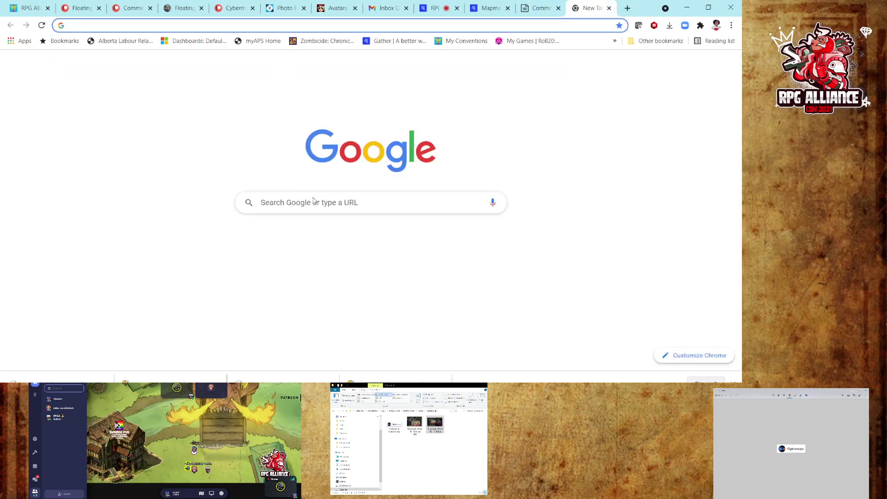
pyautogui.click(314, 202)
pyautogui.write('d')
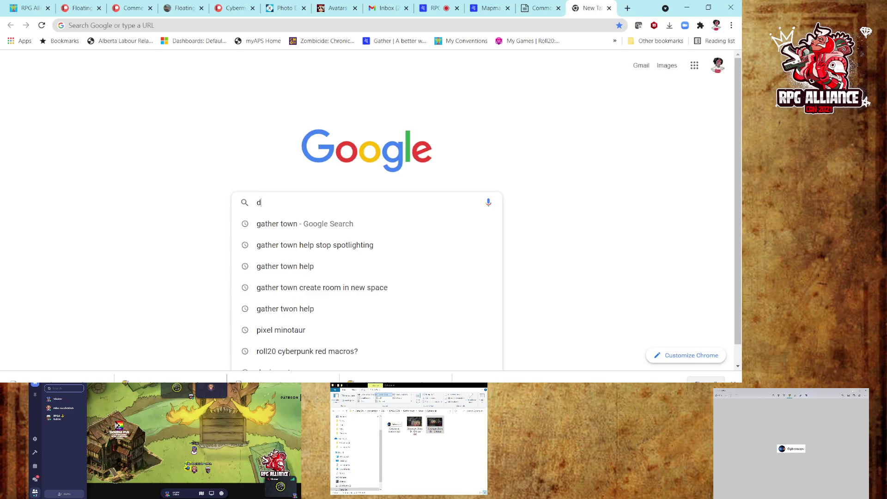
pyautogui.write('esign')
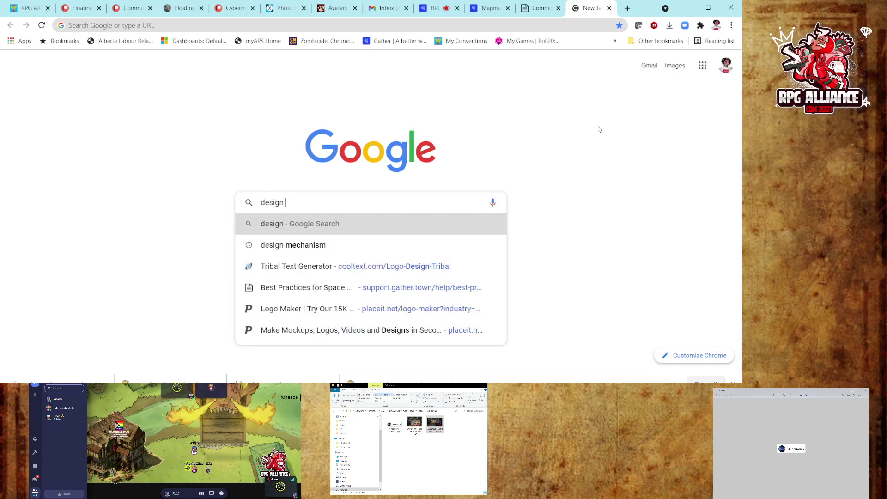
pyautogui.click(327, 245)
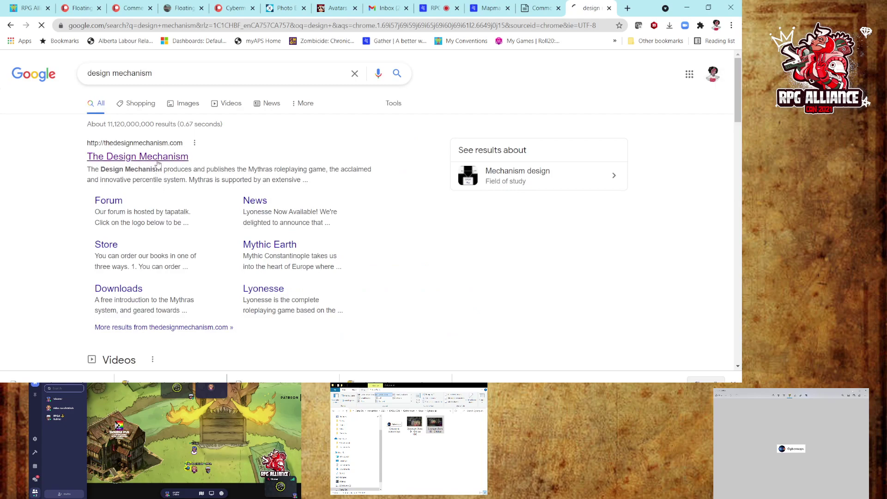
pyautogui.click(158, 163)
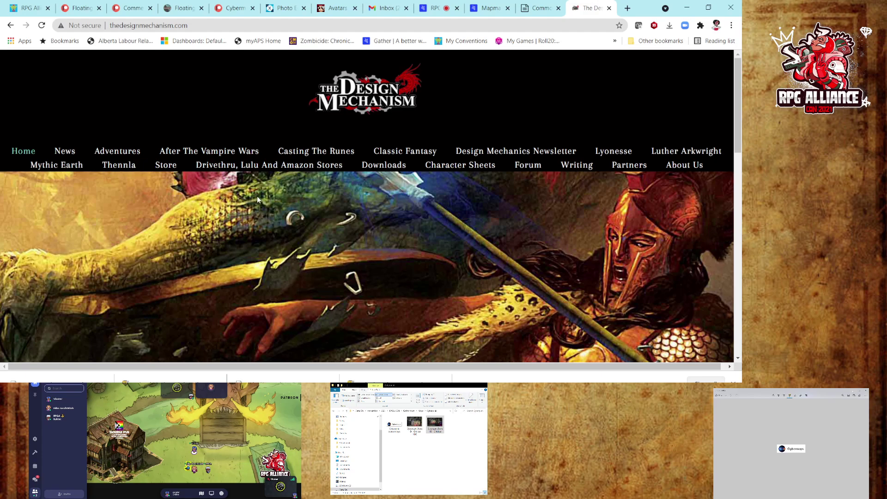
# - Open the Mythras Core Rules product page in the publisher's store and highlight its web address
pyautogui.scroll(-4, 257, 196)
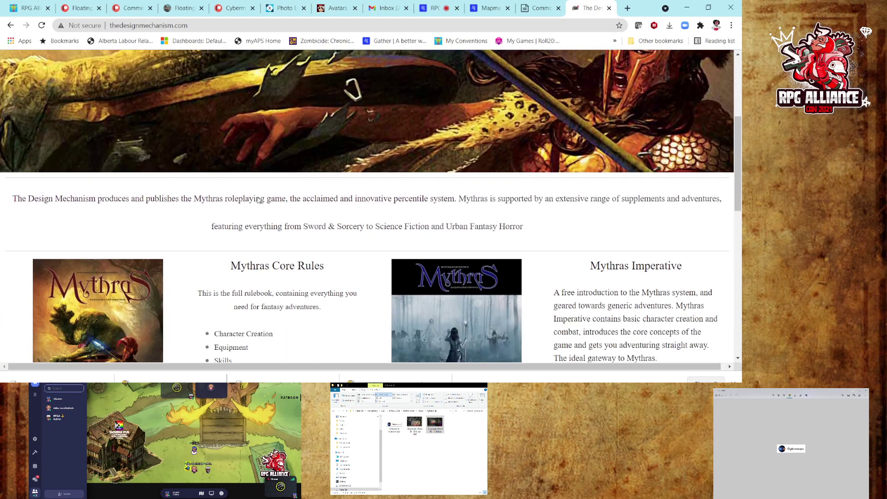
pyautogui.scroll(-3, 258, 199)
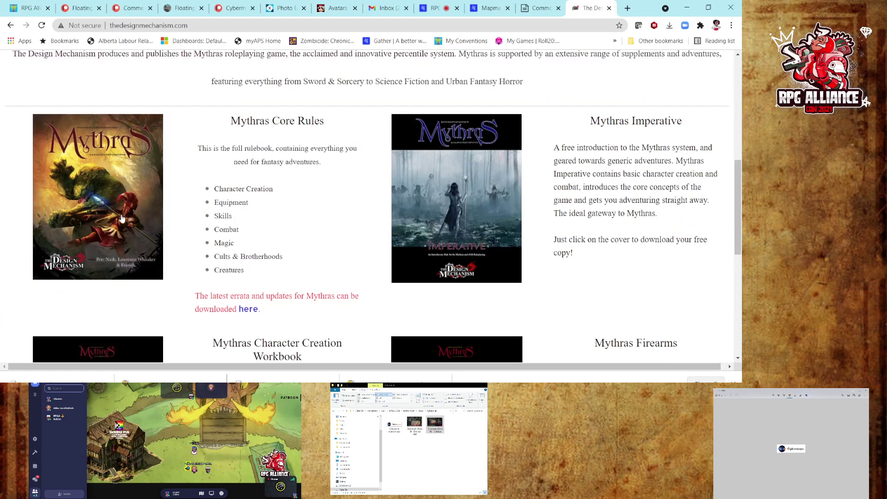
pyautogui.click(122, 219)
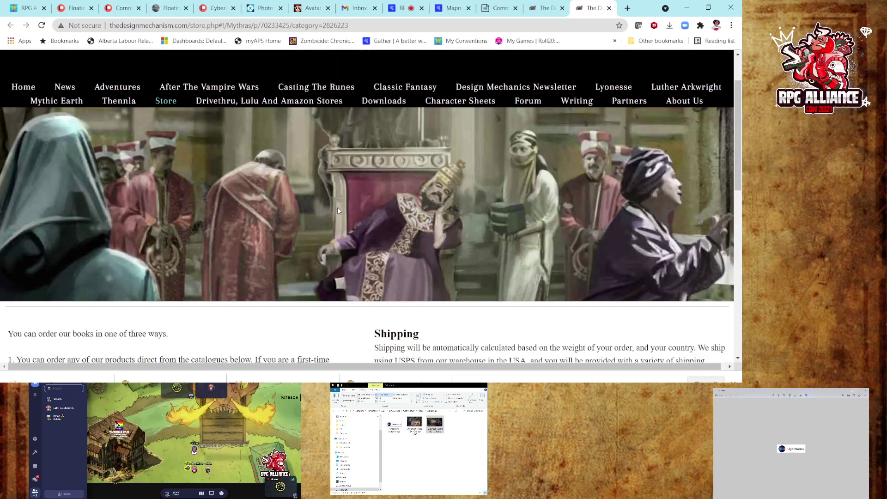
pyautogui.scroll(-6, 338, 210)
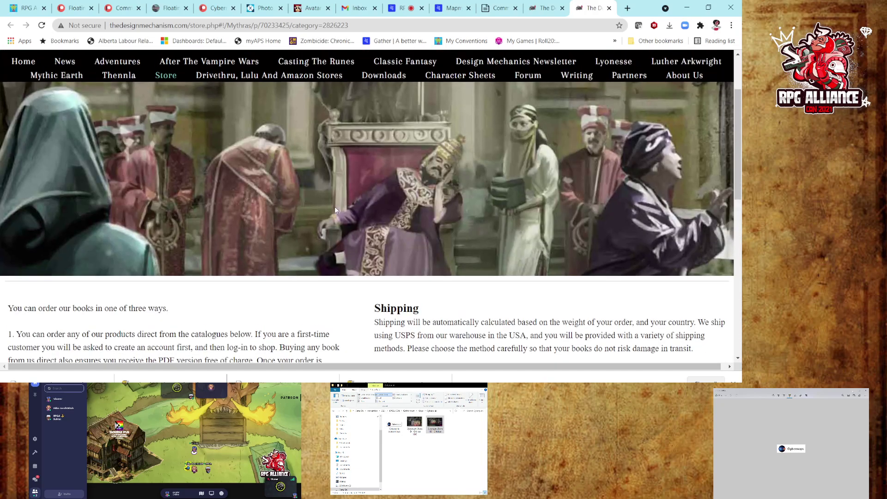
pyautogui.scroll(-2, 336, 211)
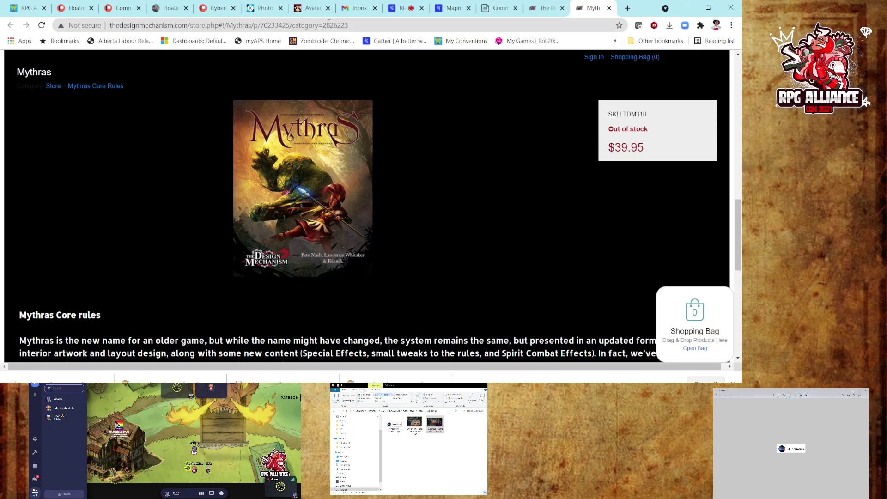
pyautogui.click(359, 27)
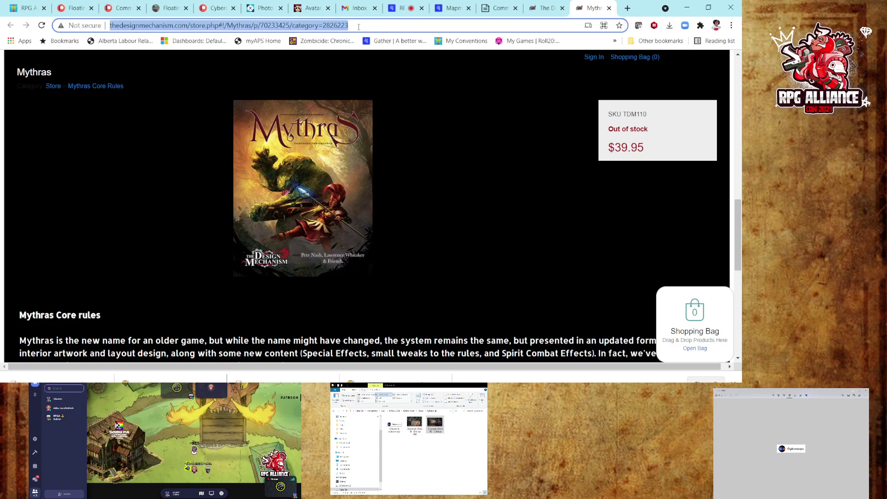
pyautogui.click(293, 118)
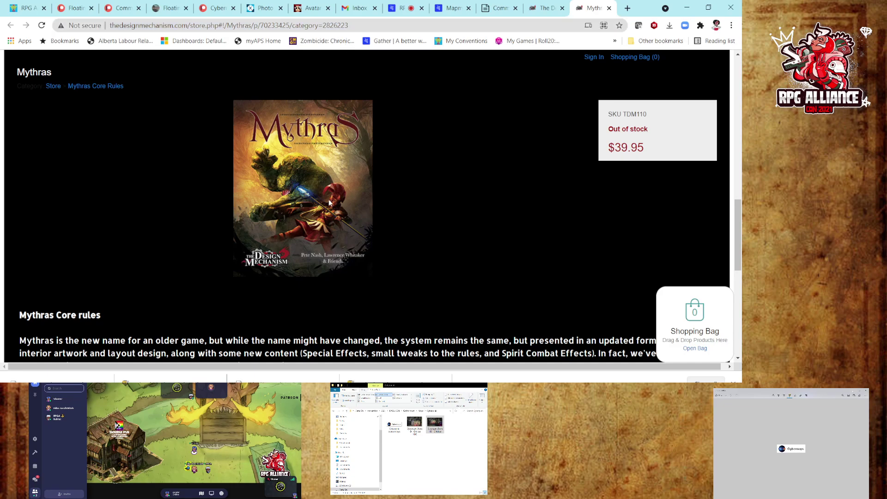
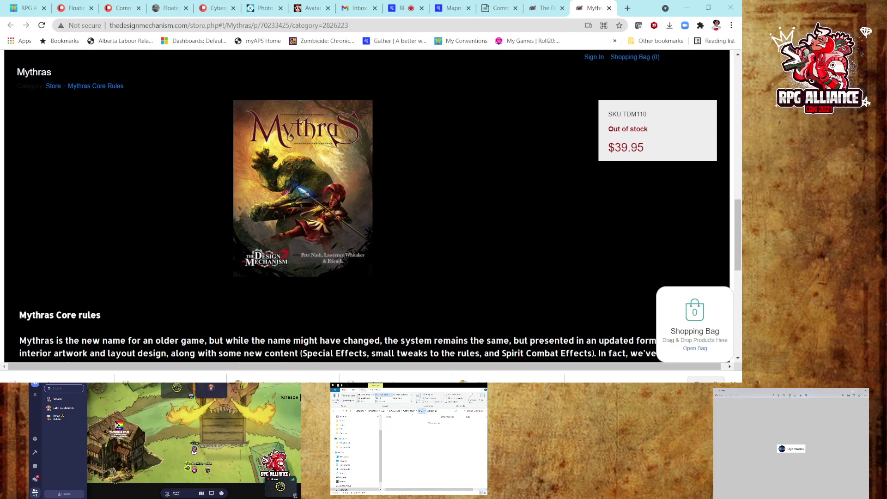
# - Switch to File Explorer and browse through the parent folders to the subfolder holding the Mythras cover image
pyautogui.hotkey('alt', 'Up')
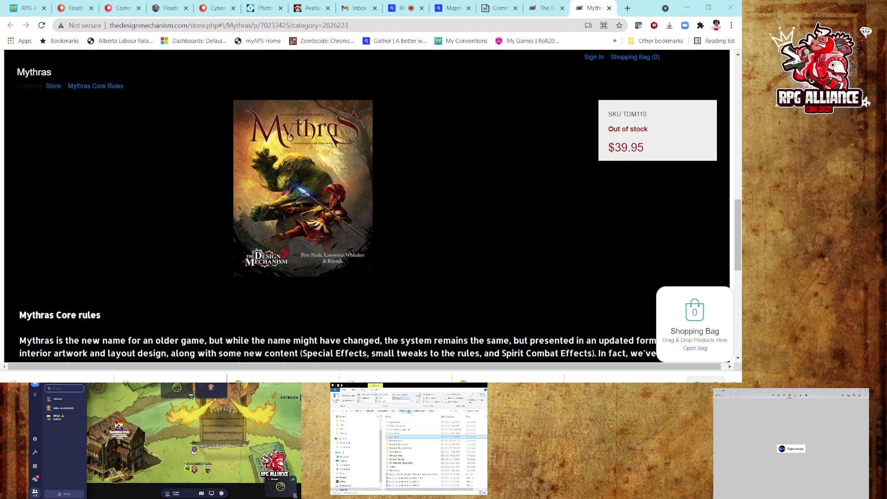
pyautogui.click(421, 410)
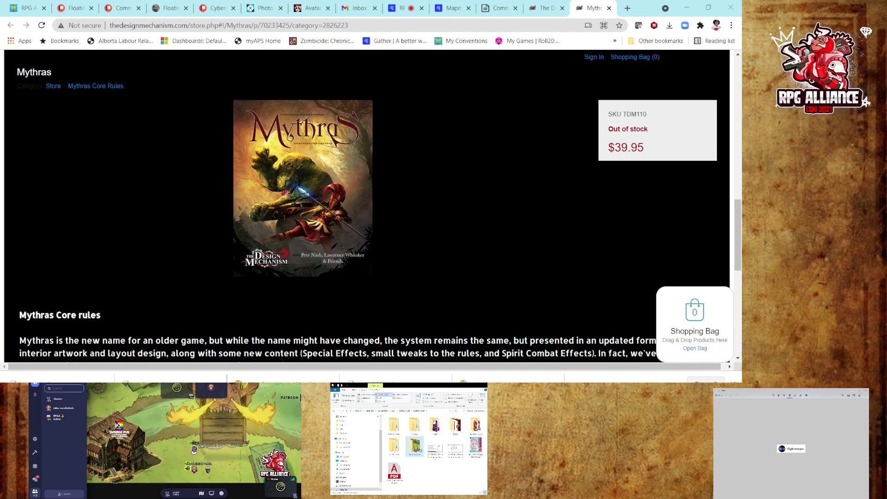
pyautogui.doubleClick(414, 446)
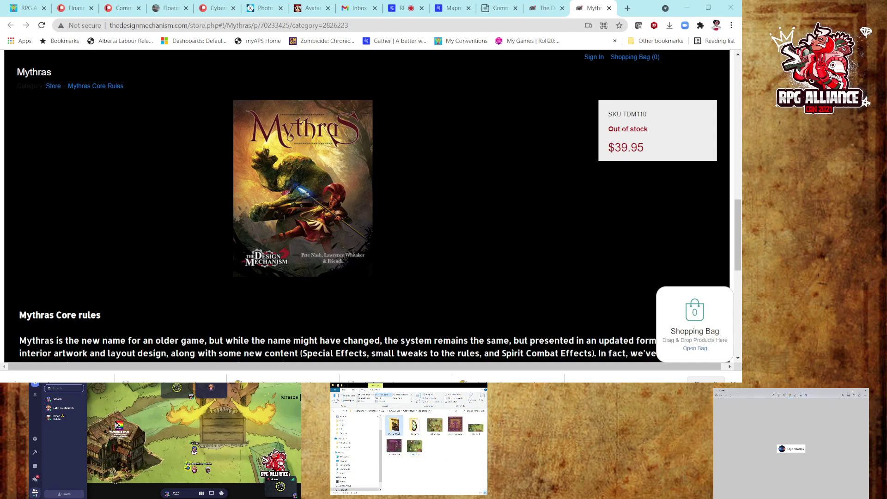
pyautogui.doubleClick(394, 424)
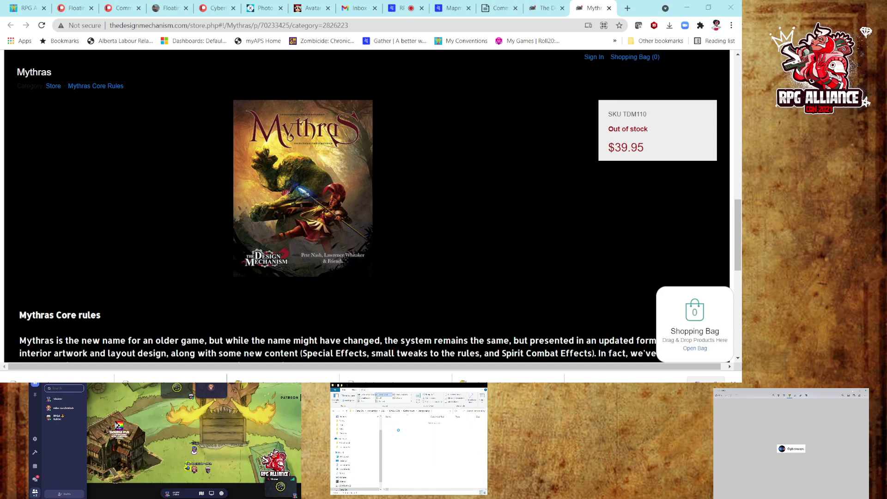
pyautogui.click(399, 431)
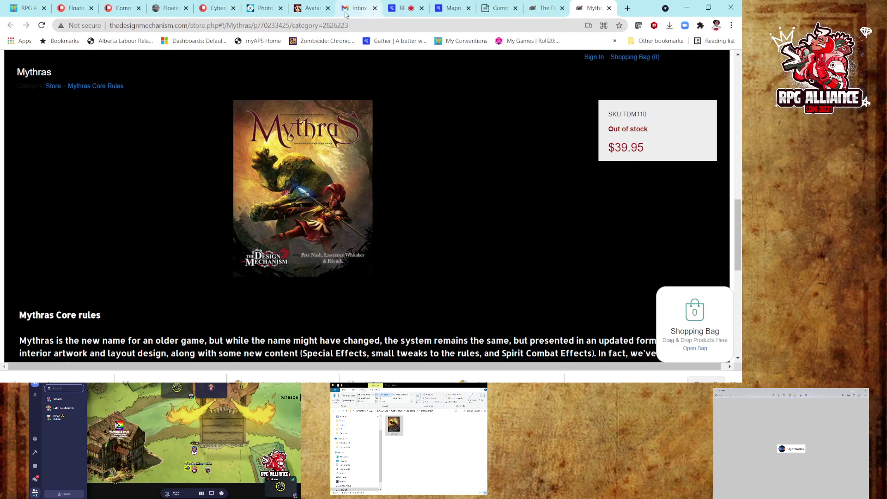
# - Switch to the Pixlr editor, close the minotaur image and open the Mythras cover image
pyautogui.click(259, 11)
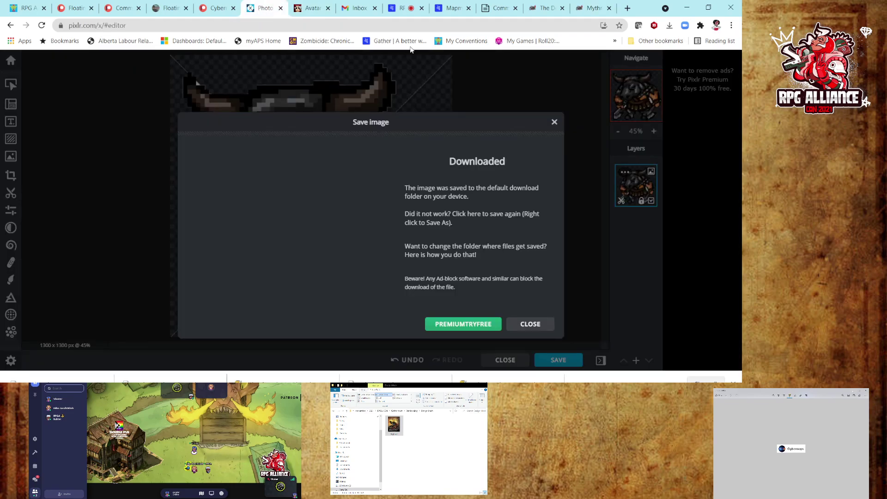
pyautogui.click(531, 324)
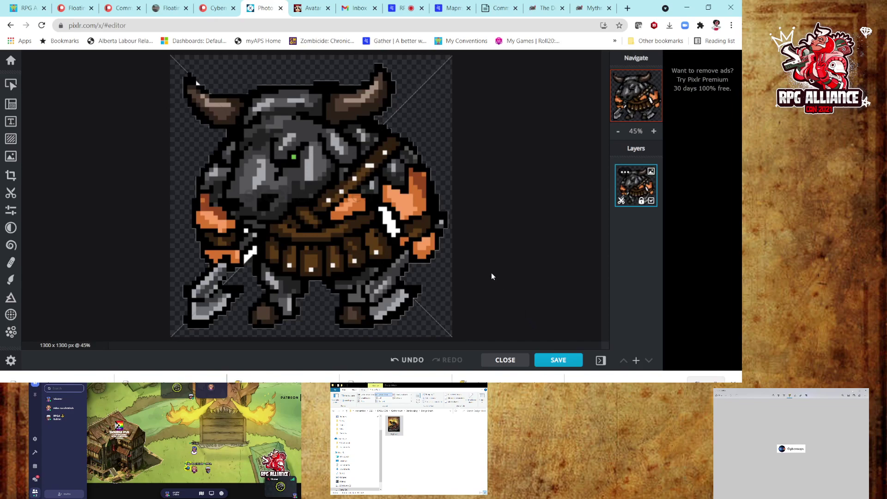
pyautogui.click(518, 367)
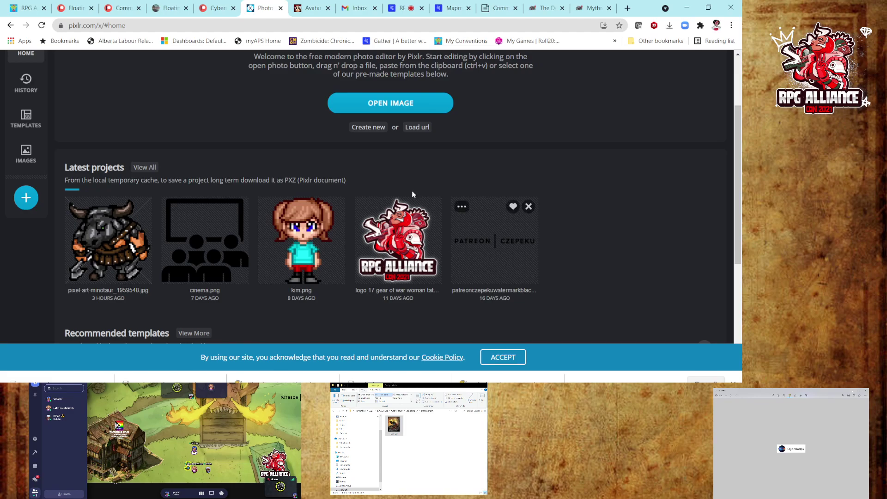
pyautogui.moveTo(144, 208)
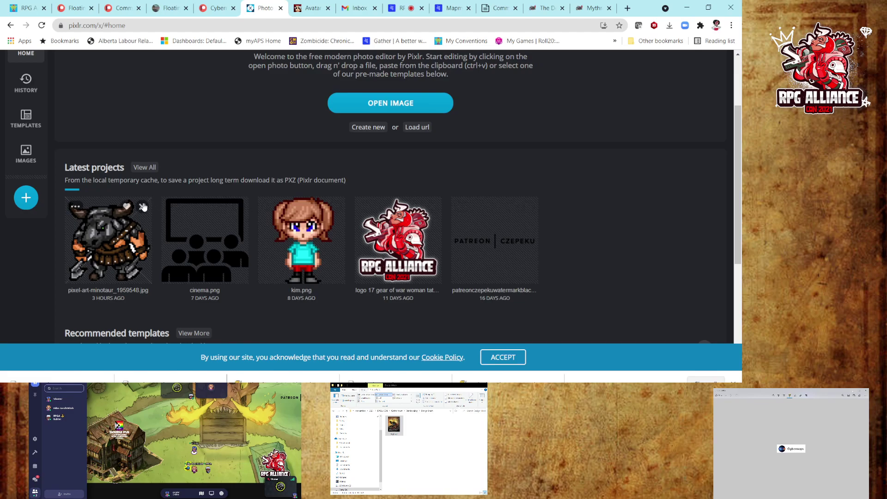
pyautogui.moveTo(180, 223)
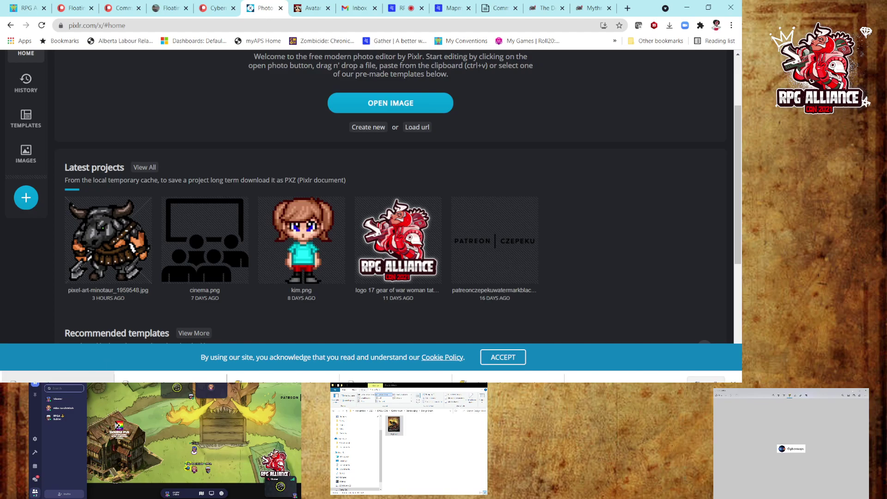
pyautogui.moveTo(39, 377); pyautogui.dragTo(335, 134)
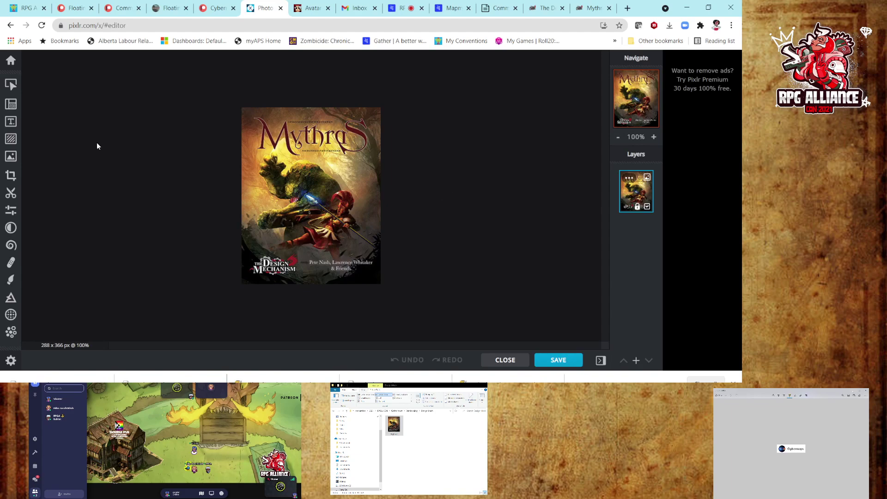
# - Download the Mythras cover as a high-quality JPG named Mythras 60 with an image width of 60
pyautogui.click(14, 178)
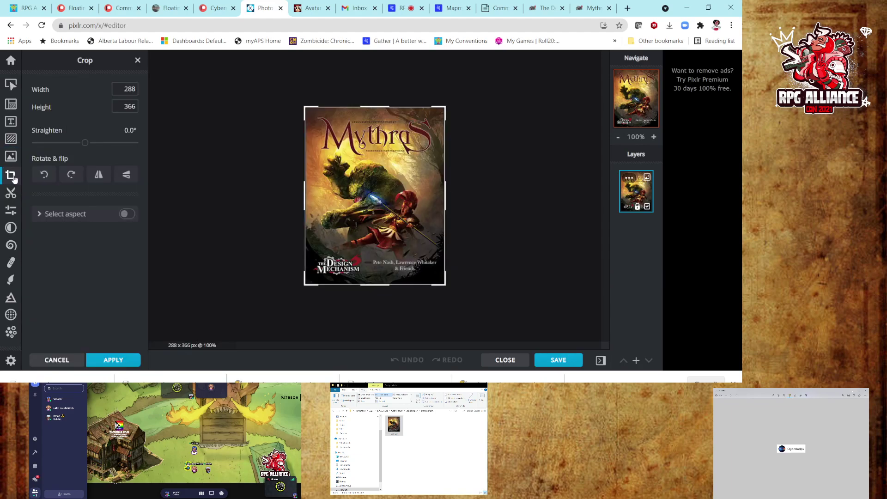
pyautogui.click(138, 61)
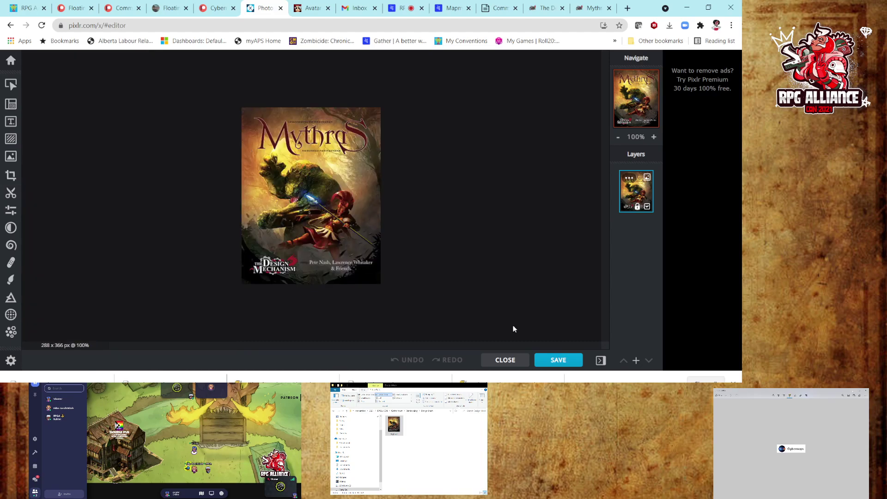
pyautogui.click(545, 359)
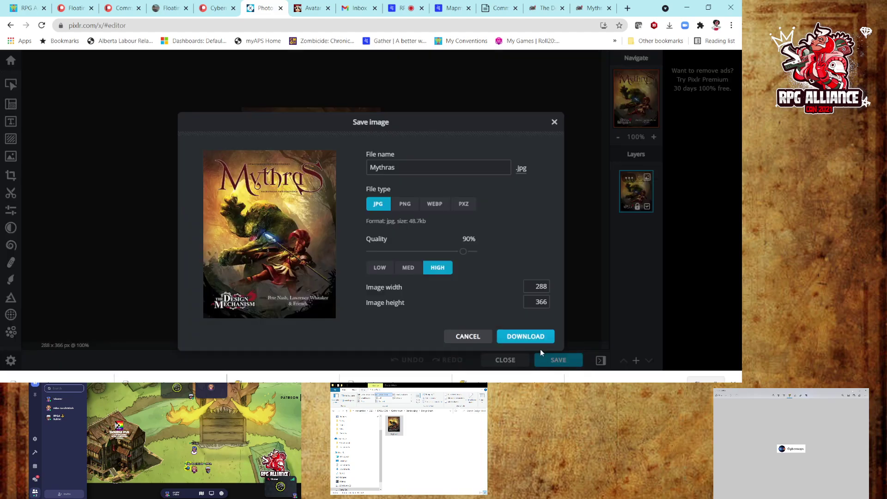
pyautogui.click(537, 288)
pyautogui.write('60')
pyautogui.click(530, 338)
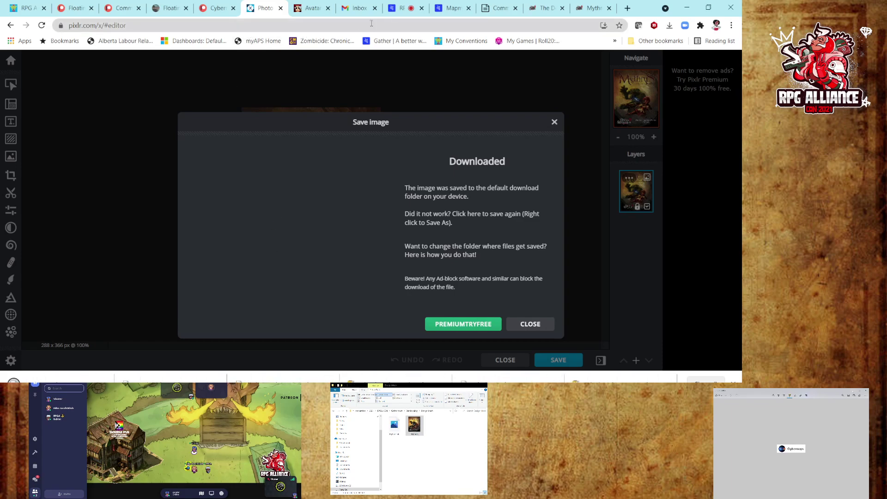
# - Switch to the Gather Mapmaker and upload Mythras 60.jpg as the image of a new object in the Kings Room
pyautogui.click(446, 11)
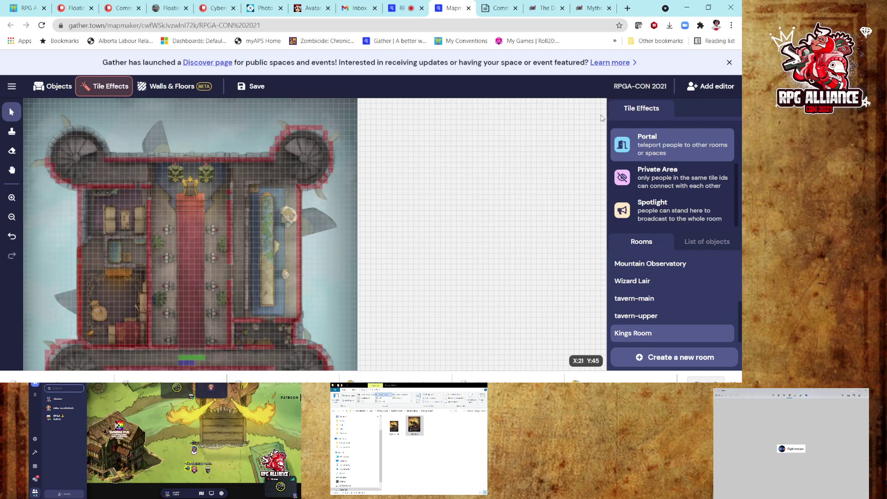
pyautogui.click(50, 88)
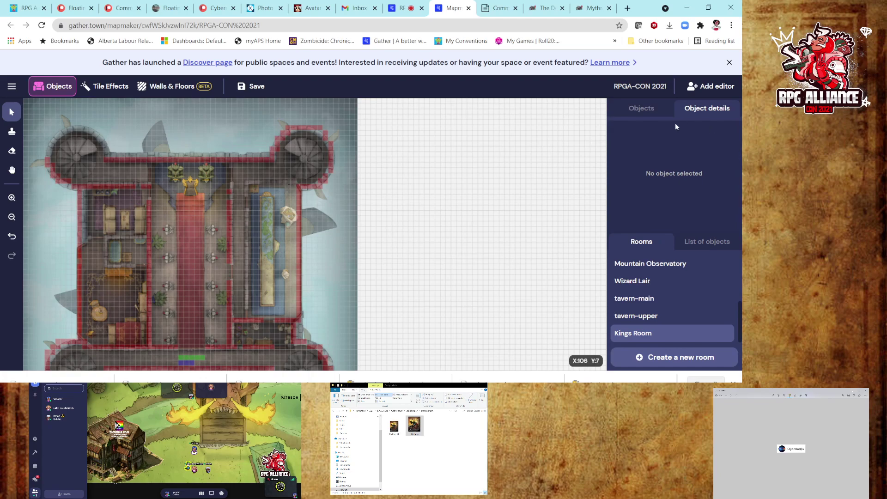
pyautogui.click(646, 113)
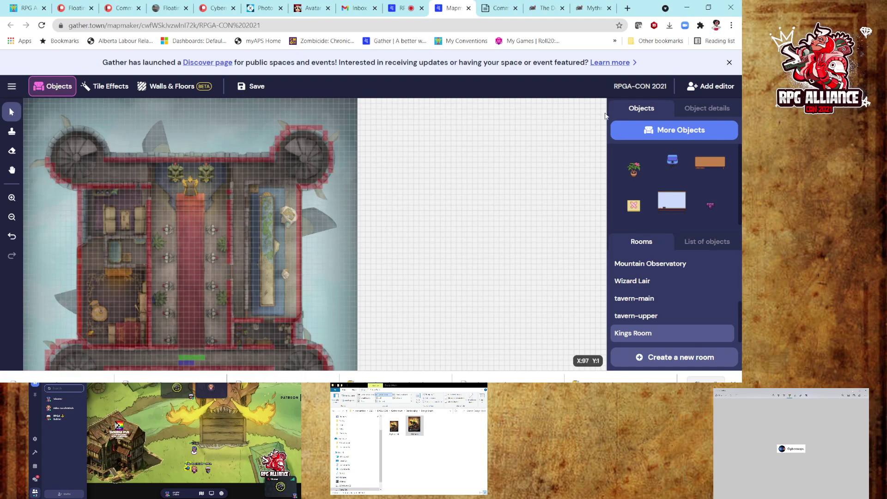
pyautogui.click(664, 132)
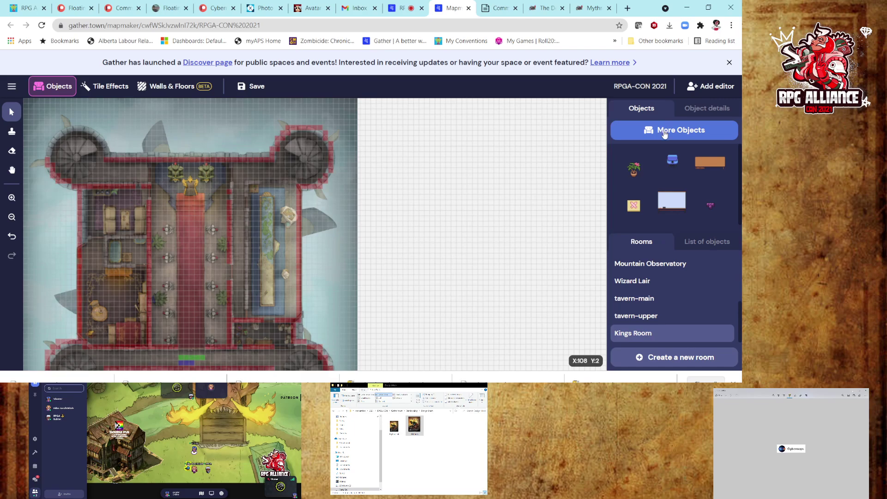
pyautogui.click(664, 130)
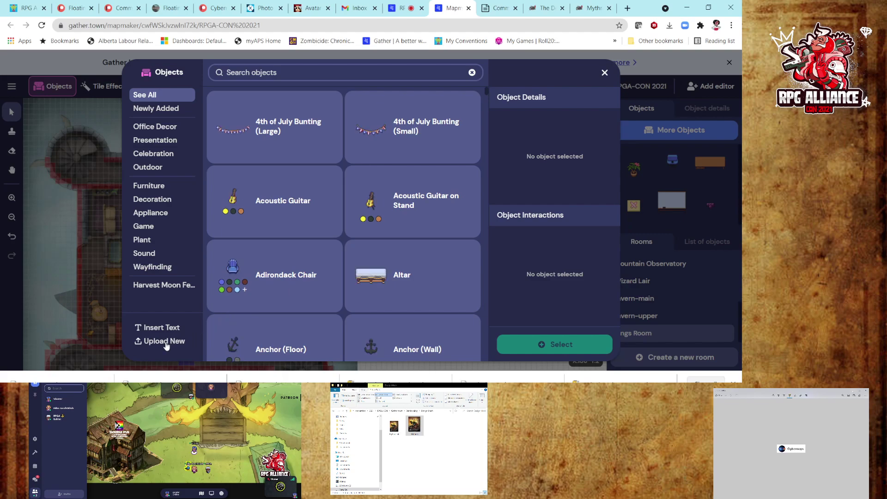
pyautogui.click(166, 343)
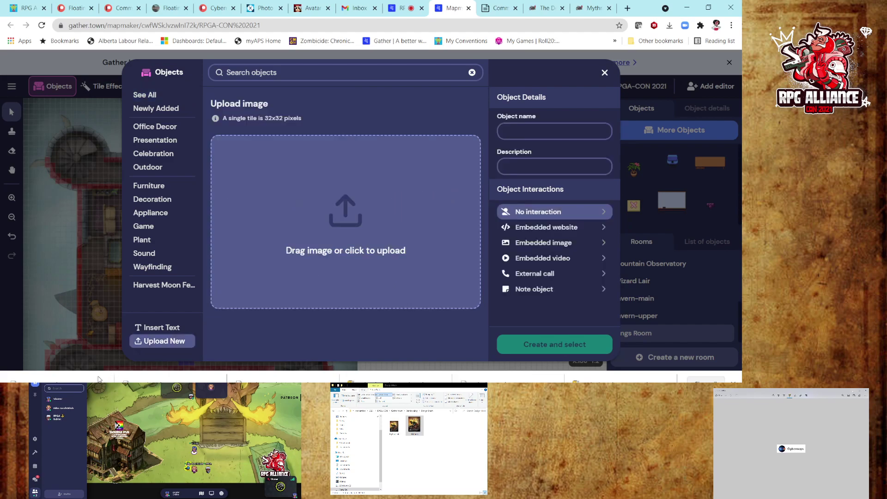
pyautogui.moveTo(176, 324); pyautogui.dragTo(316, 236)
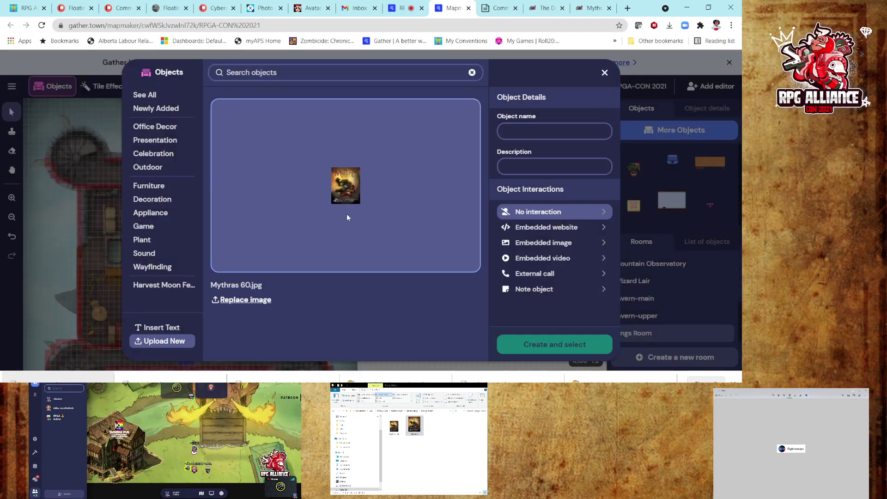
# - Name the new object "Mythras tome" and look at the settings of the Note object interaction
pyautogui.click(511, 134)
pyautogui.write('My')
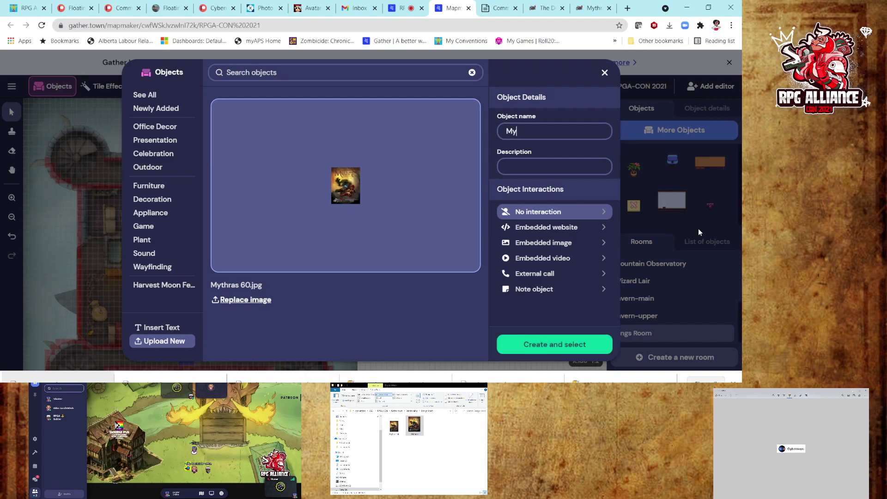
pyautogui.write('thras tome')
pyautogui.click(532, 291)
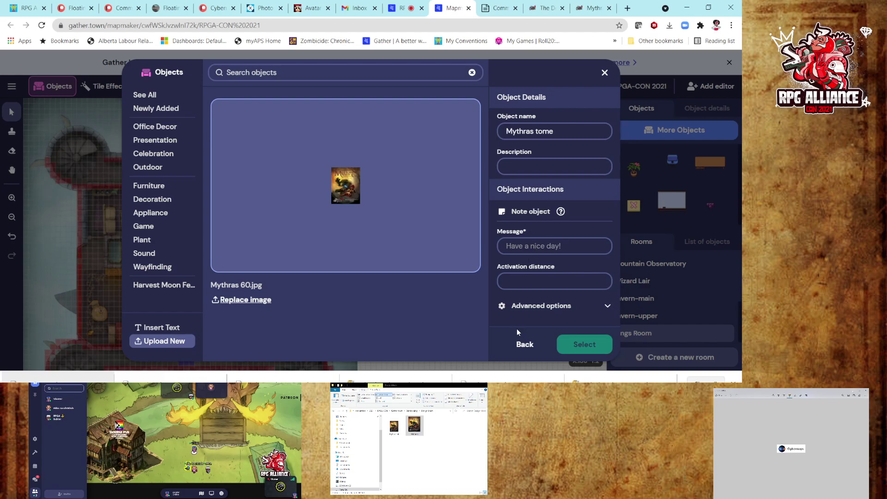
pyautogui.click(523, 341)
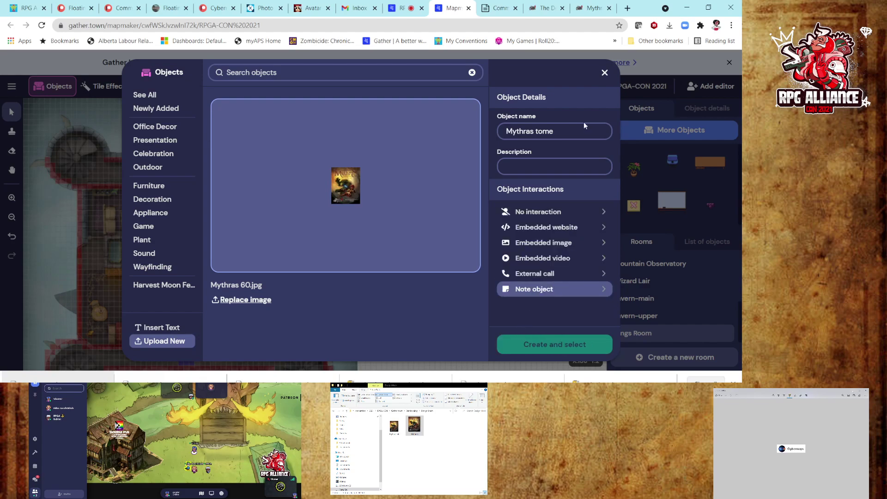
# - Copy the web address of the Mythras product page and set it as the object's embedded website URL
pyautogui.click(546, 12)
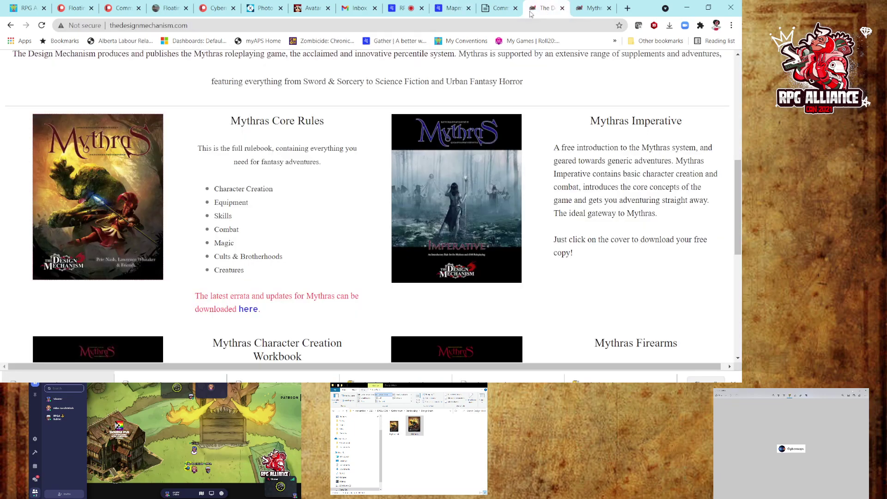
pyautogui.click(601, 6)
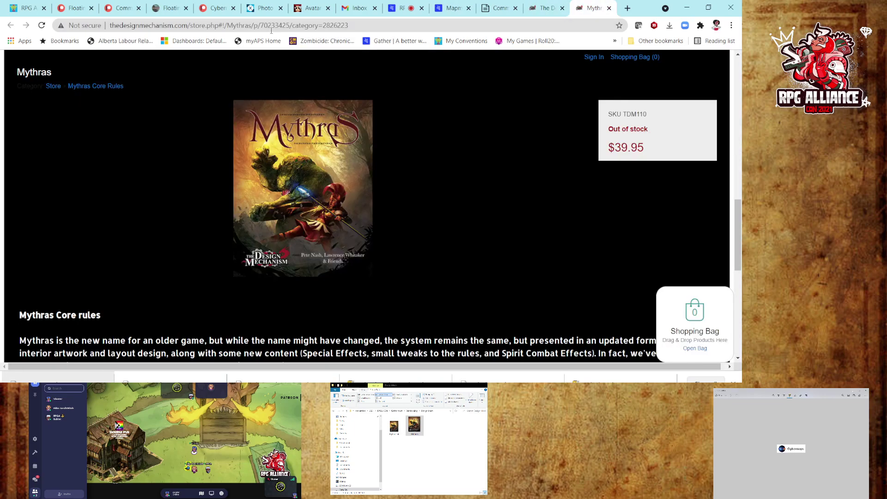
pyautogui.moveTo(360, 25); pyautogui.dragTo(109, 24)
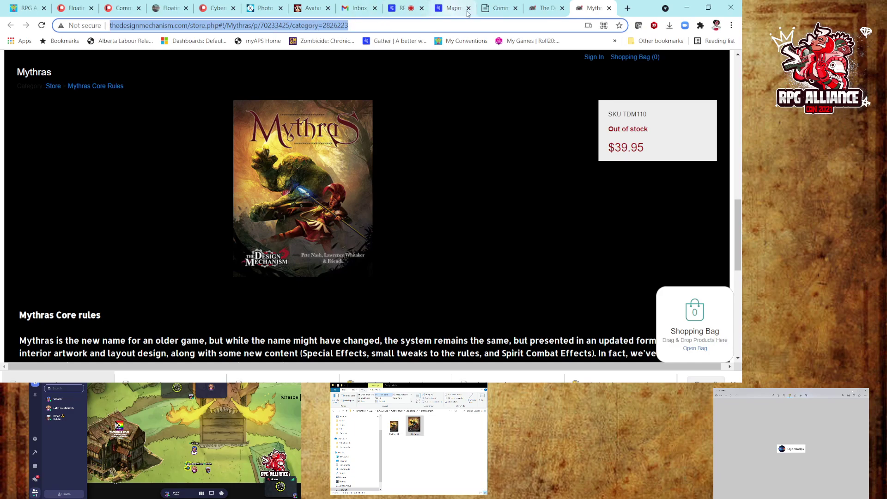
pyautogui.click(447, 12)
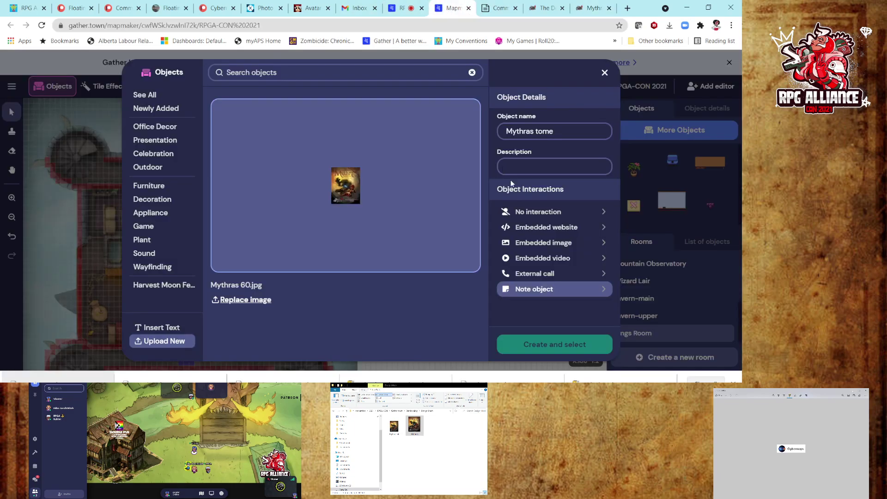
pyautogui.click(551, 228)
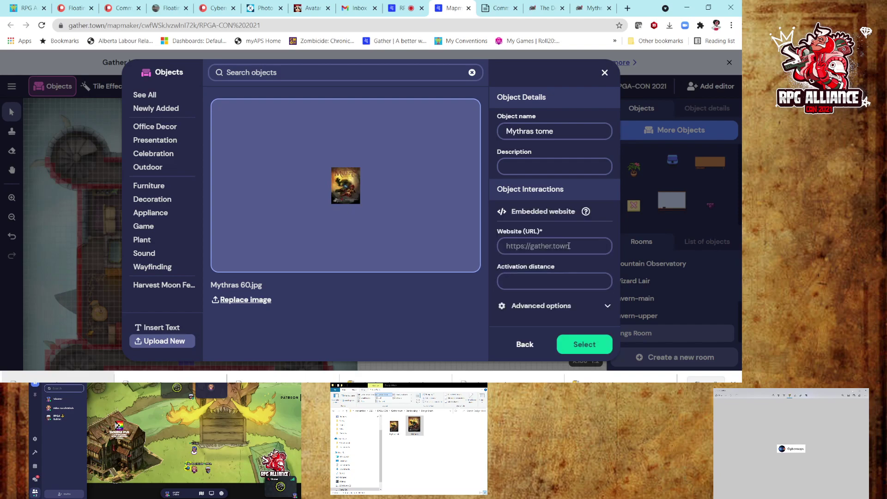
pyautogui.hotkey('ctrl', 'v')
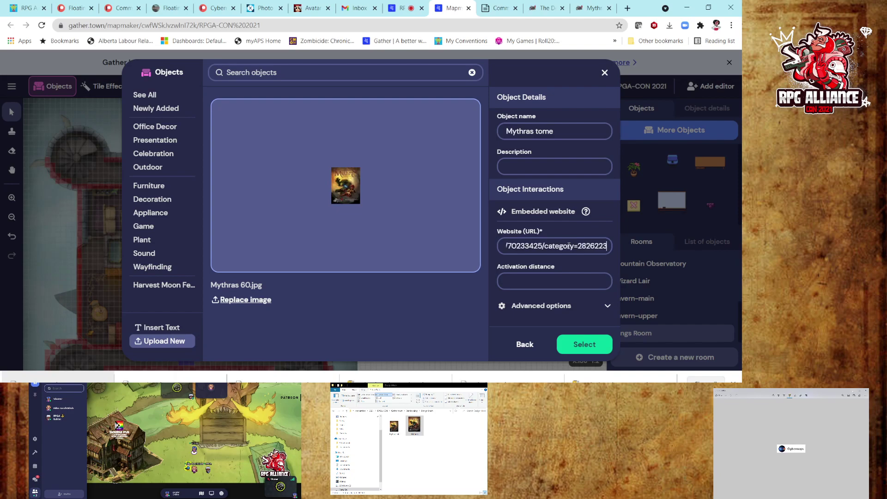
# - Set the embedded website's activation distance to 5 and create the Mythras tome object
pyautogui.click(539, 284)
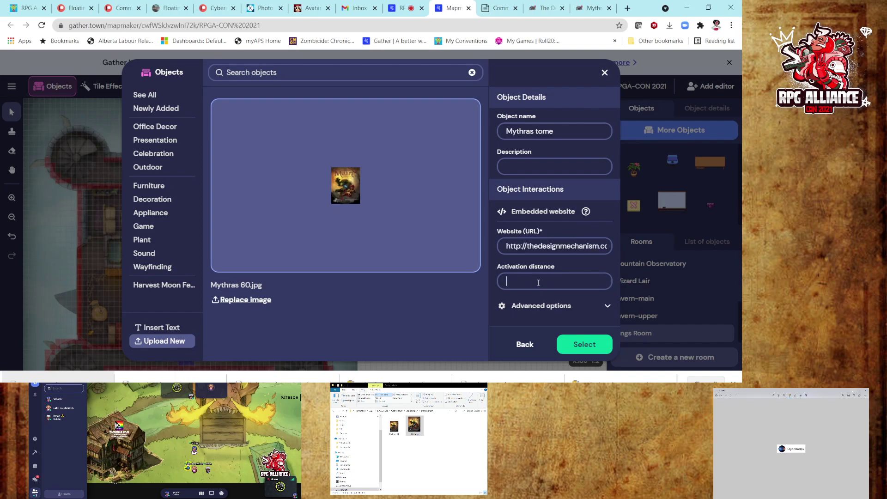
pyautogui.write('5')
pyautogui.click(576, 346)
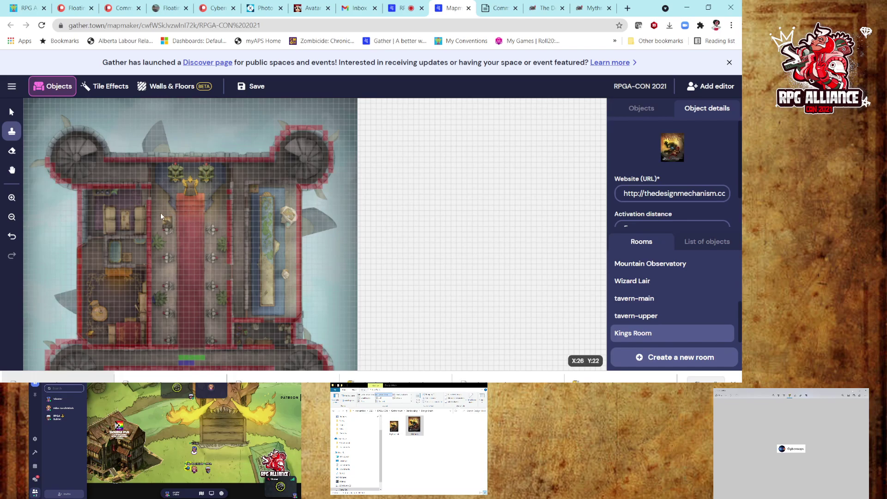
# - Place the Mythras tome on the upper end of the long table in the Kings Room's east chamber and save the map
pyautogui.click(189, 185)
pyautogui.click(267, 203)
pyautogui.click(258, 89)
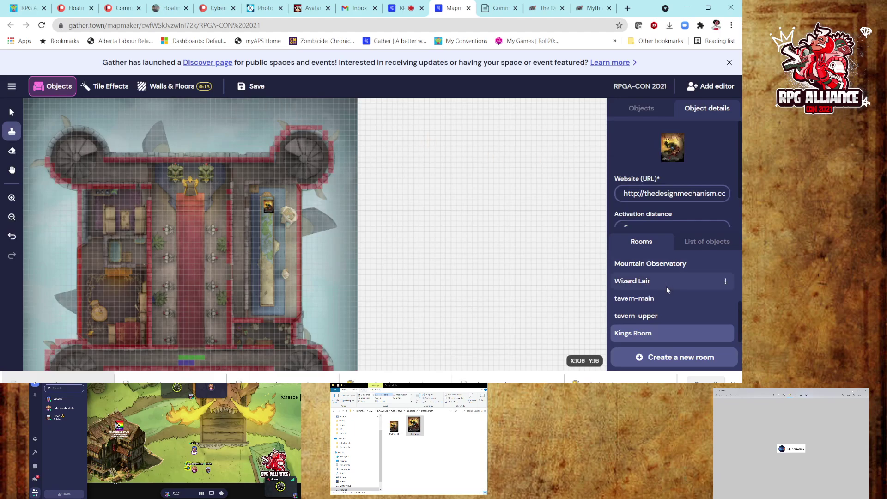
# - Open the Festival Grounds room and bring the vendor tents around the Design Mechanism logo into close view
pyautogui.scroll(-1, 665, 288)
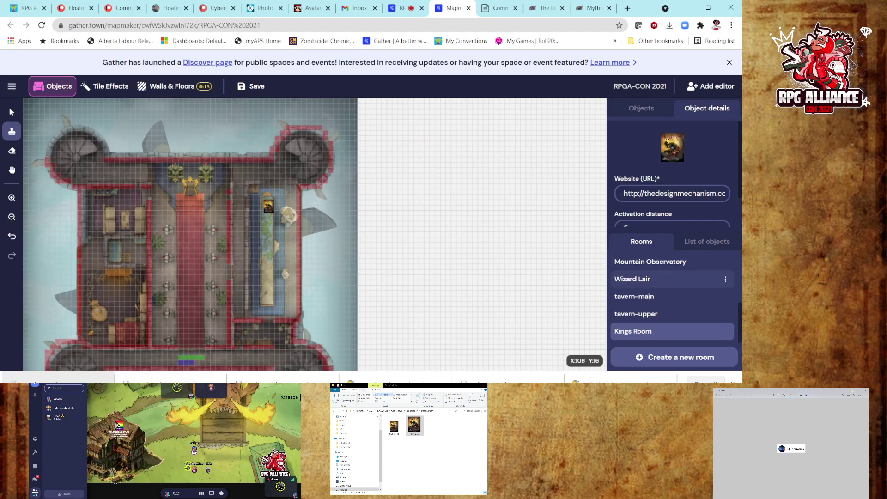
pyautogui.scroll(5, 631, 265)
pyautogui.click(632, 265)
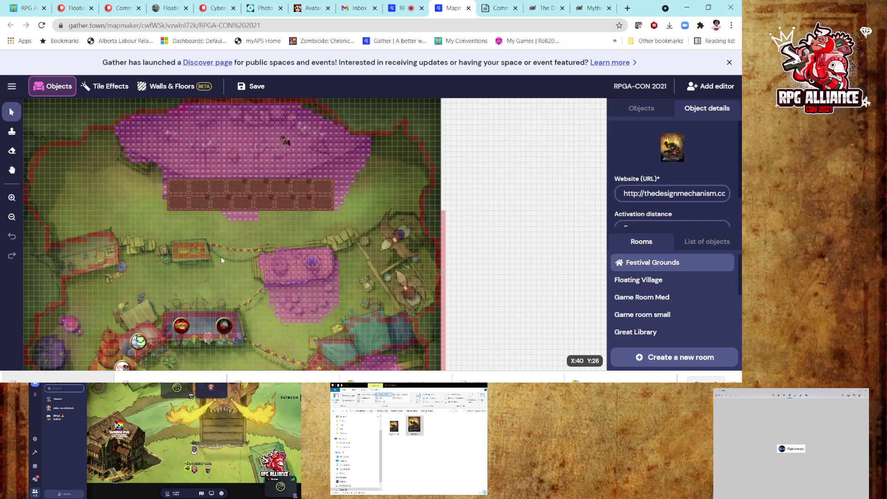
pyautogui.click(12, 170)
pyautogui.moveTo(150, 169); pyautogui.dragTo(152, 162)
pyautogui.moveTo(149, 250); pyautogui.dragTo(146, 102)
pyautogui.moveTo(146, 271); pyautogui.dragTo(132, 146)
pyautogui.moveTo(135, 305); pyautogui.dragTo(137, 257)
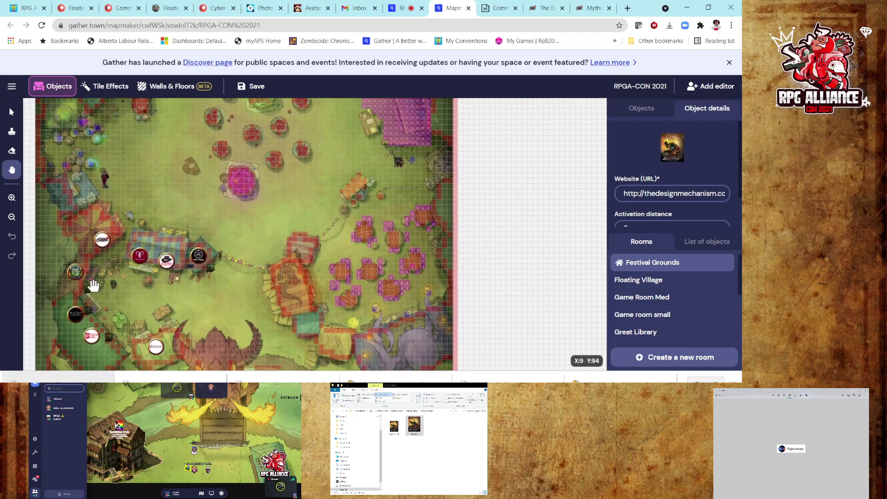
pyautogui.scroll(2, 90, 278)
pyautogui.scroll(3, 90, 277)
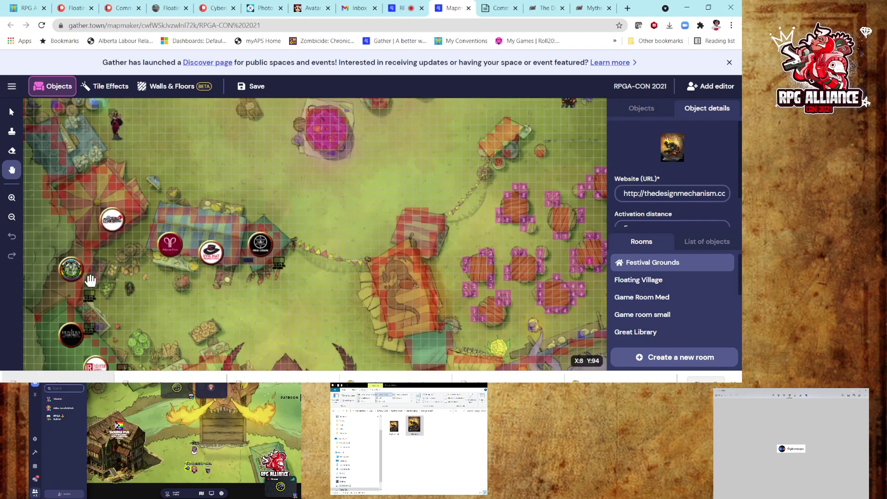
pyautogui.scroll(3, 93, 268)
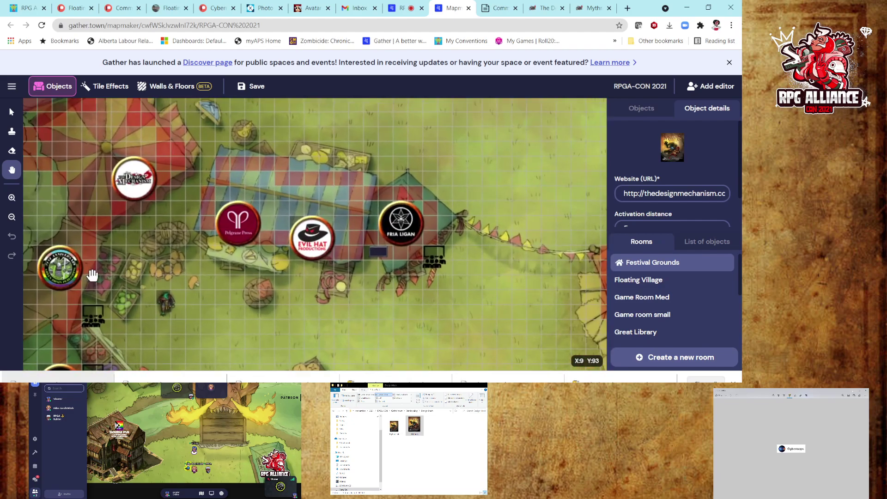
pyautogui.scroll(1, 92, 273)
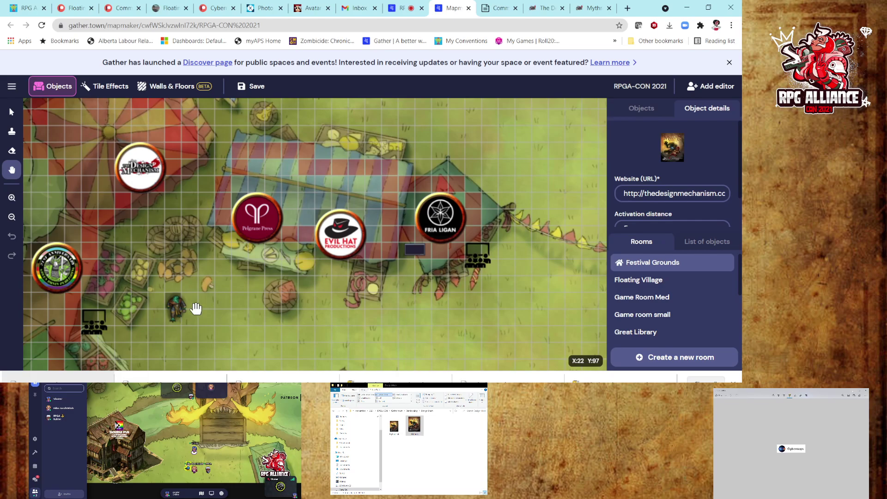
# - Choose the Portal tile effect for stamping on the Festival Grounds map
pyautogui.click(113, 88)
pyautogui.click(11, 112)
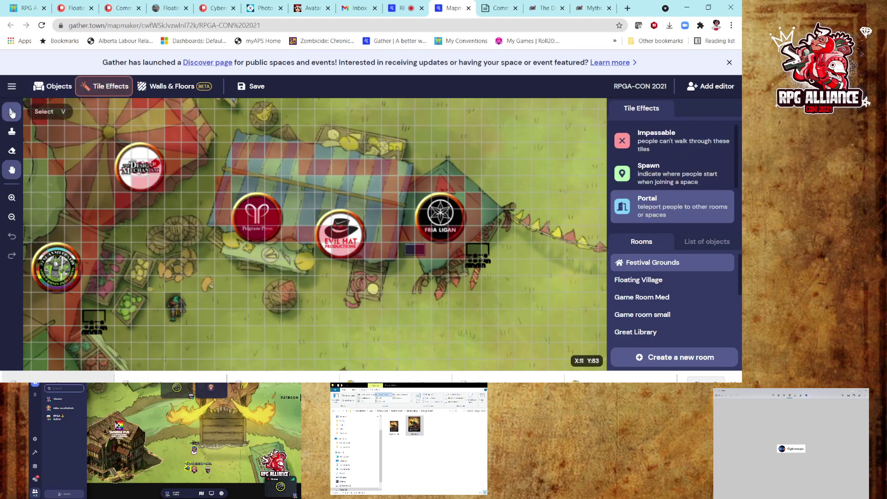
pyautogui.click(653, 208)
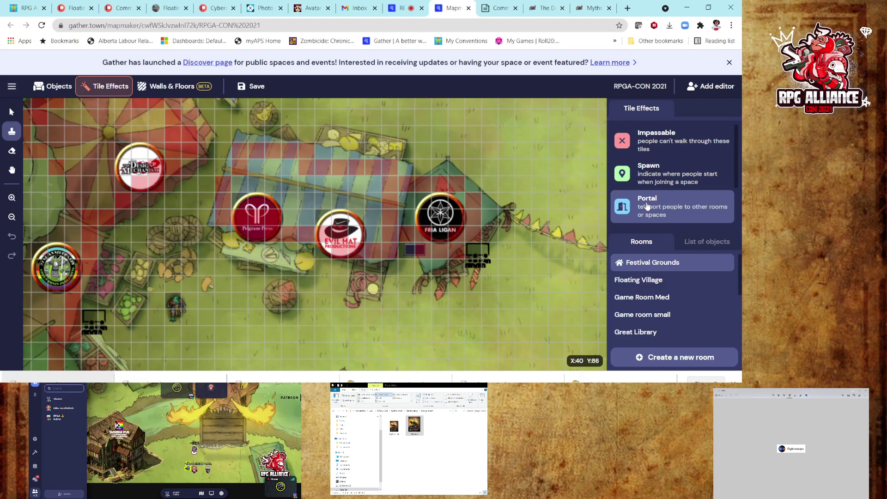
# - Place a room portal on the tile beside The Design Mechanism badge, leading to the lower corridor of the Kings Room
pyautogui.click(173, 187)
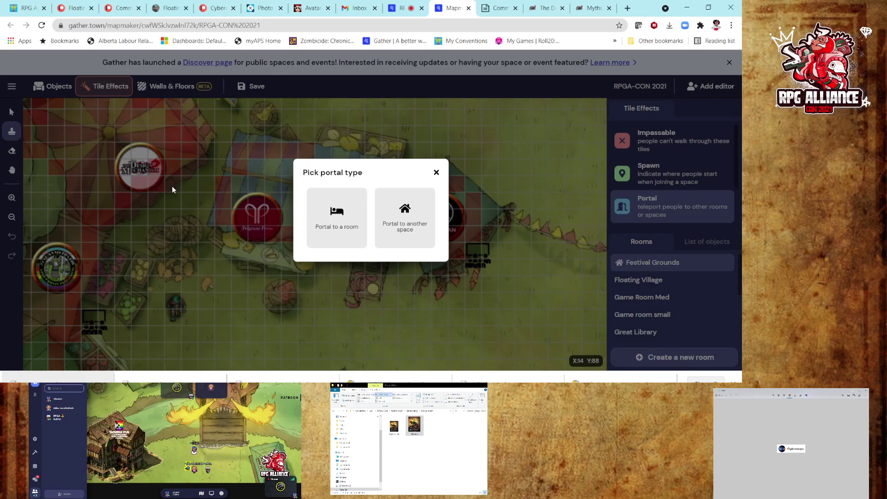
pyautogui.click(333, 221)
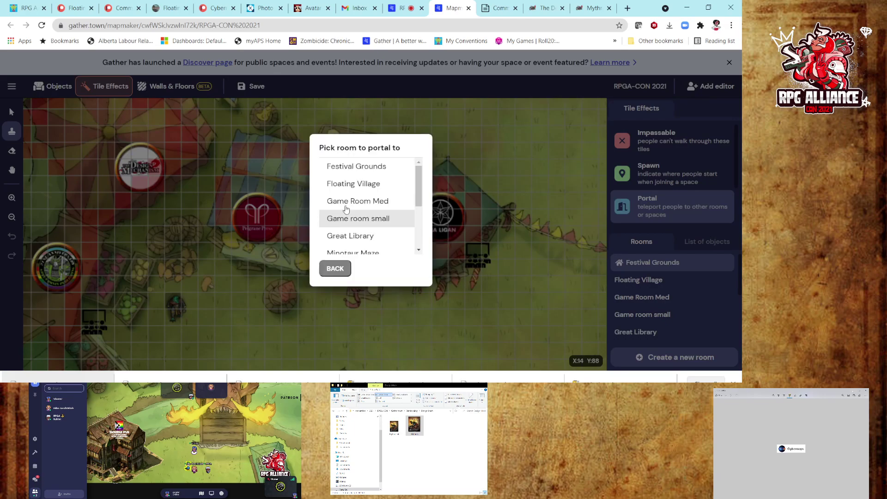
pyautogui.scroll(-2, 349, 205)
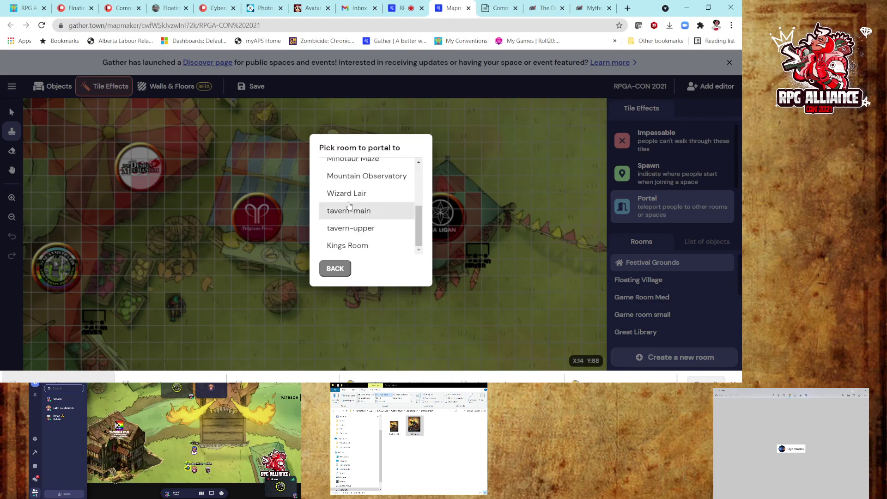
pyautogui.click(347, 247)
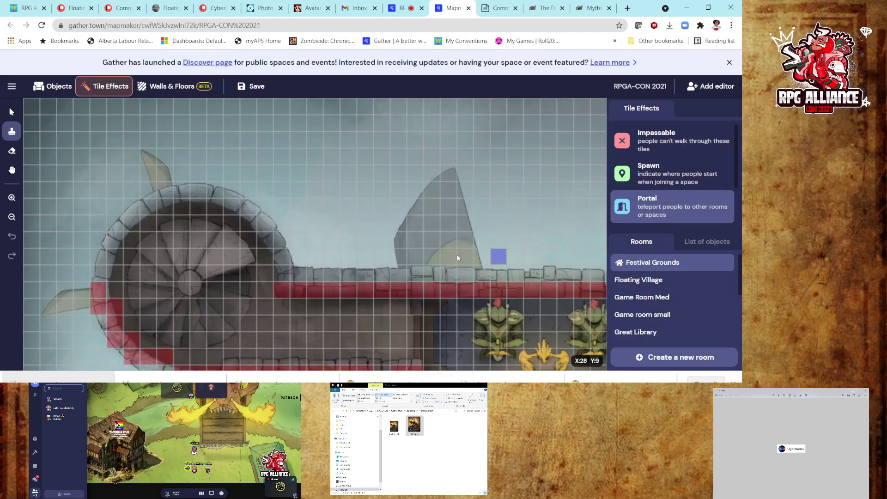
pyautogui.scroll(-5, 444, 300)
pyautogui.scroll(-15, 525, 351)
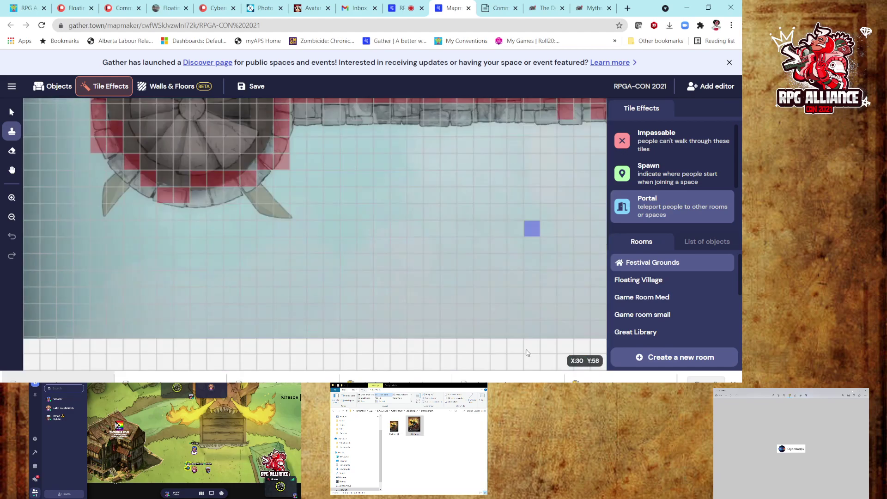
pyautogui.scroll(6, 527, 351)
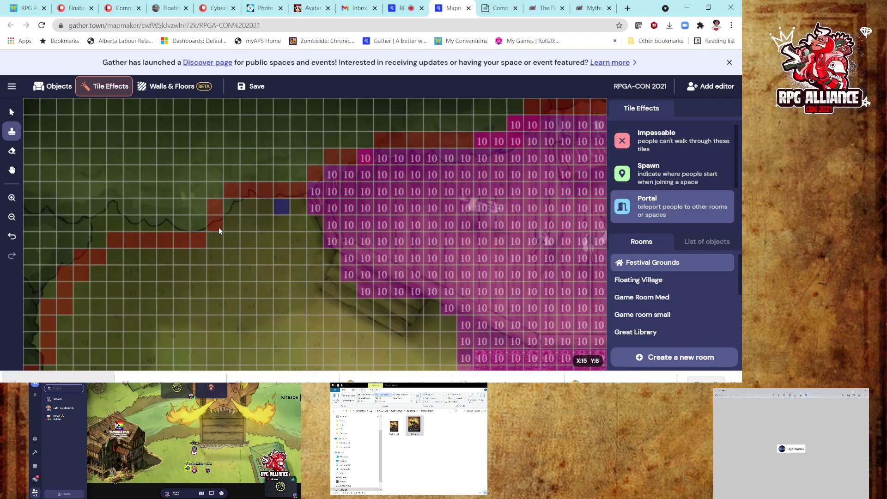
# - Add a second room portal on the adjacent tile X:15 Y:88, leading to the green spawn tiles in the Kings Room's lower corridor
pyautogui.scroll(-4, 218, 227)
pyautogui.scroll(-4, 218, 227)
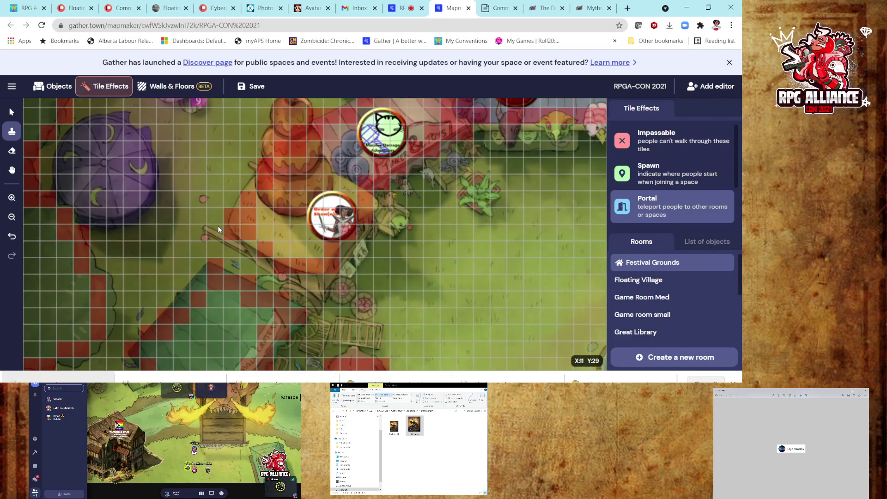
pyautogui.scroll(-5, 217, 225)
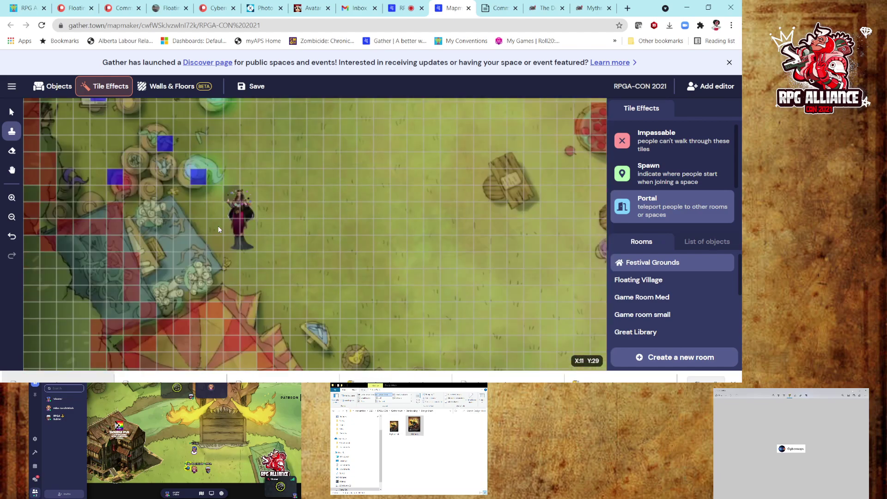
pyautogui.scroll(3, 218, 226)
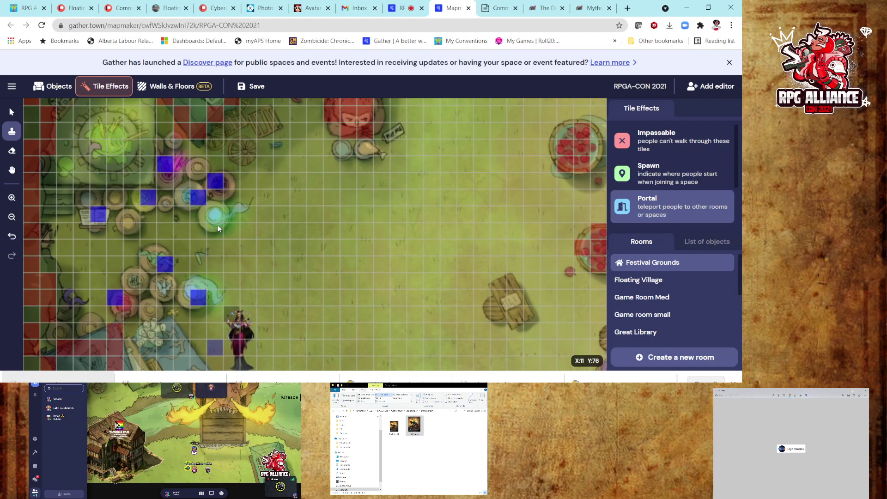
pyautogui.scroll(-10, 217, 225)
pyautogui.scroll(3, 219, 227)
pyautogui.scroll(2, 218, 225)
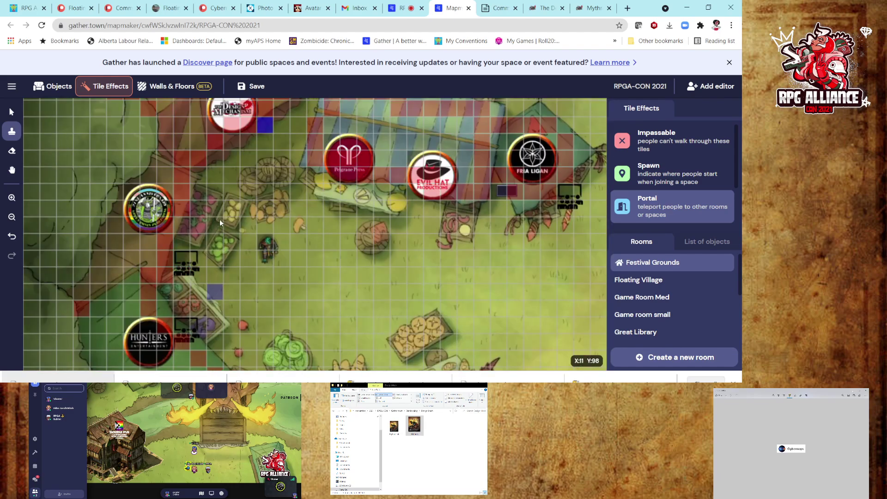
pyautogui.click(283, 126)
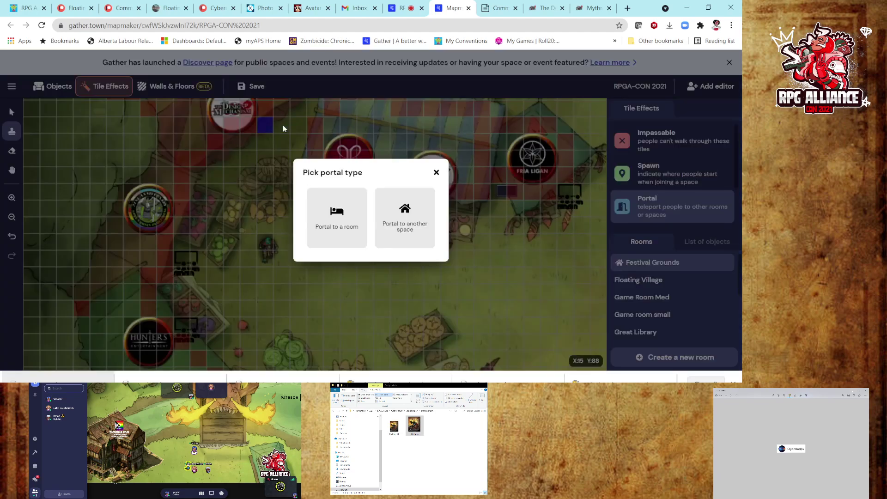
pyautogui.click(340, 223)
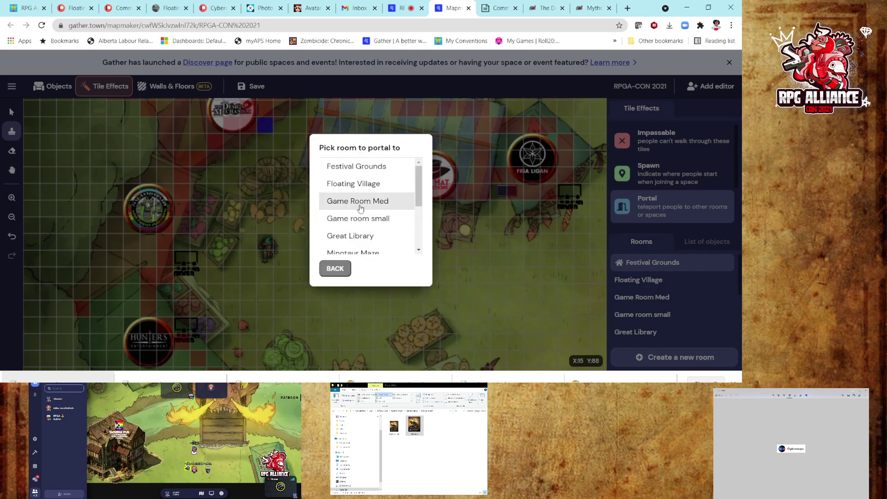
pyautogui.scroll(-3, 361, 209)
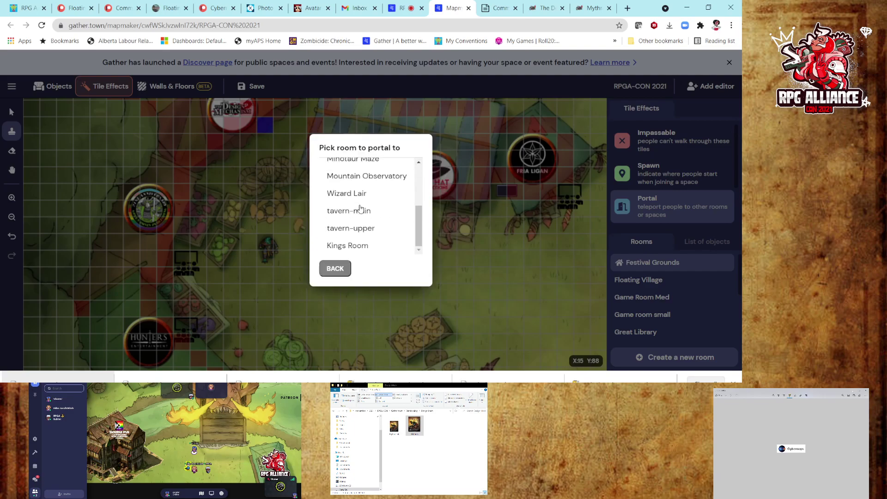
pyautogui.click(349, 246)
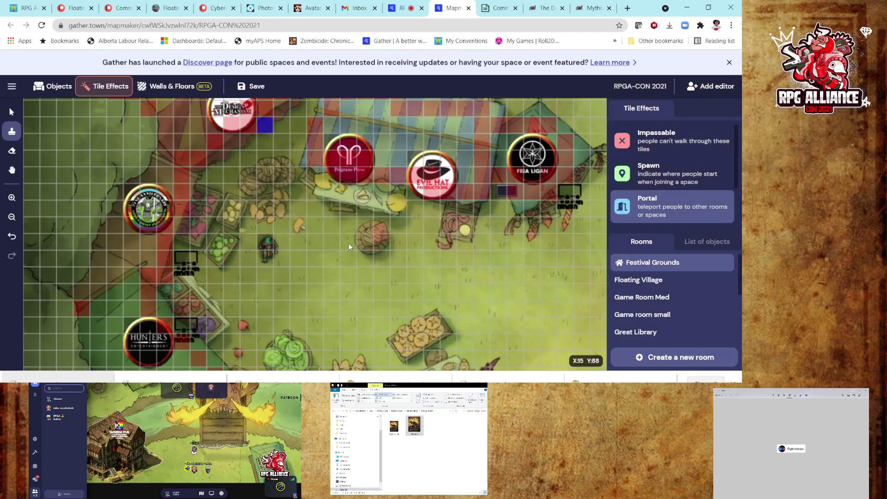
pyautogui.click(433, 251)
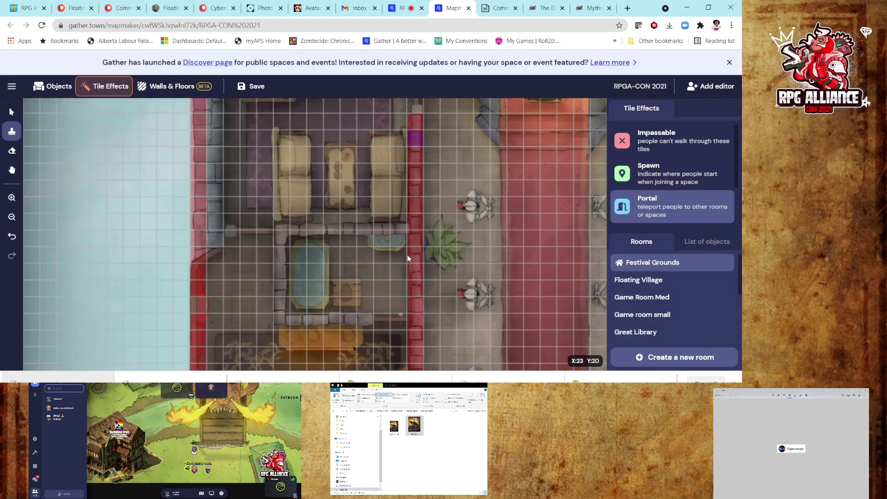
pyautogui.scroll(-4, 487, 249)
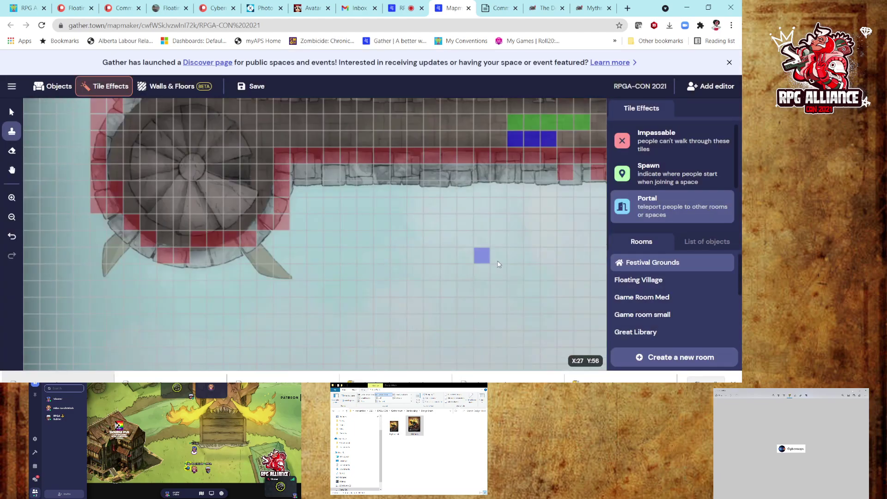
pyautogui.click(586, 126)
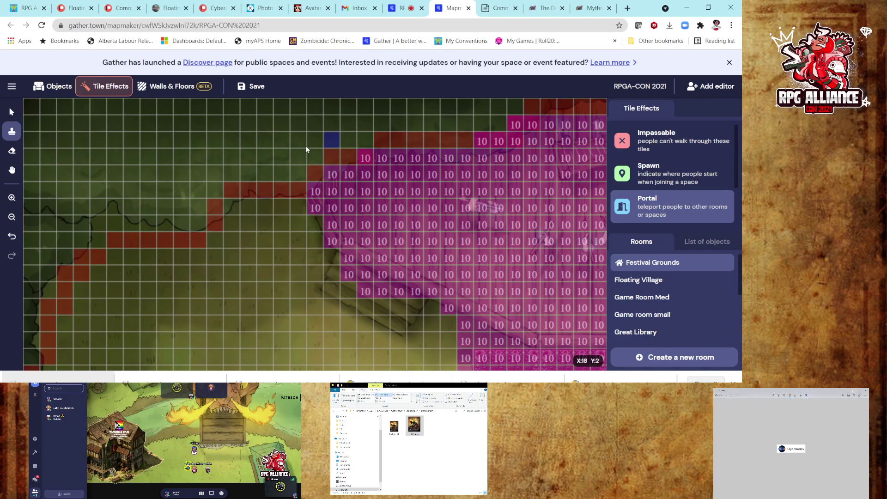
# - Save the map changes and switch to the live RPGA-CON 2021 space
pyautogui.click(262, 87)
pyautogui.click(398, 8)
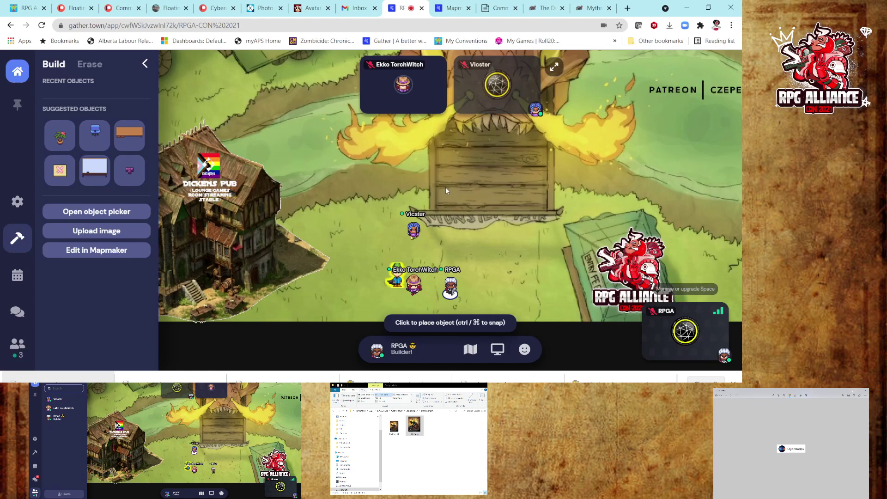
# - Walk the avatar from the monster gate up past the dragon head to the hooded figure near the Pelgrane Press stall
pyautogui.press('Right')
pyautogui.press('Right')
pyautogui.press('Up')
pyautogui.press('Up')
pyautogui.press('Up')
pyautogui.press('Up')
pyautogui.press('Up')
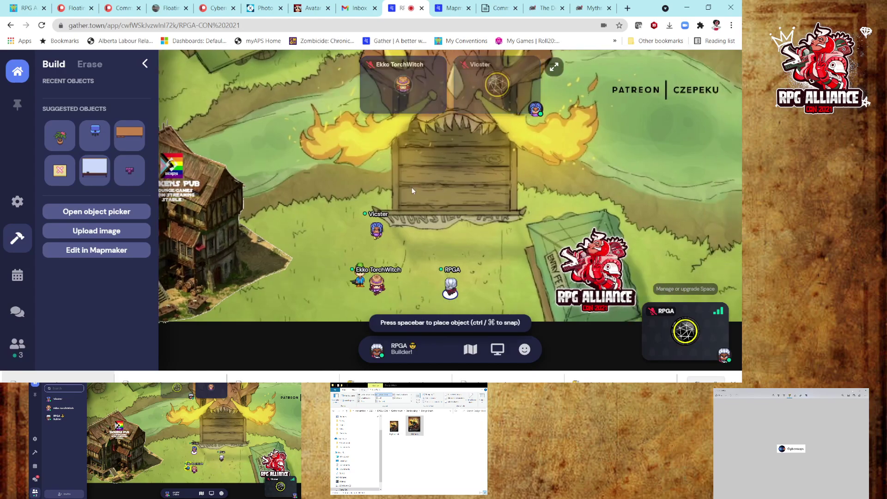
pyautogui.press('Up')
pyautogui.press('Up')
pyautogui.press('Up')
pyautogui.press('Up')
pyautogui.press('Up')
pyautogui.press('Up')
pyautogui.press('Up')
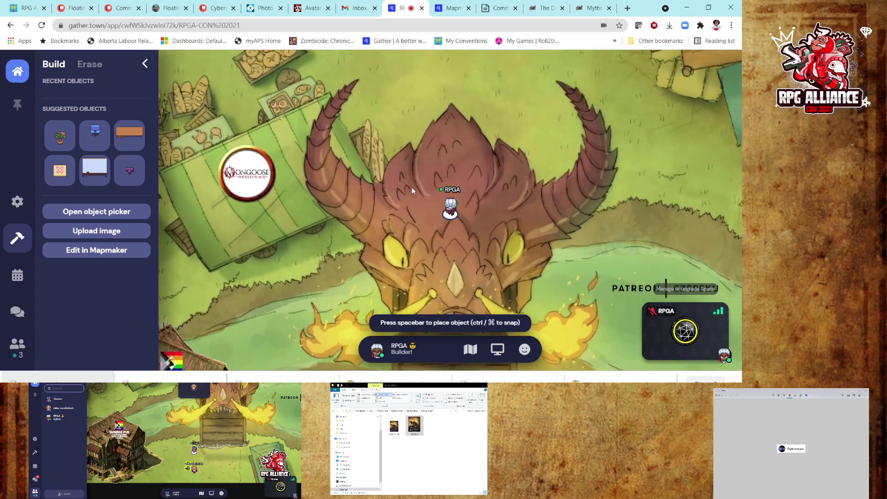
pyautogui.press('Up')
pyautogui.press('Up')
pyautogui.press('Up')
pyautogui.press('Up')
pyautogui.press('Up')
pyautogui.press('Up')
pyautogui.press('Up')
pyautogui.press('Left')
pyautogui.press('Left')
pyautogui.press('Left')
pyautogui.press('Left')
pyautogui.press('Left')
pyautogui.press('Left')
pyautogui.press('Left')
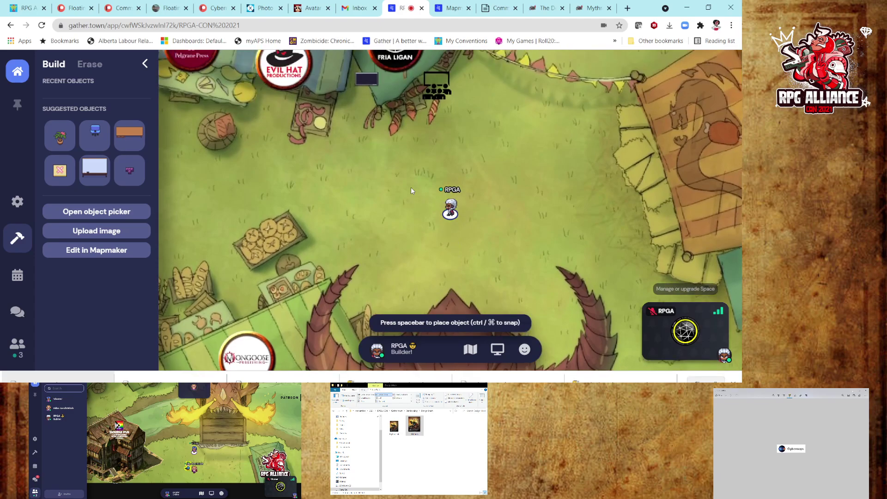
pyautogui.press('Left')
pyautogui.press('Left')
pyautogui.press('Left')
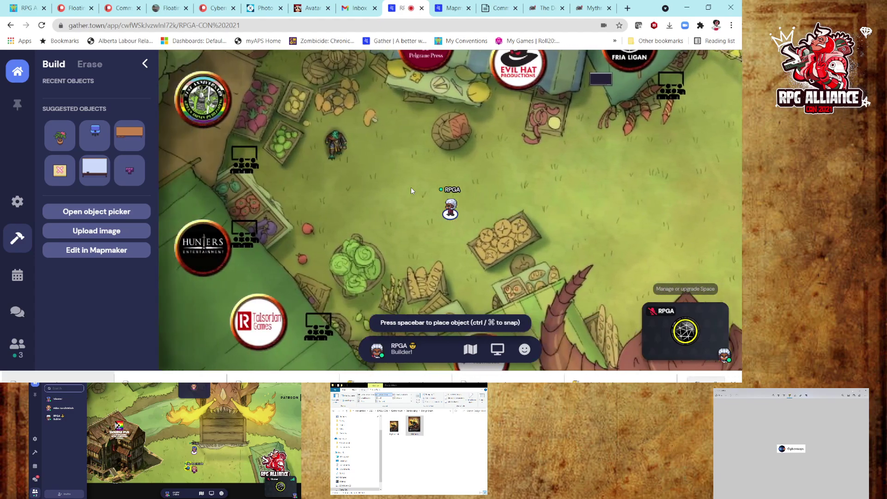
pyautogui.press('Up')
pyautogui.press('Up')
pyautogui.press('Up')
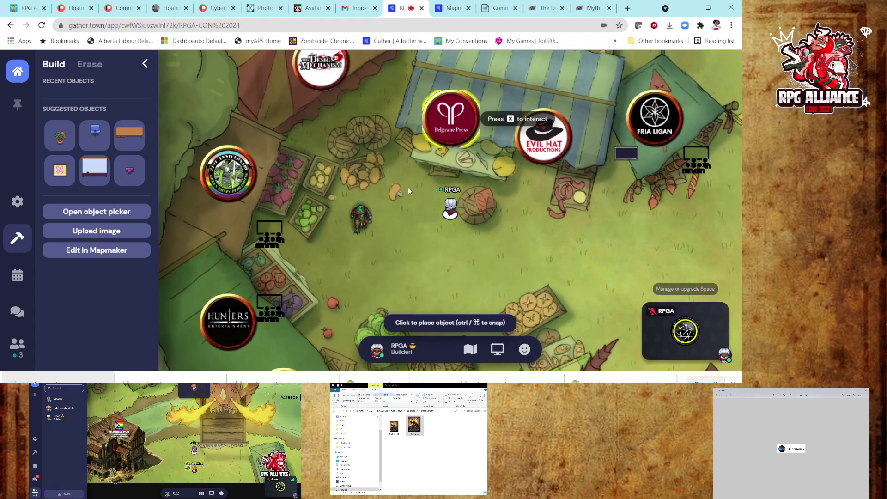
pyautogui.press('Left')
pyautogui.press('Left')
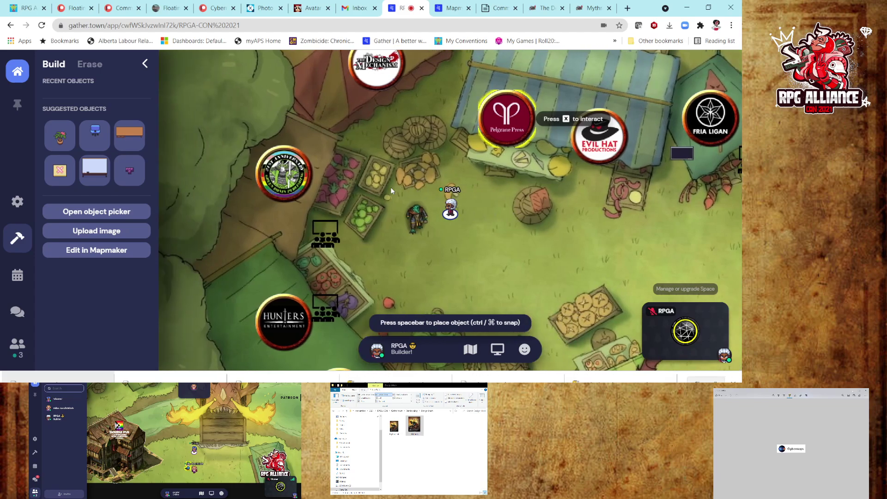
pyautogui.press('Left')
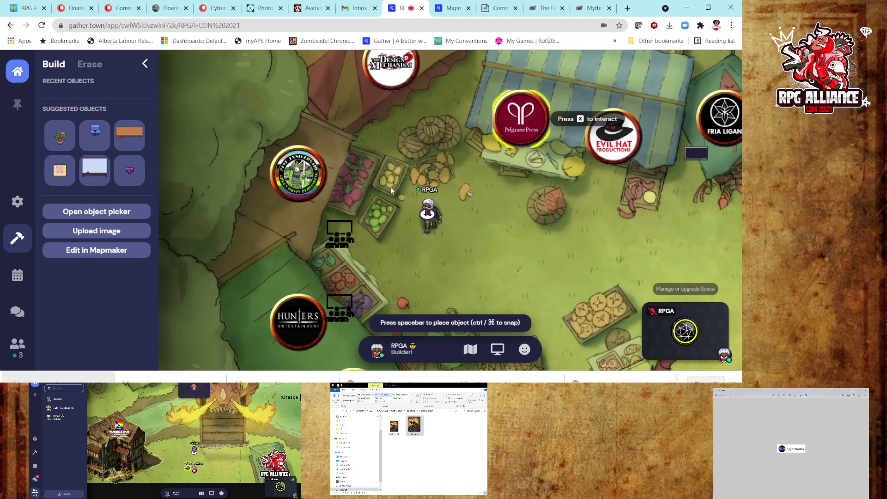
# - Interact with the hooded figure beside the vegetable crates, read its note and close it
pyautogui.press('space')
pyautogui.press('Right')
pyautogui.press('Right')
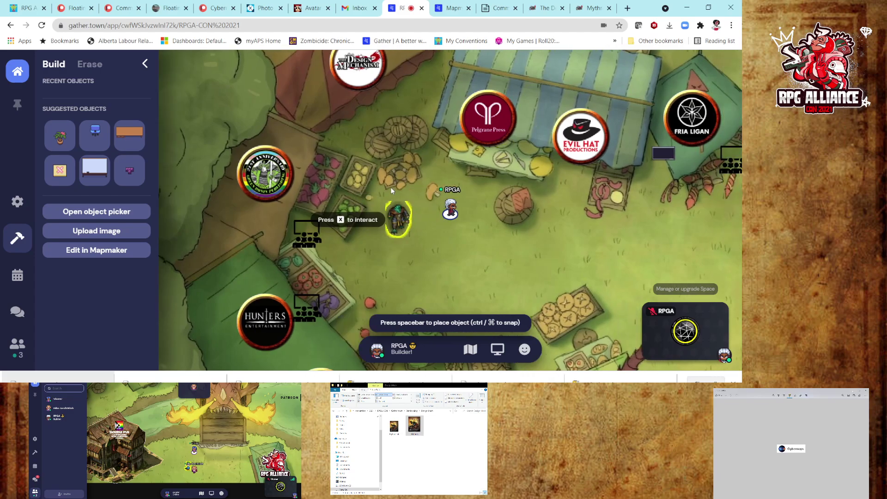
pyautogui.press('x')
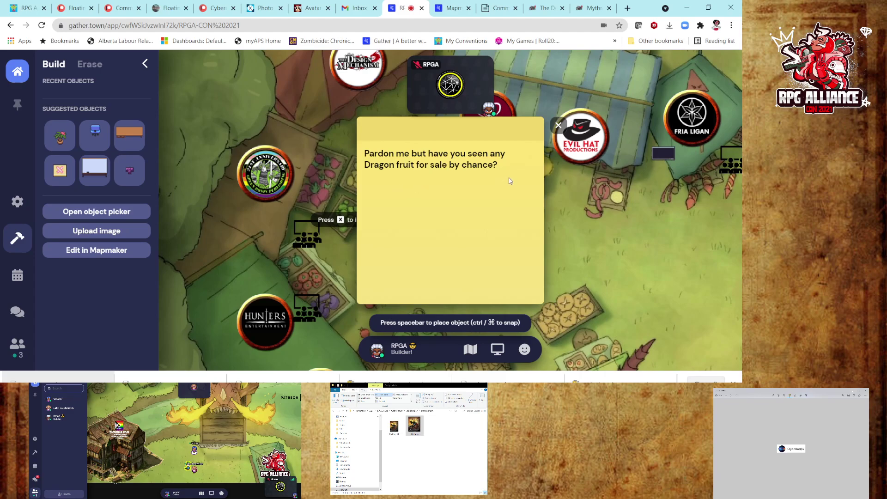
pyautogui.press('Escape')
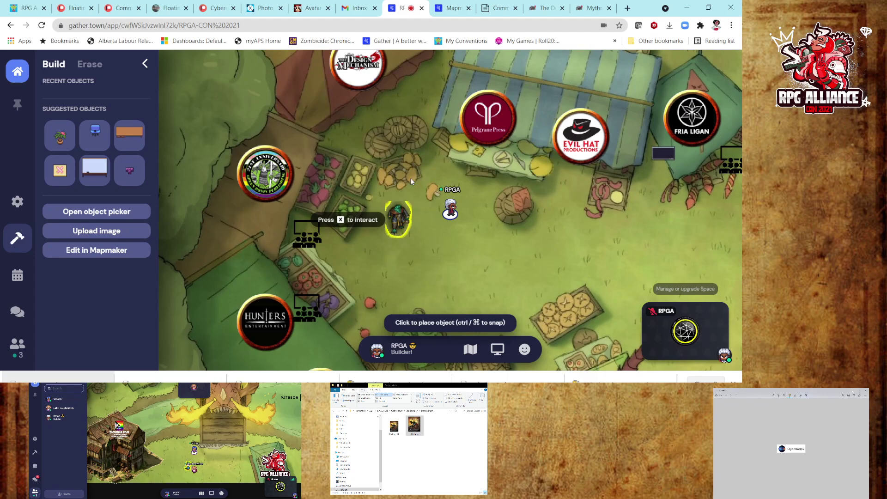
# - Walk the avatar up to The Design Mechanism badge, view its linked content and close it
pyautogui.press('Up')
pyautogui.press('Up')
pyautogui.press('Left')
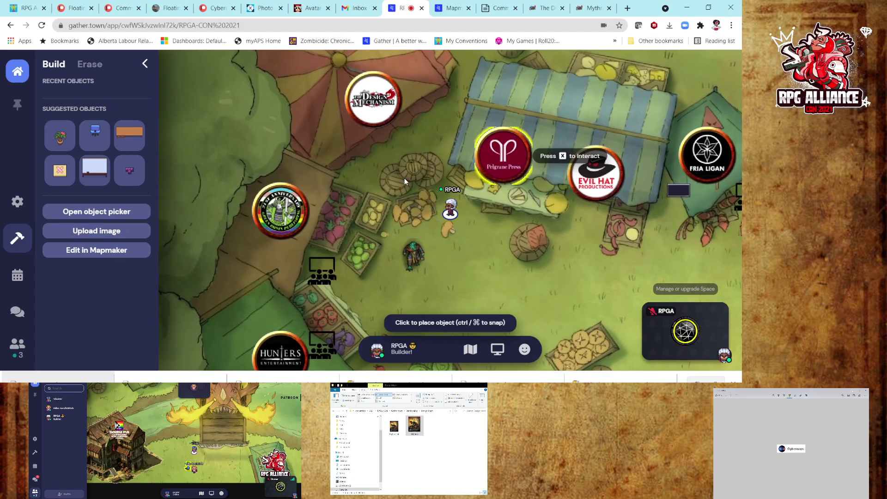
pyautogui.press('Left')
pyautogui.press('Up')
pyautogui.press('Up')
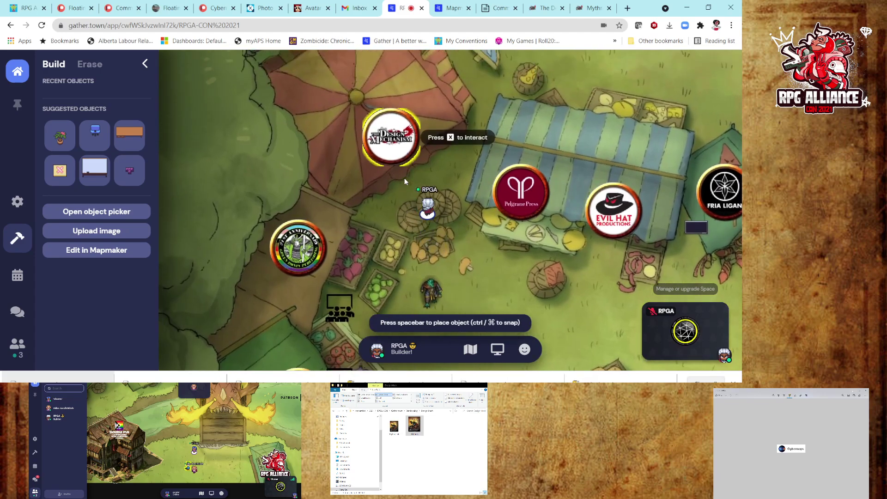
pyautogui.press('x')
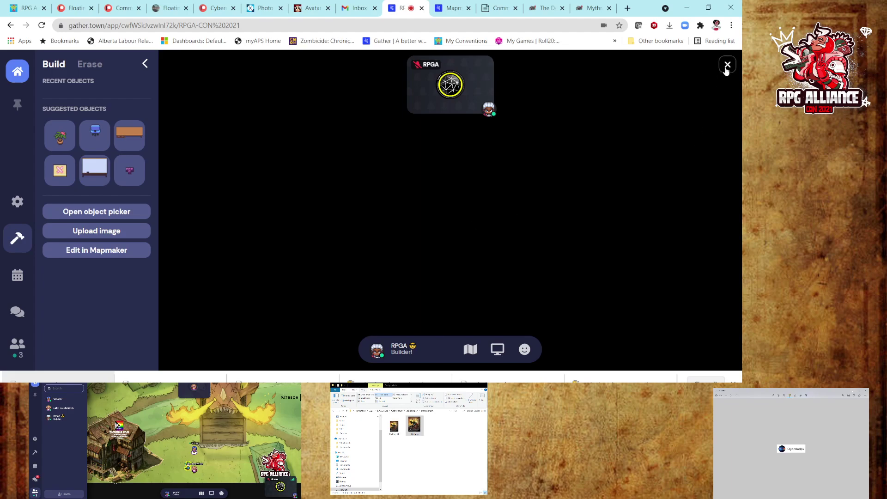
pyautogui.click(727, 65)
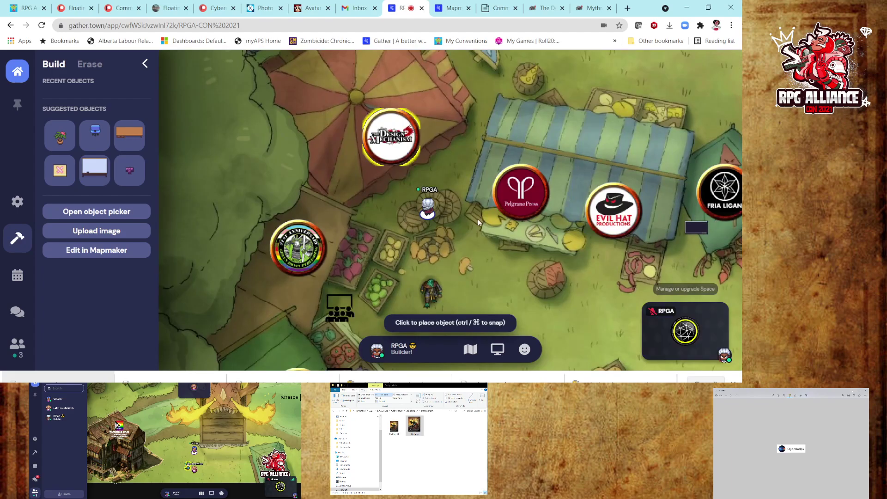
# - Walk the avatar through the portal beside The Design Mechanism badge and display the Kings Room minimap
pyautogui.press('Up')
pyautogui.press('Up')
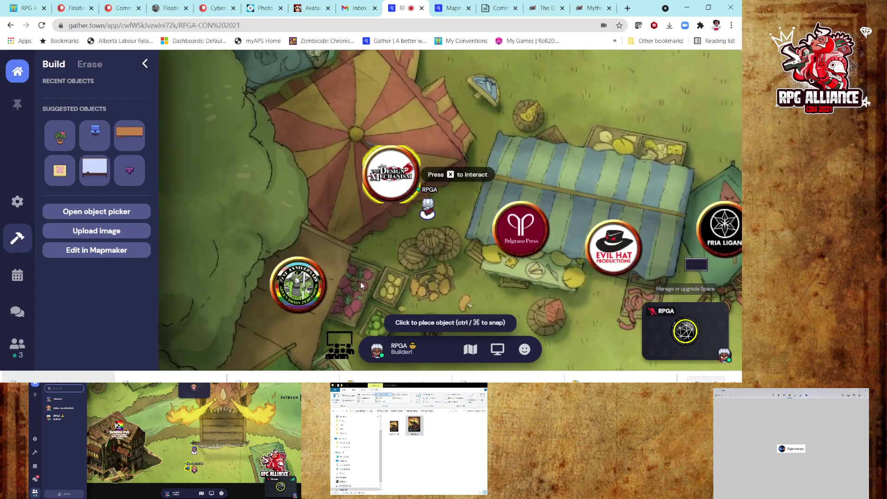
pyautogui.press('Up')
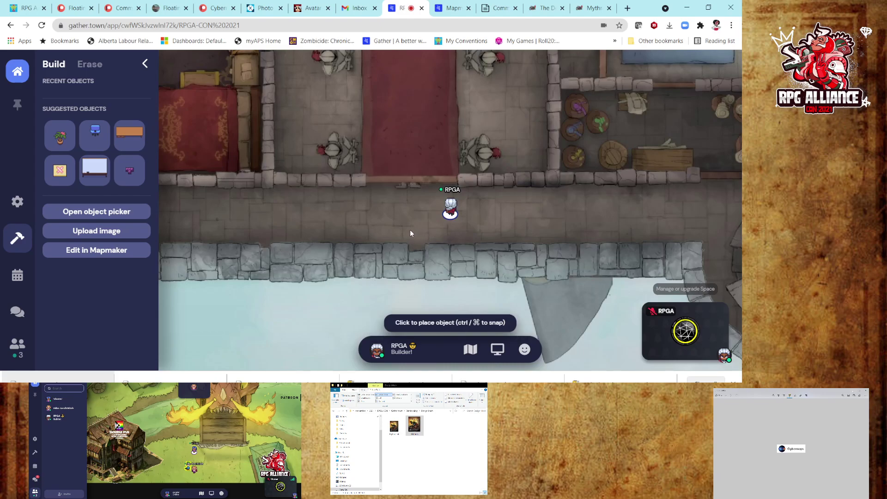
pyautogui.click(470, 351)
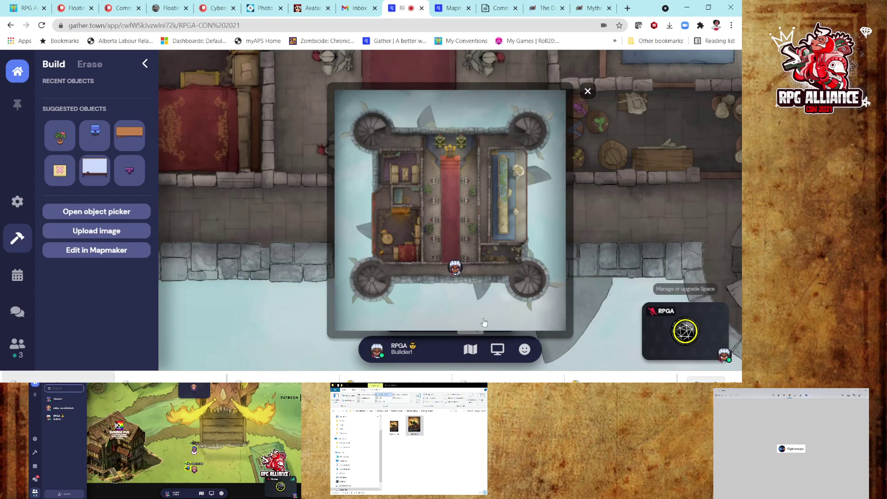
# - Close the minimap and open the Kings Room in the Mapmaker at the lower corridor with the spawn and portal tiles
pyautogui.click(588, 91)
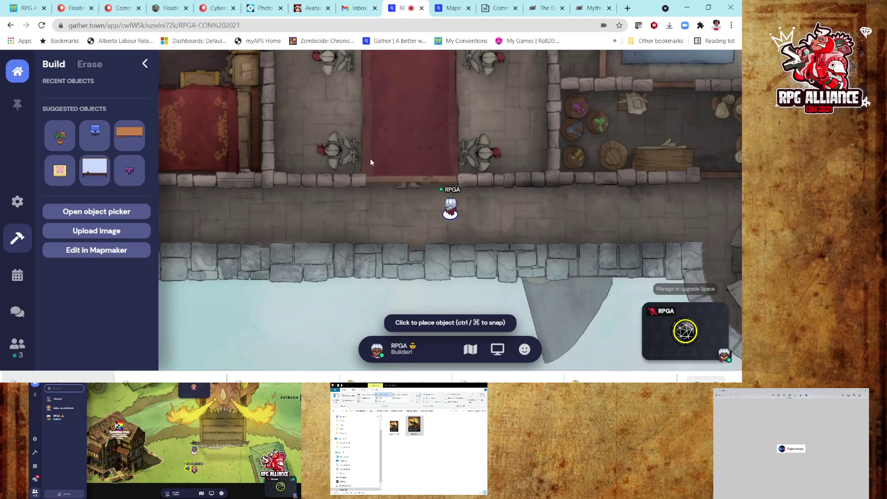
pyautogui.click(456, 12)
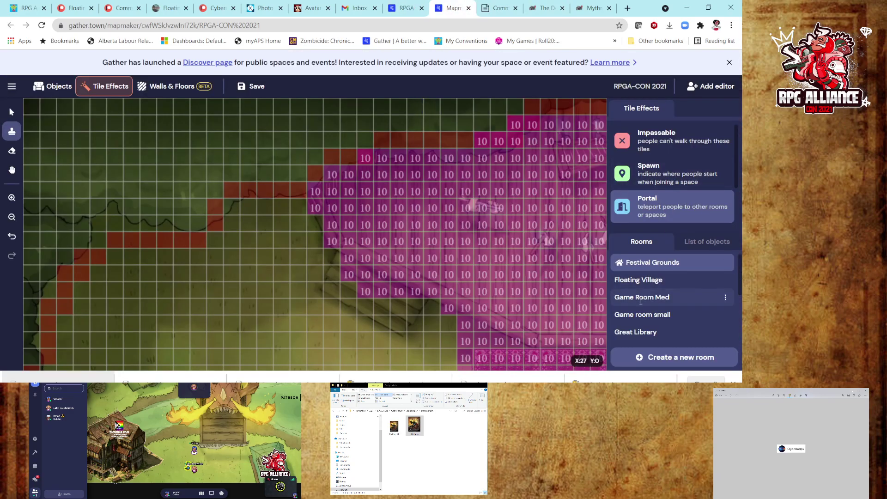
pyautogui.scroll(-5, 641, 301)
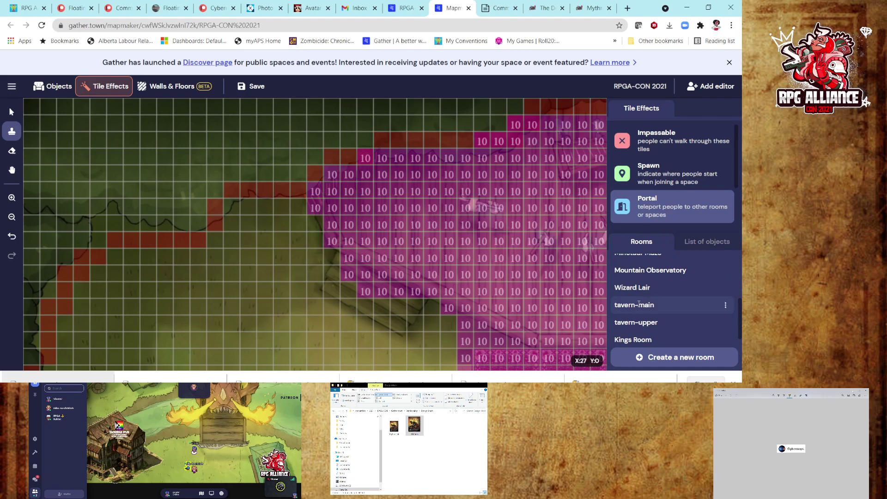
pyautogui.click(632, 339)
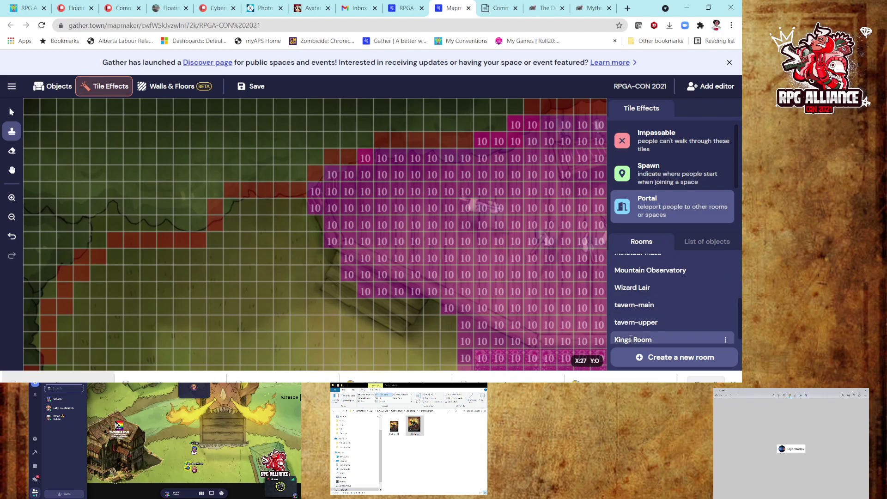
pyautogui.scroll(-10, 482, 276)
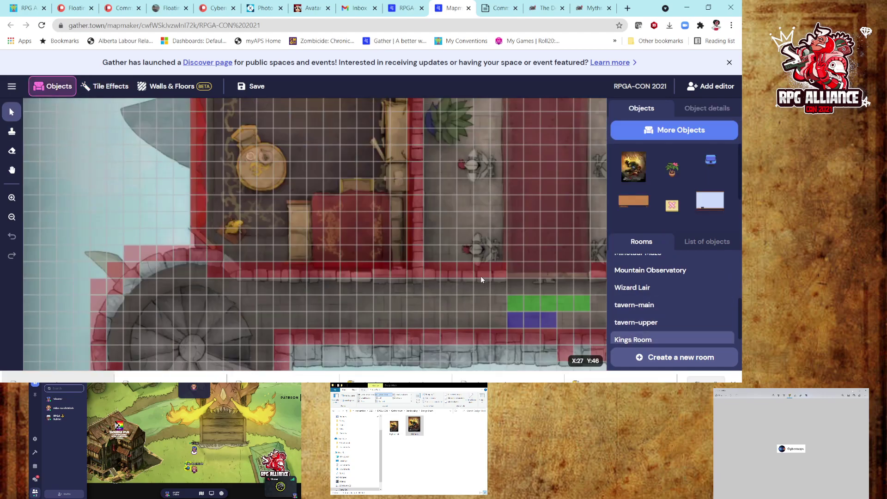
pyautogui.scroll(2, 482, 276)
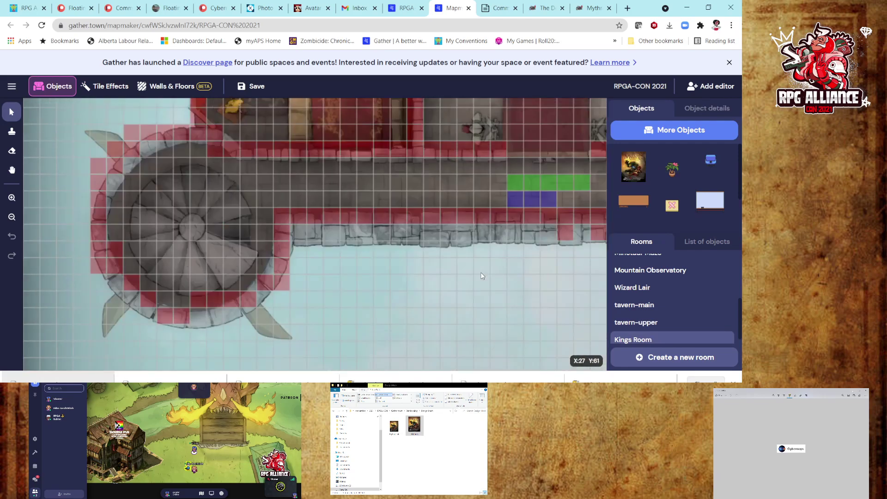
# - Start a new object image upload and browse File Explorer to the folder of round logo tokens
pyautogui.click(11, 112)
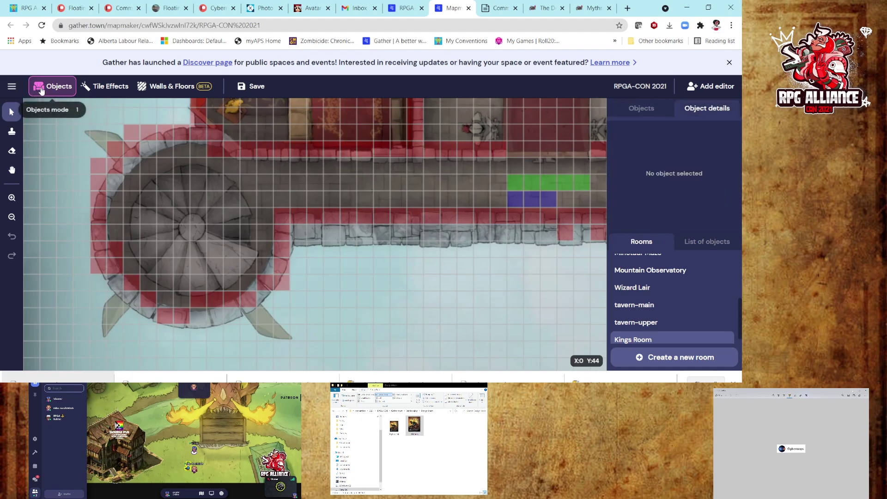
pyautogui.click(642, 109)
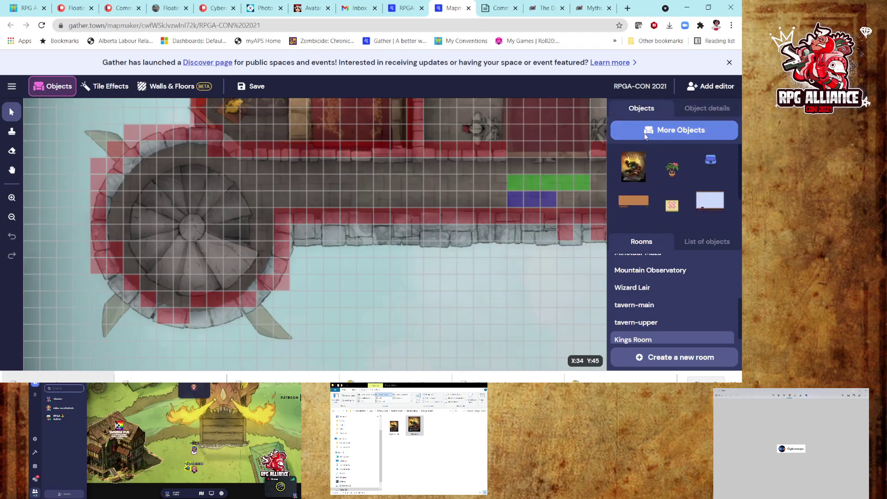
pyautogui.click(644, 133)
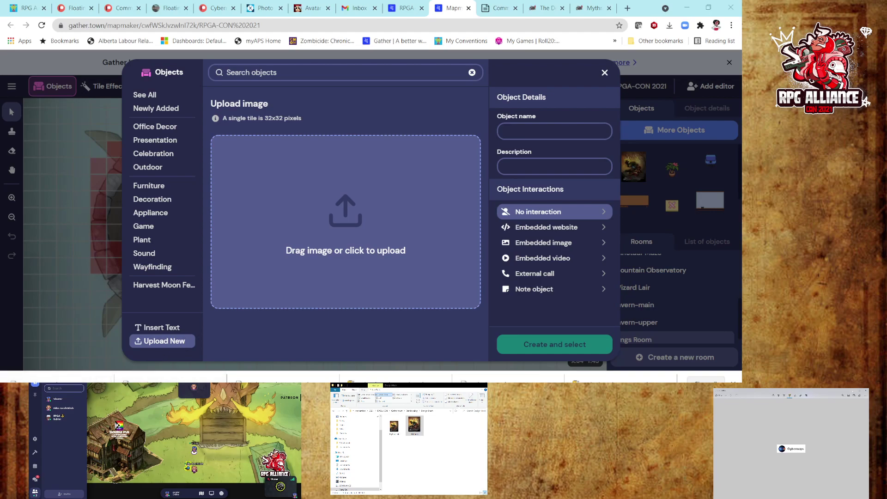
pyautogui.click(409, 411)
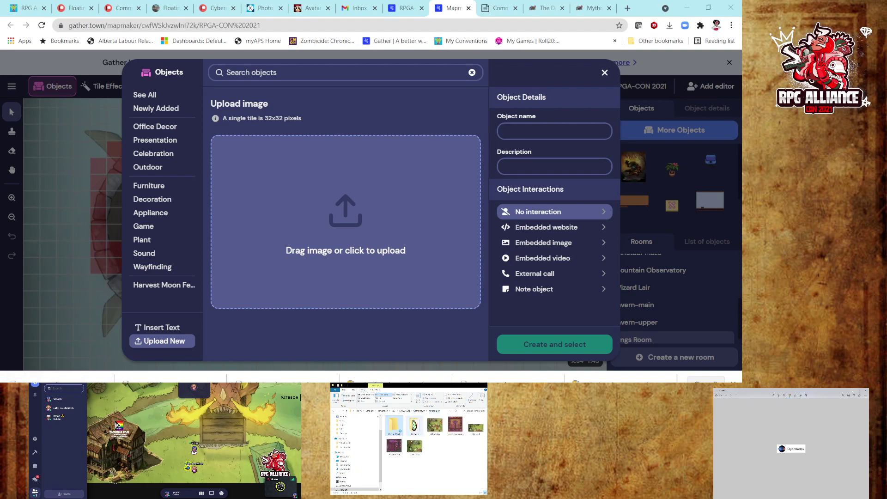
pyautogui.click(414, 425)
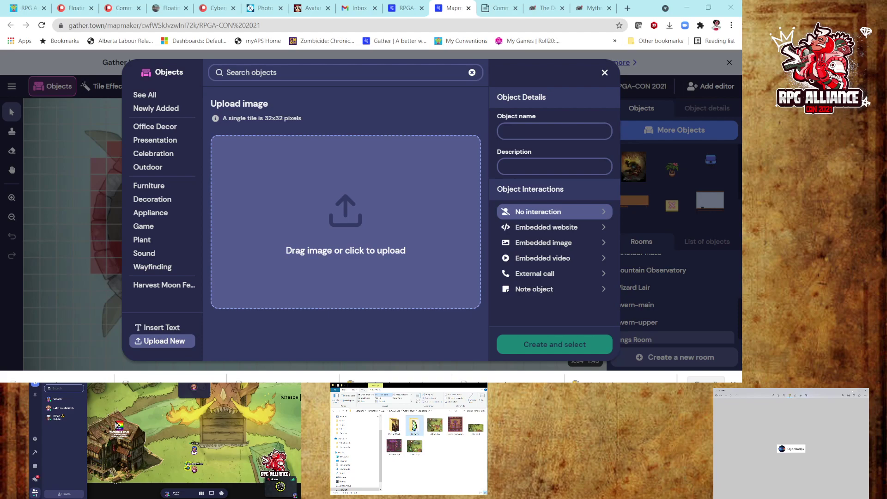
pyautogui.doubleClick(415, 424)
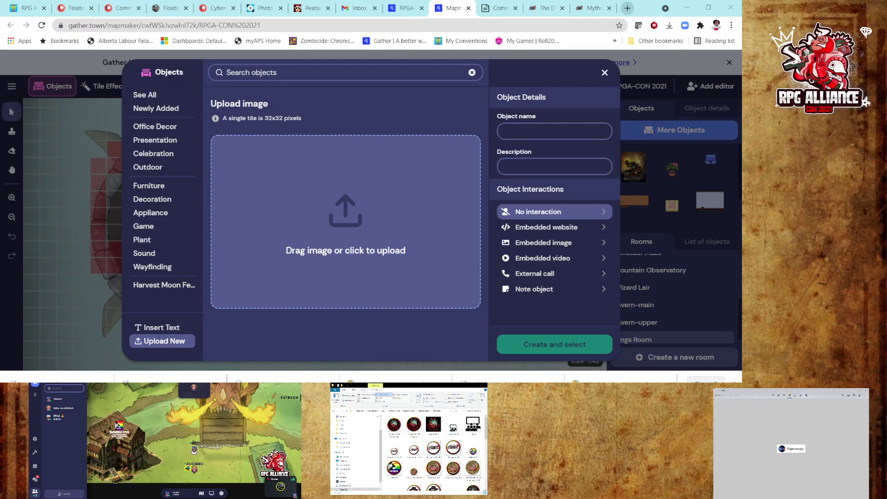
# - Search Google for "token maker" in a new browser tab and open RollAdvantage's Token Stamp 2
pyautogui.click(628, 11)
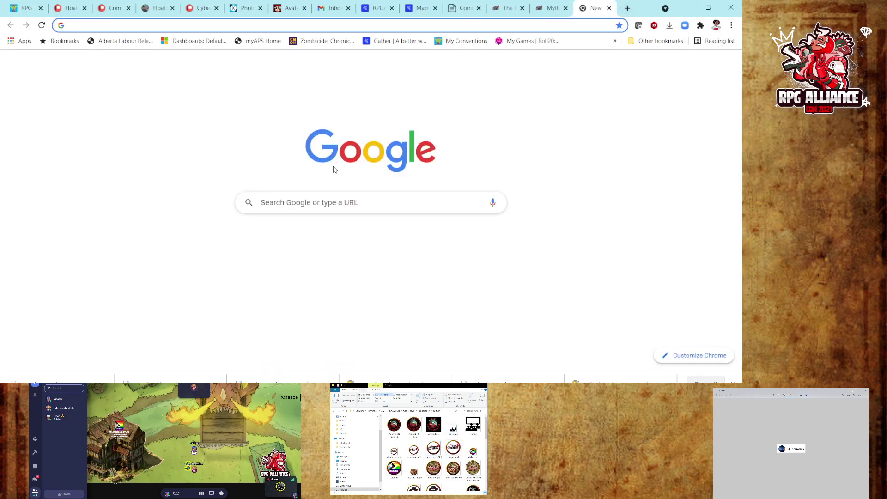
pyautogui.click(337, 204)
pyautogui.write('toekn')
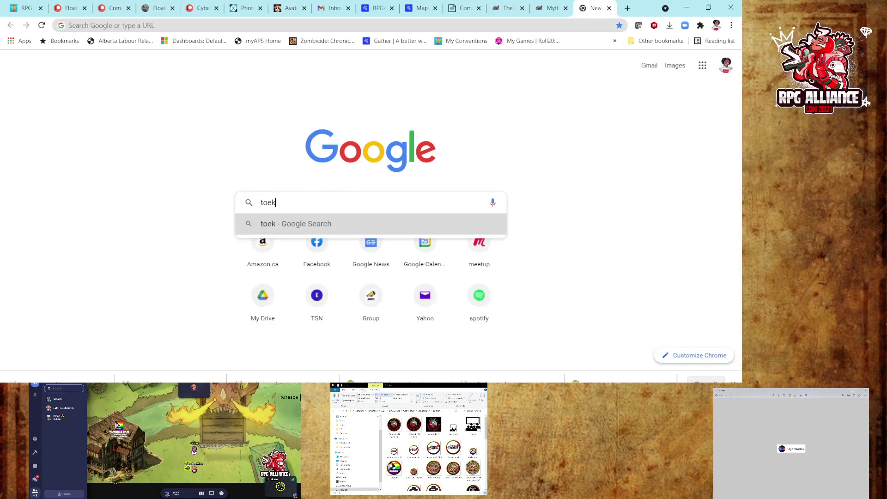
pyautogui.press('BackSpace')
pyautogui.press('BackSpace')
pyautogui.press('BackSpace')
pyautogui.write('ken maker')
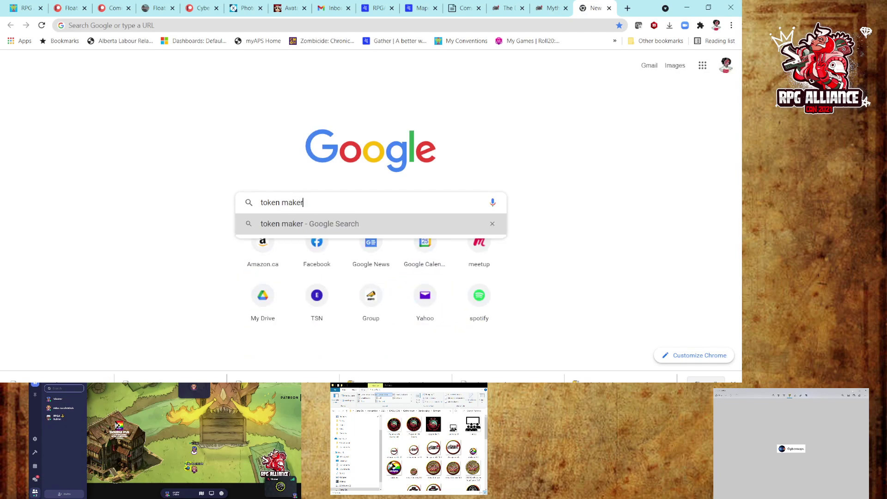
pyautogui.press('Return')
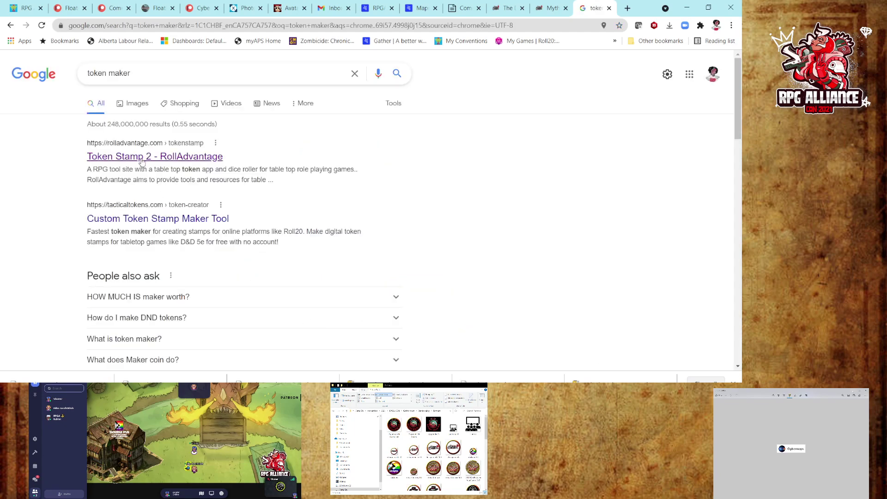
pyautogui.click(144, 158)
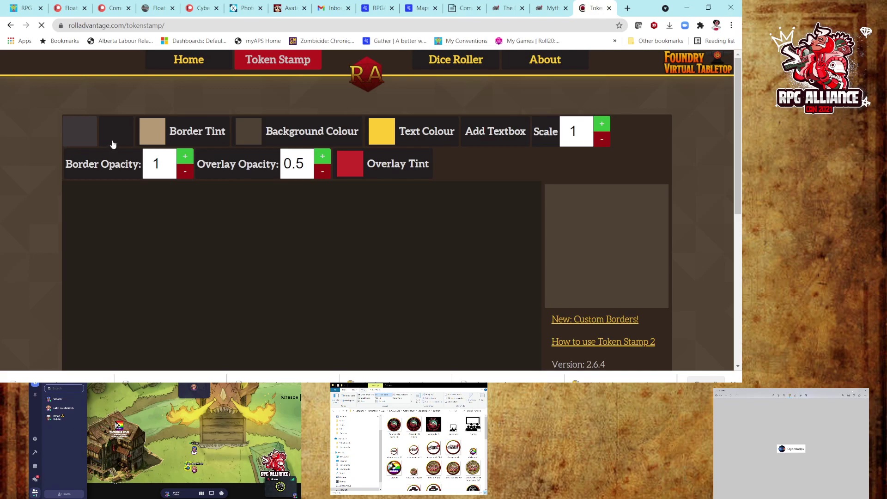
# - Choose the circular gold-to-red border for the token in Token Stamp 2
pyautogui.click(87, 139)
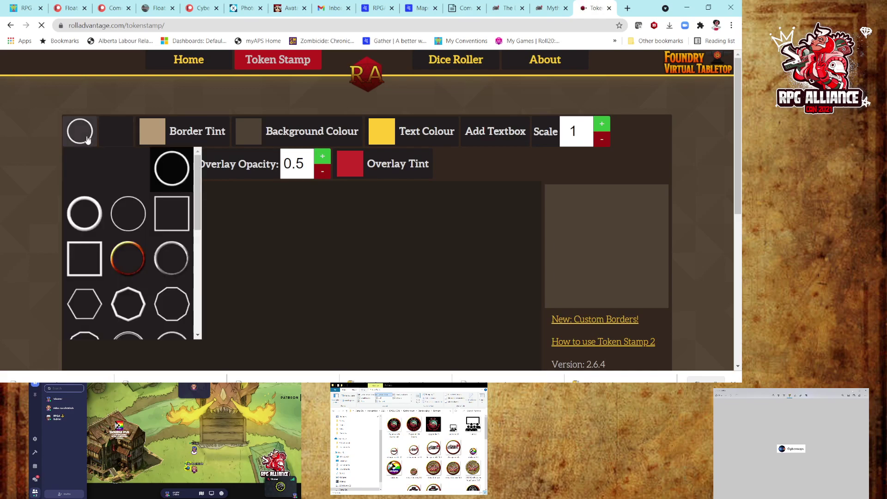
pyautogui.click(133, 265)
pyautogui.scroll(-2, 370, 240)
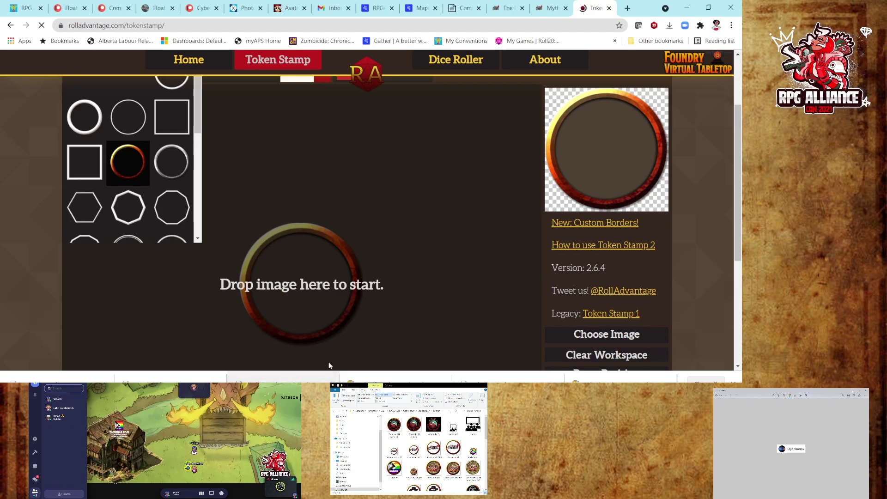
# - Return to the Mapmaker, upload design mech 100.png as a new object, and enter "d" as its name and description
pyautogui.click(417, 10)
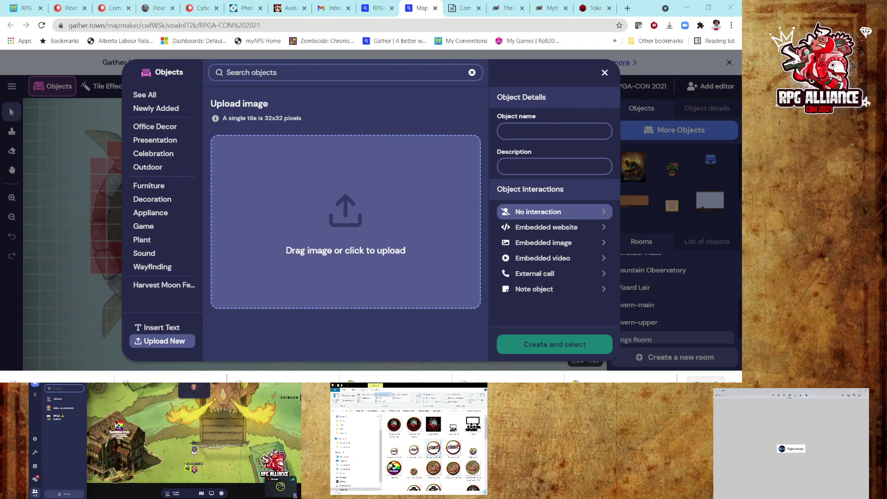
pyautogui.click(434, 448)
pyautogui.moveTo(262, 233); pyautogui.dragTo(263, 232)
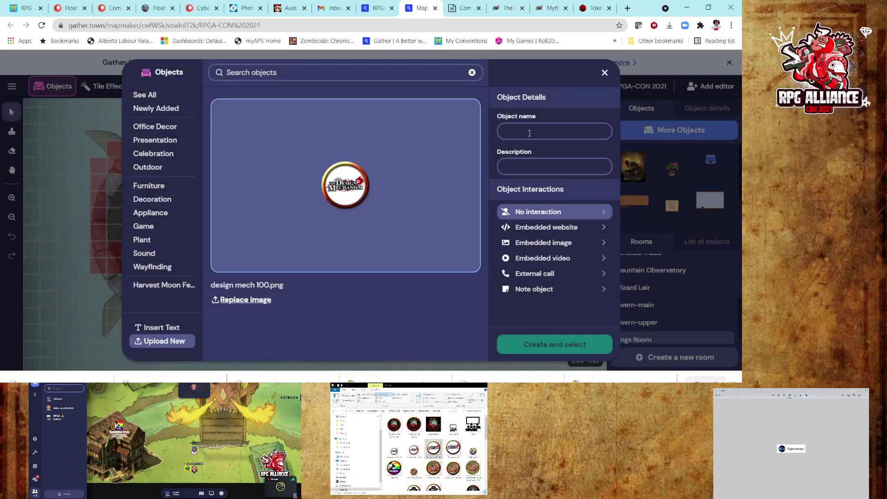
pyautogui.write('d')
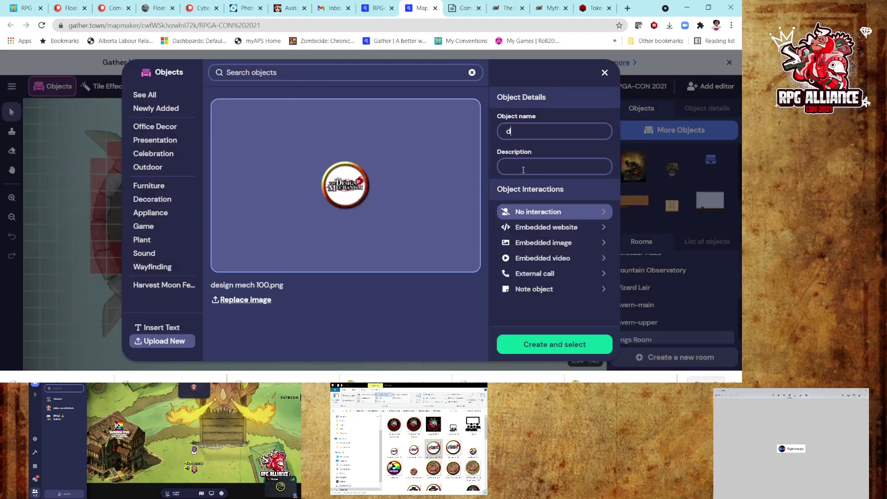
pyautogui.click(524, 170)
pyautogui.write('d')
# - Make the badge a note object with the message "Welcome to the Design Mechanism Booth" and activation distance 6
pyautogui.click(528, 291)
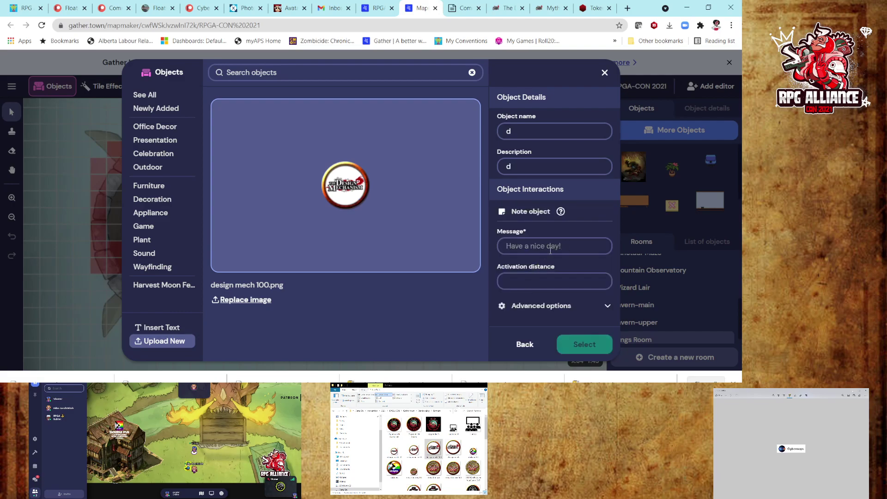
pyautogui.write('Welcom')
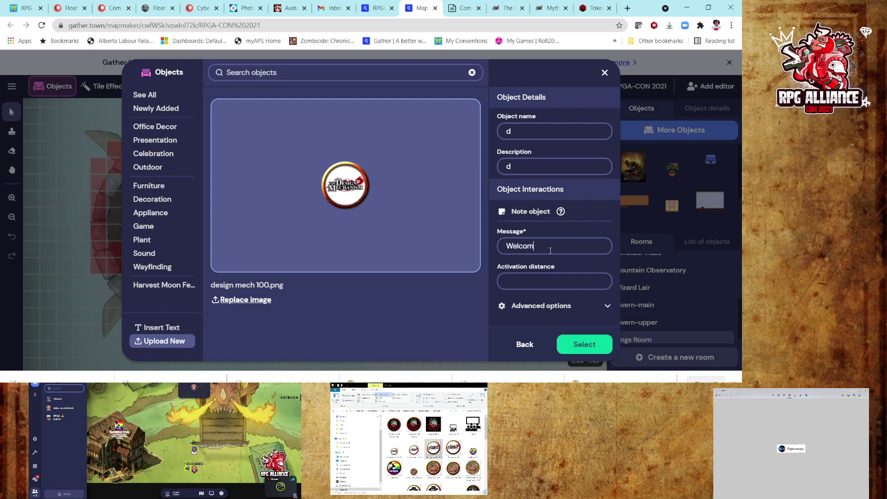
pyautogui.write('e to the Design Mechanism Store')
pyautogui.press('BackSpace')
pyautogui.press('BackSpace')
pyautogui.press('BackSpace')
pyautogui.press('BackSpace')
pyautogui.press('BackSpace')
pyautogui.press('BackSpace')
pyautogui.press('BackSpace')
pyautogui.write('Booth')
pyautogui.click(526, 283)
pyautogui.write('6')
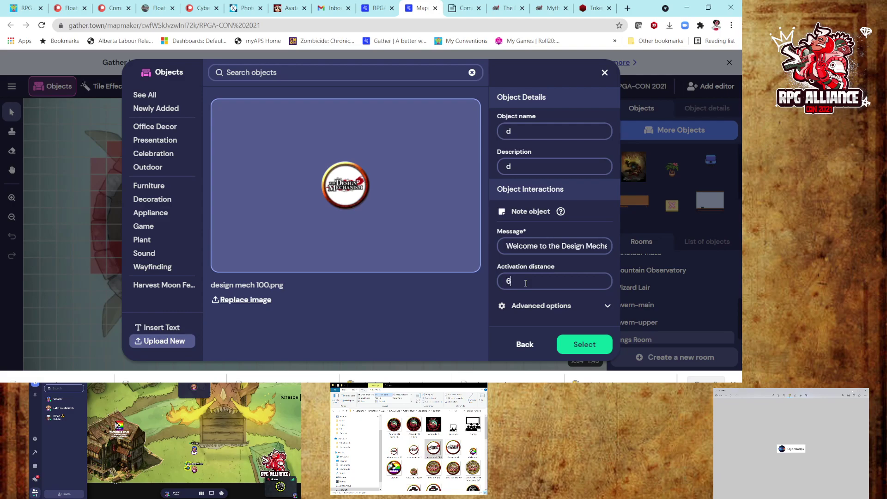
# - Place The Design Mechanism badge in the Kings Room corridor just west of the green spawn tiles and save the map
pyautogui.click(582, 345)
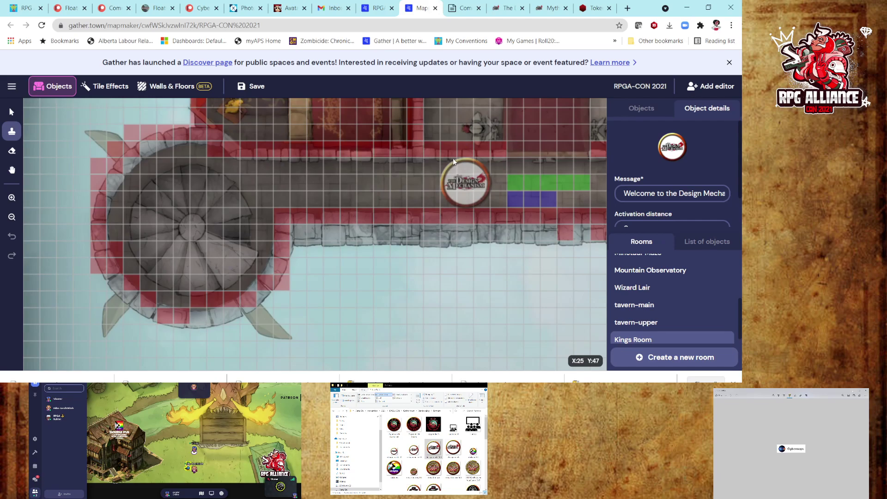
pyautogui.click(453, 158)
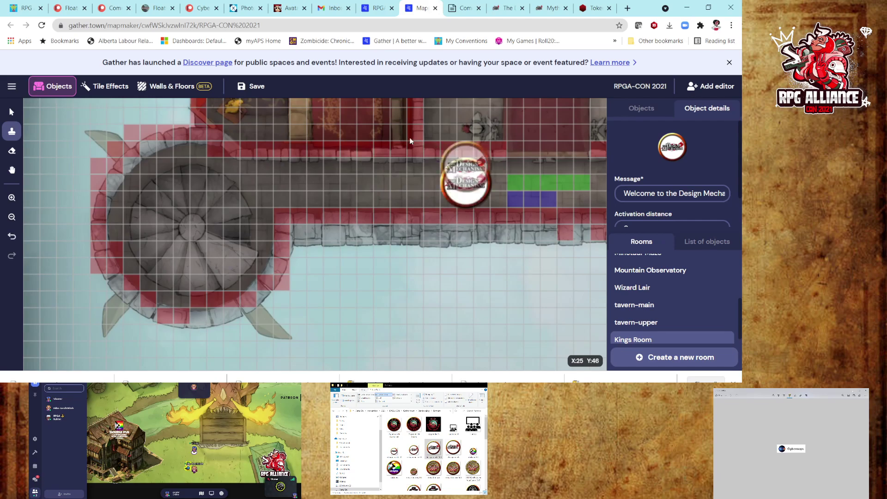
pyautogui.click(270, 126)
pyautogui.hotkey('ctrl', 'z')
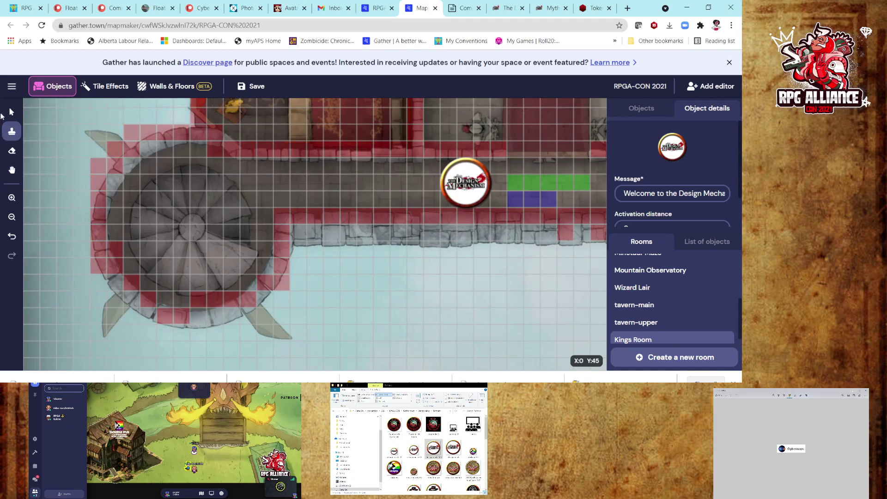
pyautogui.click(11, 112)
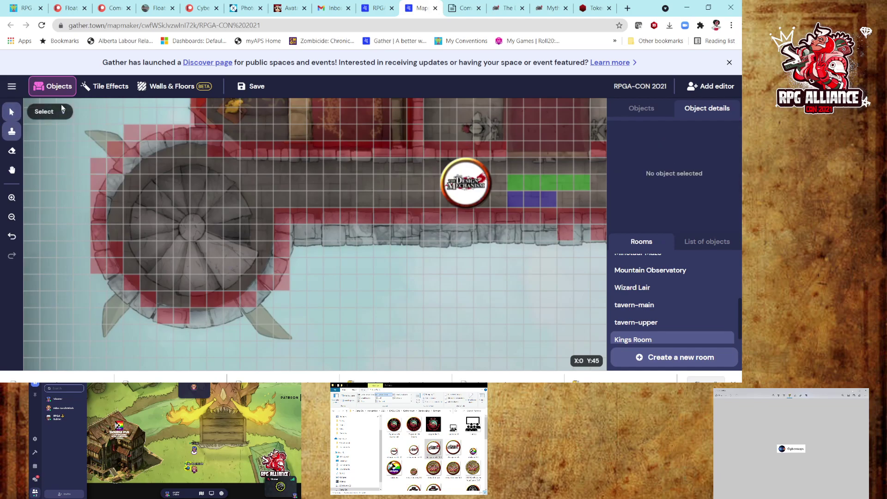
pyautogui.click(255, 86)
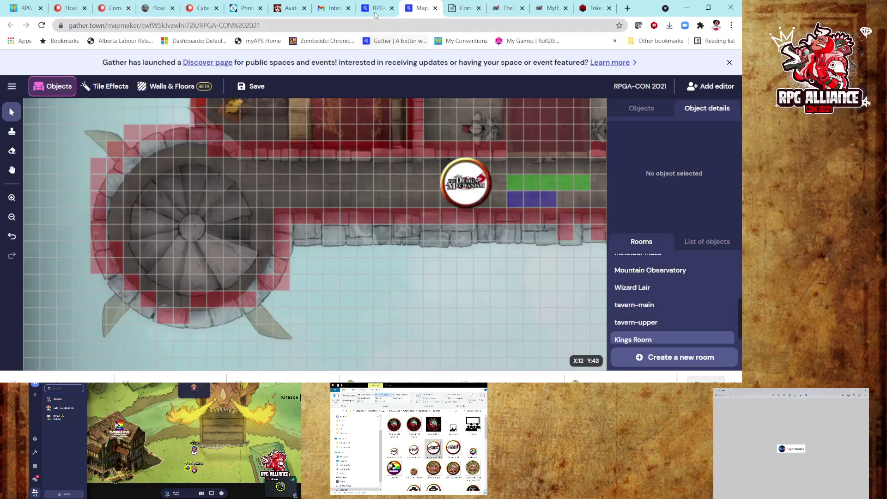
# - Switch to the live space, interact with The Design Mechanism badge, read its note and close it
pyautogui.click(377, 9)
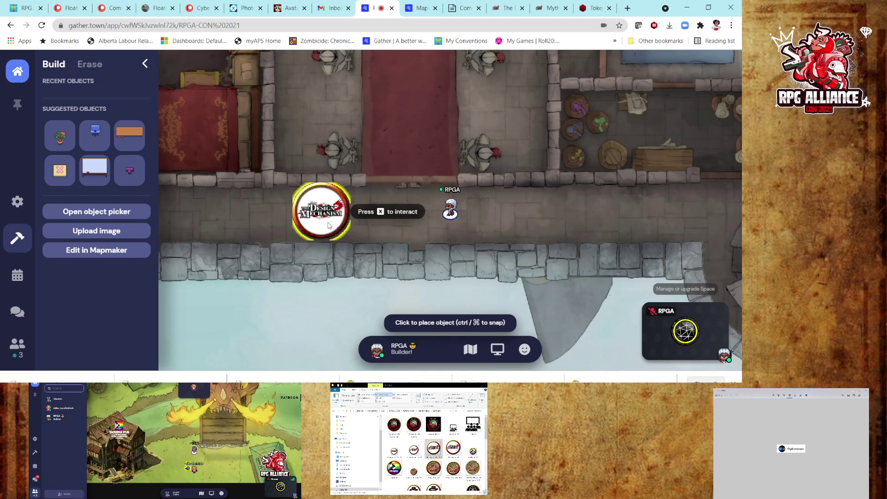
pyautogui.press('x')
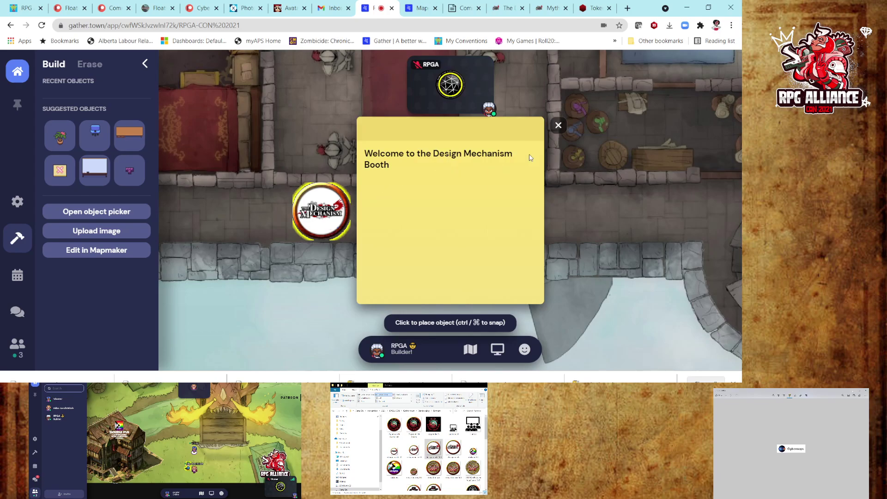
pyautogui.click(555, 129)
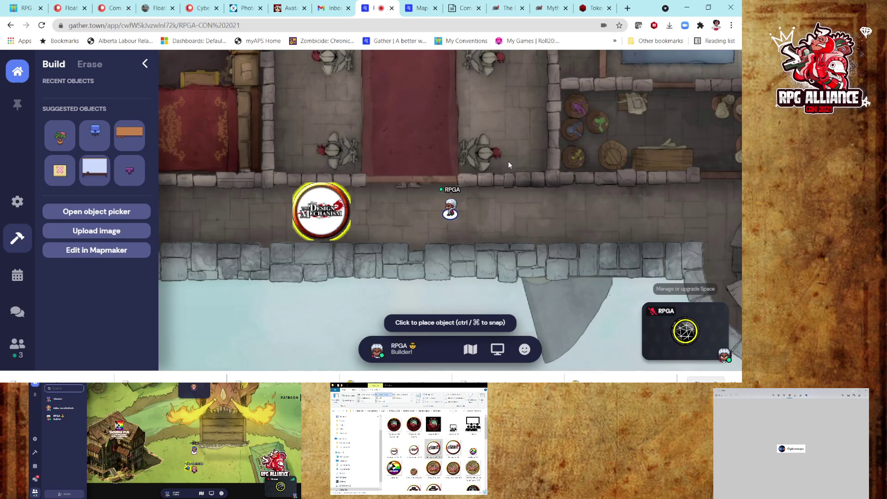
# - Walk the avatar north from the corridor up the red carpet between the statues of the Kings Room
pyautogui.press('Up')
pyautogui.press('Up')
pyautogui.press('Up')
pyautogui.press('Up')
pyautogui.press('Up')
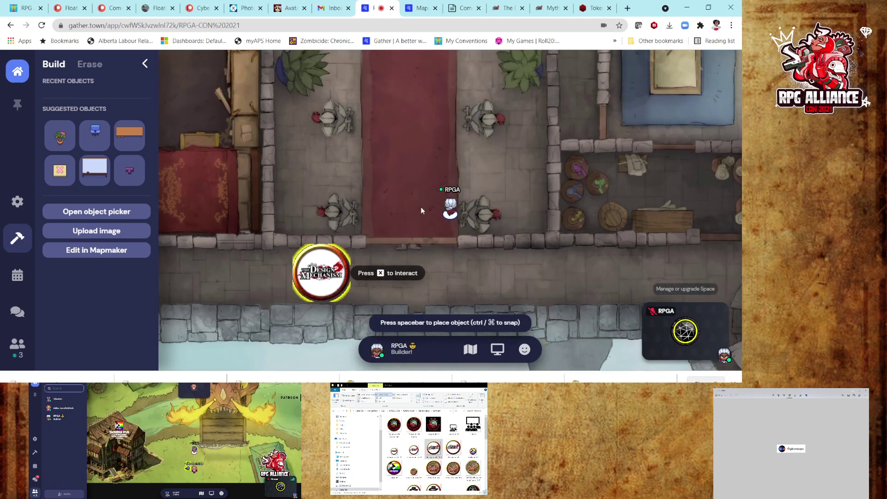
pyautogui.press('Up')
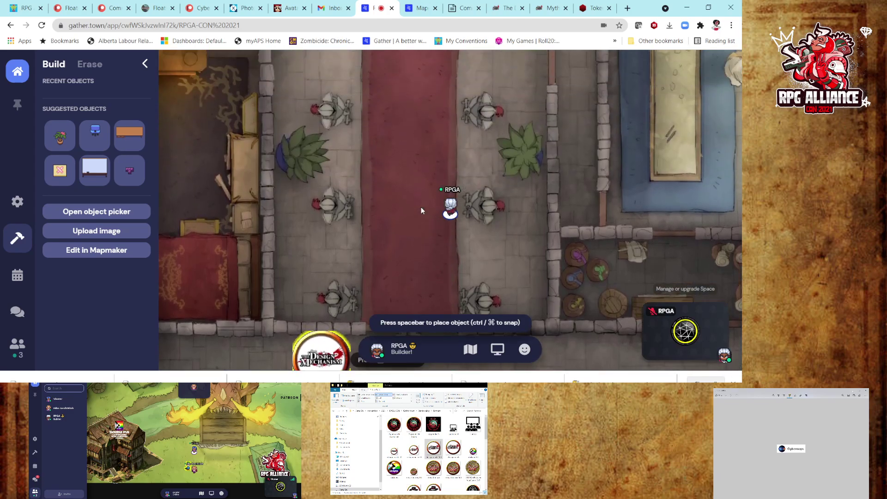
# - Walk the avatar east off the red carpet and north up the aisle between the statues and the wall
pyautogui.press('Right')
pyautogui.press('Right')
pyautogui.press('Right')
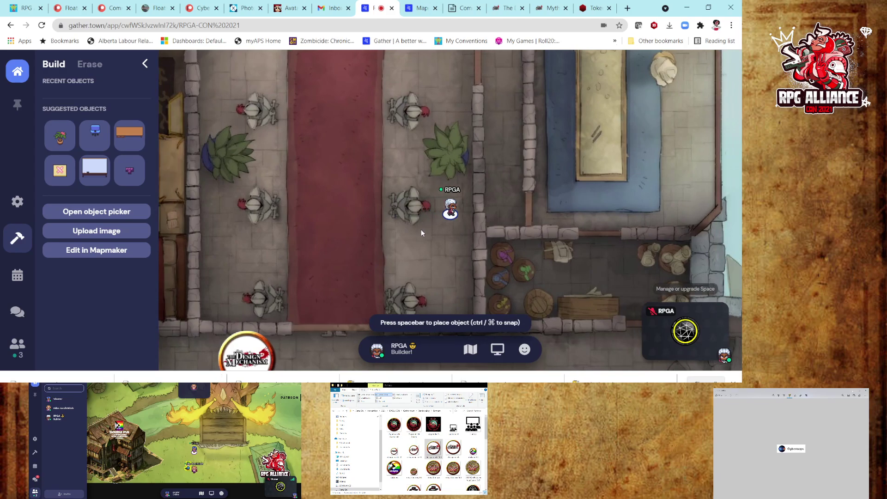
pyautogui.press('Up')
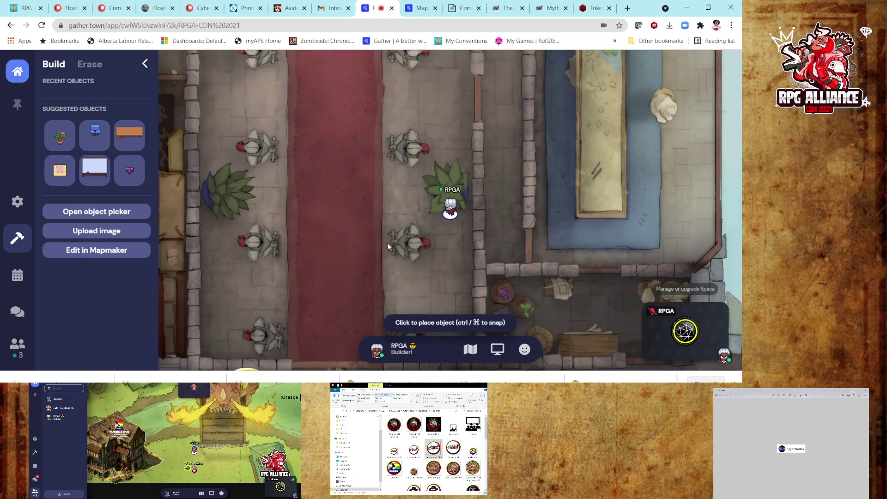
pyautogui.press('Down')
pyautogui.press('Down')
pyautogui.press('Down')
pyautogui.press('Down')
pyautogui.press('Down')
pyautogui.press('Up')
pyautogui.press('Up')
pyautogui.press('Up')
pyautogui.press('Up')
pyautogui.press('Up')
pyautogui.press('Up')
pyautogui.press('Up')
pyautogui.press('Up')
pyautogui.press('Up')
pyautogui.press('Up')
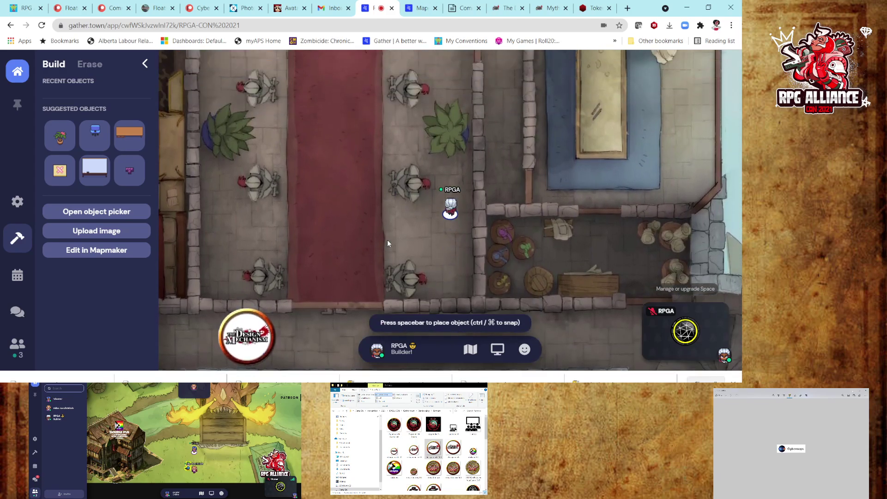
pyautogui.press('Up')
pyautogui.press('Up')
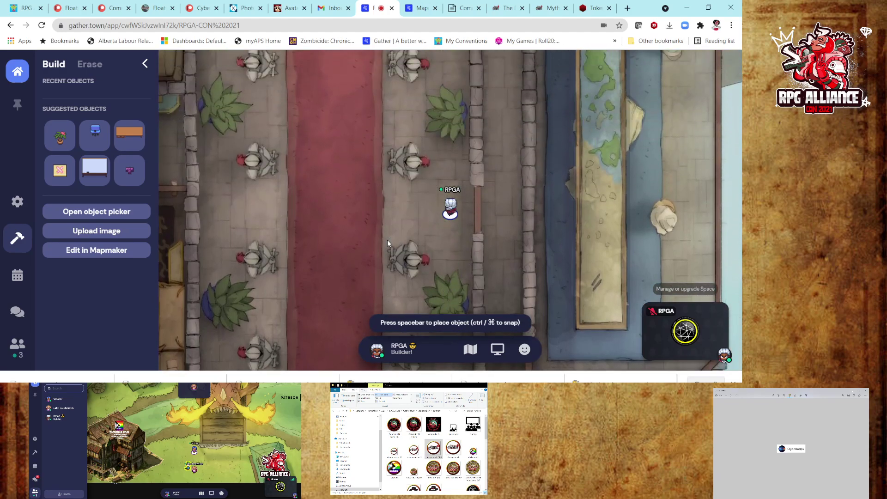
# - Walk the avatar across the east corridor and north along the wall to the head of the long map table
pyautogui.press('Right')
pyautogui.press('Right')
pyautogui.press('Right')
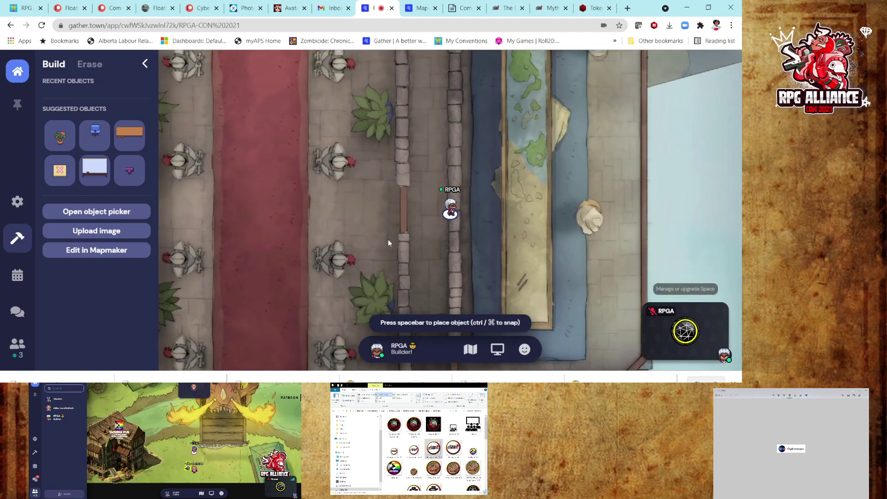
pyautogui.press('Up')
pyautogui.press('Up')
pyautogui.press('Up')
pyautogui.press('Up')
pyautogui.press('Up')
pyautogui.press('Up')
pyautogui.press('Up')
pyautogui.press('Up')
pyautogui.press('Up')
pyautogui.press('Up')
pyautogui.press('Up')
pyautogui.press('Up')
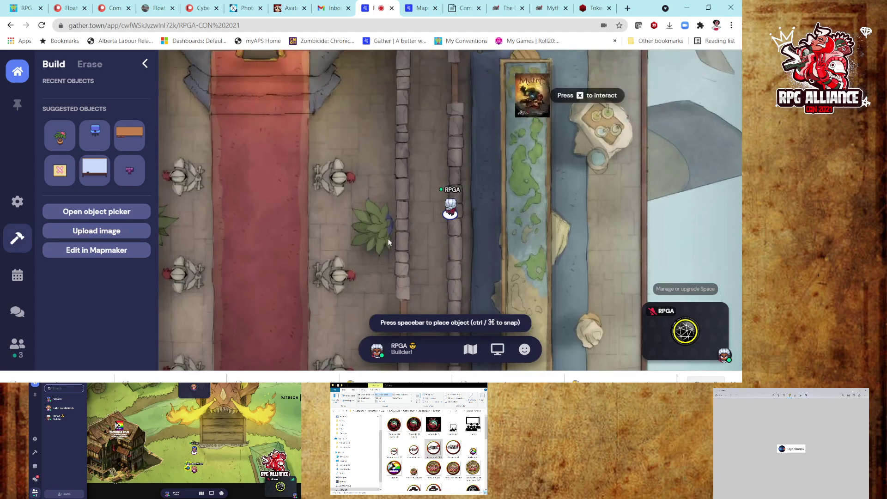
pyautogui.press('Up')
pyautogui.press('Up')
pyautogui.press('Up')
pyautogui.press('Up')
pyautogui.press('Up')
pyautogui.press('Right')
pyautogui.press('Right')
pyautogui.press('Right')
pyautogui.press('Right')
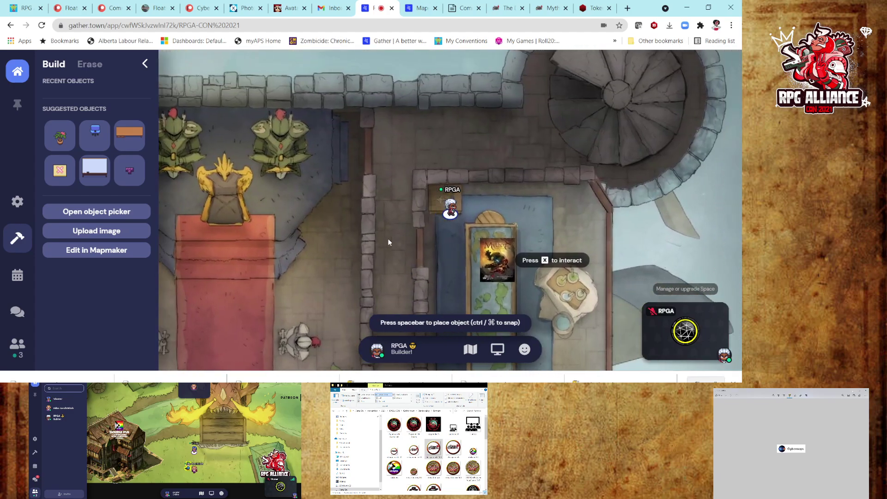
# - Approach the Mythras cover on the map table, interact with it and close the opened view
pyautogui.press('Down')
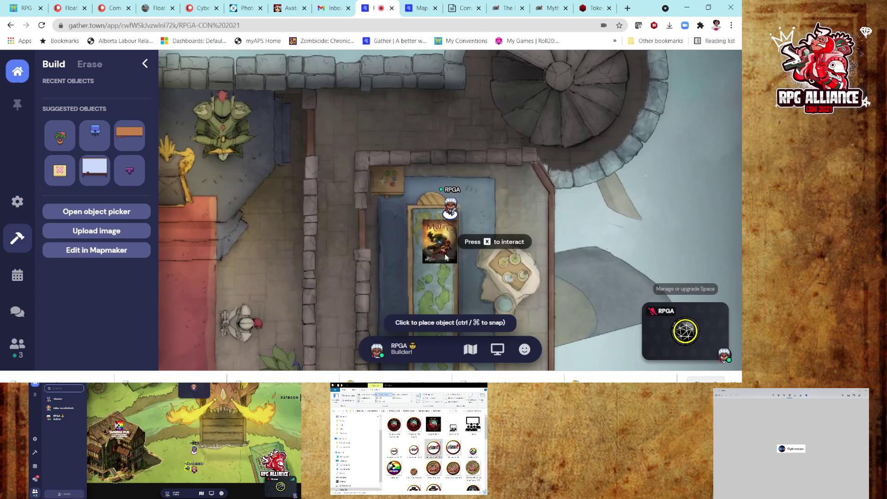
pyautogui.press('x')
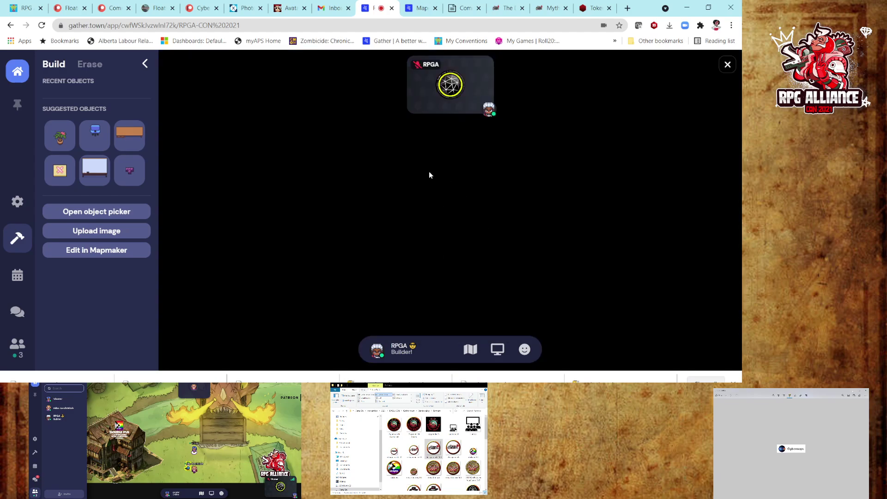
pyautogui.click(728, 66)
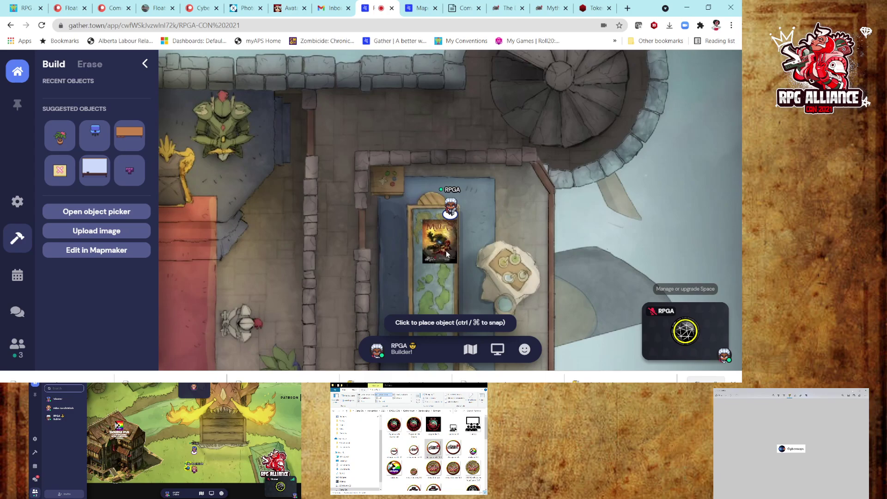
# - Walk the avatar around the Mythras cover and down the table's east side to check the interaction range
pyautogui.press('Right')
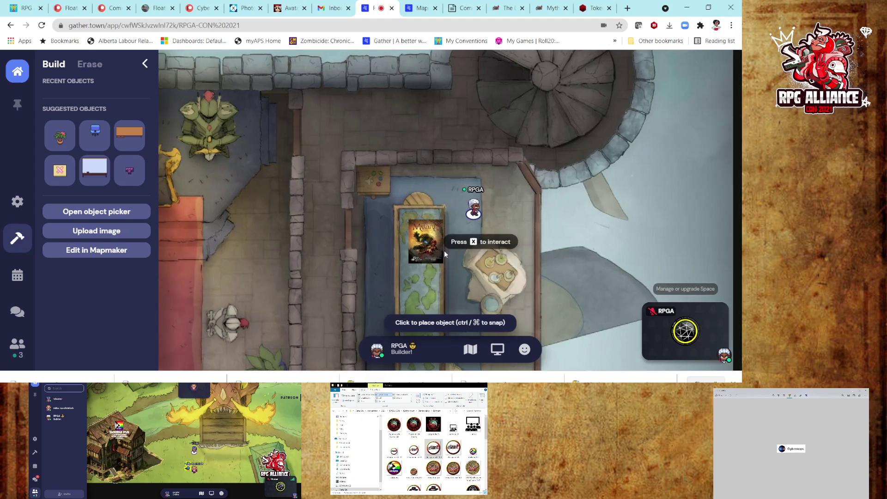
pyautogui.press('Left')
pyautogui.press('Down')
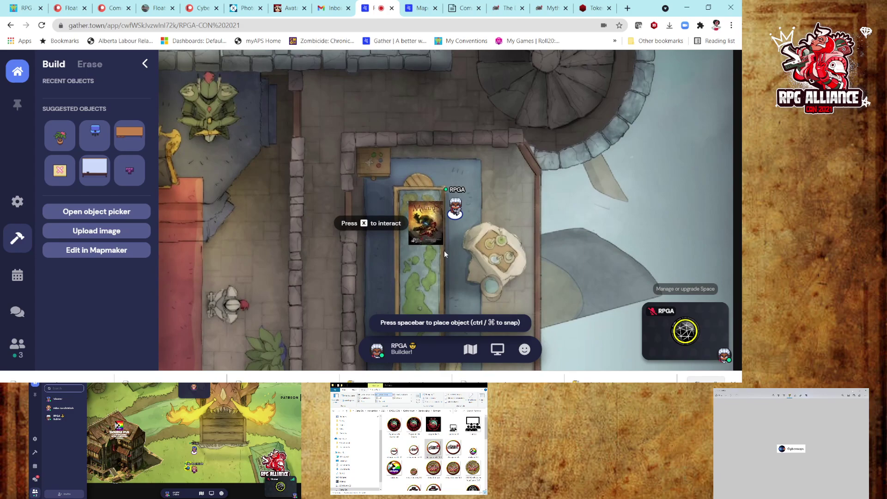
pyautogui.press('Down')
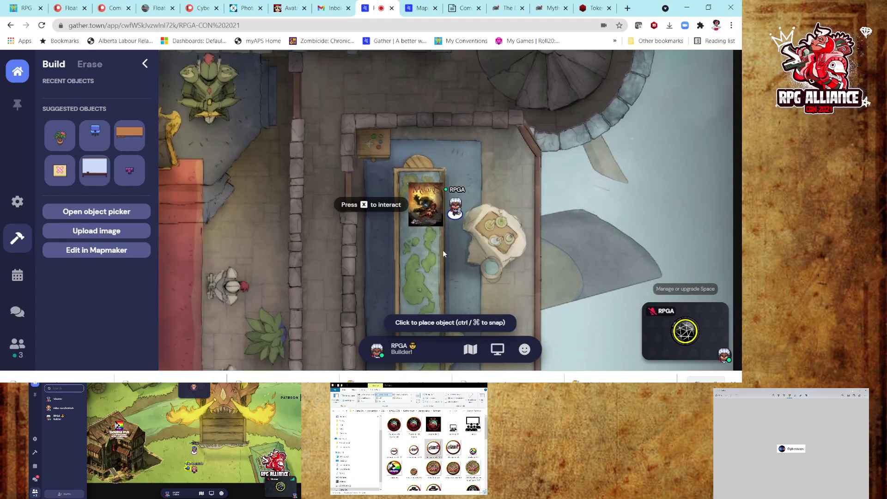
pyautogui.press('Down')
pyautogui.press('Down')
pyautogui.press('Down')
pyautogui.press('Down')
pyautogui.press('Down')
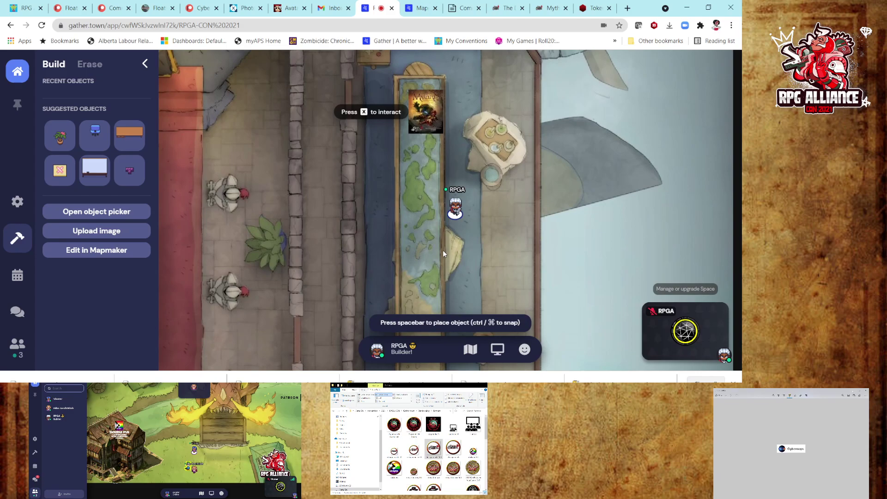
pyautogui.press('Up')
pyautogui.press('Up')
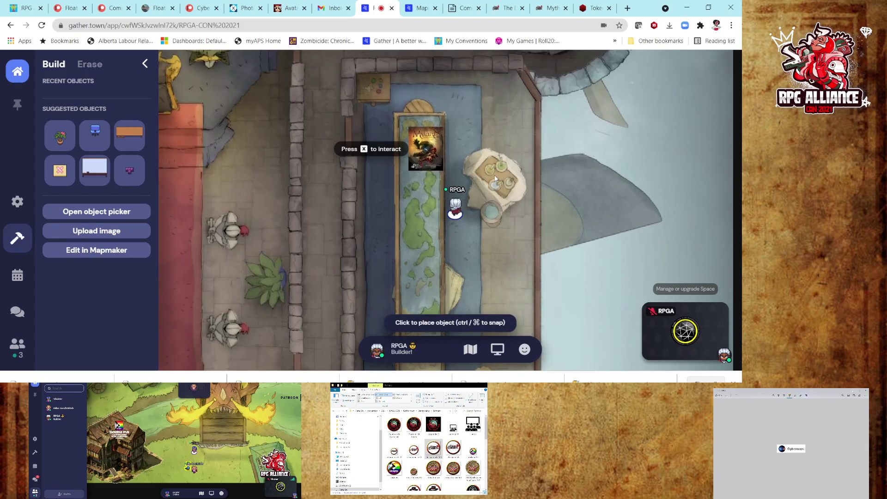
# - Check the Kings Room in the Mapmaker, return to the live space and walk the avatar west to the throne's armoured statues
pyautogui.click(417, 14)
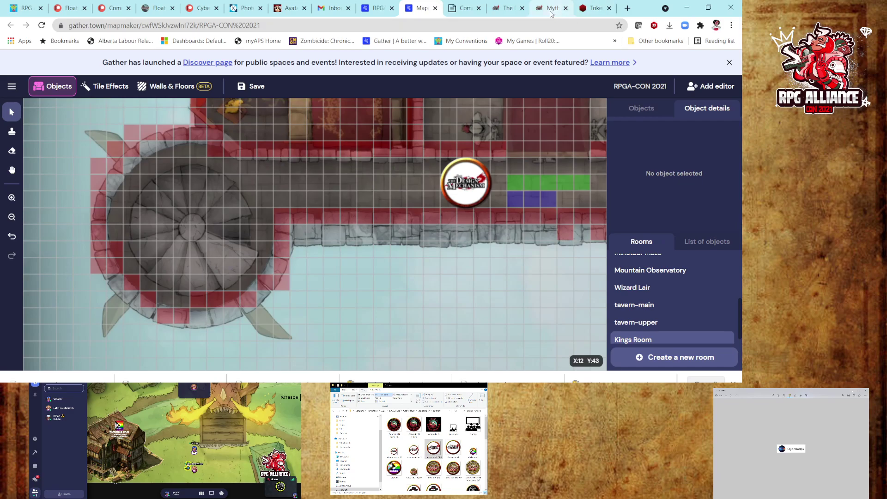
pyautogui.click(383, 14)
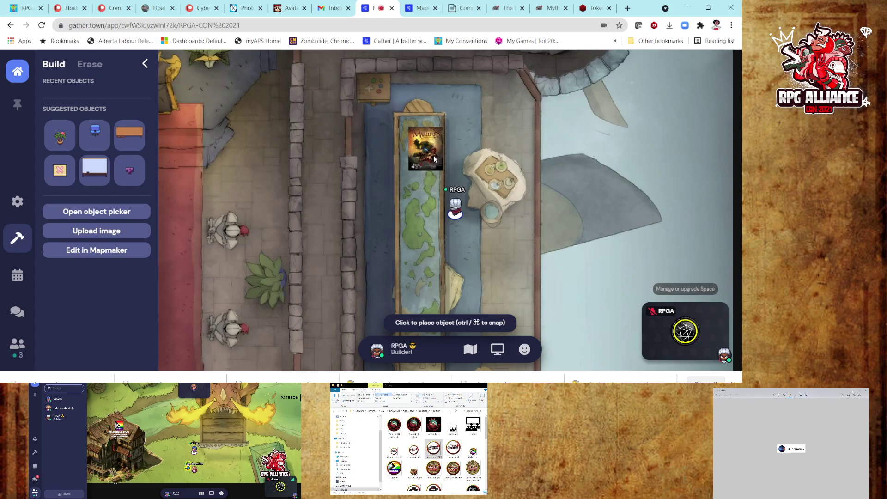
pyautogui.press('Up')
pyautogui.press('Up')
pyautogui.press('Up')
pyautogui.press('Up')
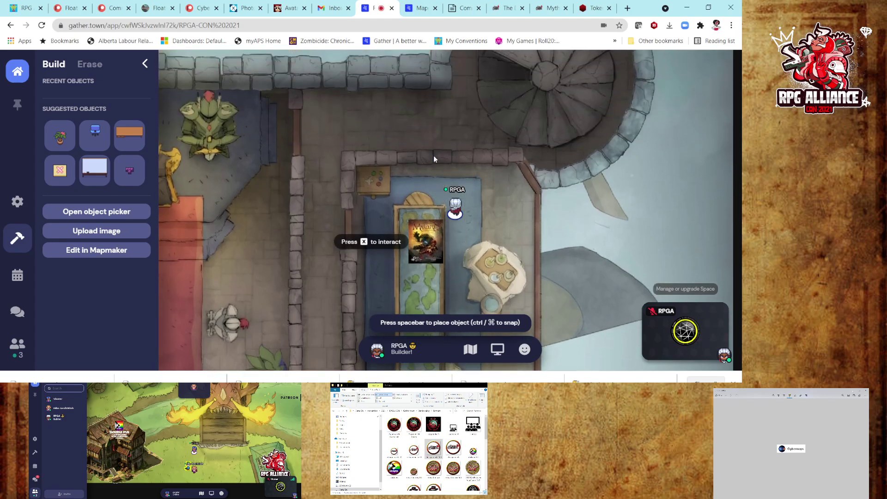
pyautogui.press('Left')
pyautogui.press('Left')
pyautogui.press('Left')
pyautogui.press('Left')
pyautogui.press('Left')
pyautogui.press('Left')
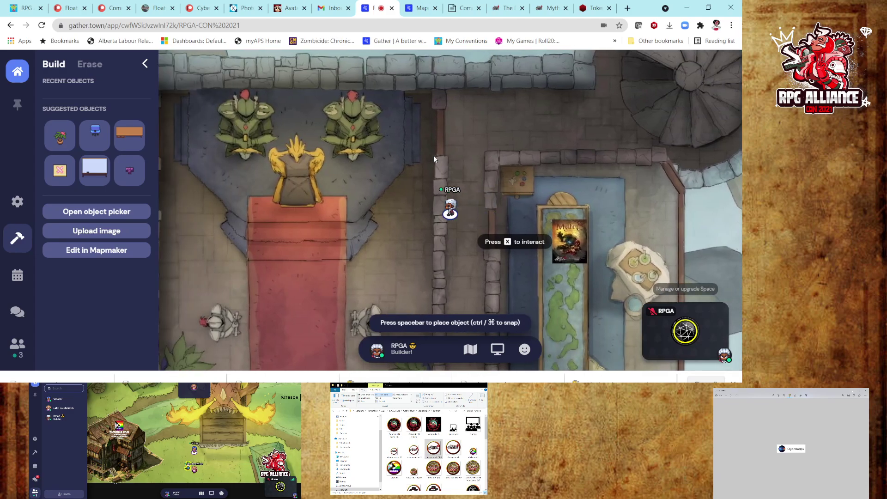
pyautogui.press('Up')
pyautogui.press('Up')
pyautogui.press('Up')
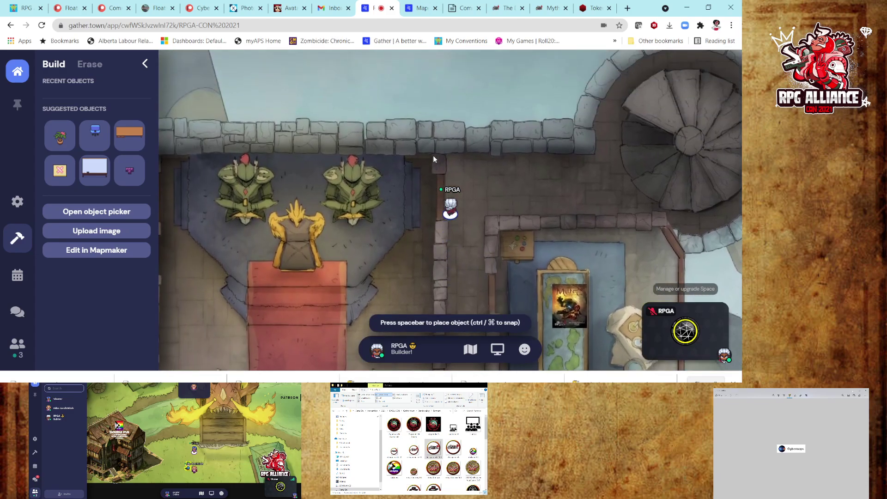
pyautogui.press('Left')
pyautogui.press('Left')
pyautogui.press('Left')
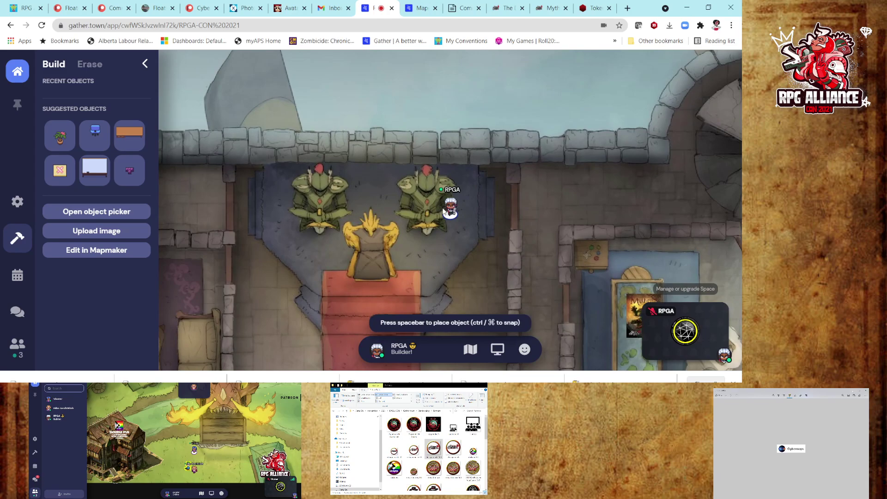
# - Walk the avatar south past the throne and west onto the red carpet below its steps
pyautogui.press('Down')
pyautogui.press('Down')
pyautogui.press('Down')
pyautogui.press('Down')
pyautogui.press('Down')
pyautogui.press('Down')
pyautogui.press('Down')
pyautogui.press('Down')
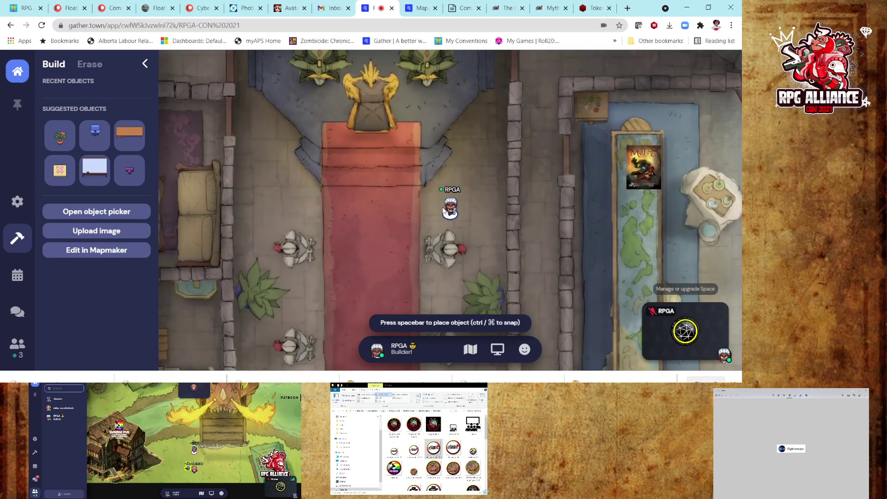
pyautogui.press('Left')
pyautogui.press('Left')
pyautogui.press('Left')
pyautogui.press('Left')
pyautogui.press('Left')
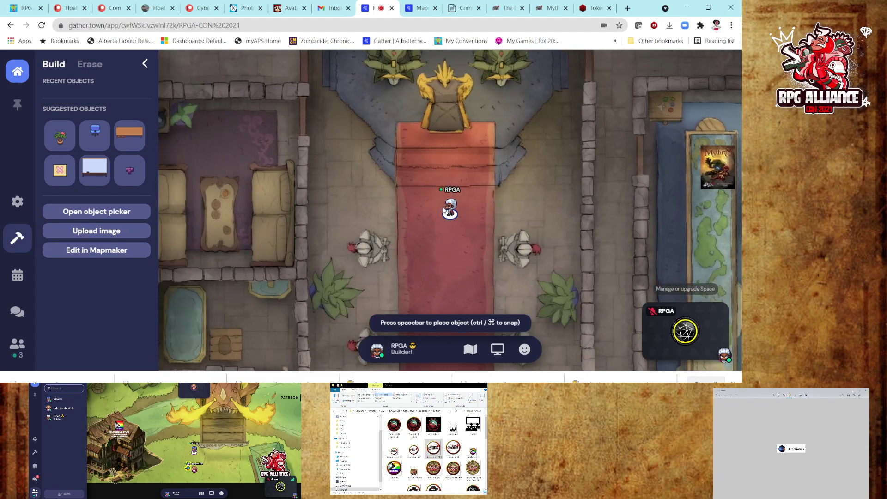
# - Walk the avatar east off the carpet and north to the floor beside the throne
pyautogui.press('Right')
pyautogui.press('Right')
pyautogui.press('Right')
pyautogui.press('Right')
pyautogui.press('Right')
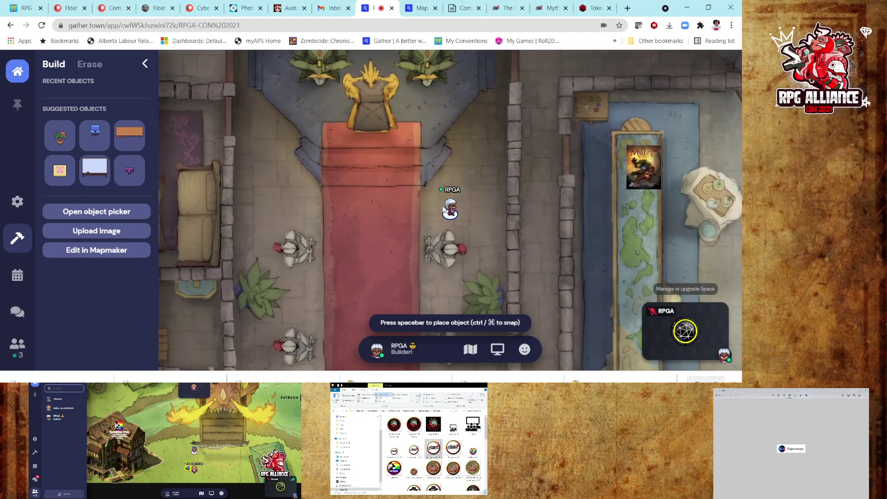
pyautogui.press('Up')
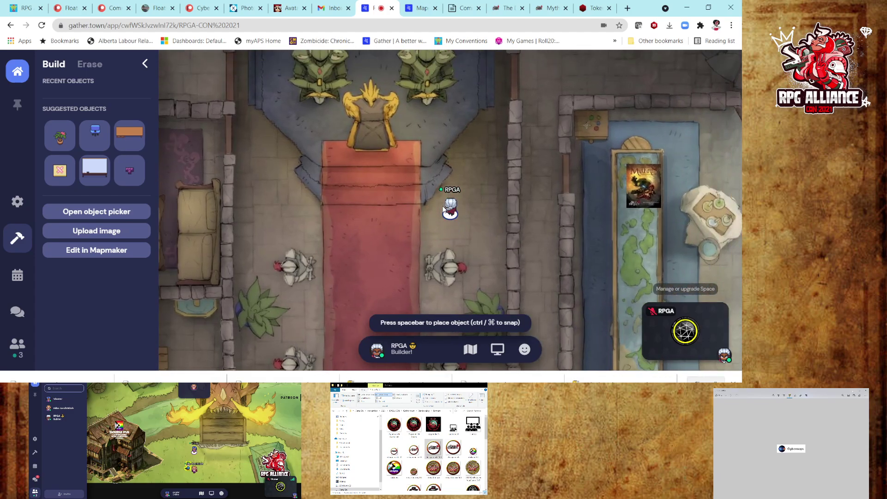
pyautogui.press('Up')
pyautogui.press('Up')
pyautogui.press('Up')
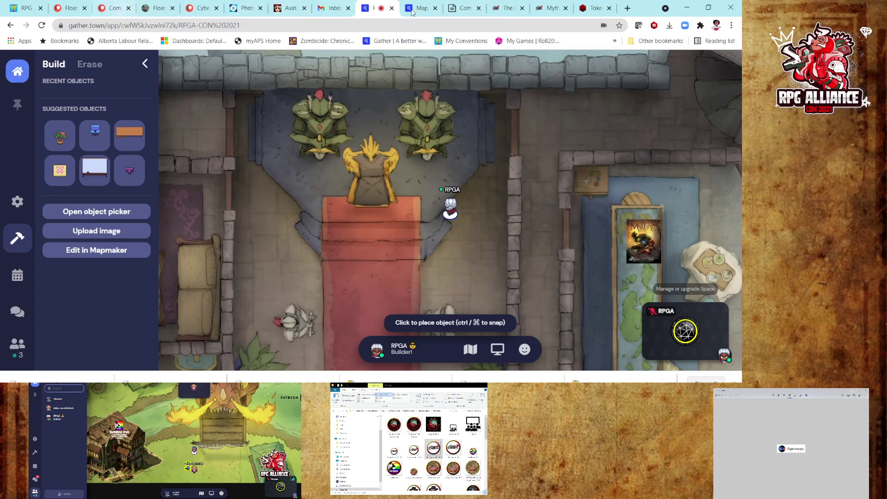
# - Search Google for "minotaur pixel" in a new tab and preview the StockUnlimited pixel art minotaur image
pyautogui.click(629, 9)
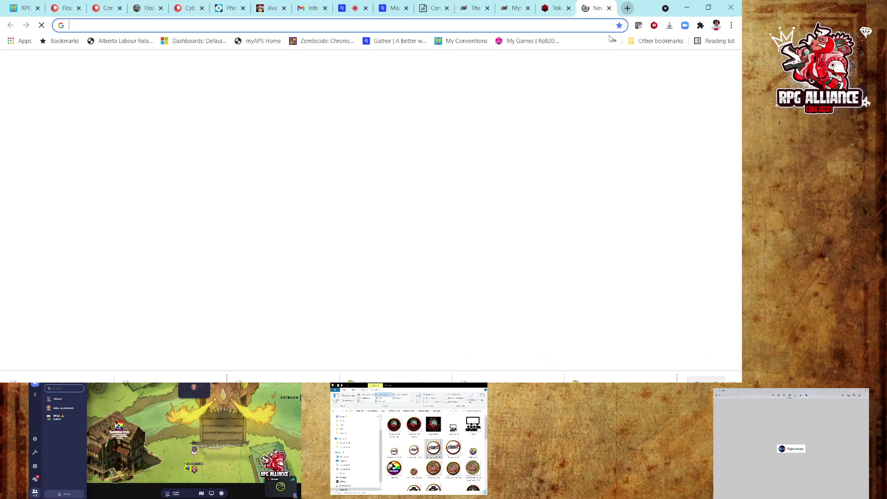
pyautogui.click(412, 202)
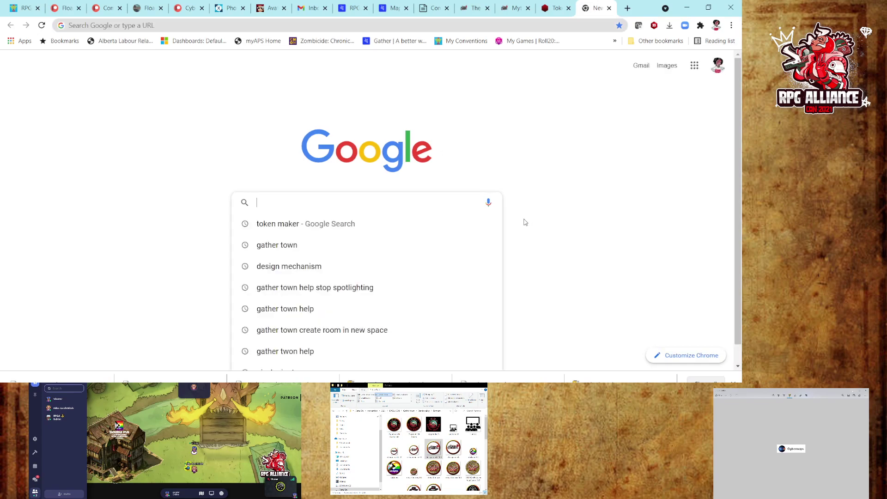
pyautogui.write('min')
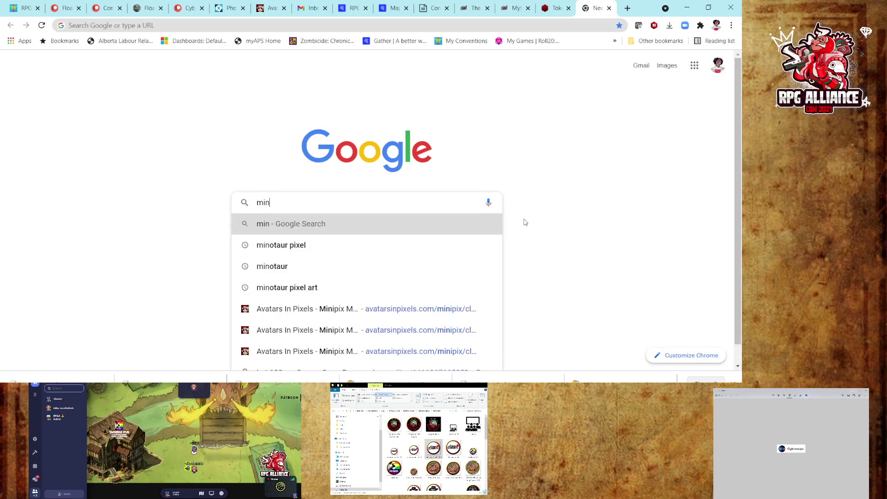
pyautogui.click(292, 250)
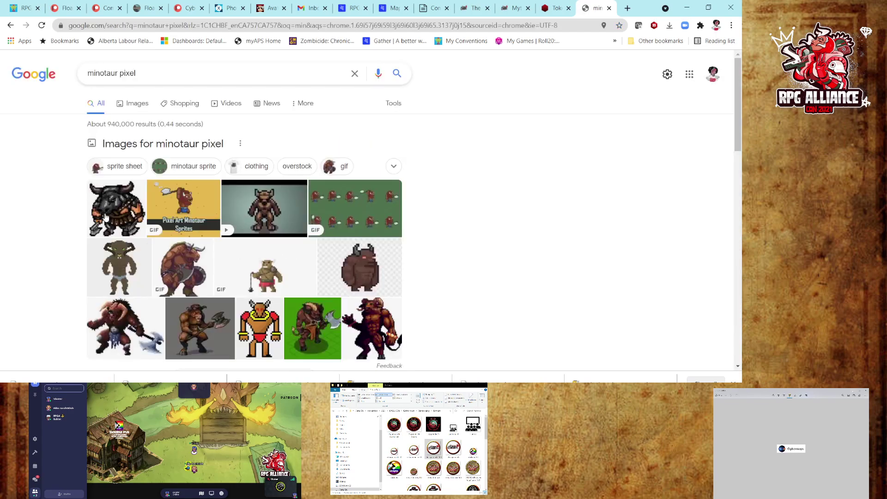
pyautogui.click(105, 217)
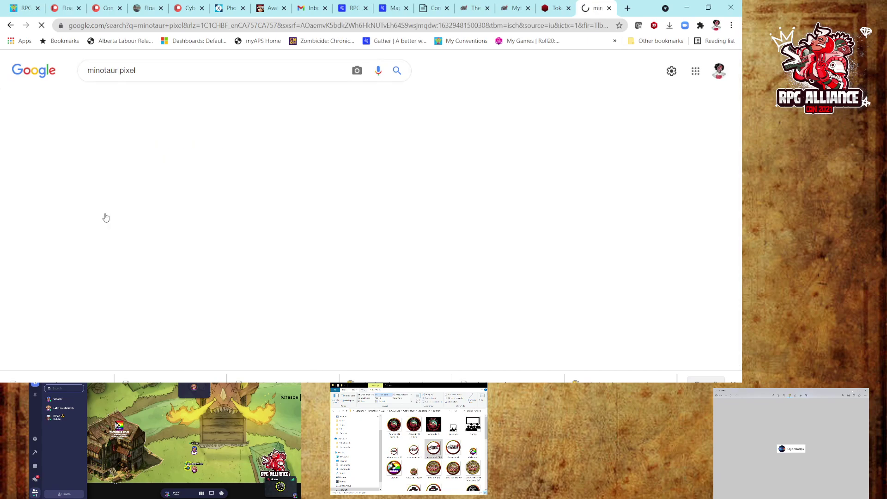
pyautogui.click(73, 191)
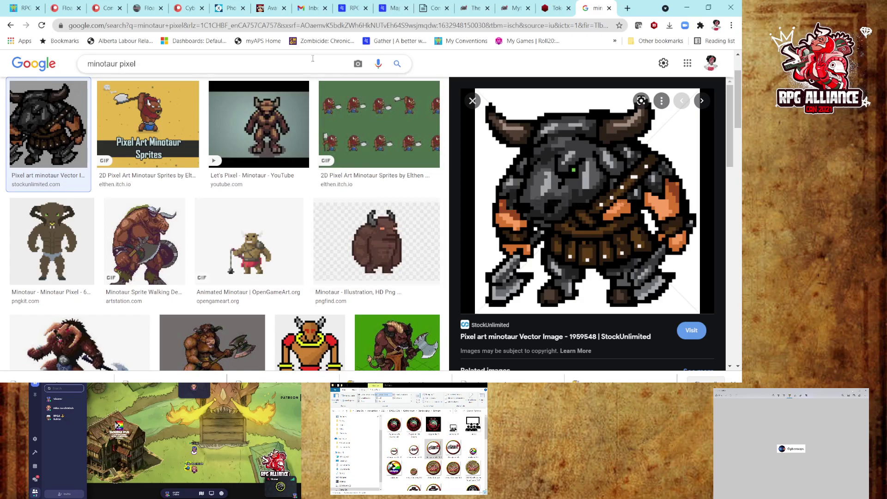
# - Switch to Pixlr, dismiss the save dialog and close the Mythras cover image
pyautogui.click(222, 14)
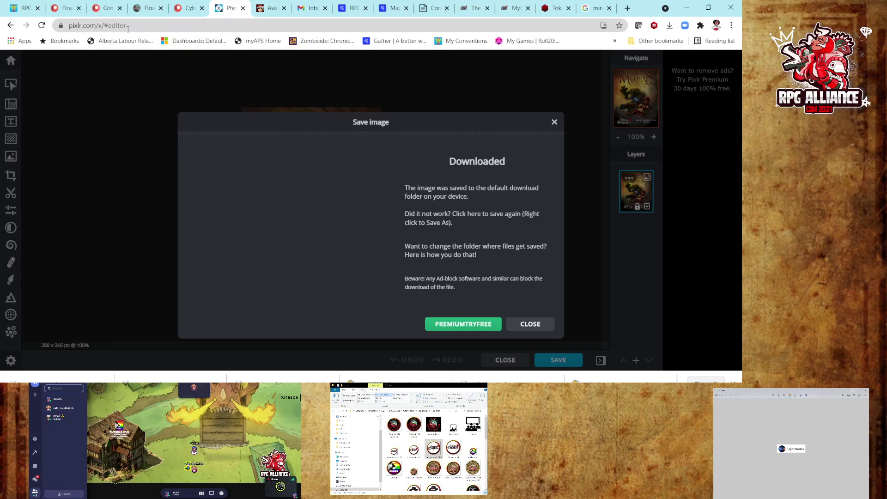
pyautogui.click(530, 324)
pyautogui.scroll(-2, 221, 236)
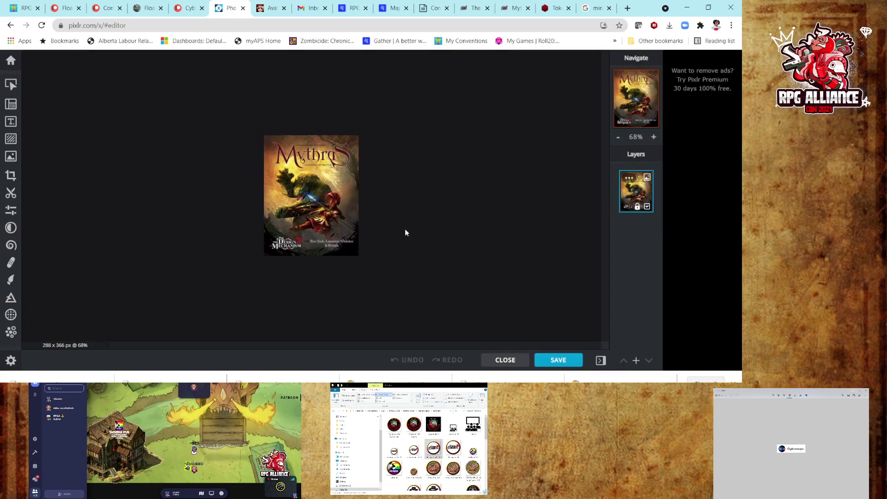
pyautogui.click(505, 361)
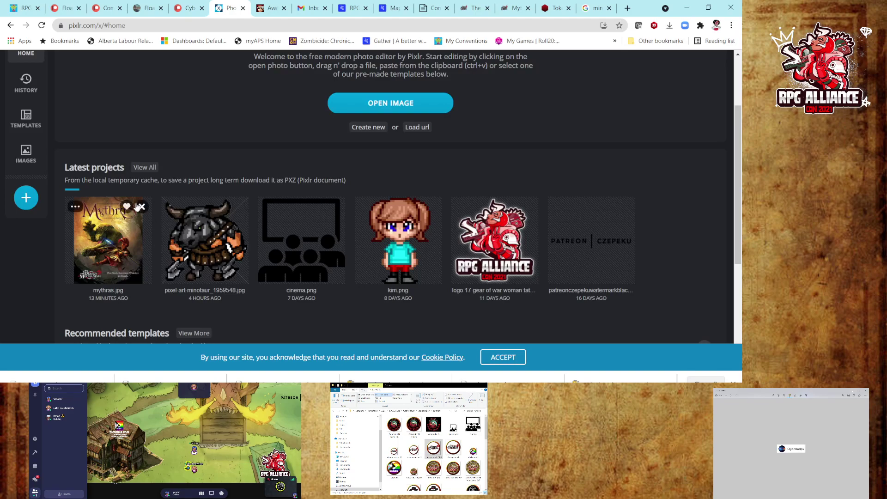
# - Remove mythras.jpg and pixel-art-minotaur_1959548.jpg from the latest projects, and open and close pixel-art-minotaur 40.png
pyautogui.click(140, 206)
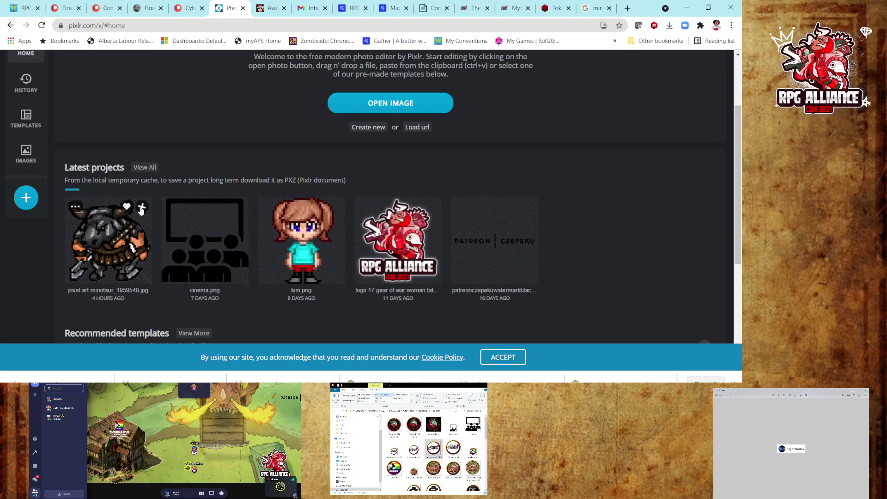
pyautogui.click(141, 207)
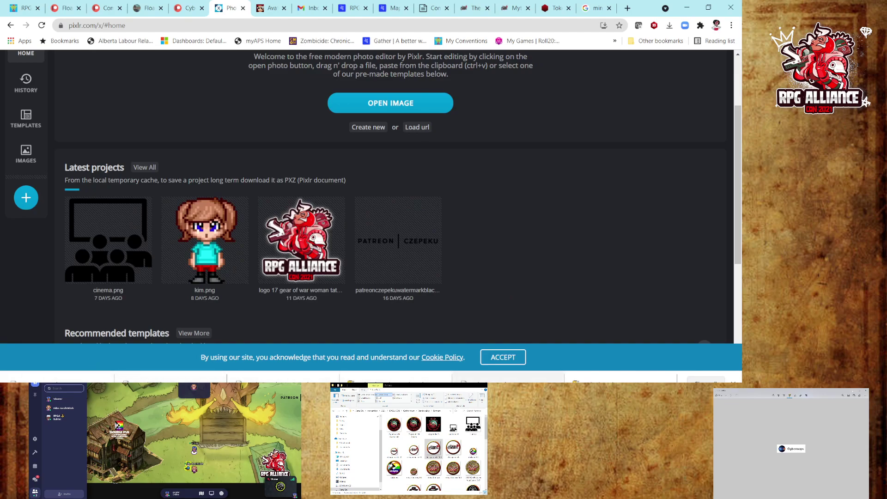
pyautogui.moveTo(484, 370); pyautogui.dragTo(401, 152)
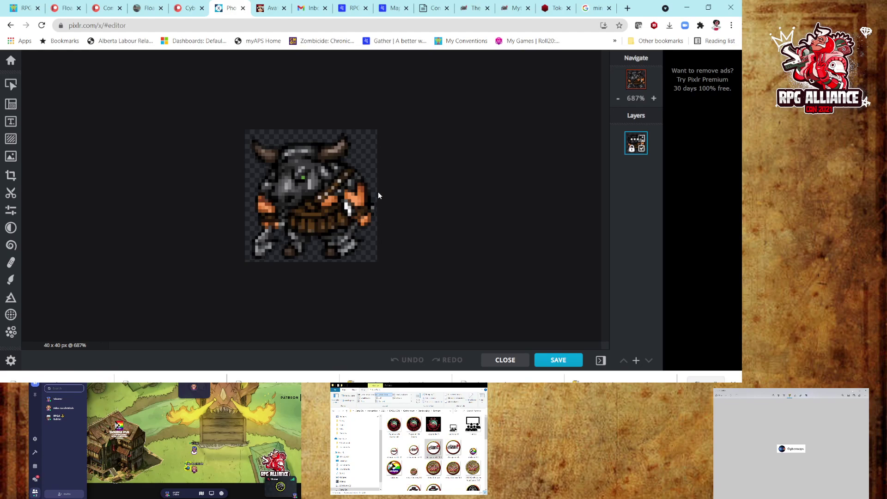
pyautogui.click(503, 360)
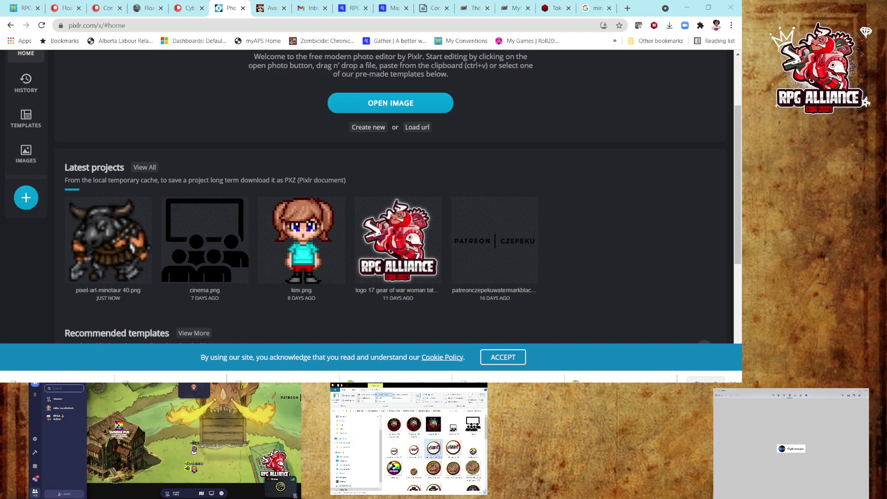
# - Find the full-size pixel-art-minotaur_1959548 image in File Explorer's character image folder and open it in Pixlr
pyautogui.click(410, 411)
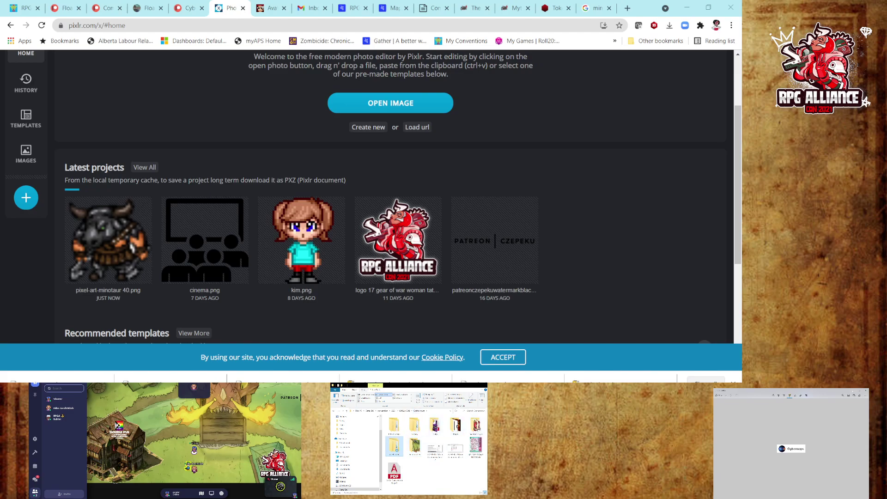
pyautogui.press('Return')
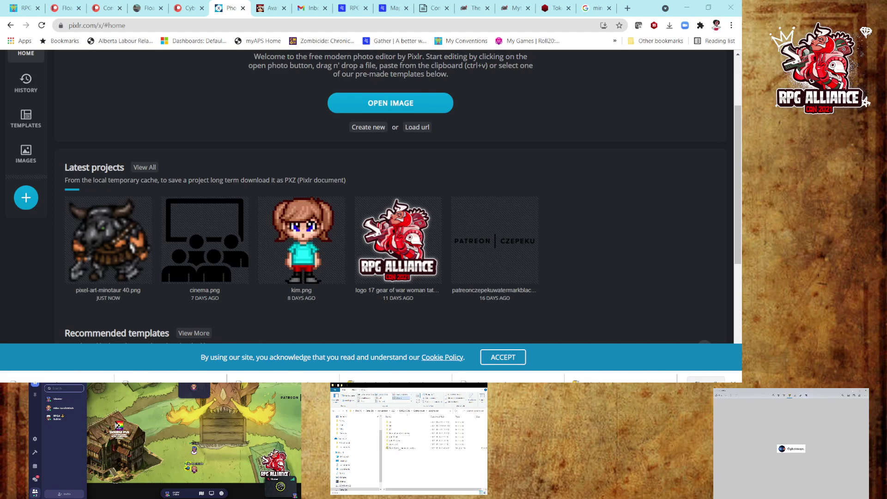
pyautogui.click(398, 445)
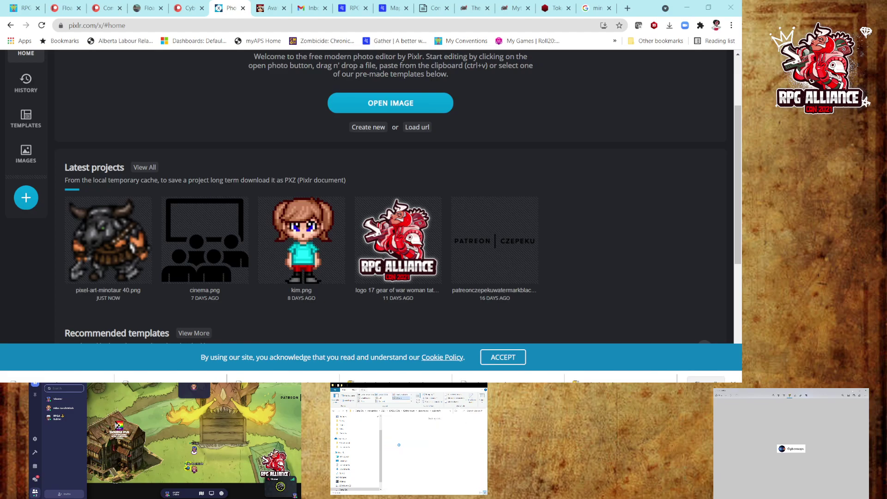
pyautogui.press('Return')
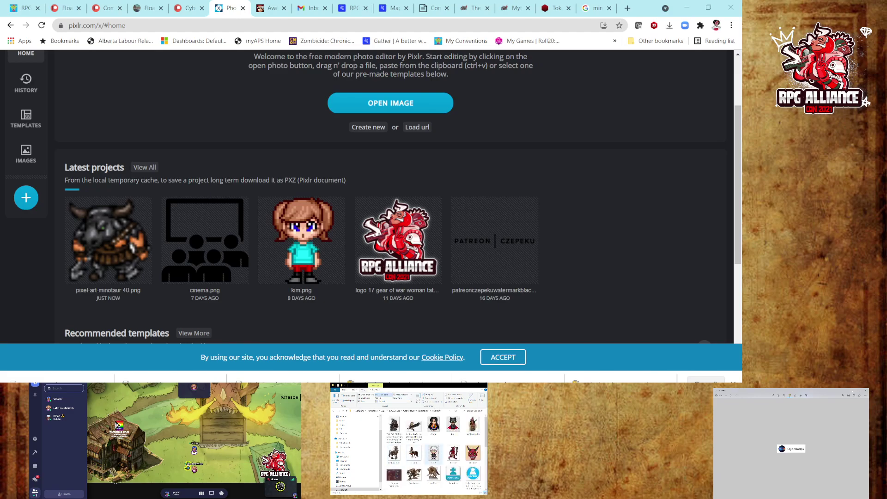
pyautogui.scroll(-3, 434, 453)
pyautogui.click(413, 437)
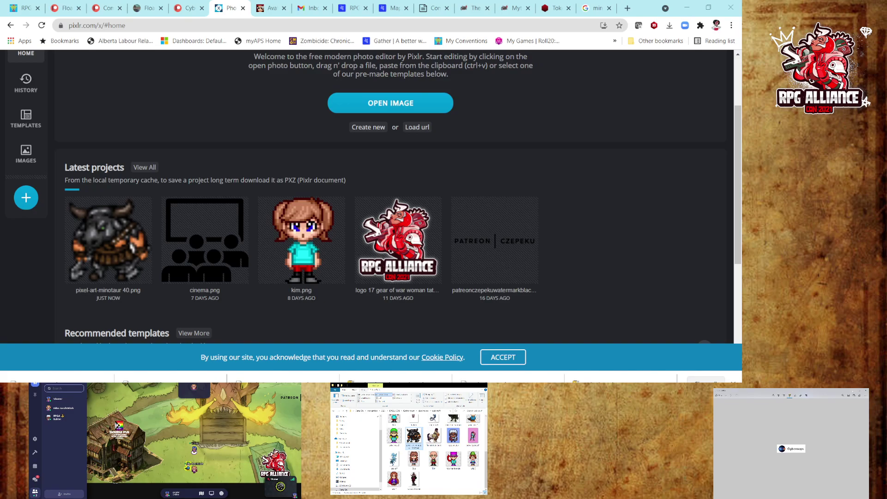
pyautogui.moveTo(414, 437); pyautogui.dragTo(245, 155)
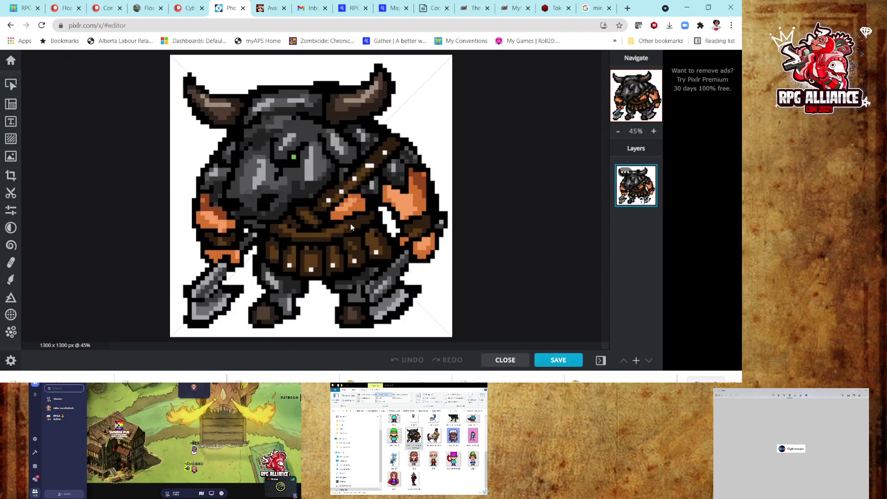
# - Remove the white background around the minotaur with the Magic Cutout tool
pyautogui.click(12, 194)
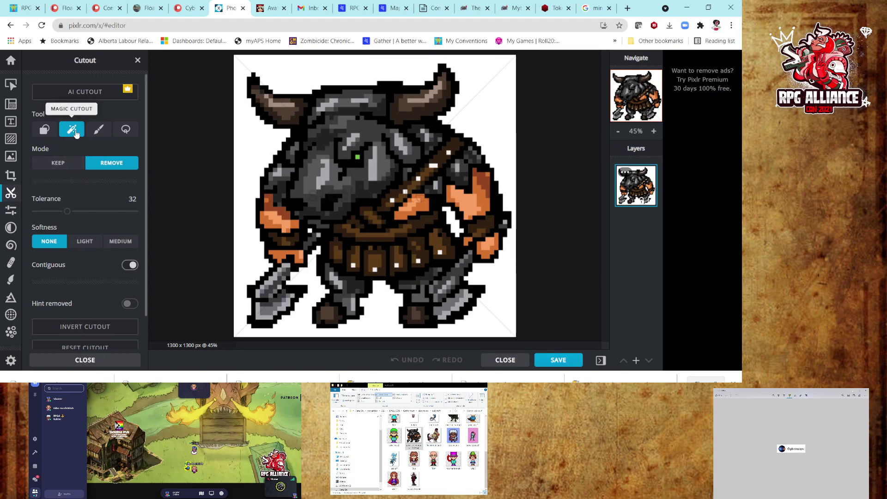
pyautogui.click(249, 150)
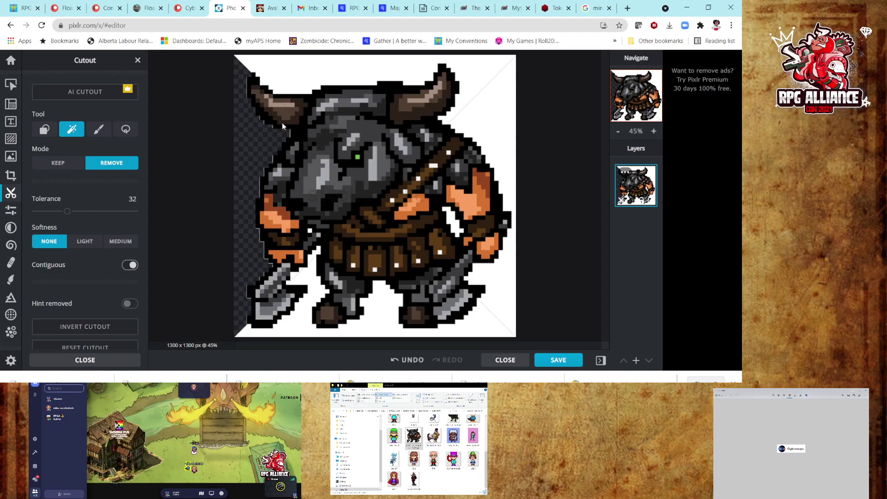
pyautogui.click(333, 70)
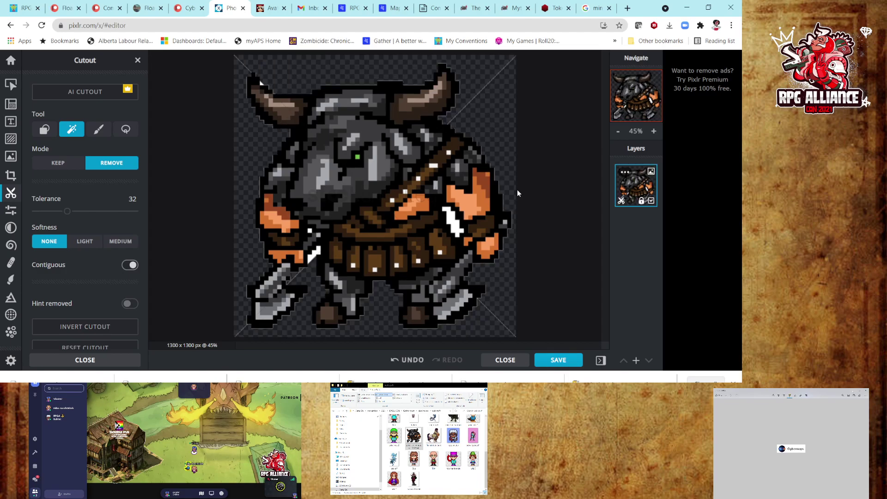
# - Download the cut-out minotaur as a PNG at 40 x 40 pixels
pyautogui.click(547, 360)
pyautogui.click(540, 241)
pyautogui.moveTo(541, 241); pyautogui.dragTo(549, 240)
pyautogui.write('40')
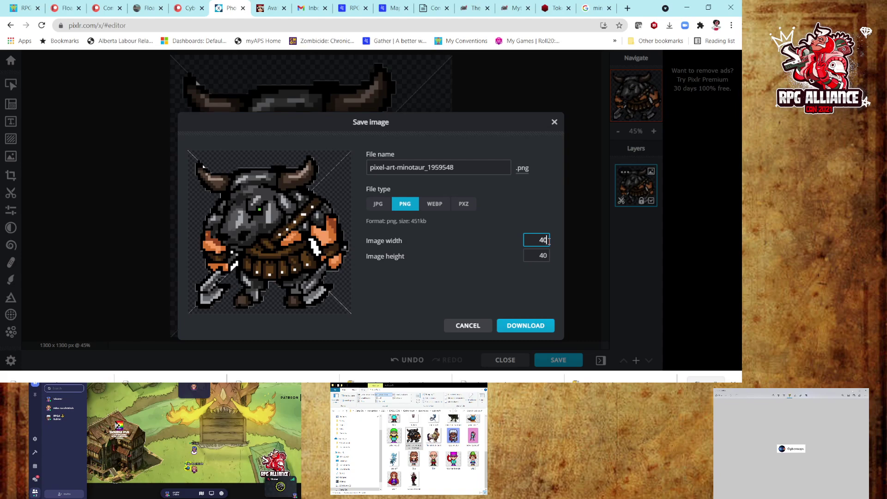
pyautogui.click(526, 329)
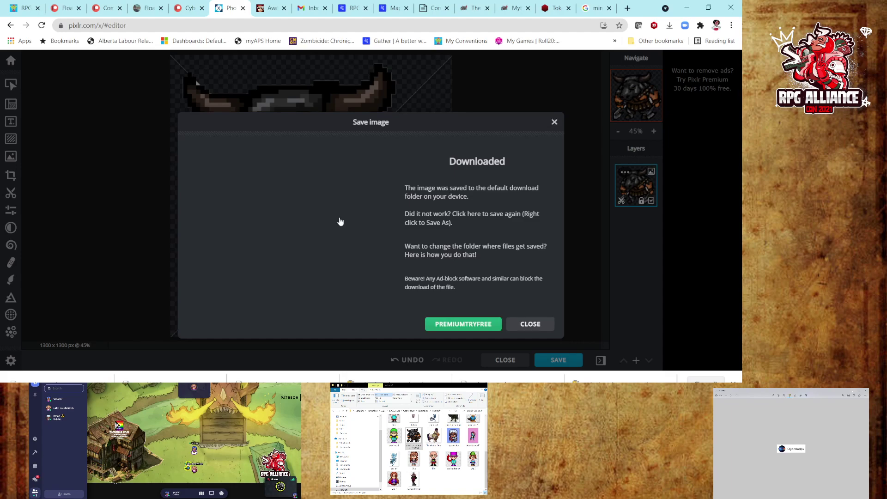
# - Switch to the Gather space, and browse File Explorer from the full-size character images to the folder of small ones
pyautogui.click(352, 8)
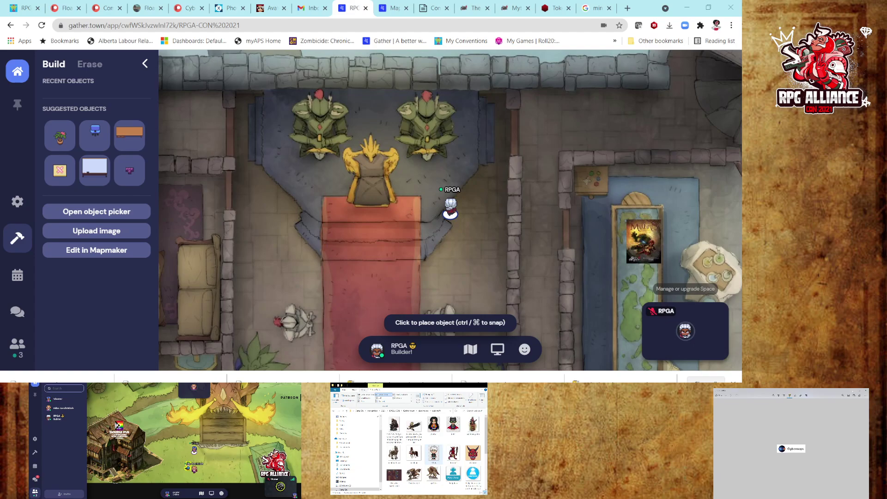
pyautogui.scroll(-3, 435, 451)
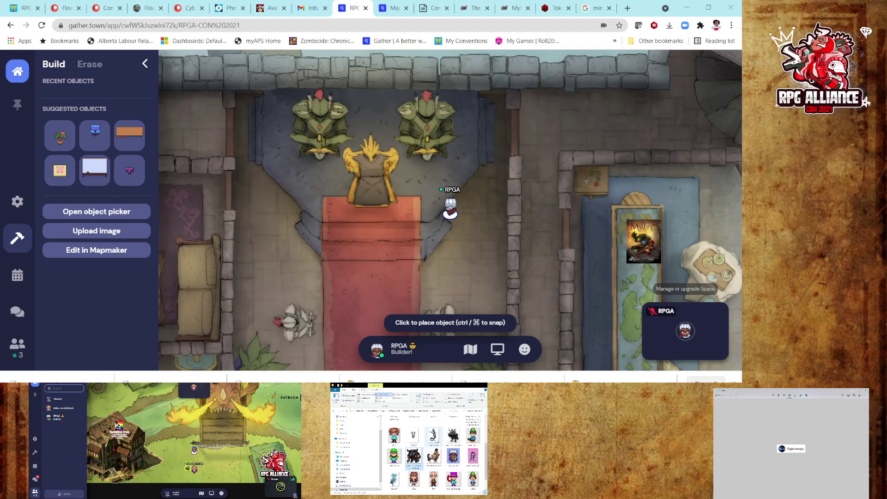
pyautogui.scroll(-5, 434, 451)
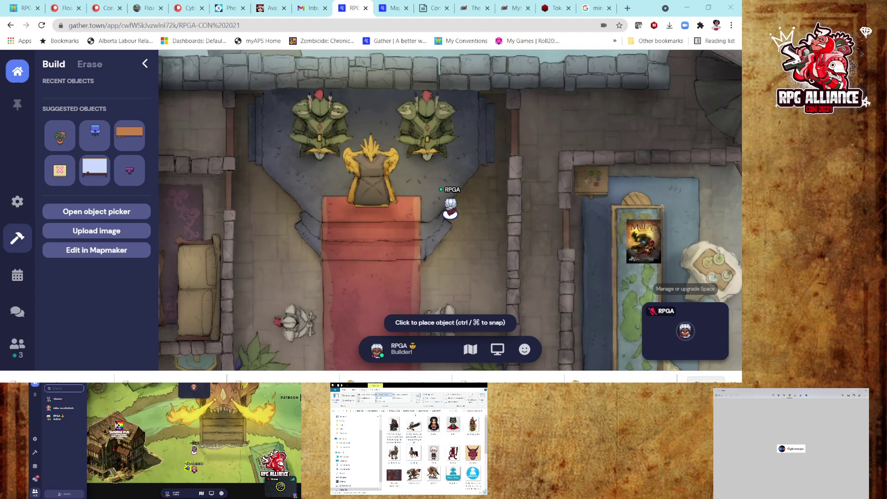
pyautogui.click(425, 411)
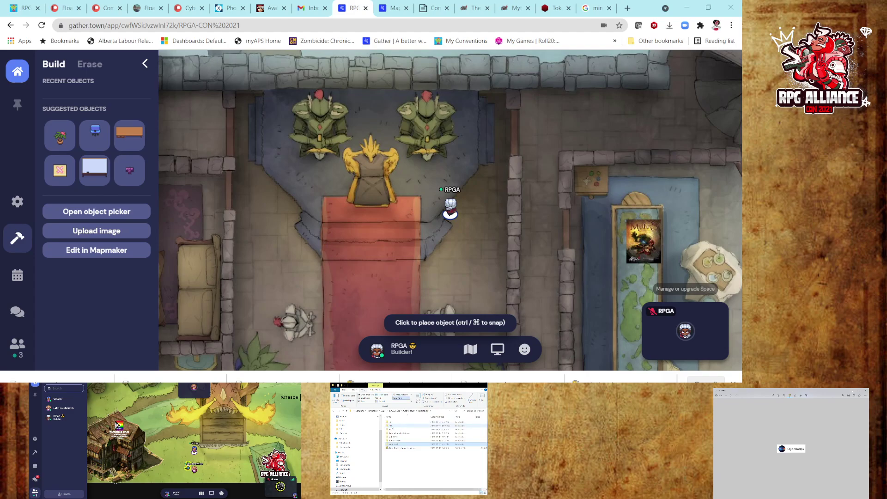
pyautogui.click(390, 426)
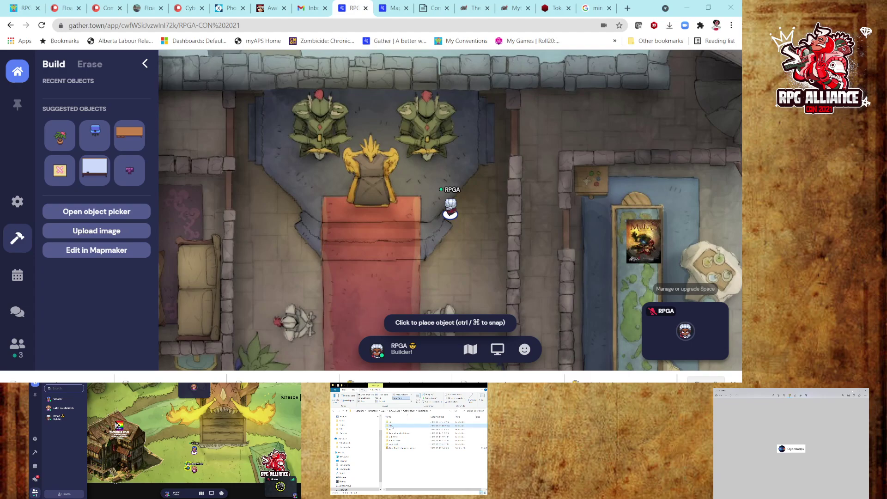
pyautogui.doubleClick(392, 426)
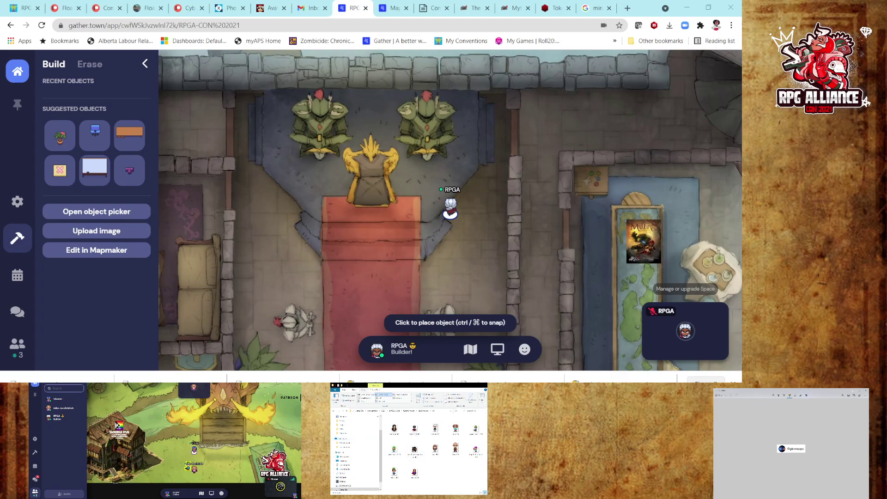
# - Switch to the Gather Mapmaker and upload pixel-art-minotaur 40.png as the image of a new Kings Room object
pyautogui.click(394, 8)
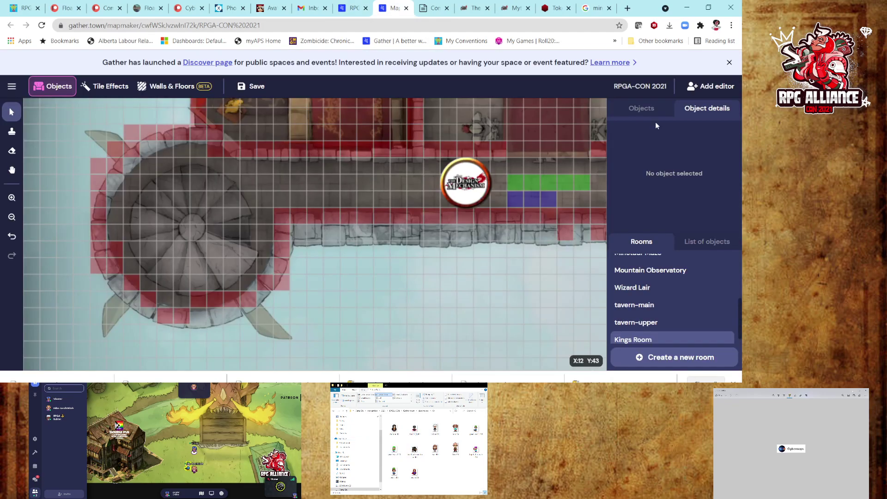
pyautogui.click(629, 112)
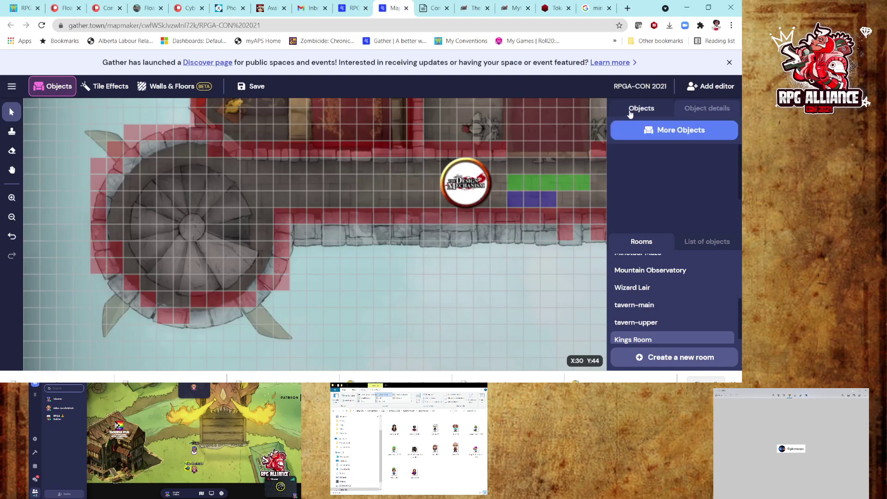
pyautogui.click(633, 132)
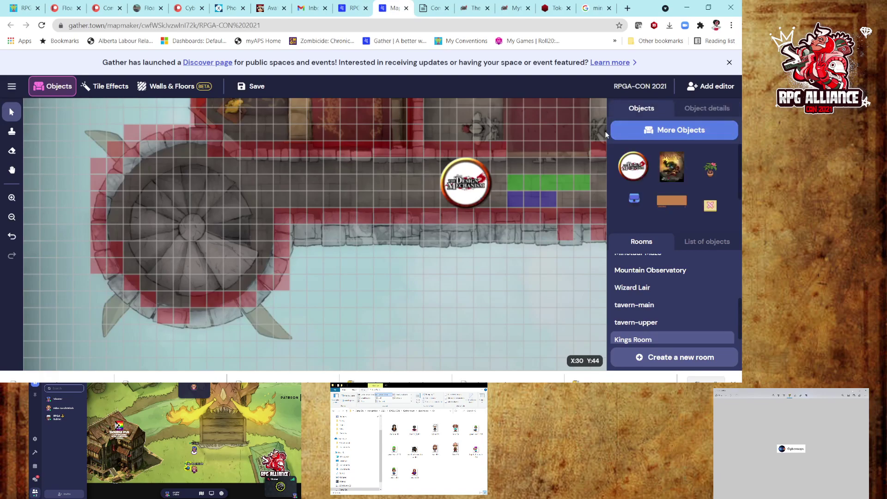
pyautogui.doubleClick(183, 344)
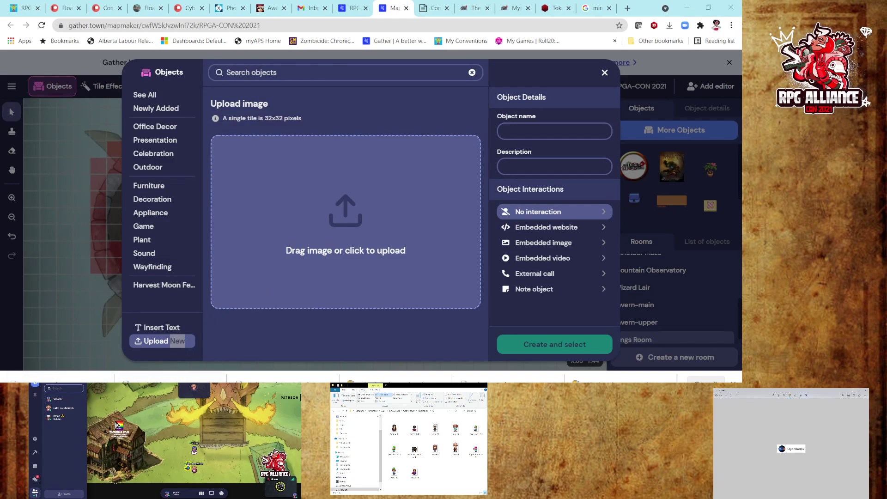
pyautogui.click(394, 448)
pyautogui.click(415, 448)
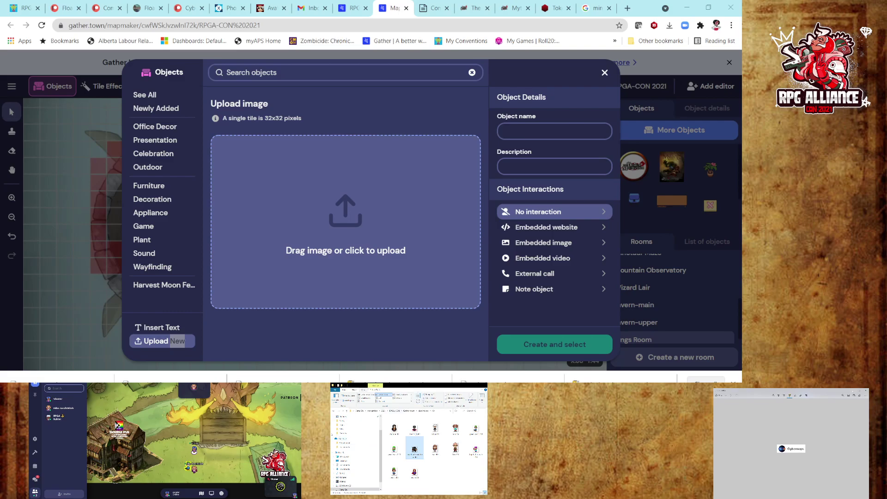
pyautogui.moveTo(414, 448); pyautogui.dragTo(332, 237)
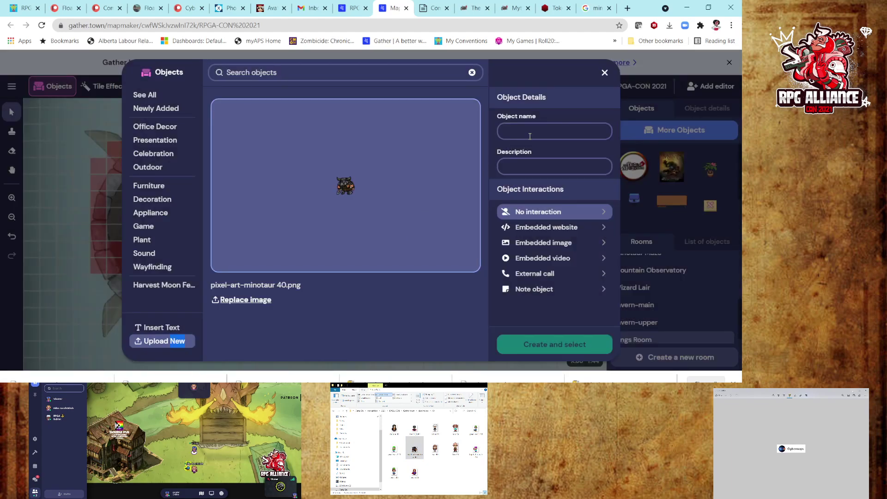
# - Enter "m" as both the object name and the description of the minotaur object
pyautogui.click(532, 134)
pyautogui.write('m')
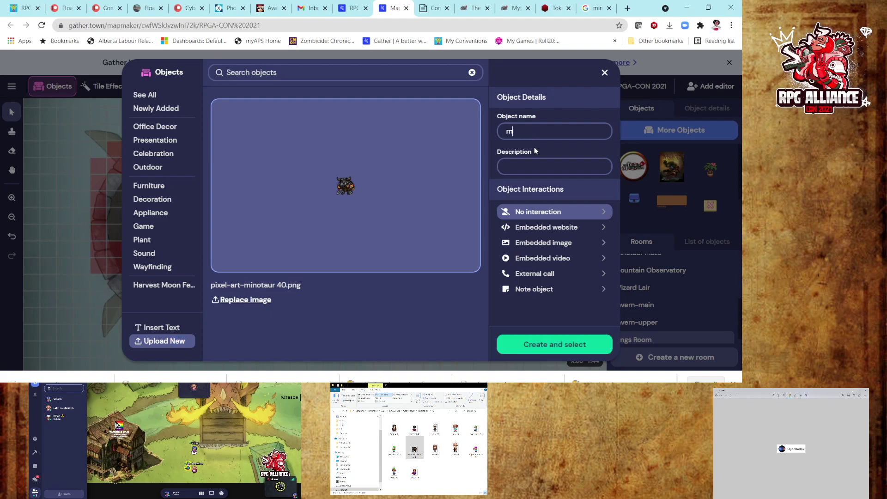
pyautogui.click(530, 168)
pyautogui.write('m')
# - Make the minotaur a note object with the message "Welcome to the Design Mechanism Booth! Behold worlds of ADVENTURE! You break" and create it
pyautogui.click(528, 292)
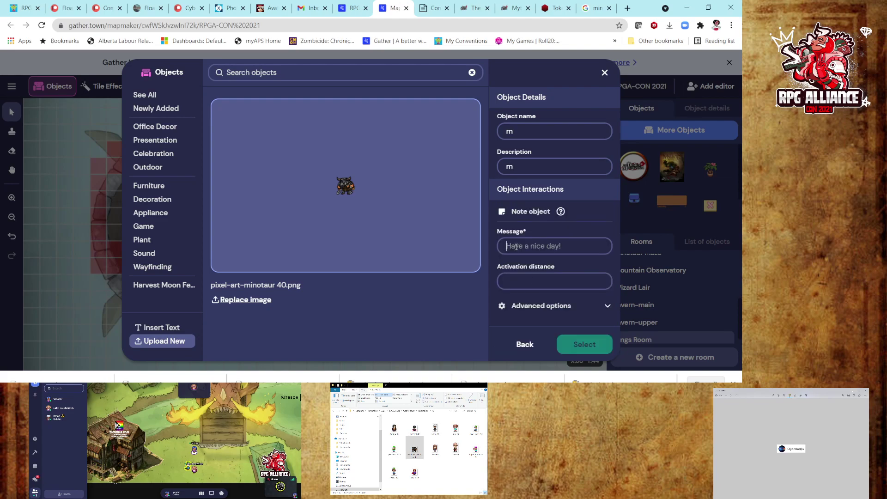
pyautogui.write('We')
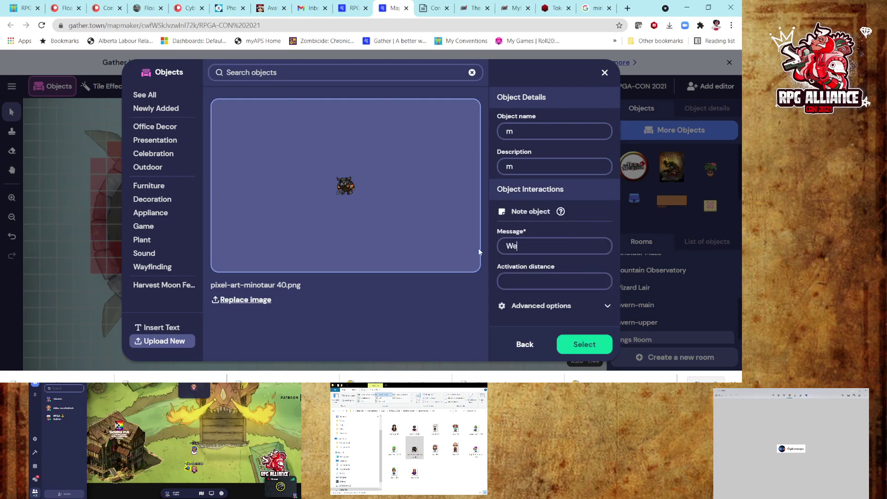
pyautogui.write('lcome to the Design Mechanis')
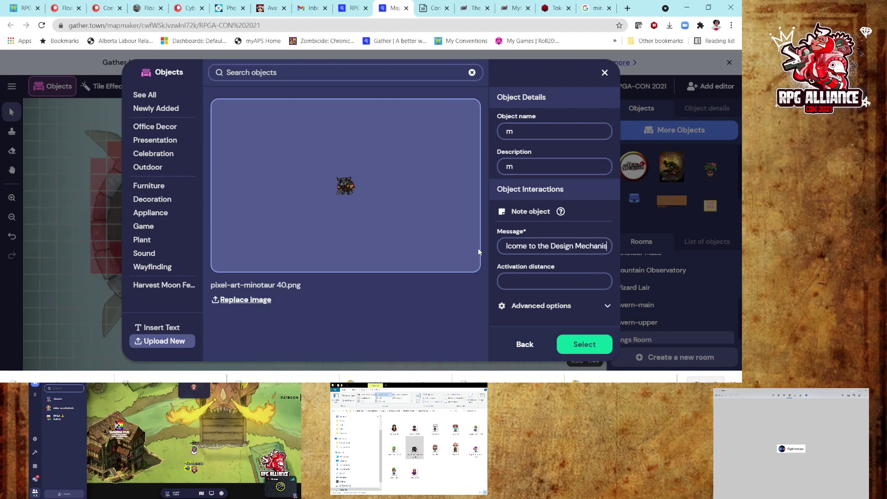
pyautogui.write('m B')
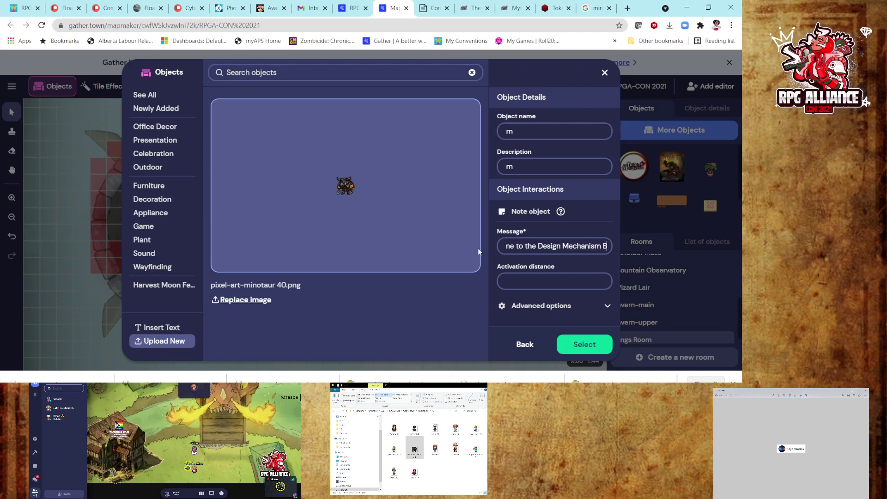
pyautogui.write('ooth')
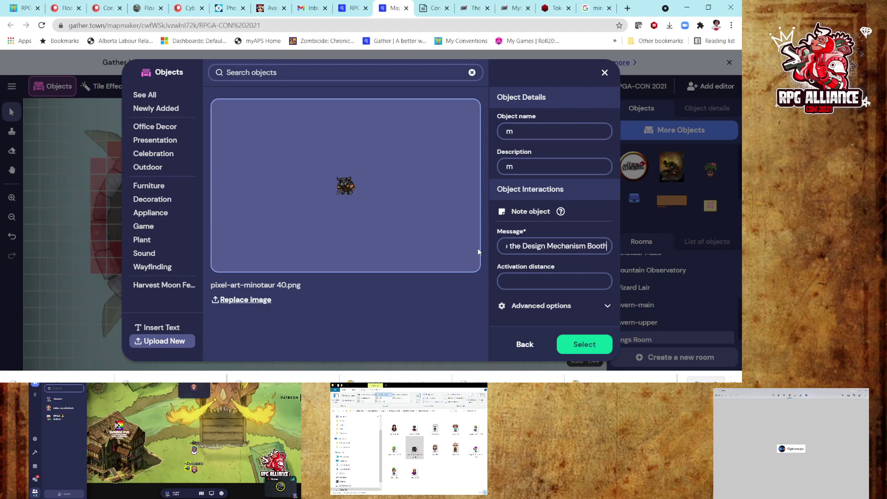
pyautogui.write('! Be')
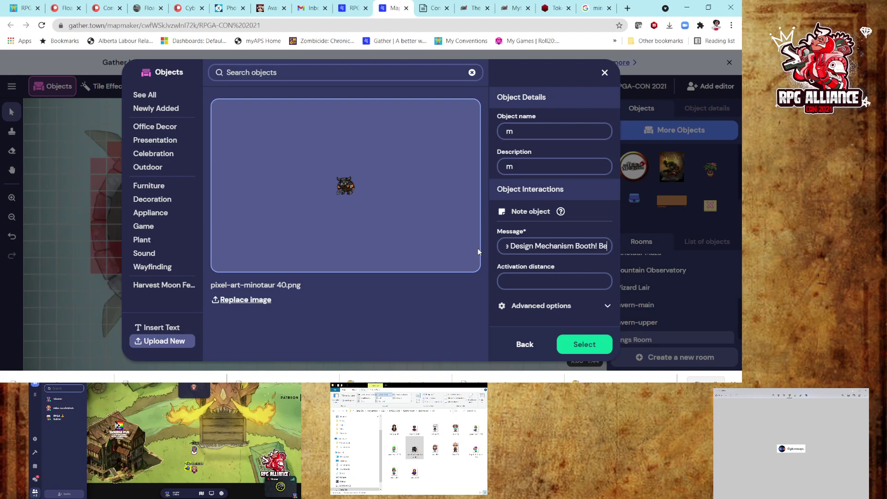
pyautogui.write('hold')
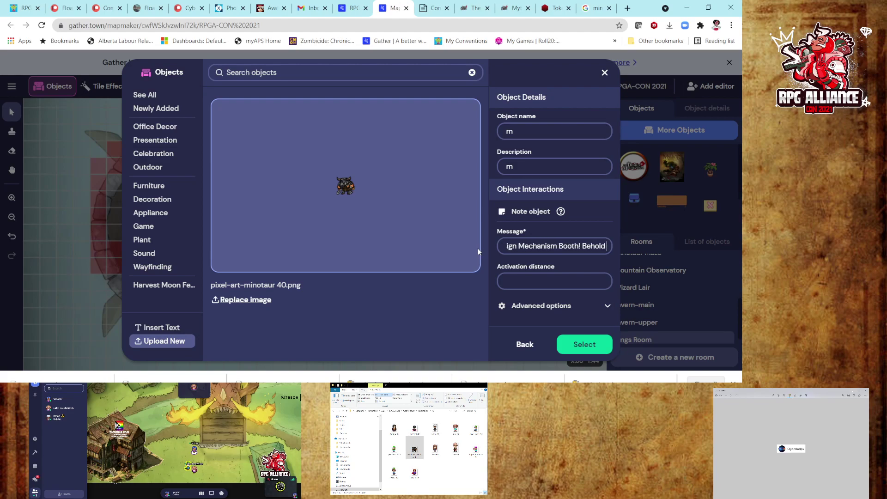
pyautogui.write(' wor')
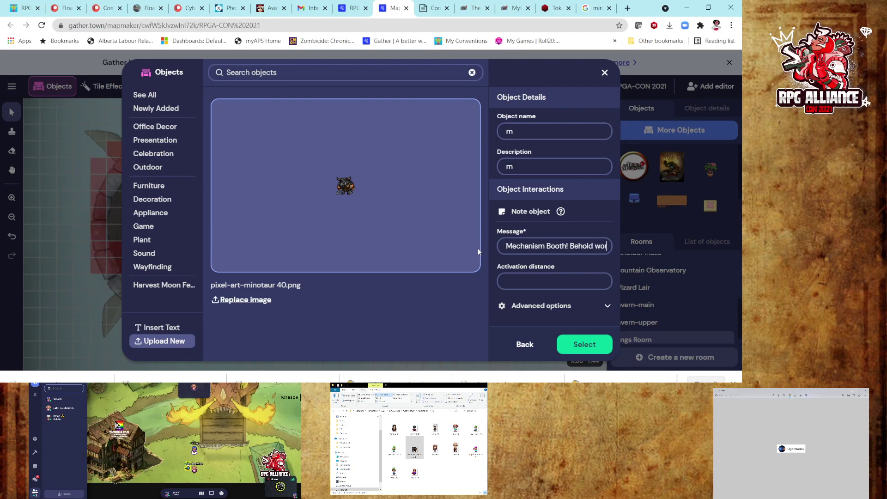
pyautogui.write('lds of A')
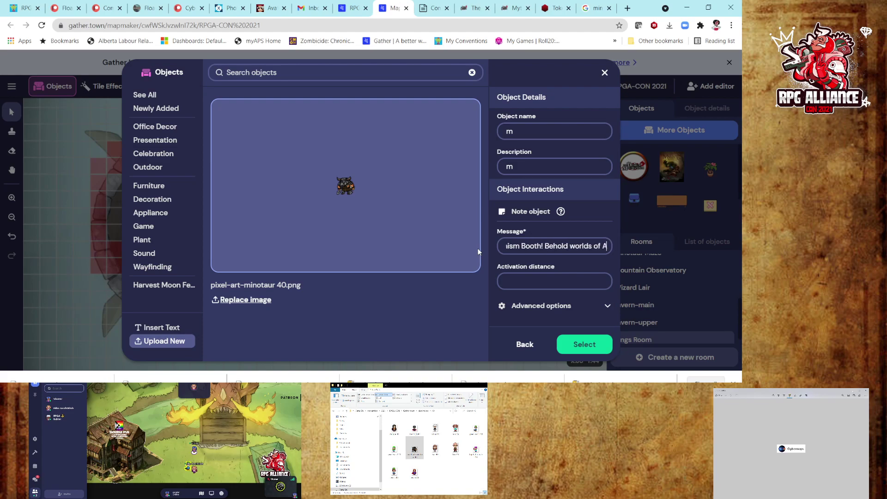
pyautogui.write('DVENTUR')
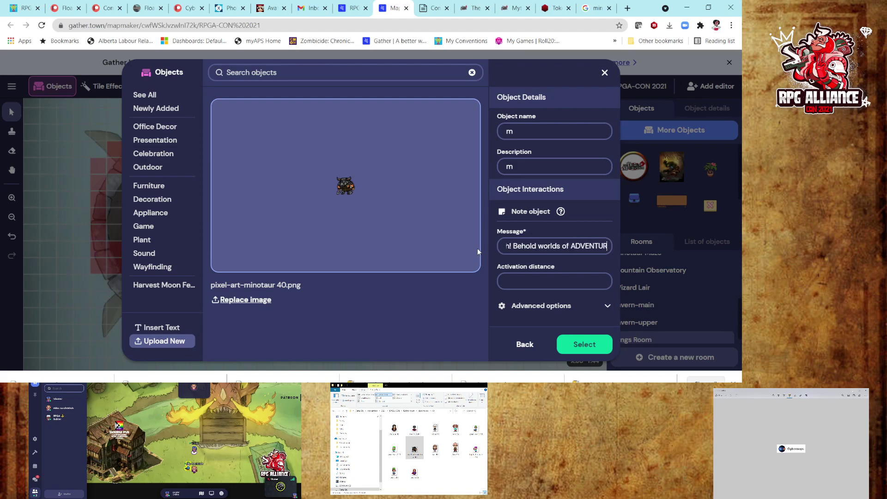
pyautogui.write('E!')
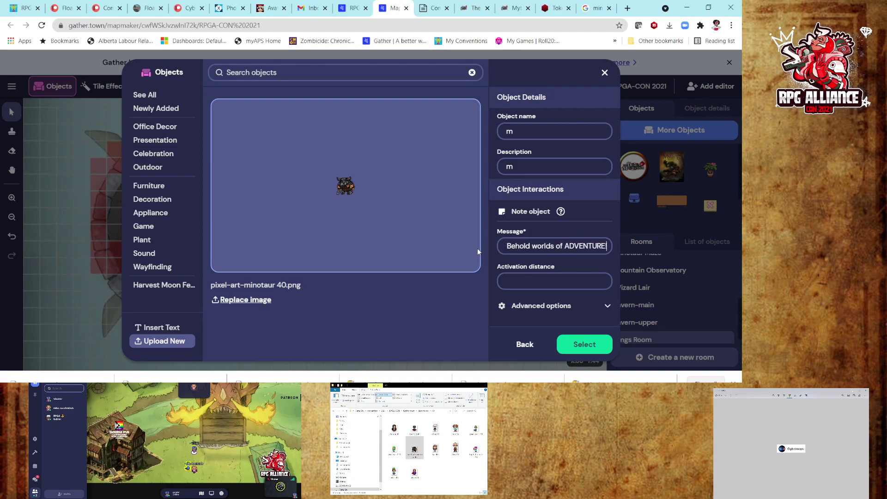
pyautogui.write(' You break')
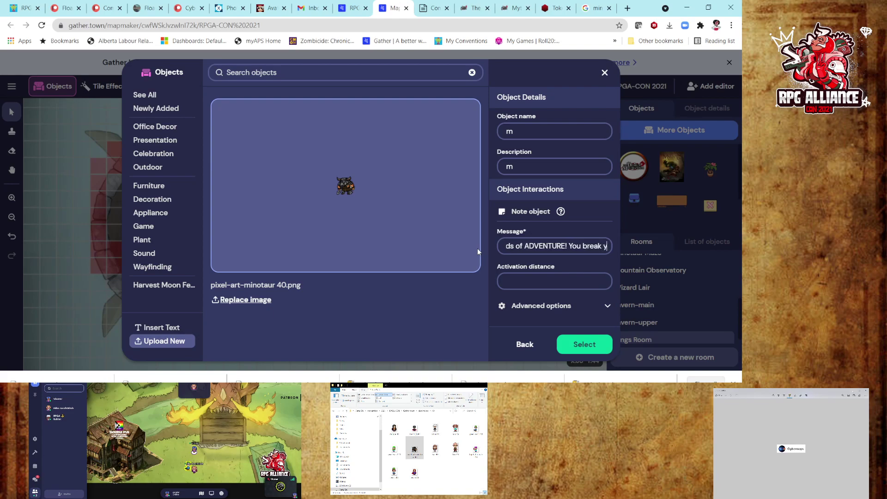
pyautogui.press('Home')
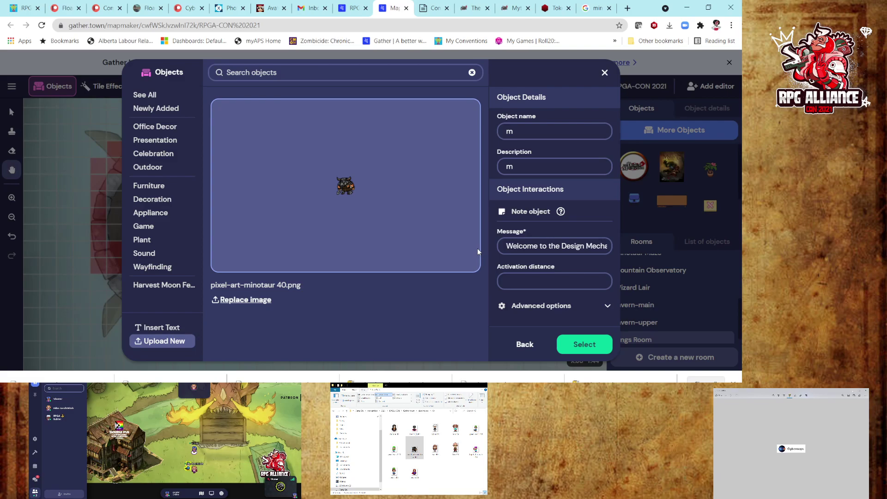
pyautogui.click(585, 345)
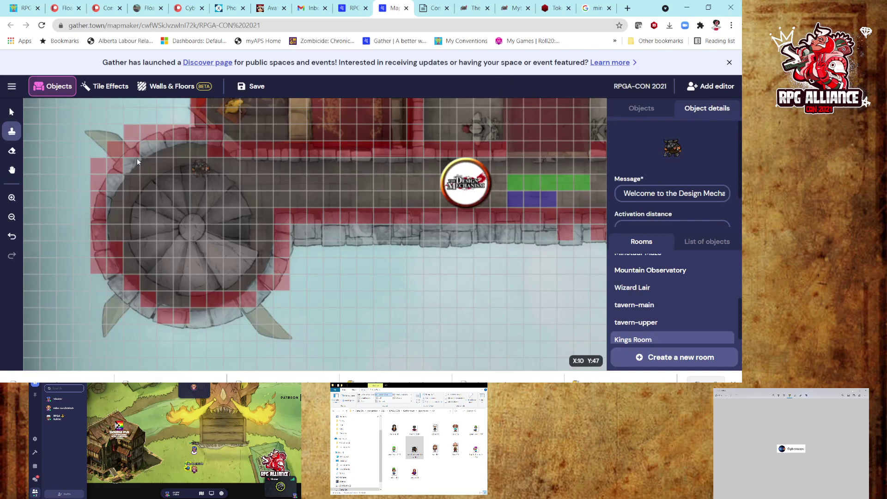
# - Place the minotaur object on the seat of the golden throne at the head of the red carpet in the Kings Room
pyautogui.click(12, 170)
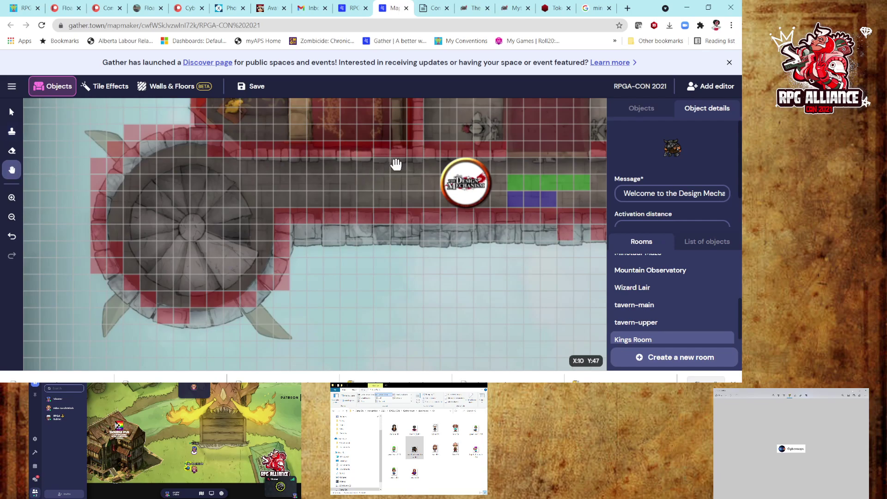
pyautogui.moveTo(370, 224); pyautogui.dragTo(303, 359)
pyautogui.moveTo(345, 285); pyautogui.dragTo(314, 326)
pyautogui.moveTo(307, 163); pyautogui.dragTo(293, 273)
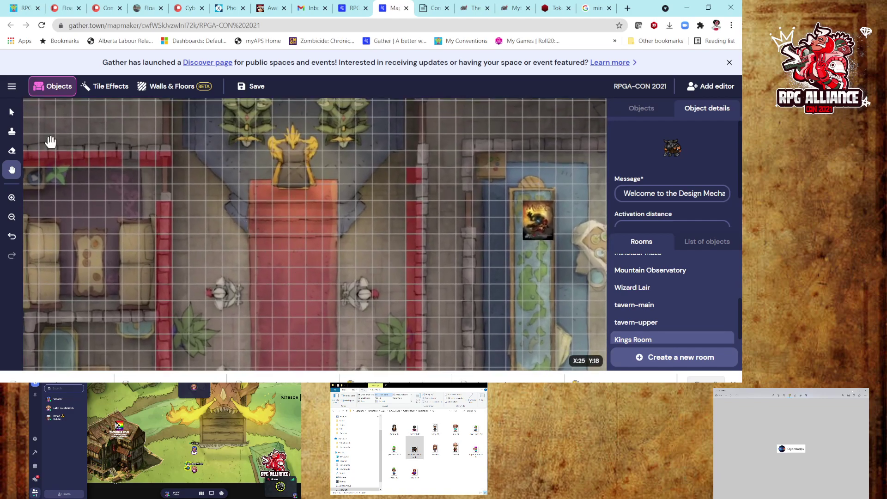
pyautogui.click(11, 132)
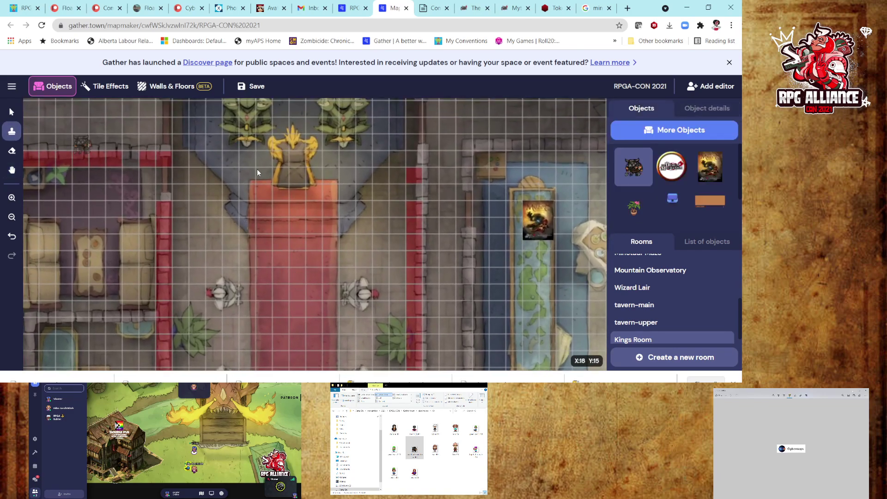
pyautogui.click(291, 171)
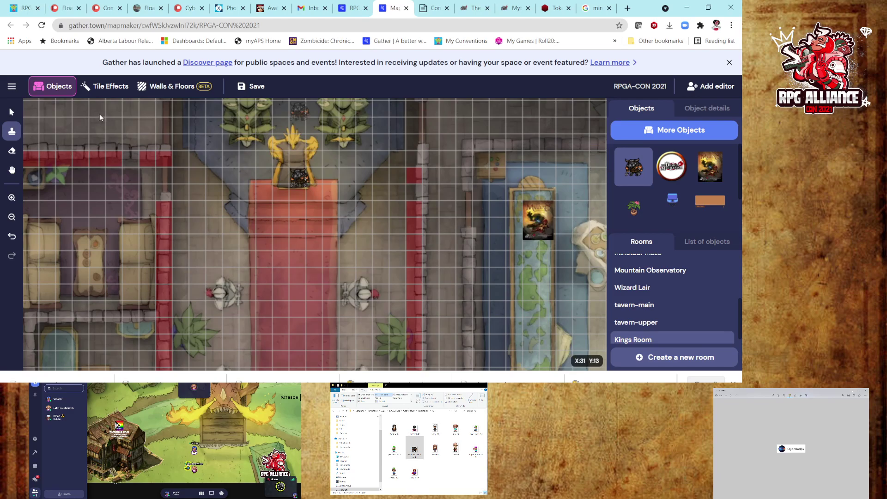
pyautogui.click(11, 113)
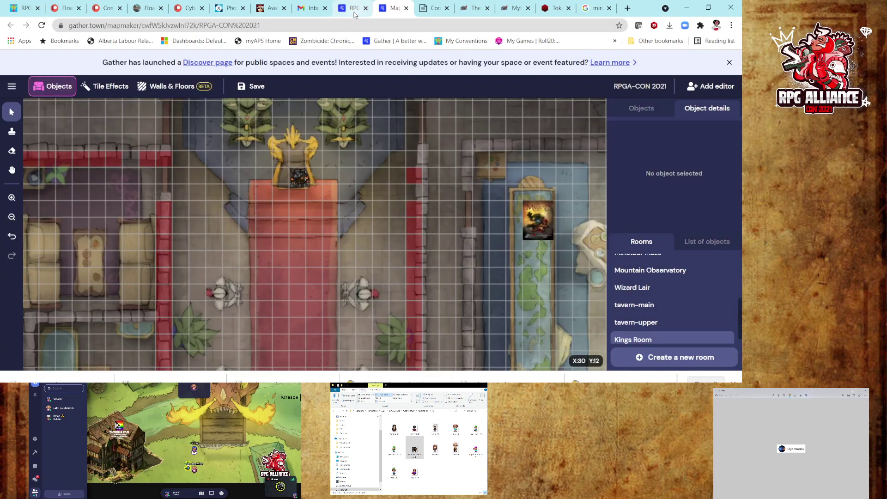
# - Switch to the Gather space, walk the avatar up to the minotaur on the throne and open its note
pyautogui.click(355, 12)
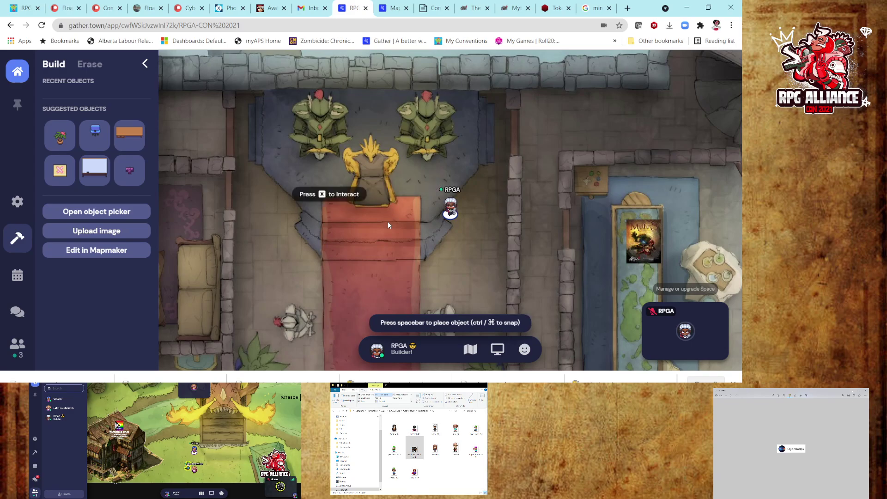
pyautogui.press('Left')
pyautogui.press('Left')
pyautogui.press('Left')
pyautogui.press('Down')
pyautogui.press('Down')
pyautogui.press('Down')
pyautogui.press('Down')
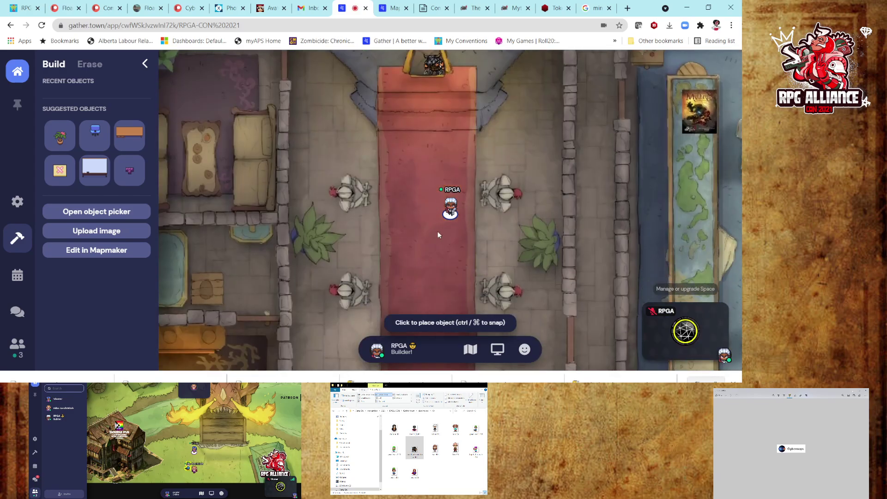
pyautogui.press('Up')
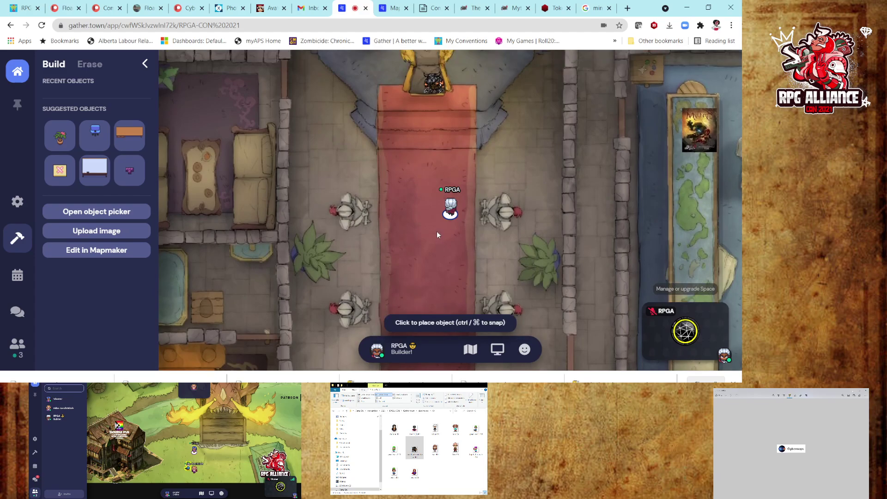
pyautogui.press('Up')
pyautogui.press('Up')
pyautogui.press('Up')
pyautogui.press('Up')
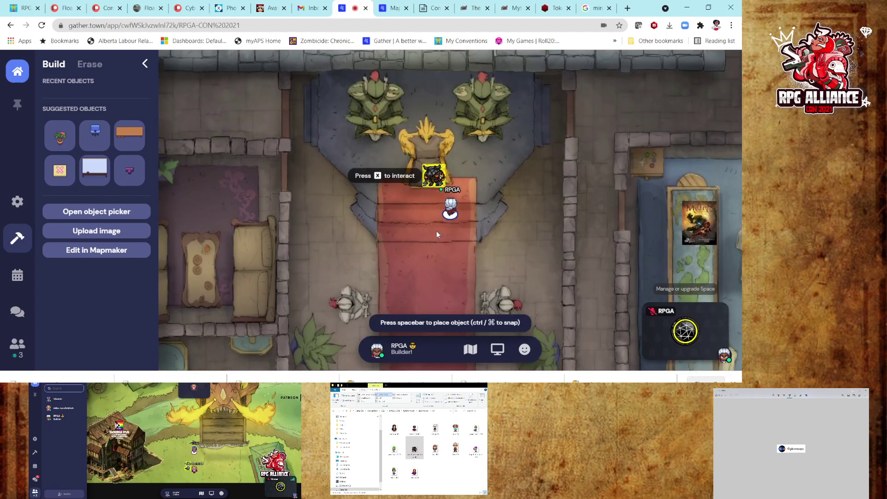
pyautogui.press('x')
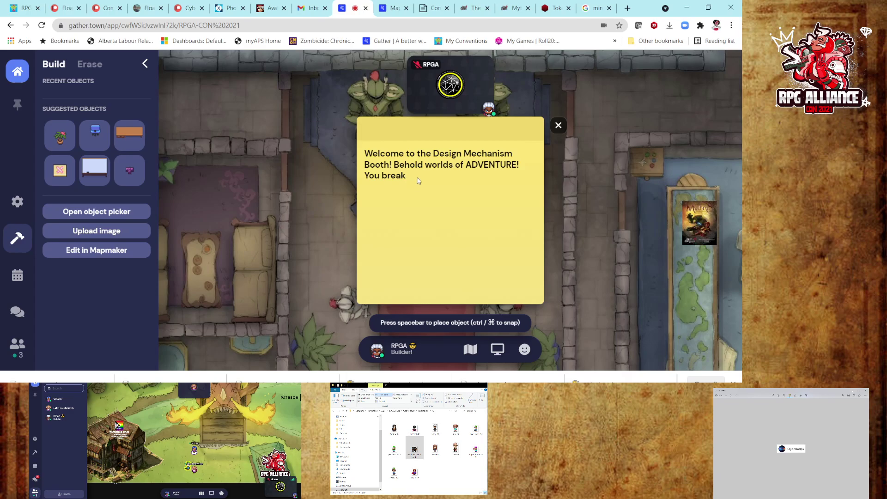
# - Switch back to the Mapmaker and delete "You break" from the end of the minotaur's note message
pyautogui.click(394, 9)
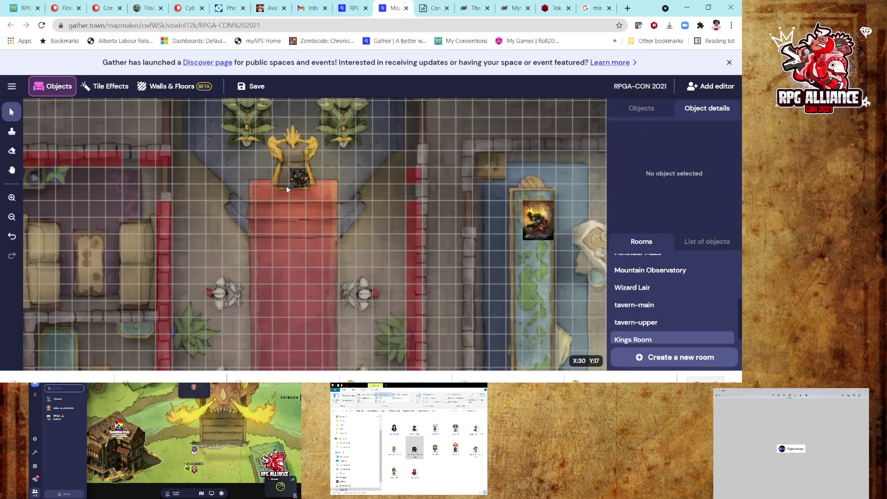
pyautogui.click(299, 181)
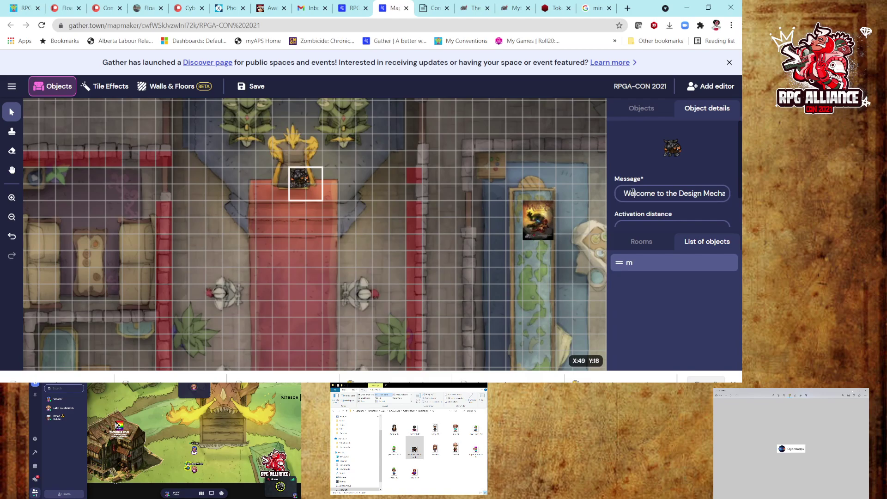
pyautogui.press('Right')
pyautogui.press('Right')
pyautogui.press('Right')
pyautogui.press('Right')
pyautogui.press('Right')
pyautogui.press('Right')
pyautogui.press('Right')
pyautogui.press('Right')
pyautogui.press('Right')
pyautogui.press('Right')
pyautogui.press('Right')
pyautogui.press('Right')
pyautogui.press('Right')
pyautogui.press('Right')
pyautogui.press('Right')
pyautogui.press('Right')
pyautogui.press('Right')
pyautogui.press('Right')
pyautogui.press('Right')
pyautogui.press('Right')
pyautogui.press('Right')
pyautogui.press('Right')
pyautogui.press('Right')
pyautogui.press('Right')
pyautogui.press('Right')
pyautogui.press('Right')
pyautogui.press('Right')
pyautogui.press('Right')
pyautogui.press('Right')
pyautogui.press('Right')
pyautogui.press('Right')
pyautogui.press('Right')
pyautogui.press('Right')
pyautogui.press('Right')
pyautogui.press('Right')
pyautogui.press('Right')
pyautogui.press('Right')
pyautogui.press('Right')
pyautogui.press('Right')
pyautogui.press('Right')
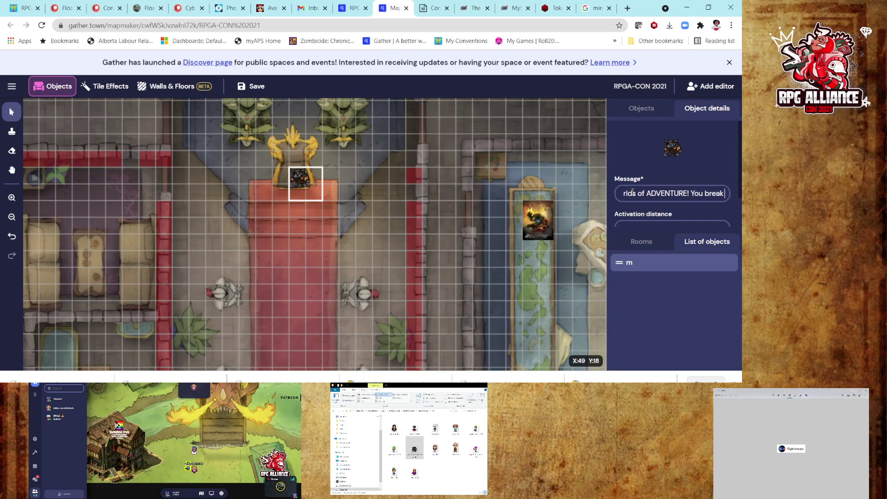
pyautogui.press('BackSpace')
pyautogui.press('BackSpace')
pyautogui.press('BackSpace')
pyautogui.press('BackSpace')
pyautogui.press('BackSpace')
pyautogui.press('BackSpace')
pyautogui.press('BackSpace')
pyautogui.press('BackSpace')
pyautogui.press('BackSpace')
pyautogui.press('BackSpace')
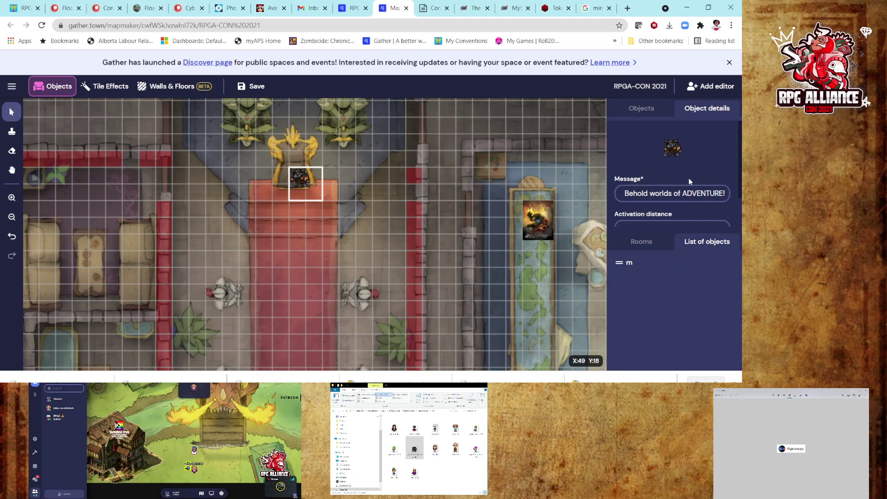
pyautogui.click(372, 179)
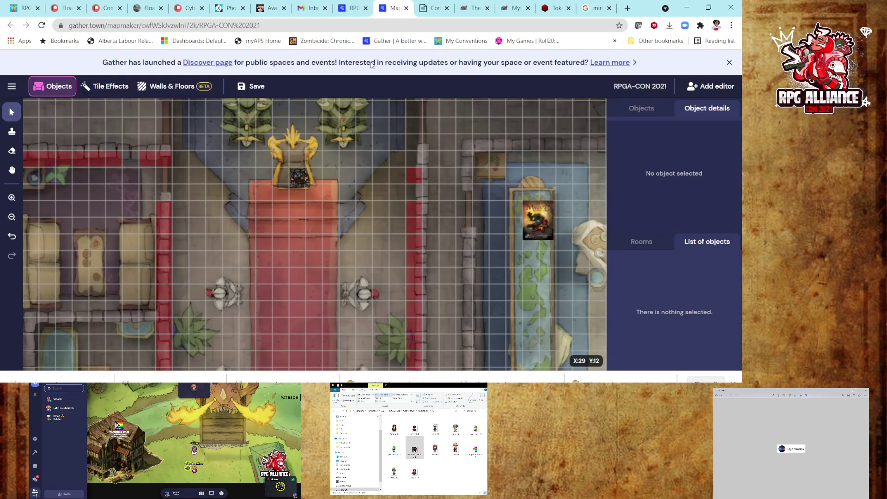
# - Switch to the Gather space, reopen the minotaur's note to check the edited message, and close it
pyautogui.click(352, 9)
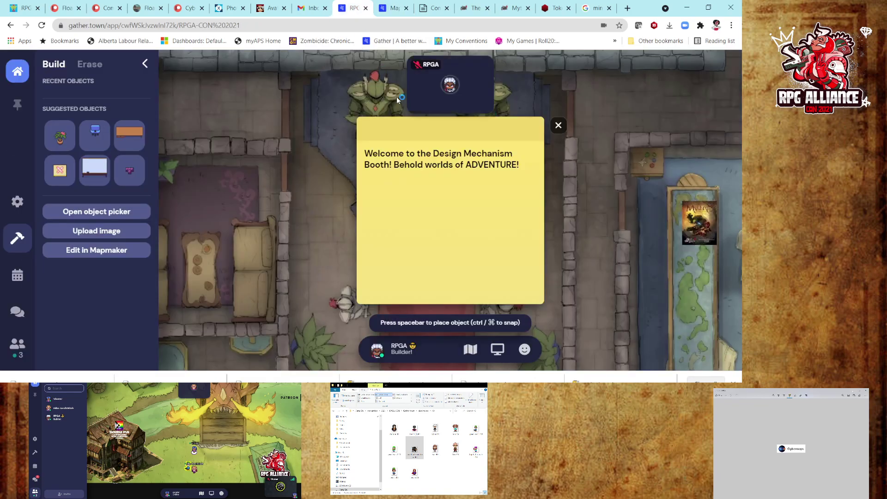
pyautogui.click(559, 126)
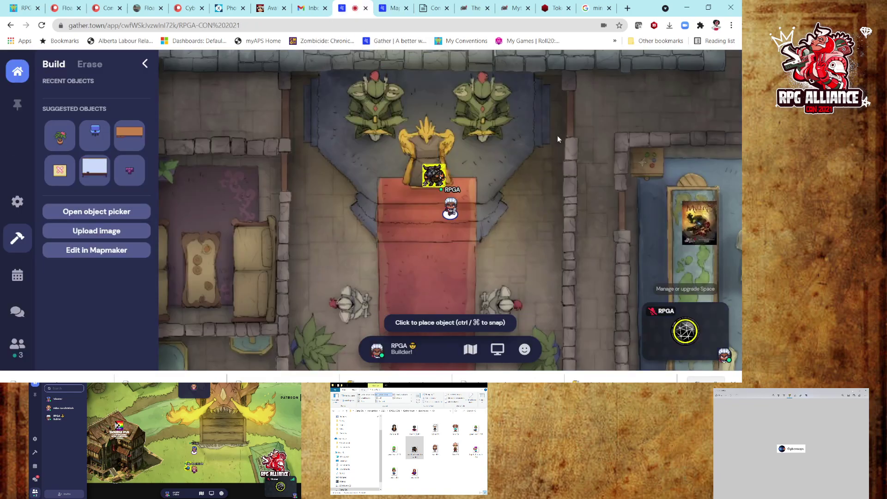
pyautogui.press('x')
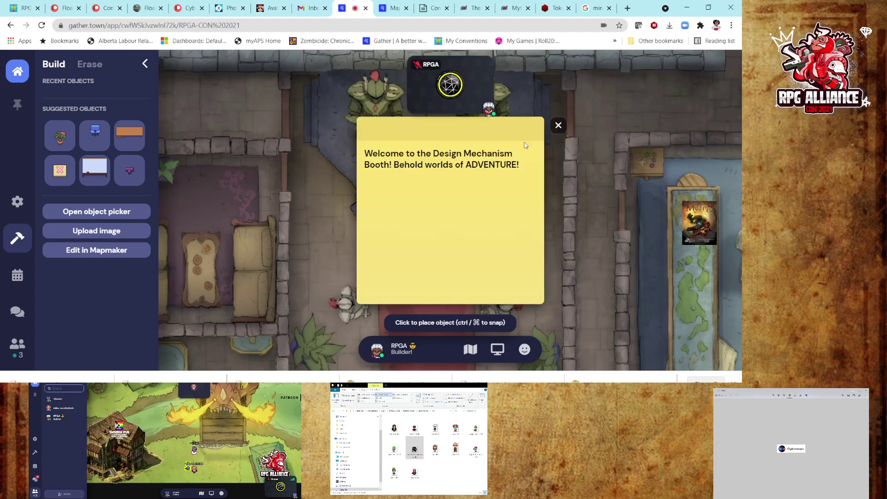
pyautogui.click(559, 126)
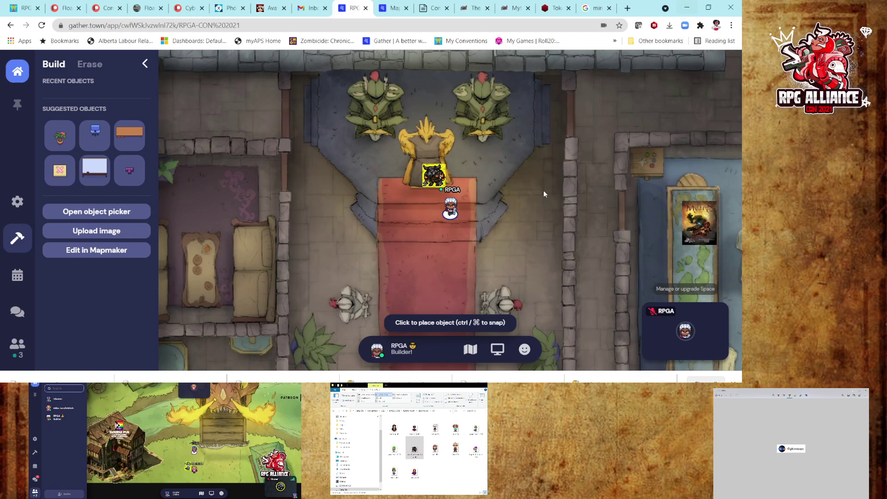
# - Walk the avatar from the throne down the red carpet and out through the Kings Room exit to the outdoor market
pyautogui.press('Down')
pyautogui.press('Down')
pyautogui.press('Down')
pyautogui.press('Down')
pyautogui.press('Down')
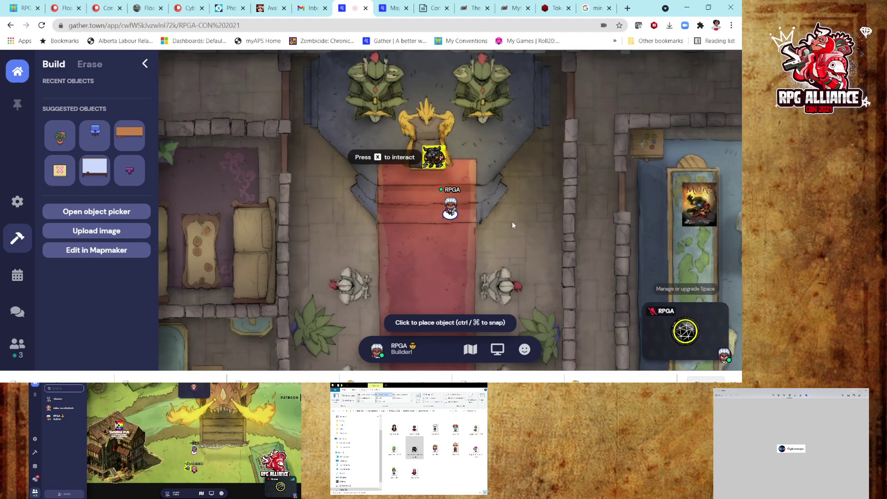
pyautogui.press('Down')
pyautogui.press('Down')
pyautogui.press('Down')
pyautogui.press('Down')
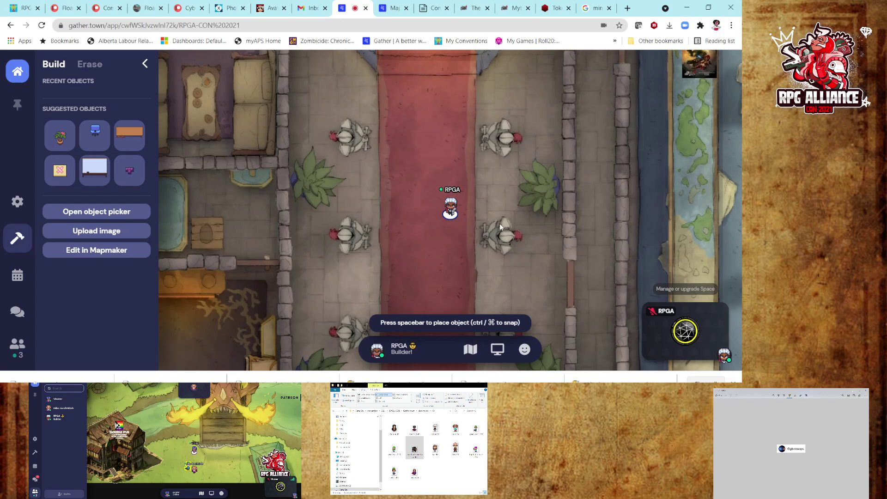
pyautogui.press('Left')
pyautogui.press('Left')
pyautogui.press('Left')
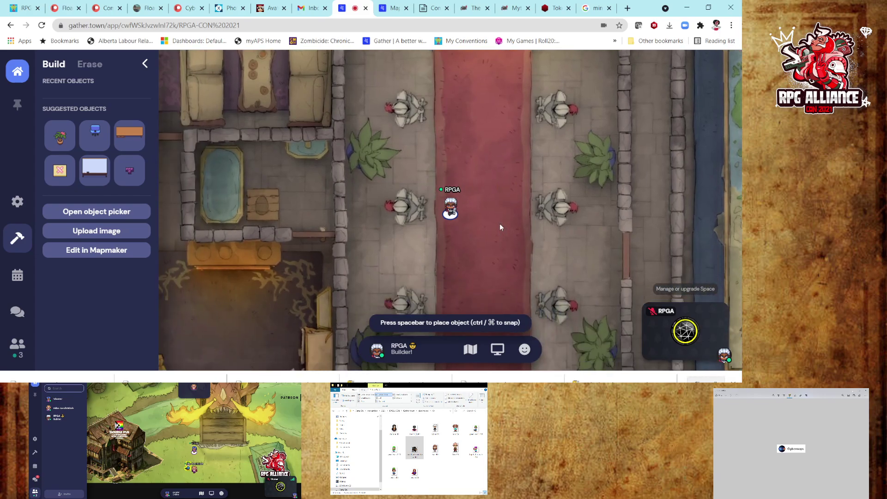
pyautogui.press('Down')
pyautogui.press('Down')
pyautogui.press('Right')
pyautogui.press('Right')
pyautogui.press('Down')
pyautogui.press('Down')
pyautogui.press('Down')
pyautogui.press('Down')
pyautogui.press('Down')
pyautogui.press('Down')
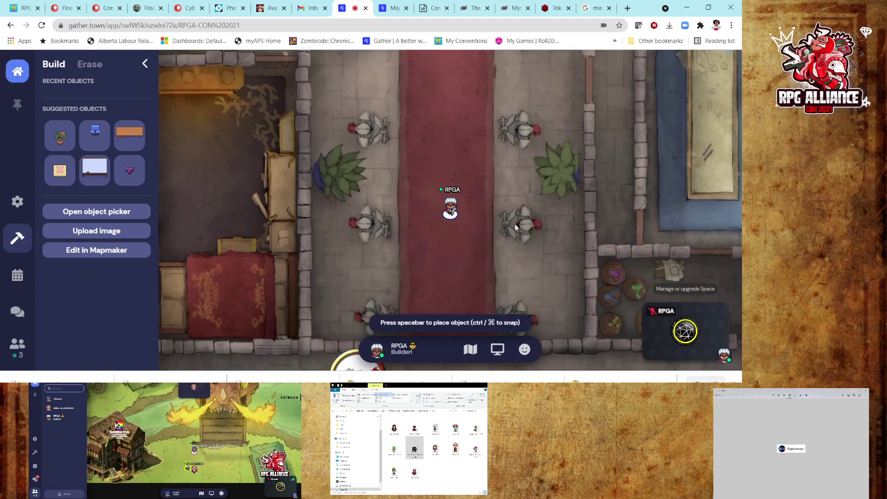
pyautogui.press('Down')
pyautogui.press('Down')
pyautogui.press('Down')
pyautogui.press('Down')
pyautogui.press('Down')
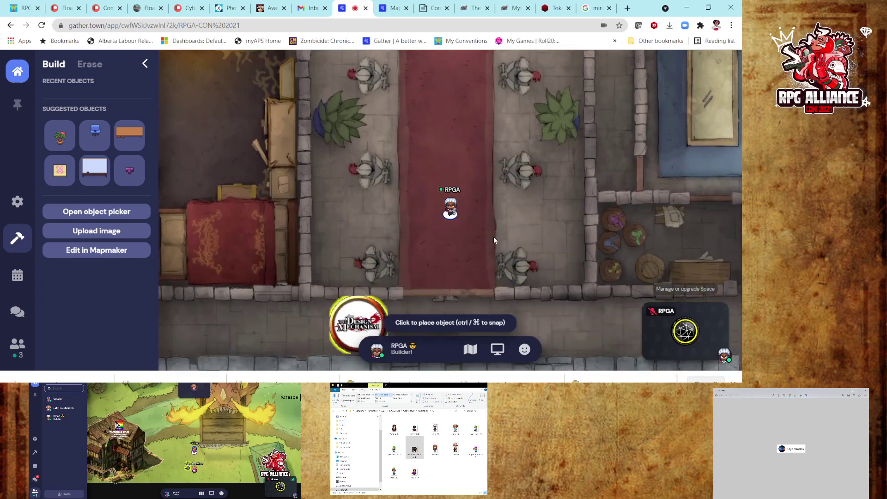
pyautogui.press('Down')
pyautogui.press('Down')
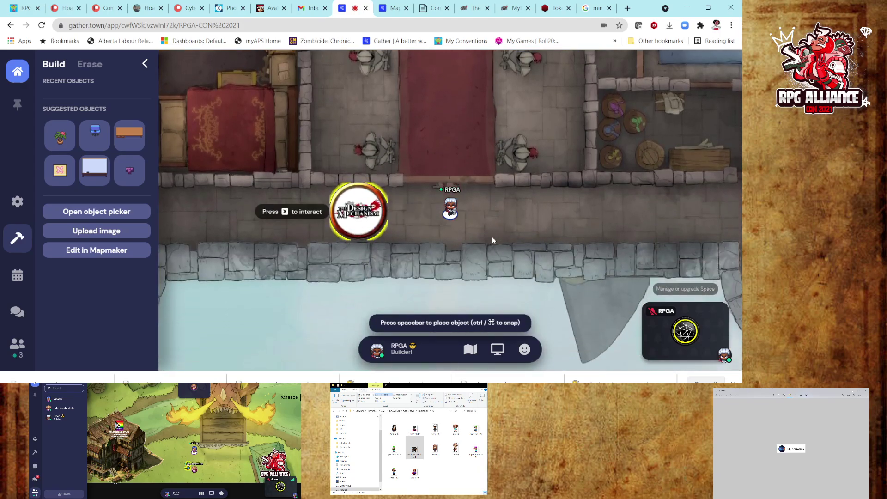
pyautogui.press('Down')
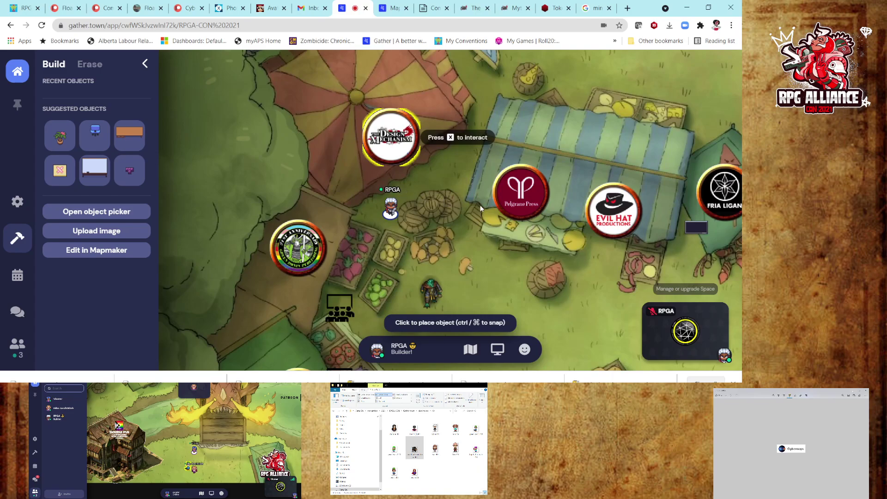
# - Walk the avatar from the Design Mechanism tent past the Pelgrane Press stall to the Evil Hat Productions sign
pyautogui.press('Right')
pyautogui.press('Right')
pyautogui.press('Right')
pyautogui.press('Right')
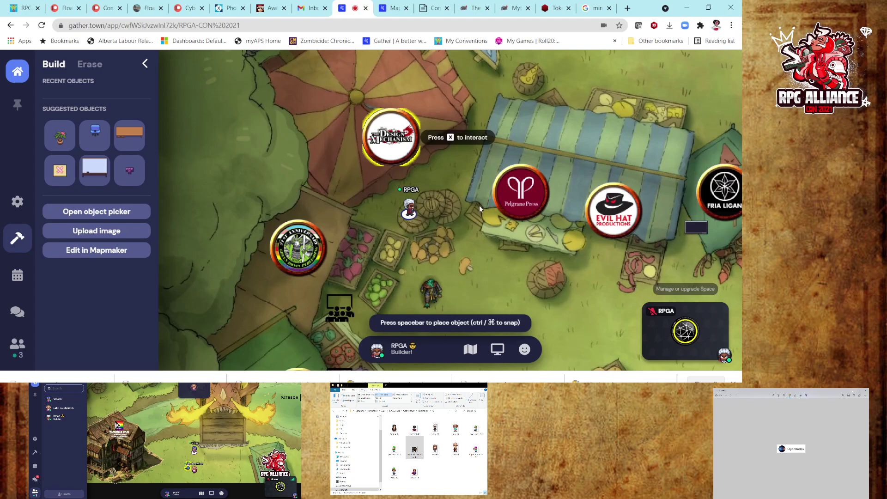
pyautogui.press('Down')
pyautogui.press('Down')
pyautogui.press('Down')
pyautogui.press('Down')
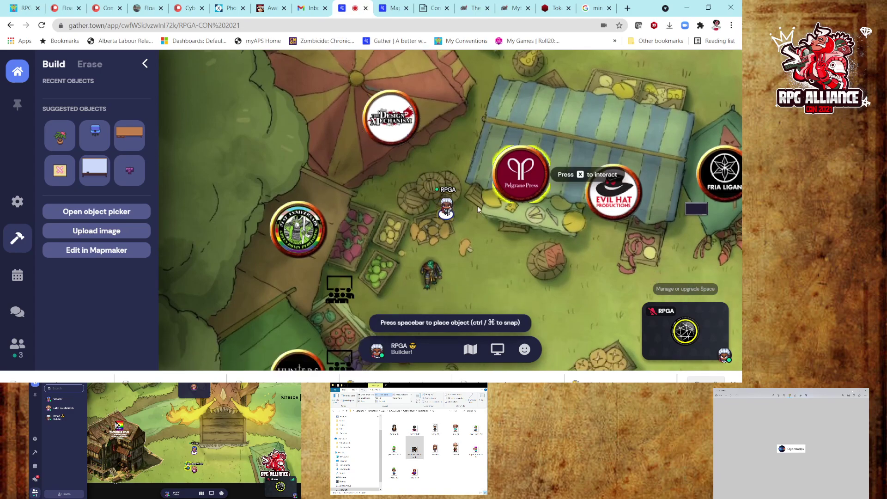
pyautogui.press('Right')
pyautogui.press('Right')
pyautogui.press('Right')
pyautogui.press('Right')
pyautogui.press('Right')
pyautogui.press('Right')
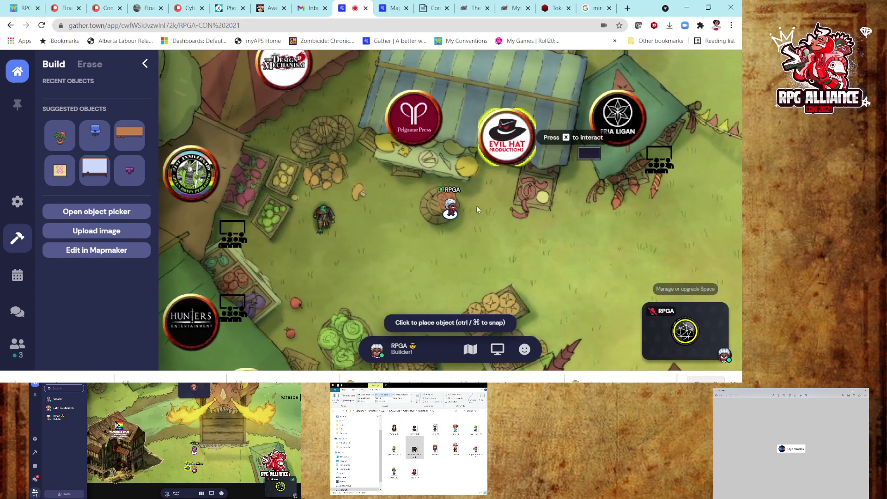
# - Walk the avatar around the Pelgrane Press stall and up to the green character standing beside the vegetable crates
pyautogui.press('Up')
pyautogui.press('Left')
pyautogui.press('Left')
pyautogui.press('Left')
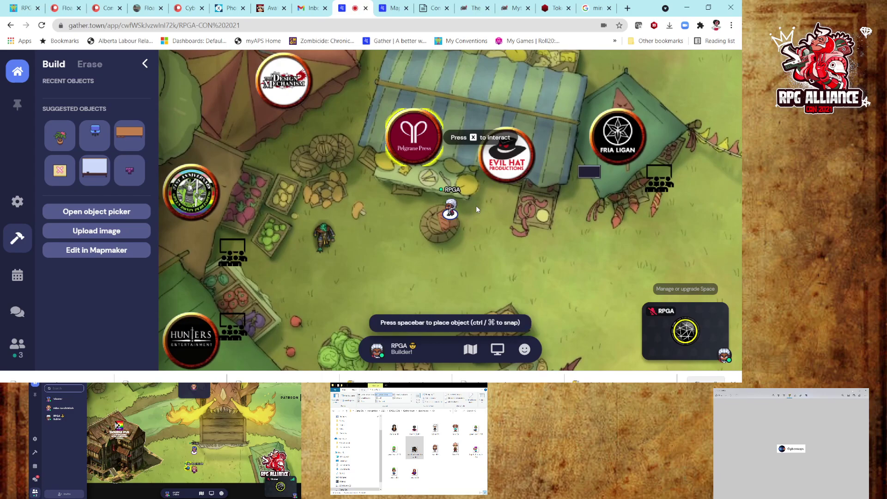
pyautogui.press('Down')
pyautogui.press('Down')
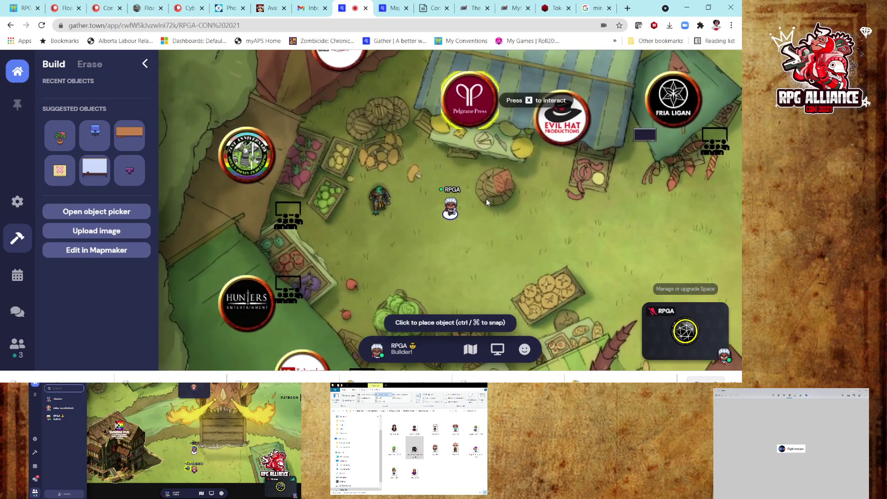
pyautogui.press('Right')
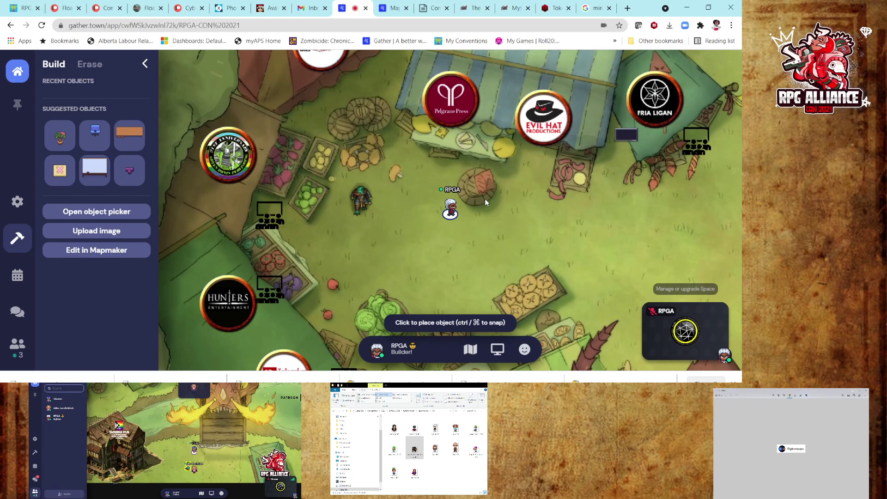
pyautogui.press('Up')
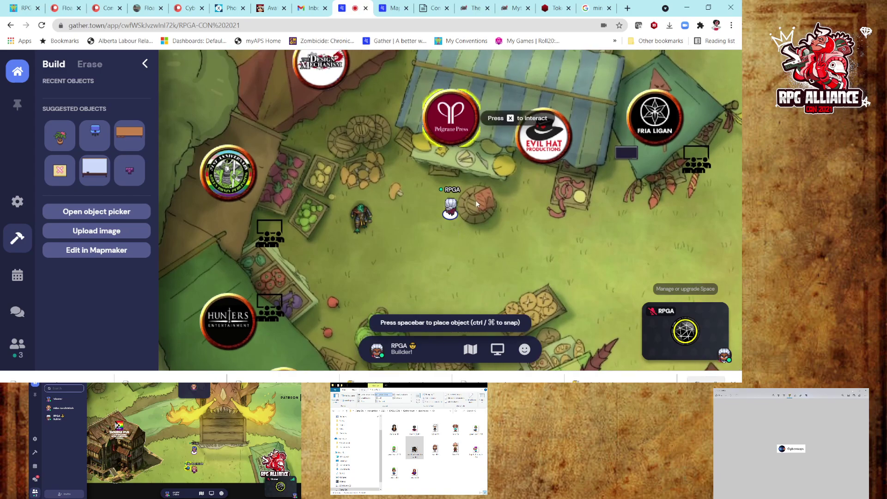
pyautogui.press('Left')
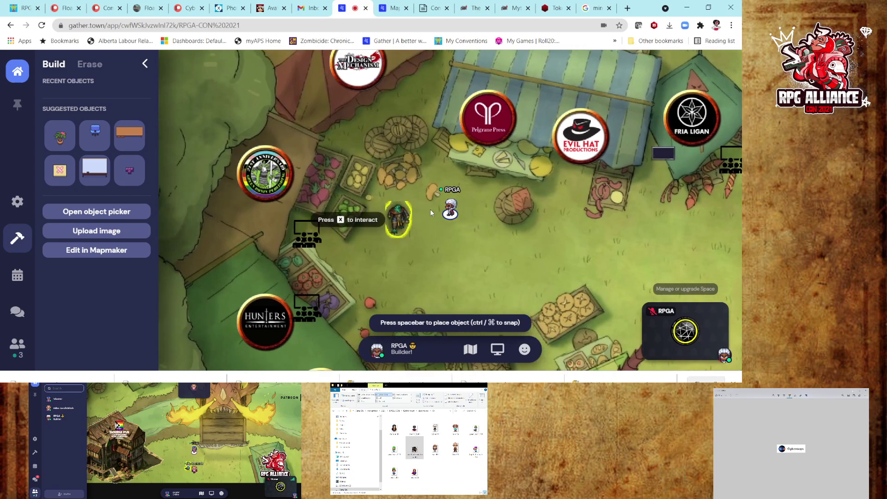
pyautogui.press('Down')
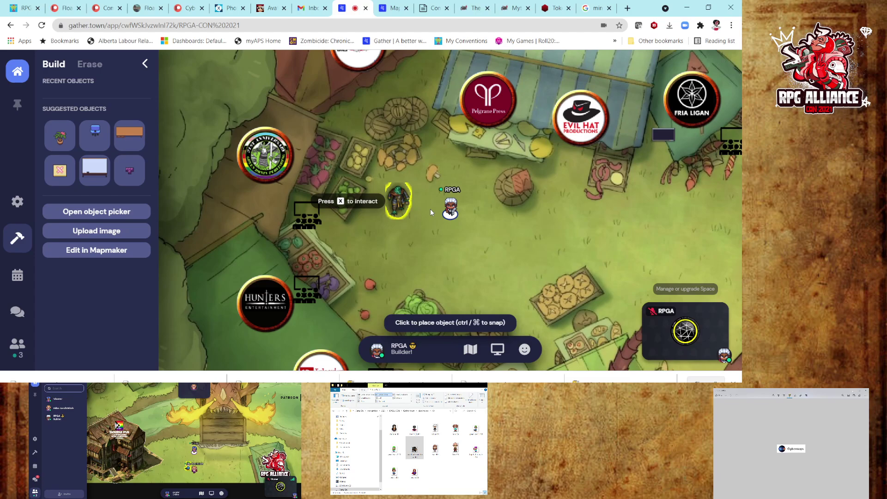
# - Walk the avatar to the video screen beside the Fria Ligan tent, then play and pause its preview
pyautogui.press('Right')
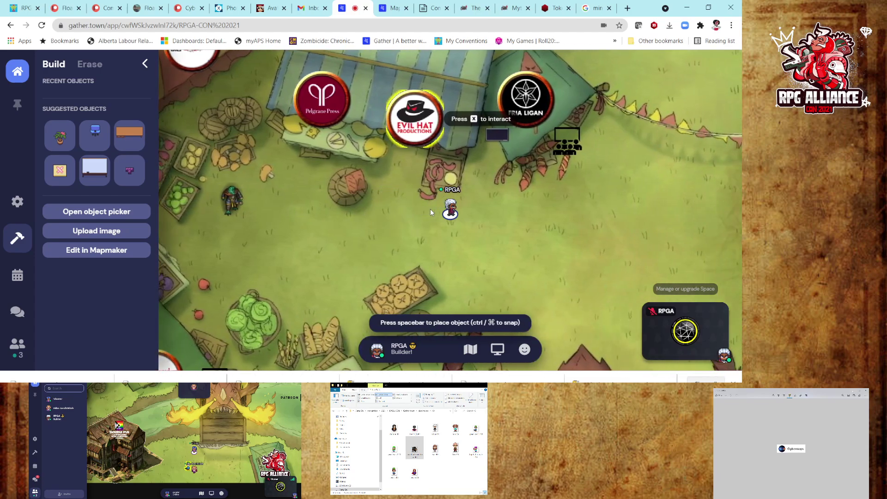
pyautogui.press('Right')
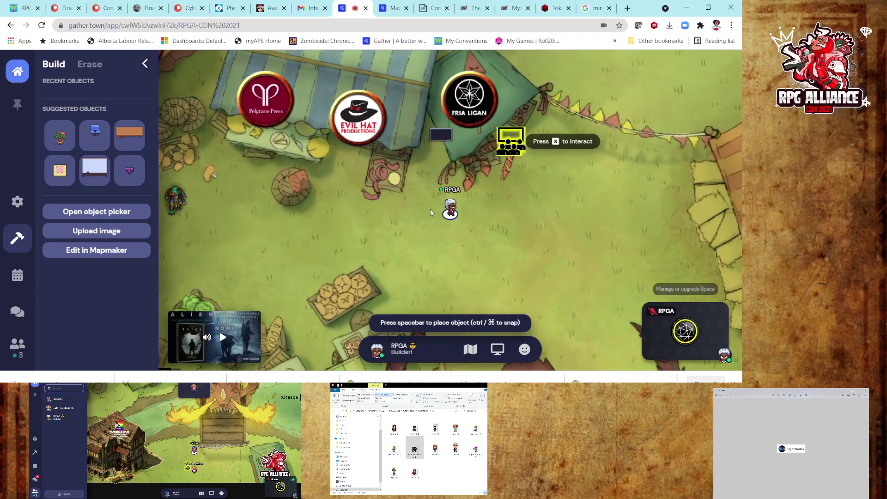
pyautogui.press('Up')
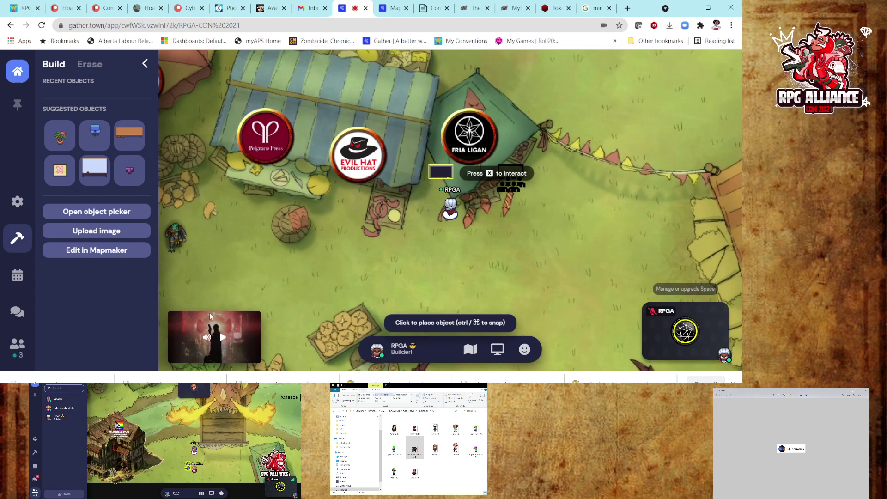
pyautogui.click(223, 340)
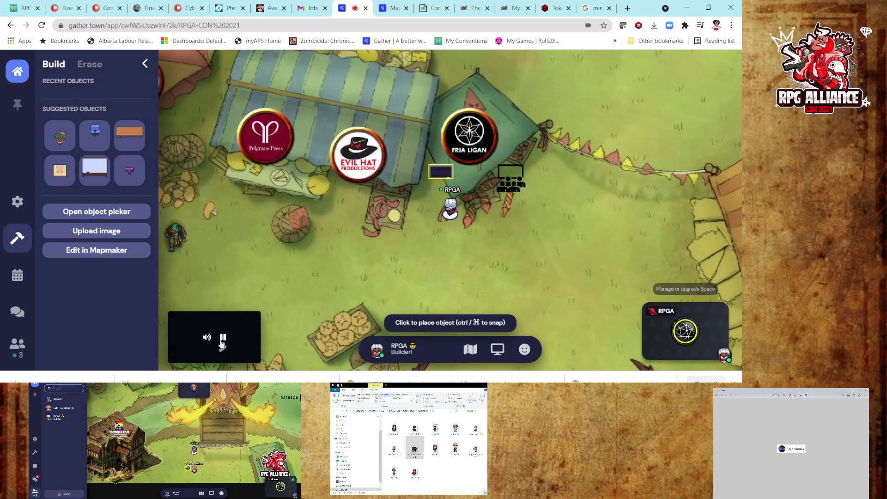
pyautogui.click(225, 339)
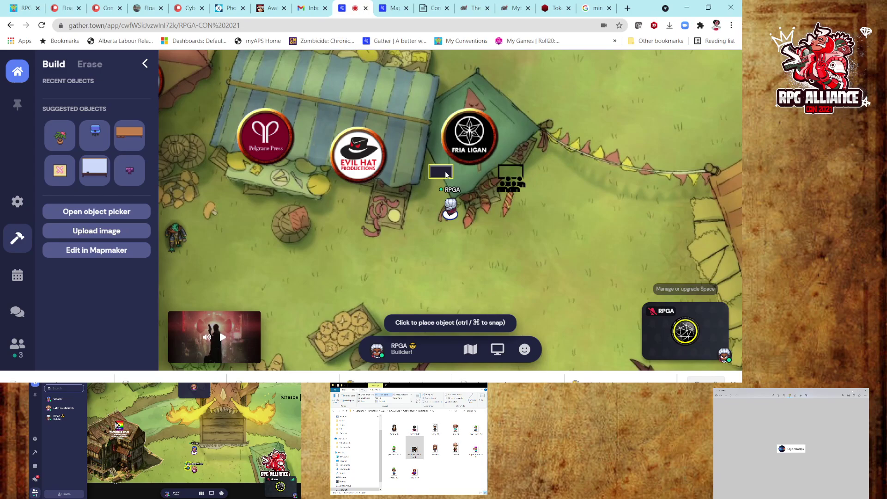
# - Open the Blade Runner trailer from the Fria Ligan video screen at full size, play it, and close it
pyautogui.click(445, 173)
pyautogui.click(465, 217)
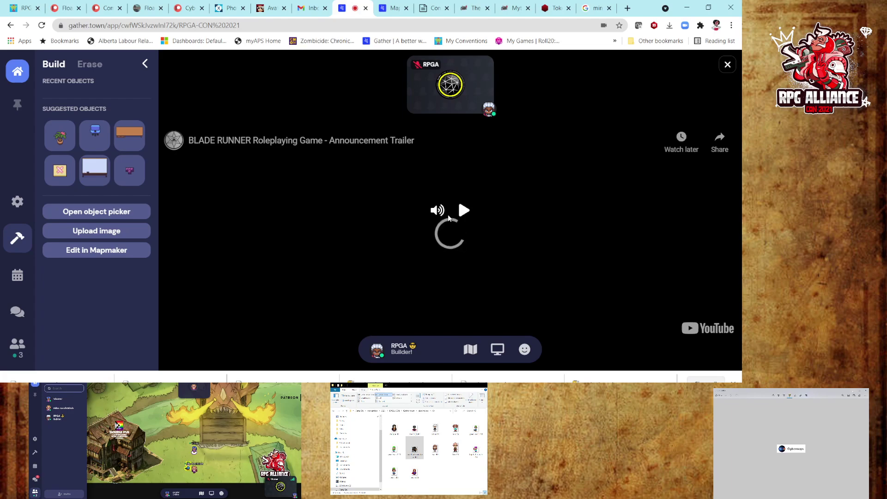
pyautogui.click(463, 213)
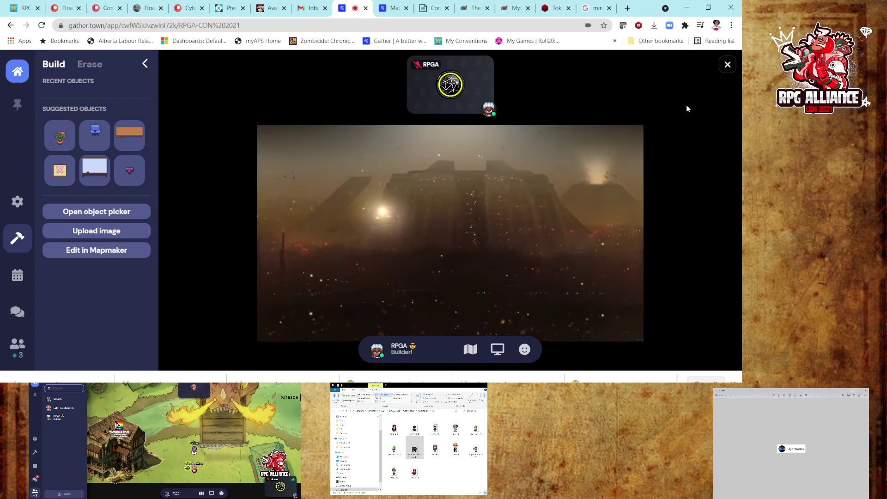
pyautogui.click(728, 65)
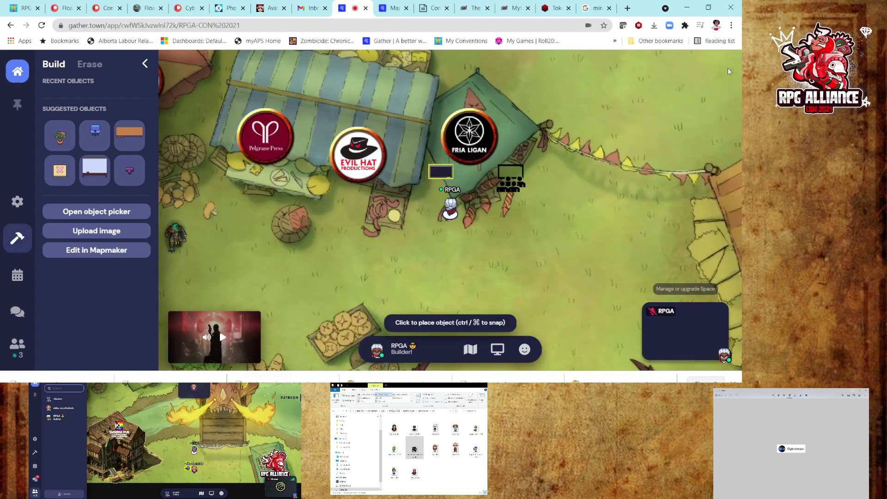
pyautogui.click(444, 175)
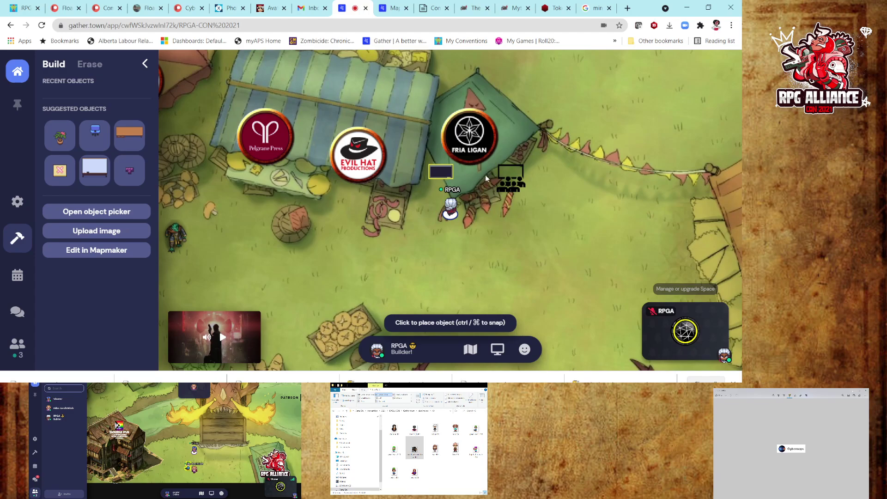
# - Walk the avatar to the audience-screen object beside the Fria Ligan tent and back to the grass below Pelgrane Press
pyautogui.press('Right')
pyautogui.press('Right')
pyautogui.press('Right')
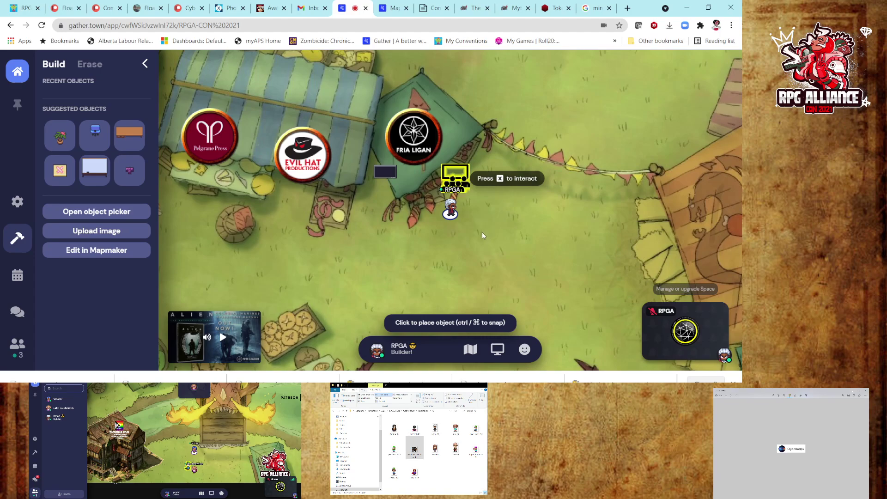
pyautogui.press('Down')
pyautogui.press('Down')
pyautogui.press('Down')
pyautogui.press('Down')
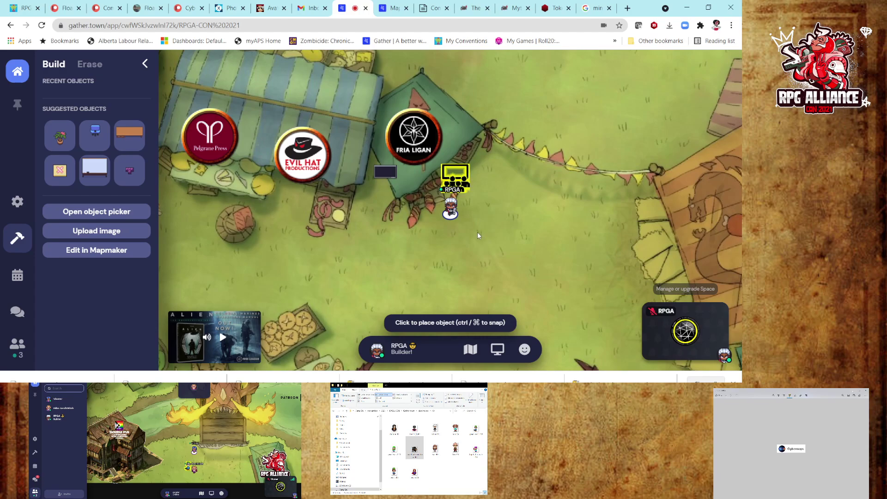
pyautogui.press('Left')
pyautogui.press('Left')
pyautogui.press('Left')
pyautogui.press('Left')
pyautogui.press('Left')
pyautogui.press('Left')
pyautogui.press('Left')
pyautogui.press('Left')
pyautogui.press('Left')
pyautogui.press('Left')
pyautogui.press('Left')
pyautogui.press('Left')
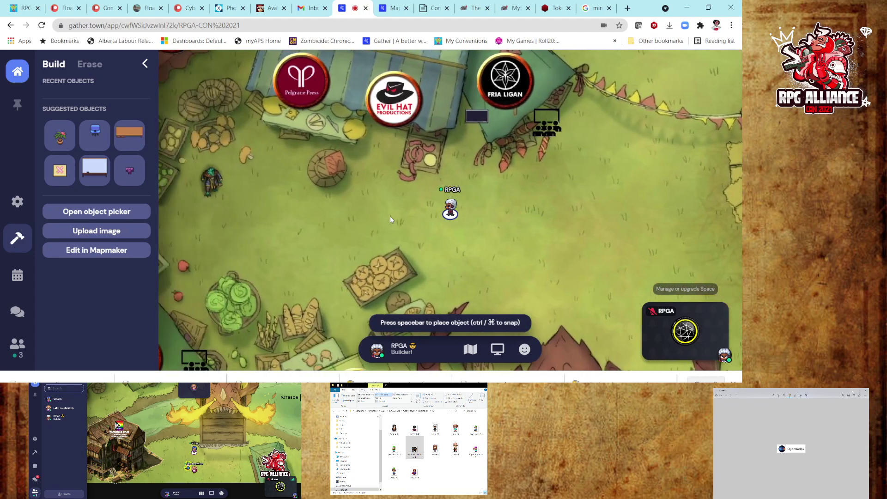
pyautogui.press('Left')
pyautogui.press('Left')
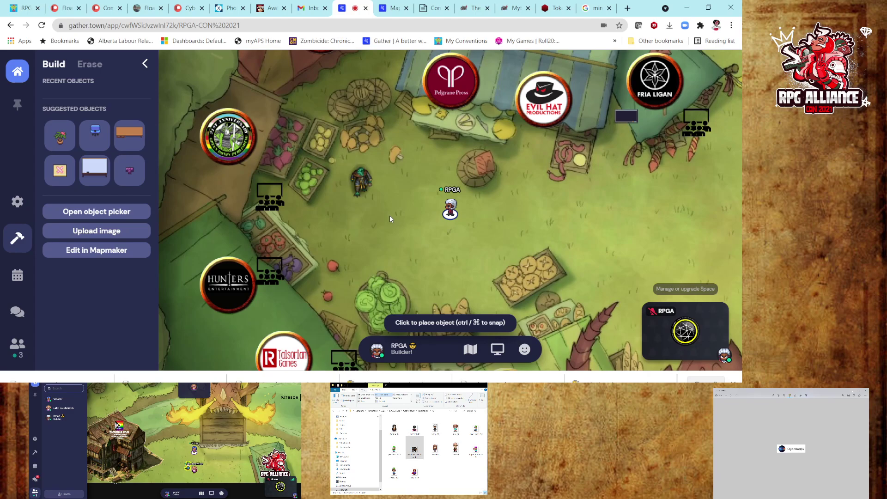
pyautogui.press('Up')
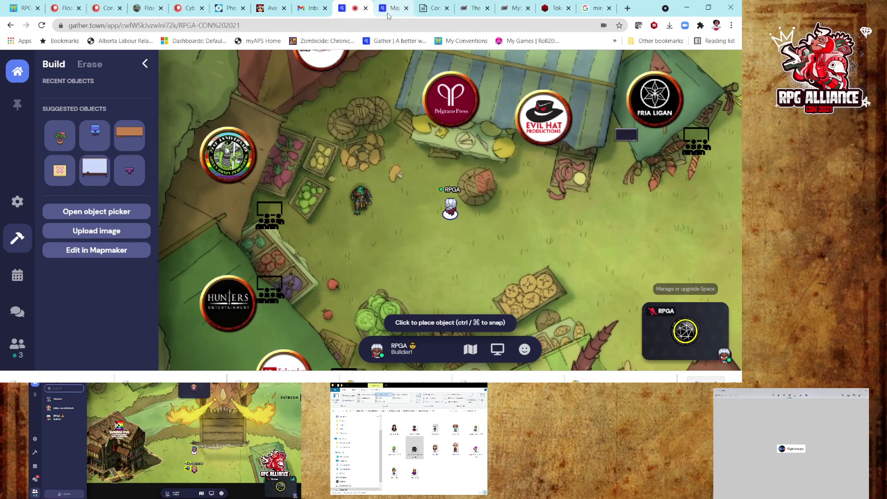
# - Switch to the RPGA-CON 2021 map in Mapmaker and start a new object image upload
pyautogui.click(389, 14)
pyautogui.scroll(3, 423, 219)
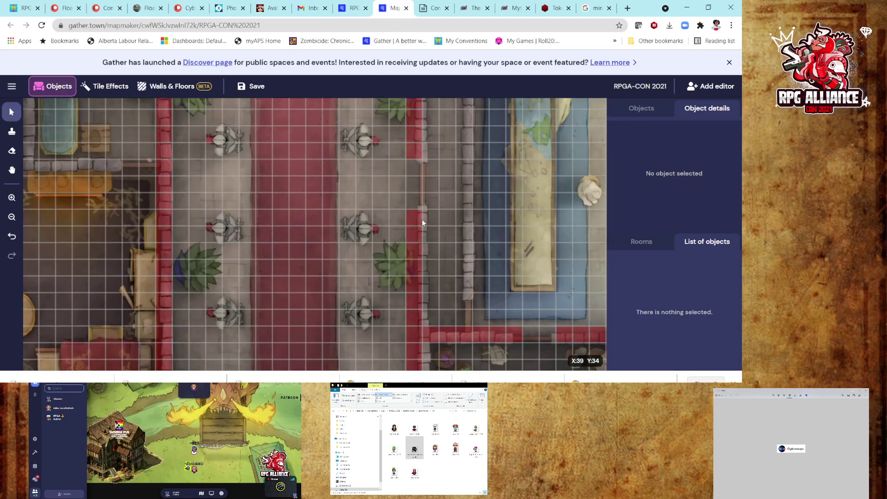
pyautogui.scroll(-5, 422, 222)
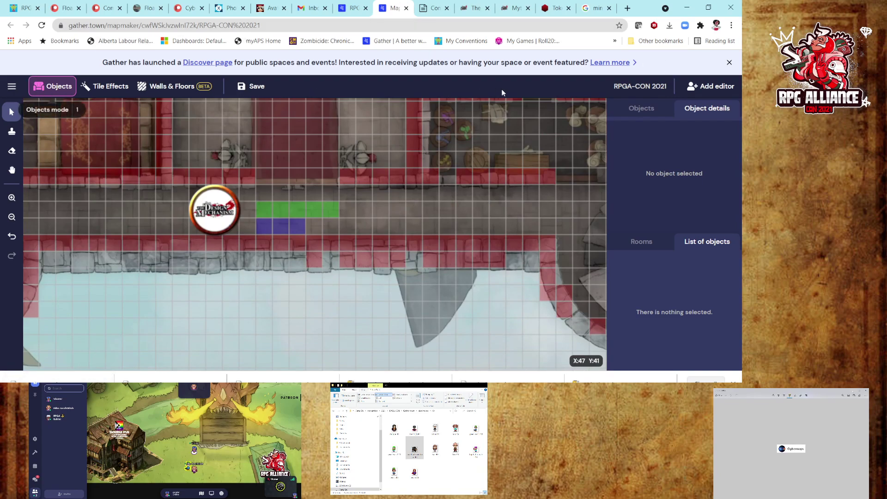
pyautogui.click(636, 109)
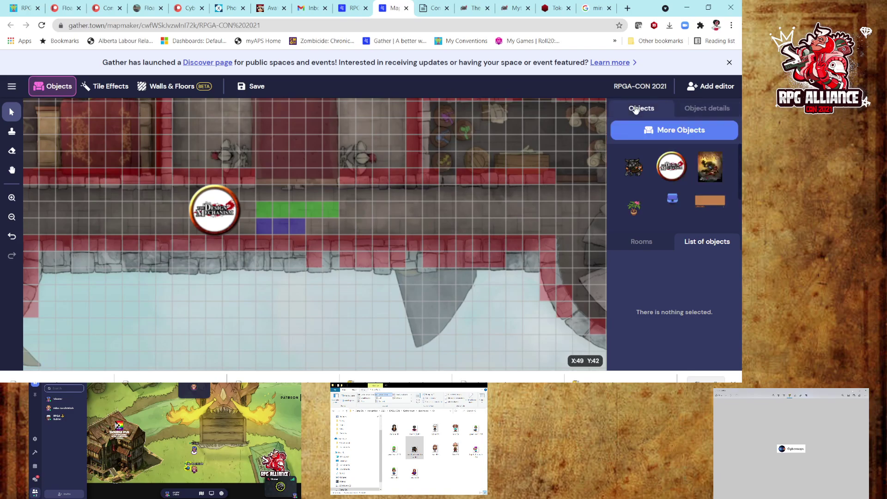
pyautogui.click(659, 130)
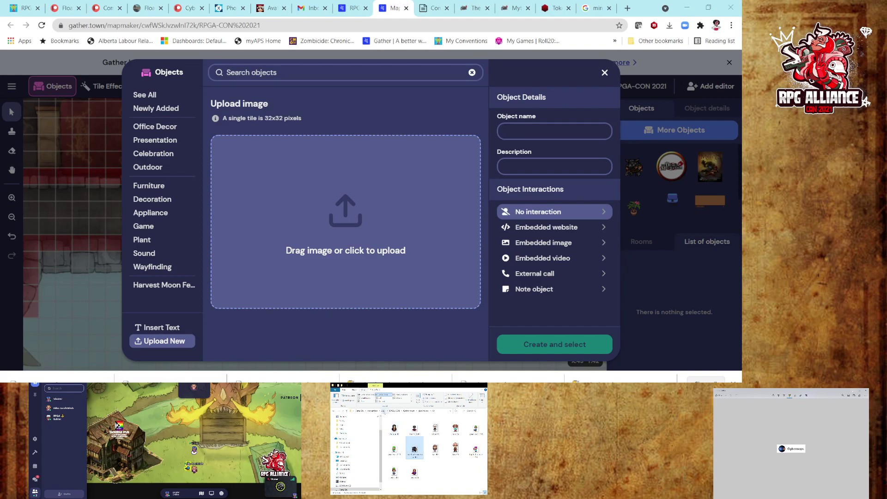
# - Find PatreonCzepekuWatermarkBlack 200.png in the file folders and load it as the new object's image
pyautogui.click(411, 411)
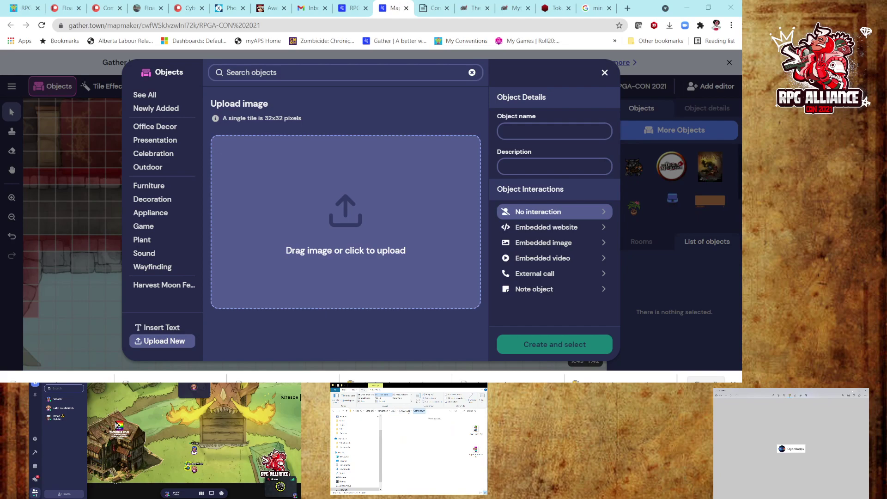
pyautogui.doubleClick(393, 446)
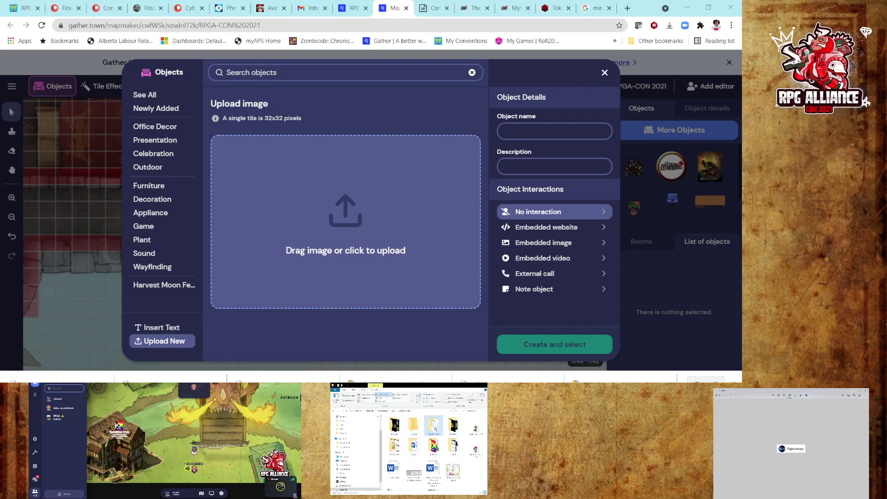
pyautogui.doubleClick(433, 425)
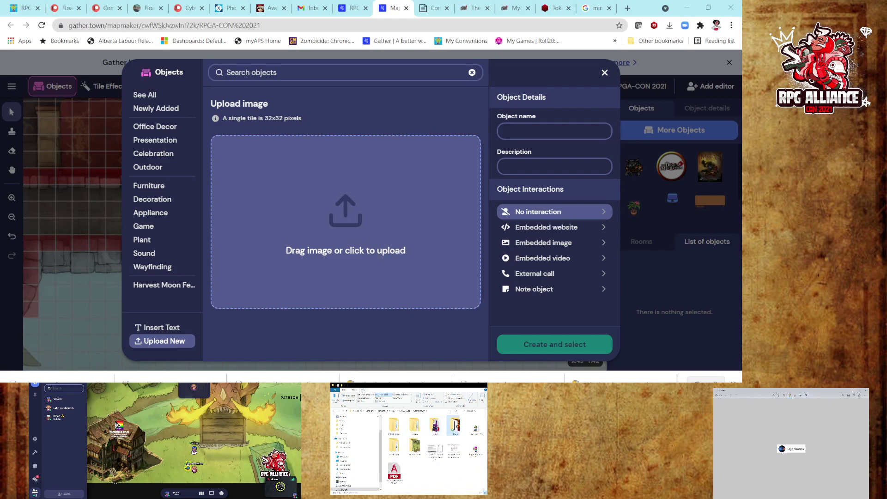
pyautogui.doubleClick(453, 425)
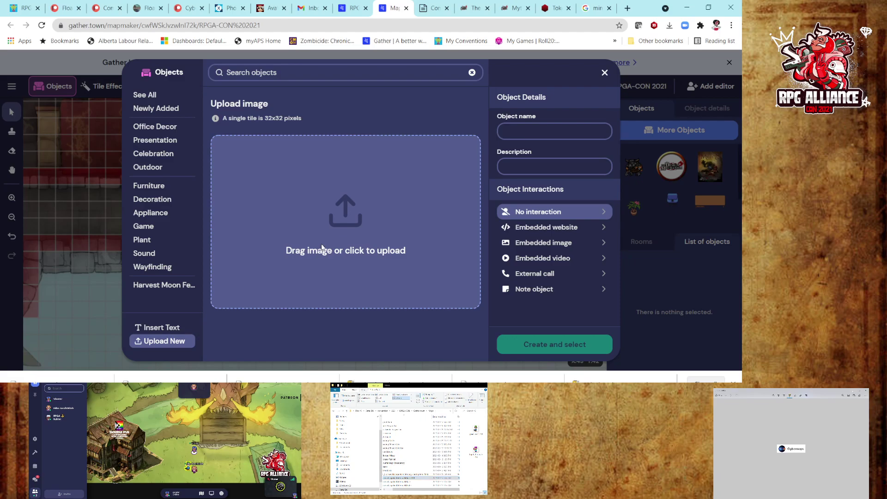
pyautogui.moveTo(322, 248); pyautogui.dragTo(389, 237)
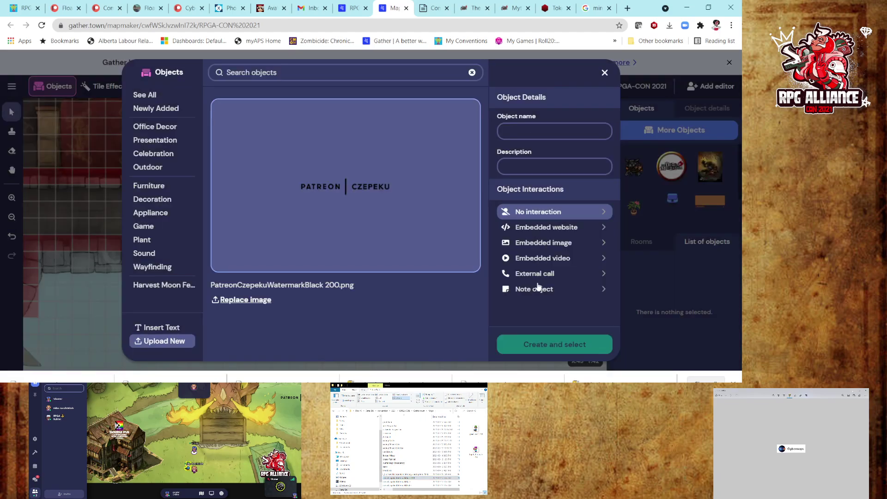
pyautogui.click(536, 291)
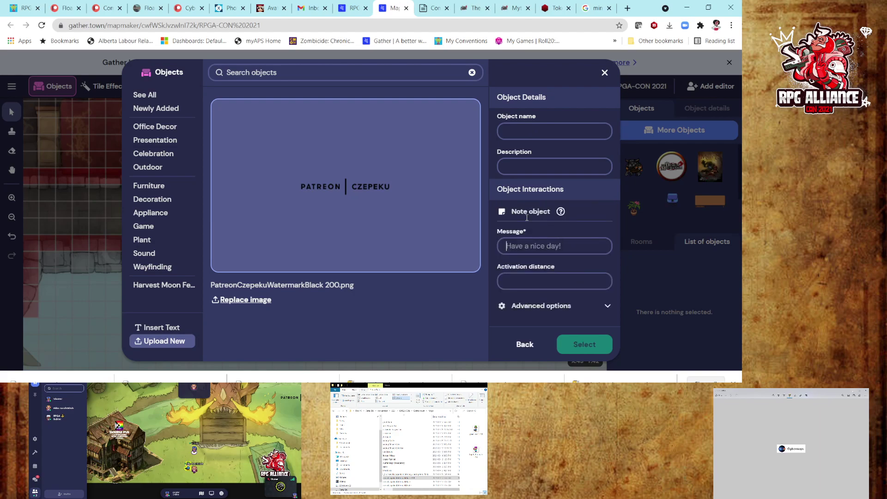
pyautogui.click(525, 346)
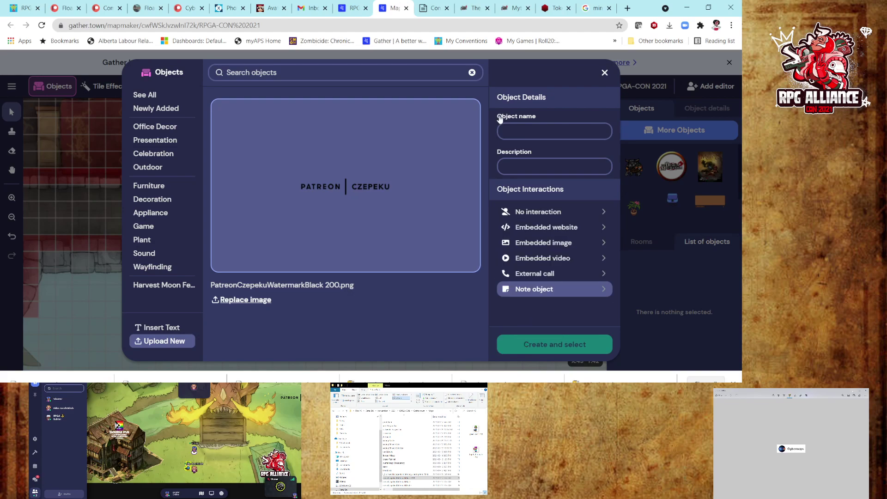
# - Close the enlarged castle map on the Czepeku website, return to its home page, and copy the czepeku.com address
pyautogui.click(141, 13)
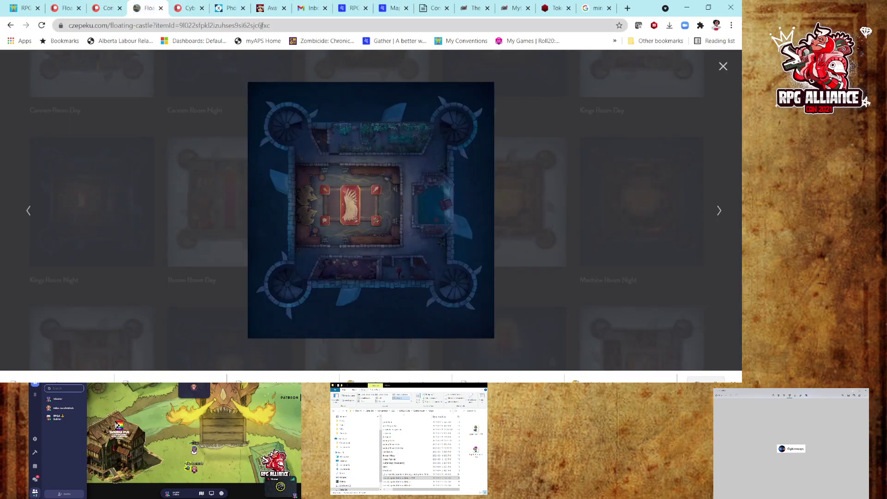
pyautogui.click(723, 68)
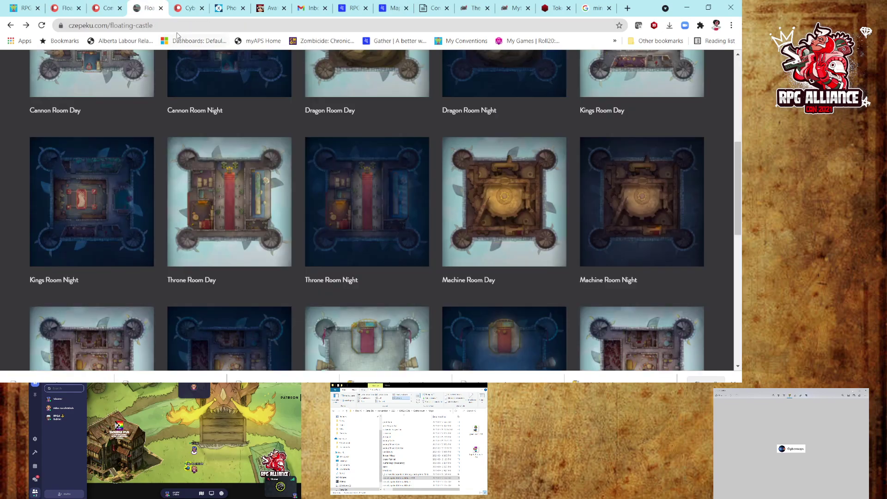
pyautogui.click(14, 25)
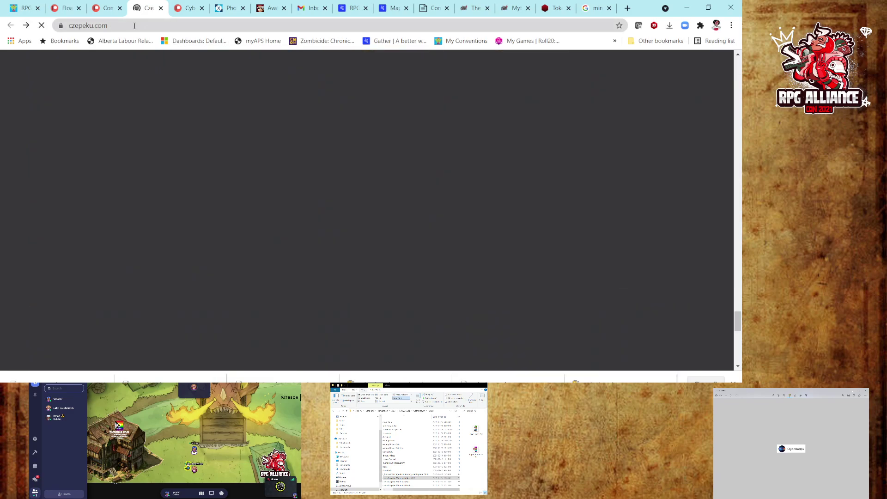
pyautogui.click(134, 26)
pyautogui.hotkey('ctrl', 'c')
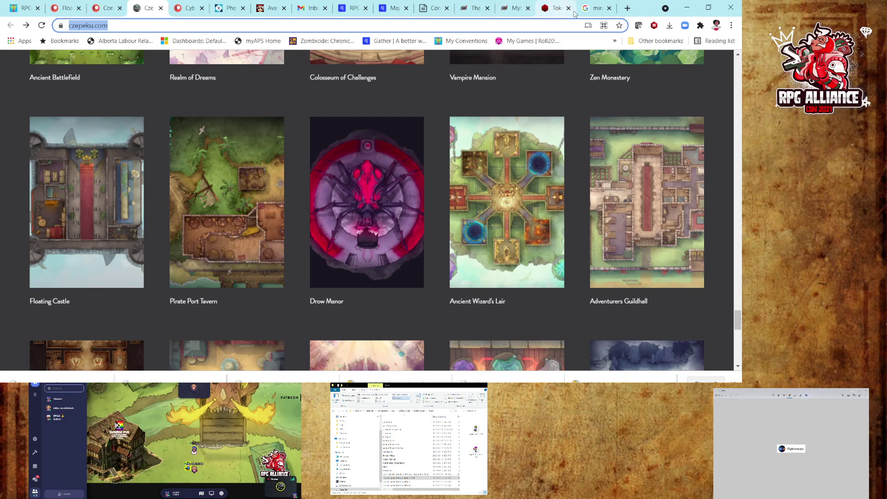
pyautogui.click(396, 16)
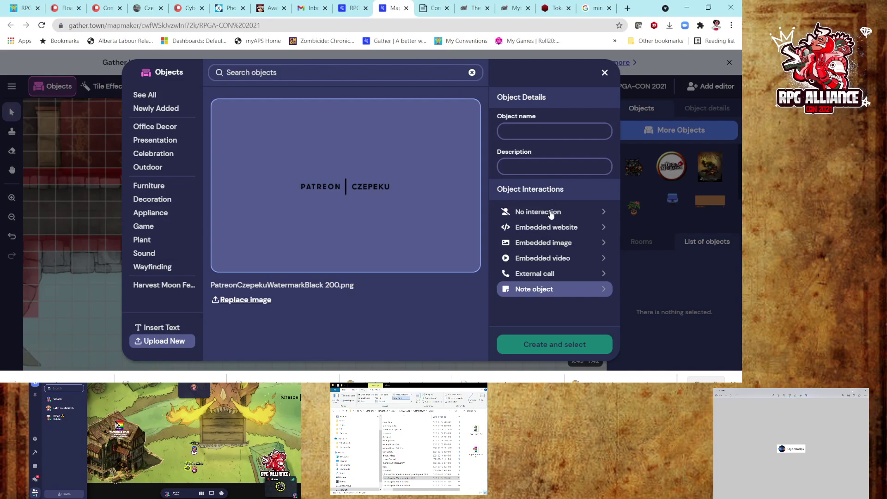
pyautogui.click(546, 228)
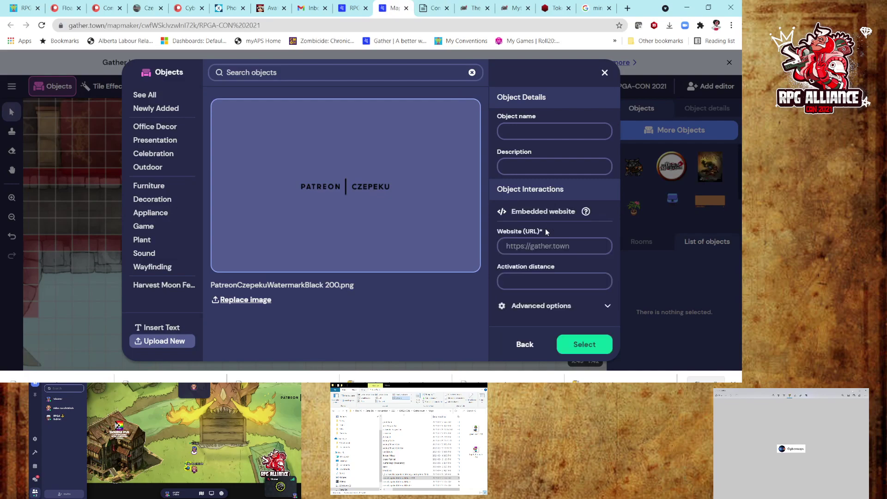
pyautogui.click(549, 244)
pyautogui.hotkey('ctrl', 'v')
pyautogui.click(591, 347)
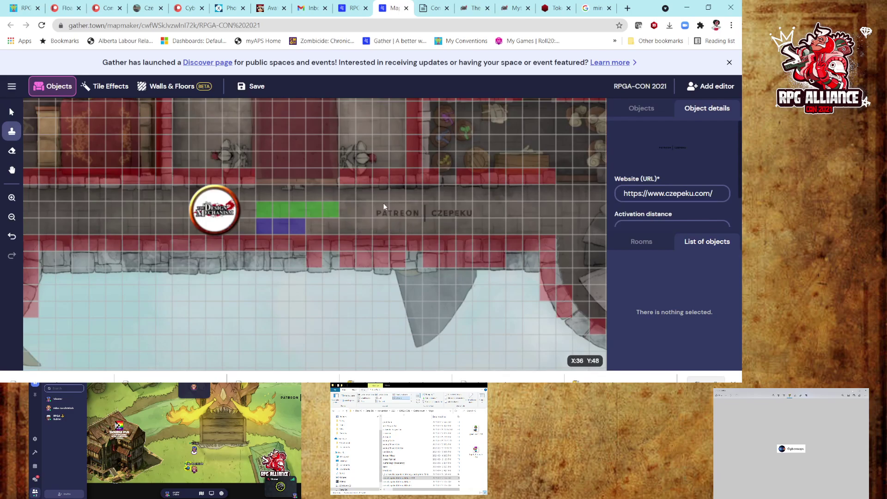
# - Place the Patreon Czepeku object in the lower corridor, east of the green spawn tiles, and save the map
pyautogui.click(383, 207)
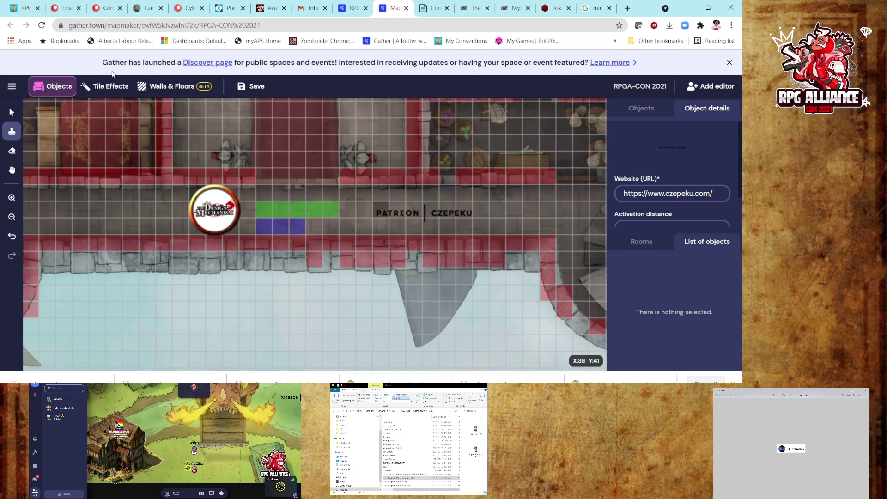
pyautogui.click(250, 88)
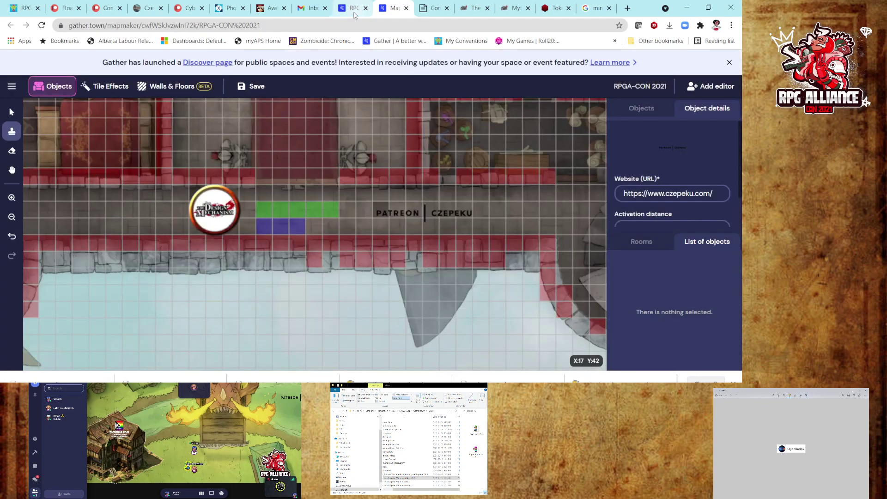
# - Return to the live space and walk the avatar through the Design Mechanism stall into the Kings Room corridor
pyautogui.click(355, 14)
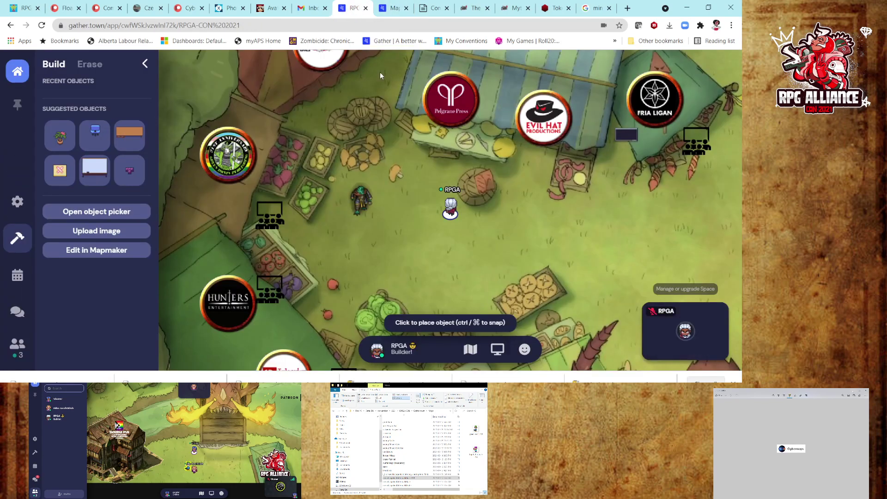
pyautogui.press('Up')
pyautogui.press('Up')
pyautogui.press('Up')
pyautogui.press('Up')
pyautogui.press('Left')
pyautogui.press('Left')
pyautogui.press('Left')
pyautogui.press('Left')
pyautogui.press('Left')
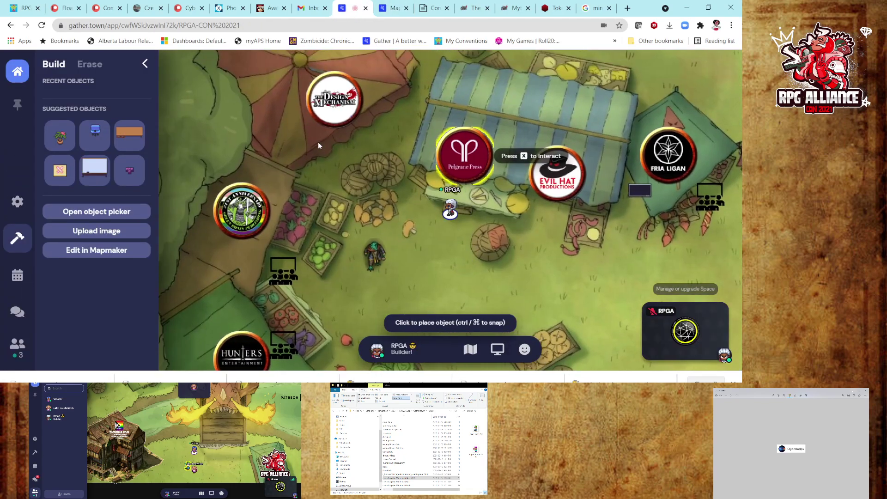
pyautogui.press('Up')
pyautogui.press('Up')
pyautogui.press('Up')
pyautogui.press('Up')
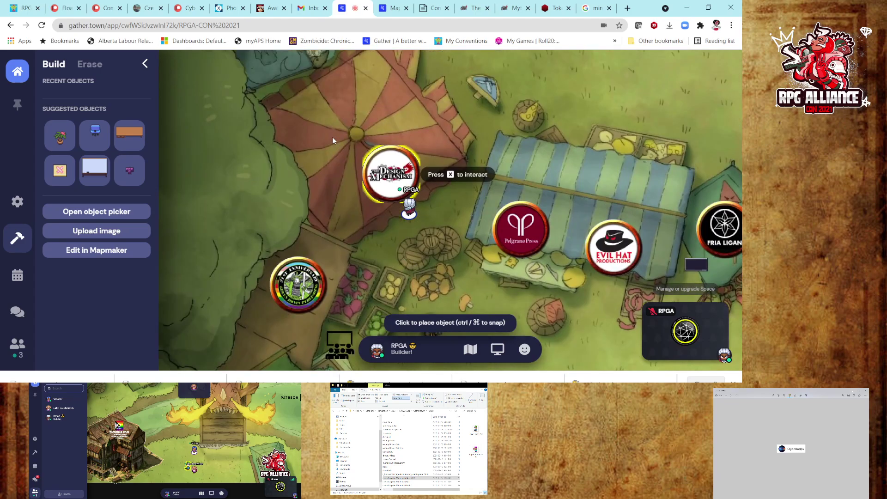
pyautogui.press('Right')
pyautogui.press('Right')
pyautogui.press('Right')
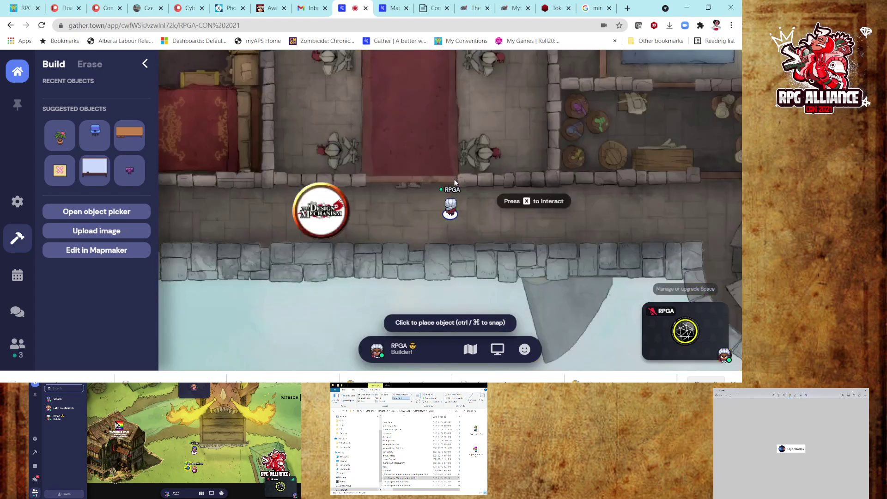
# - Interact with the Patreon Czepeku object to open its embedded website, and close it
pyautogui.click(527, 227)
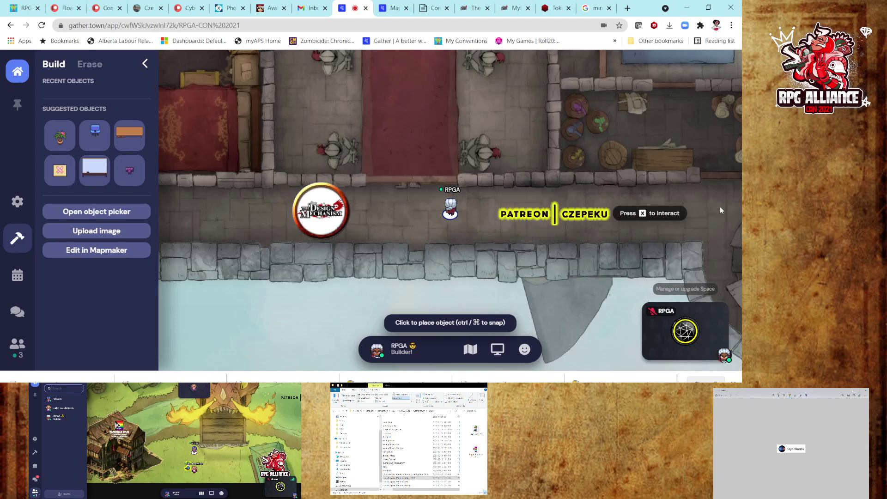
pyautogui.press('x')
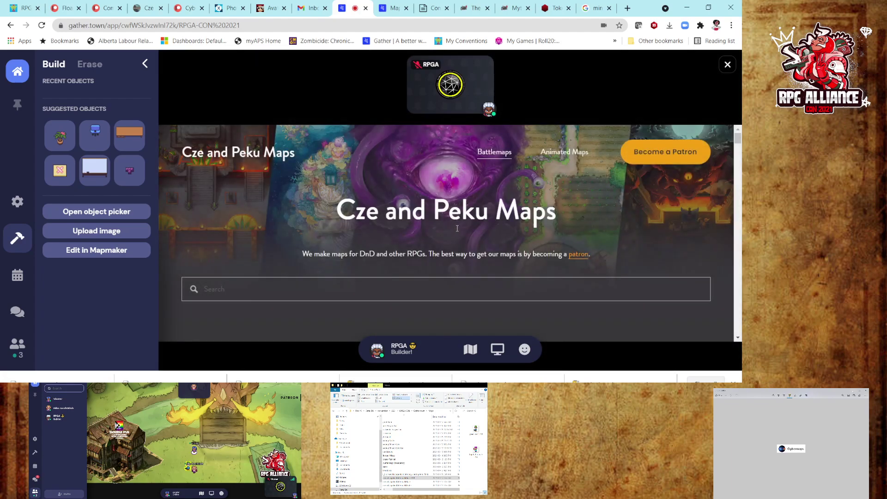
pyautogui.click(727, 66)
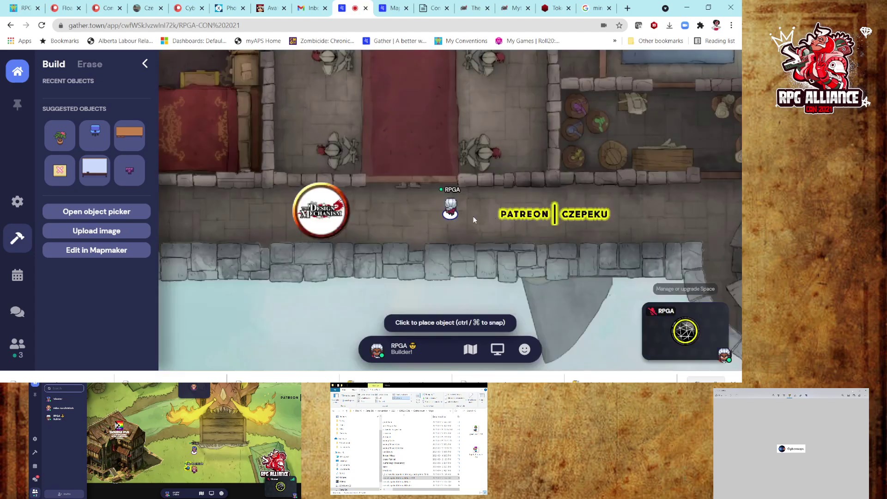
# - Walk the avatar from the corridor up the red carpet between the rows of statues
pyautogui.press('Left')
pyautogui.press('Left')
pyautogui.press('Left')
pyautogui.press('Up')
pyautogui.press('Up')
pyautogui.press('Up')
pyautogui.press('Up')
pyautogui.press('Up')
pyautogui.press('Up')
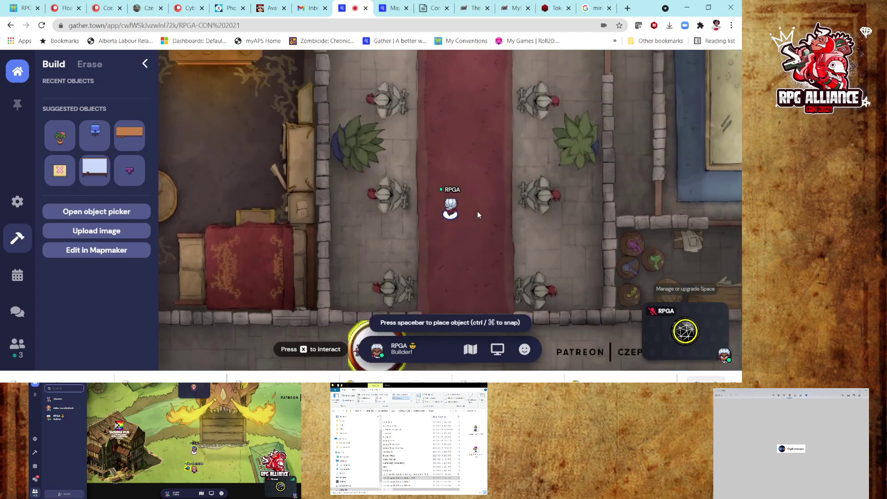
pyautogui.press('Up')
pyautogui.press('Up')
pyautogui.press('Up')
pyautogui.press('Up')
pyautogui.press('Up')
pyautogui.press('Up')
pyautogui.press('Up')
pyautogui.press('Up')
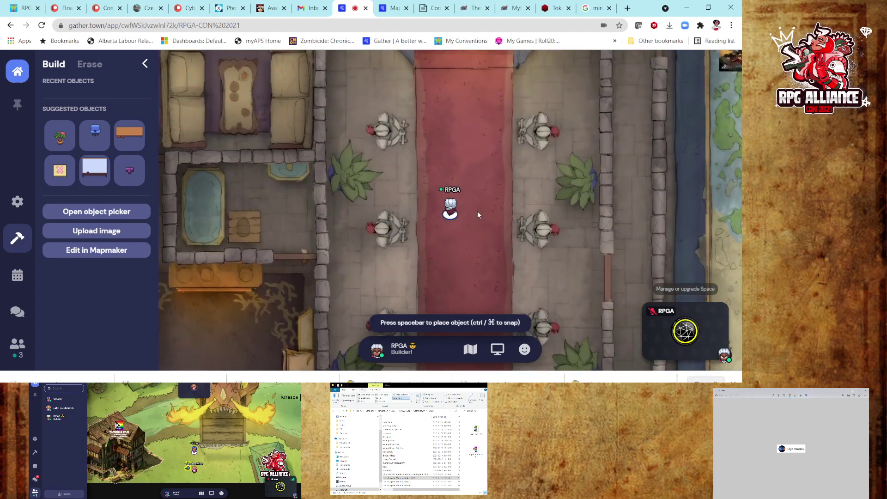
pyautogui.press('Up')
pyautogui.press('Up')
pyautogui.press('Up')
pyautogui.press('Up')
pyautogui.press('Up')
pyautogui.press('Up')
# - Walk the avatar back down the red carpet and out to the green character in the market
pyautogui.press('Down')
pyautogui.press('Down')
pyautogui.press('Down')
pyautogui.press('Down')
pyautogui.press('Down')
pyautogui.press('Down')
pyautogui.press('Down')
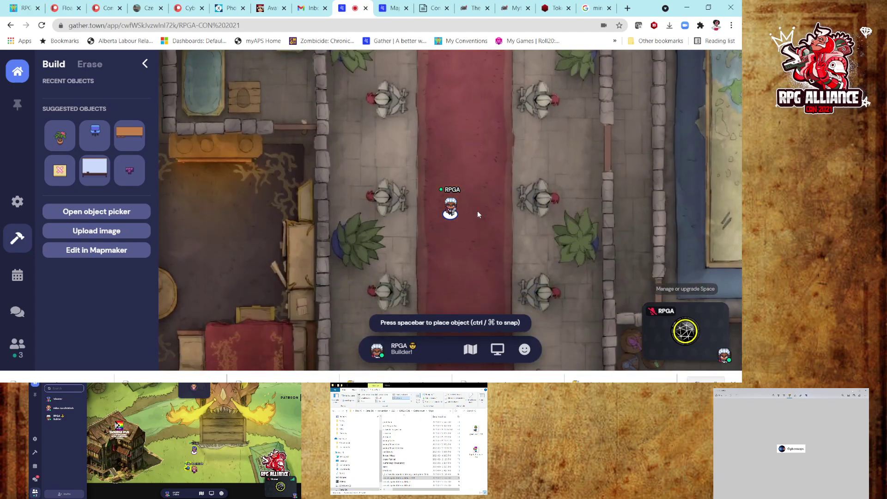
pyautogui.press('Down')
pyautogui.press('Down')
pyautogui.press('Down')
pyautogui.press('Down')
pyautogui.press('Down')
pyautogui.press('Down')
pyautogui.press('Down')
pyautogui.press('Down')
pyautogui.press('Down')
pyautogui.press('Down')
pyautogui.press('Down')
pyautogui.press('Down')
pyautogui.press('Down')
pyautogui.press('Down')
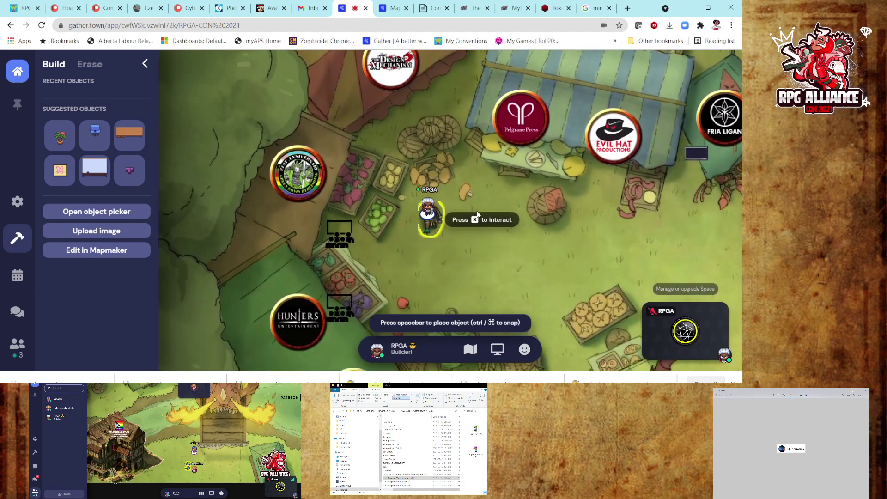
# - Walk the avatar east past the Evil Hat Productions stall to the video screen beside the Fria Ligan tent
pyautogui.press('Right')
pyautogui.press('Right')
pyautogui.press('Right')
pyautogui.press('Right')
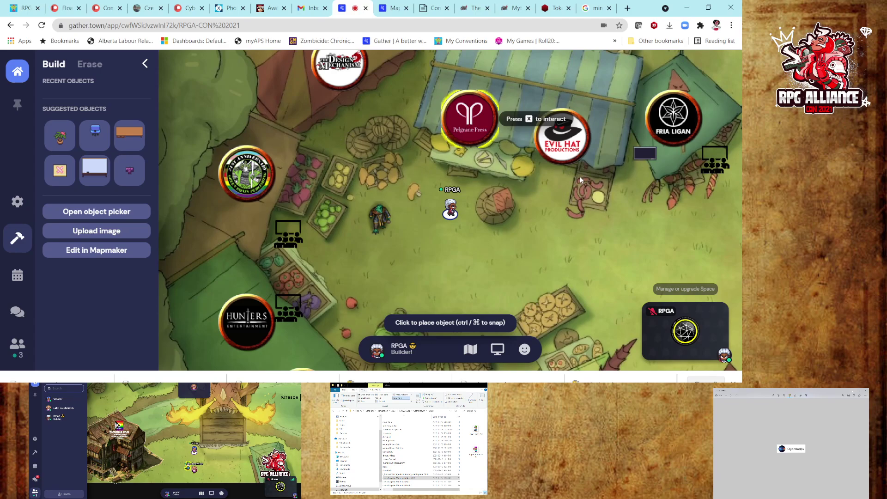
pyautogui.press('Right')
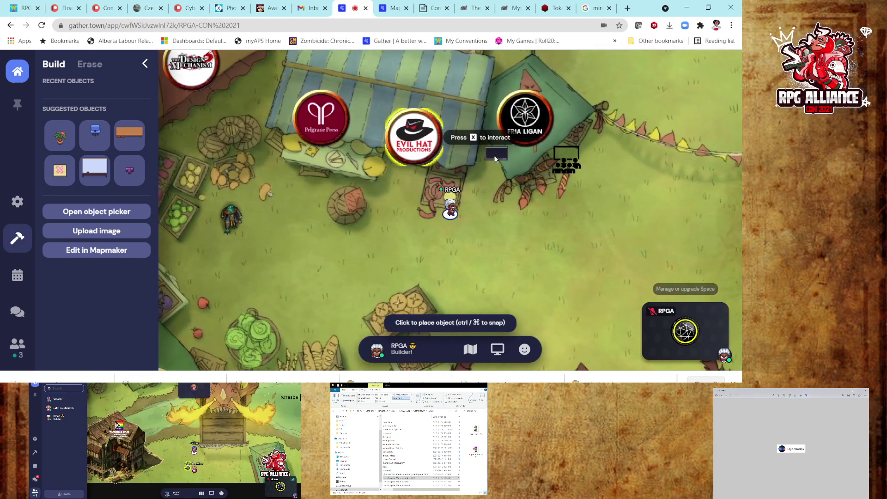
pyautogui.press('Right')
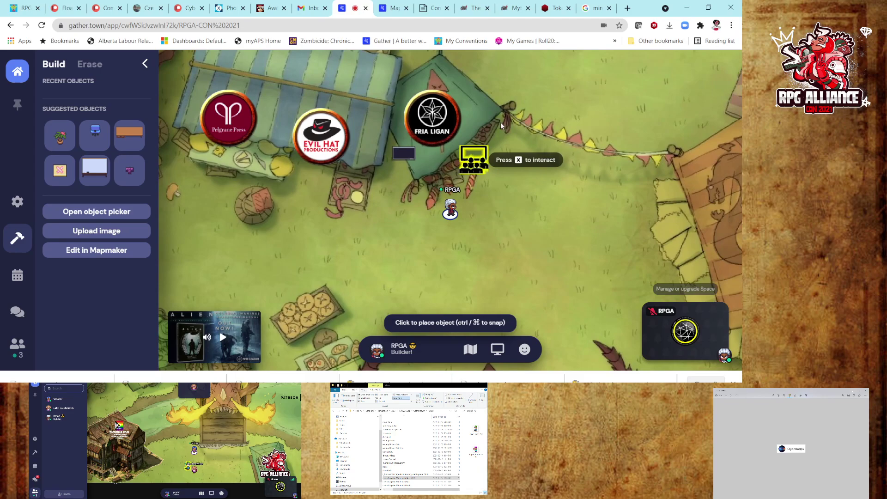
pyautogui.press('Up')
pyautogui.press('Left')
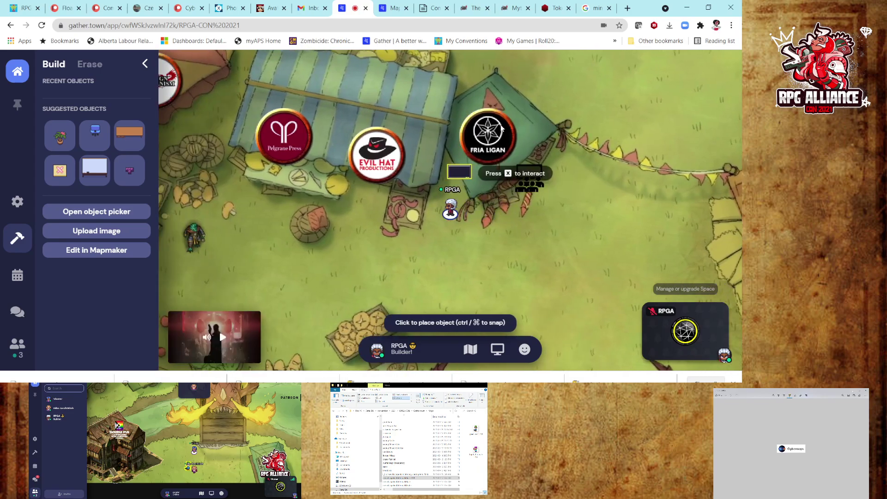
# - Move the avatar away from and back to the video screen beside the Fria Ligan tent to check its interaction range
pyautogui.press('Down')
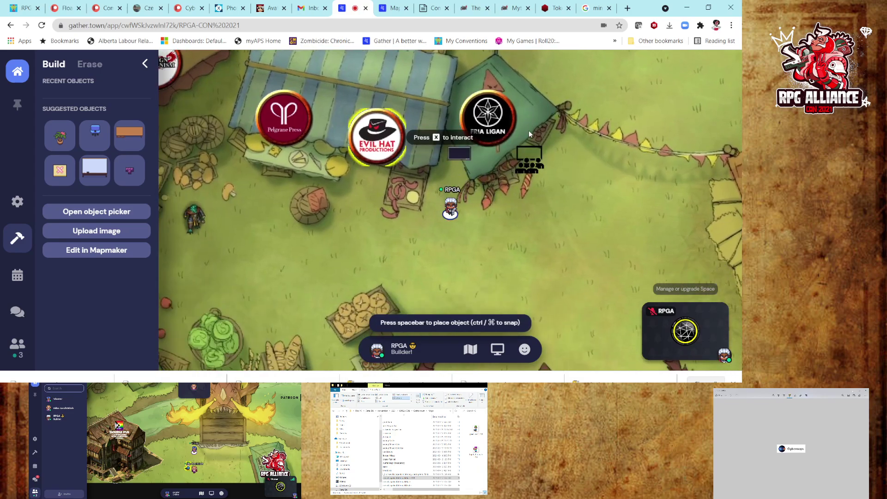
pyautogui.press('Up')
pyautogui.press('Right')
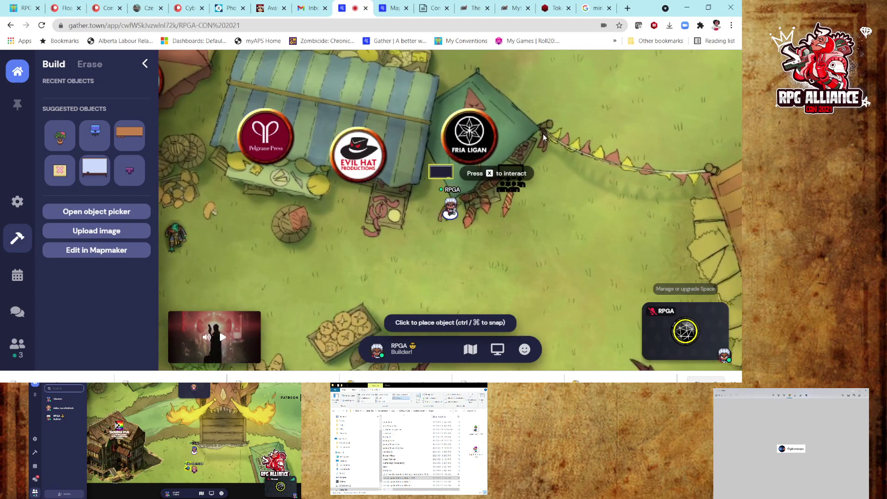
pyautogui.press('Left')
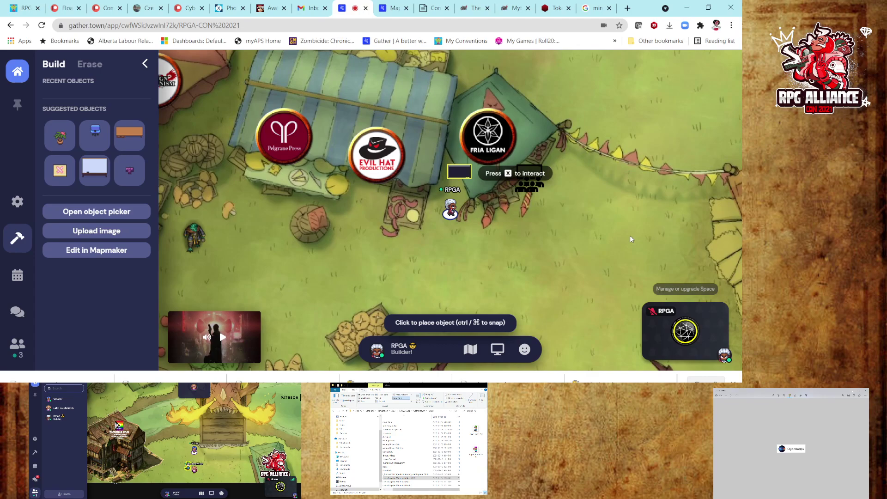
# - Walk the avatar southwest across the market and past the green character to the presentation screen below the anniversary badge
pyautogui.press('Down')
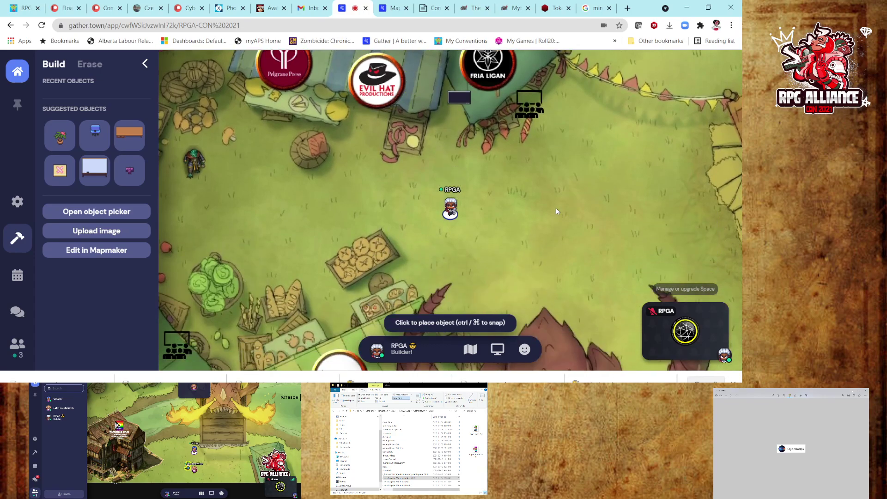
pyautogui.press('Left')
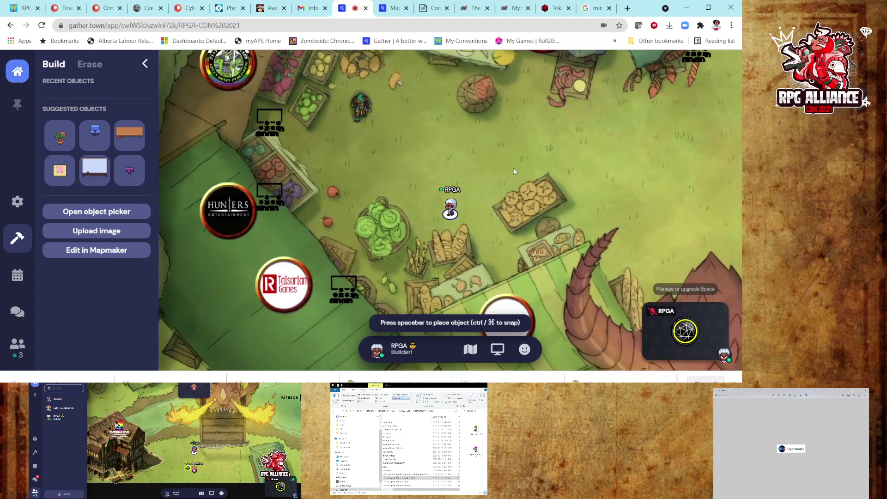
pyautogui.press('Up')
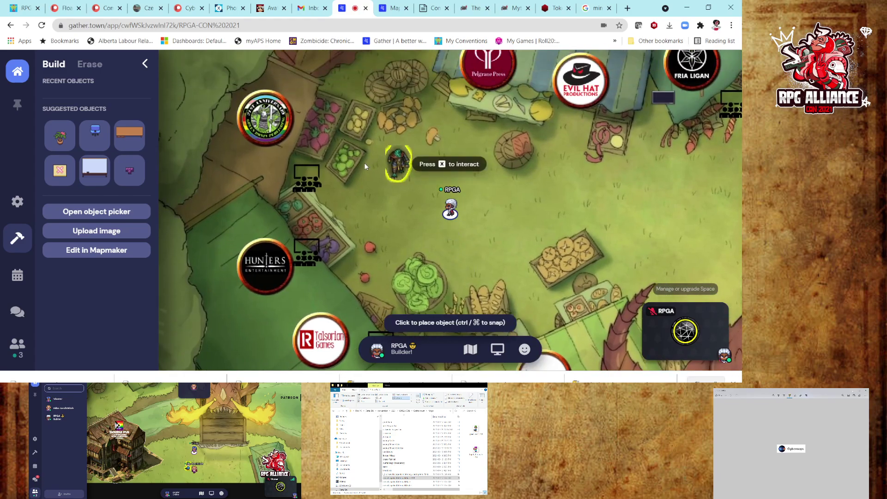
pyautogui.press('Left')
pyautogui.press('Left')
pyautogui.press('Up')
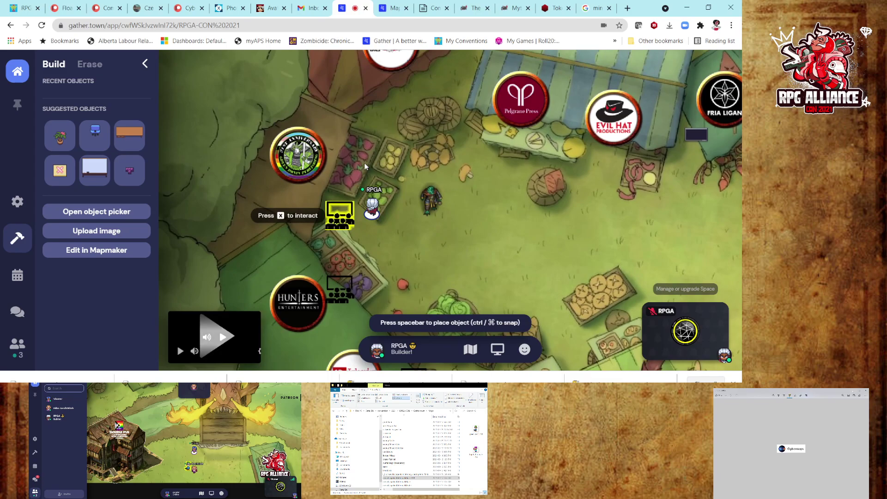
# - Walk the avatar up beside the round anniversary badge at the brown tent to check its interaction point
pyautogui.press('Up')
pyautogui.press('Left')
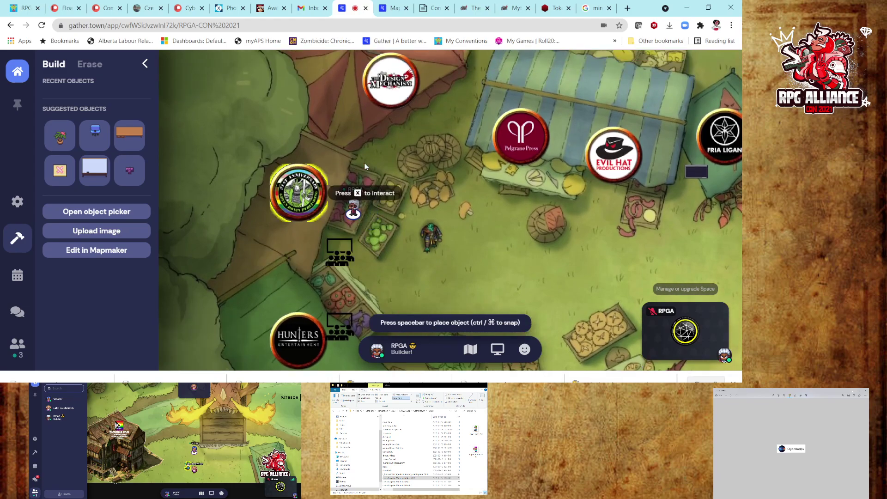
pyautogui.press('Right')
pyautogui.press('Left')
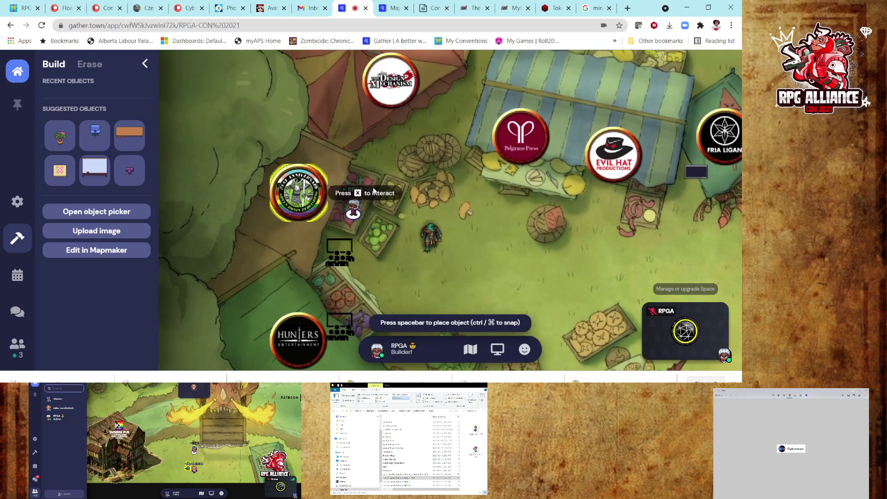